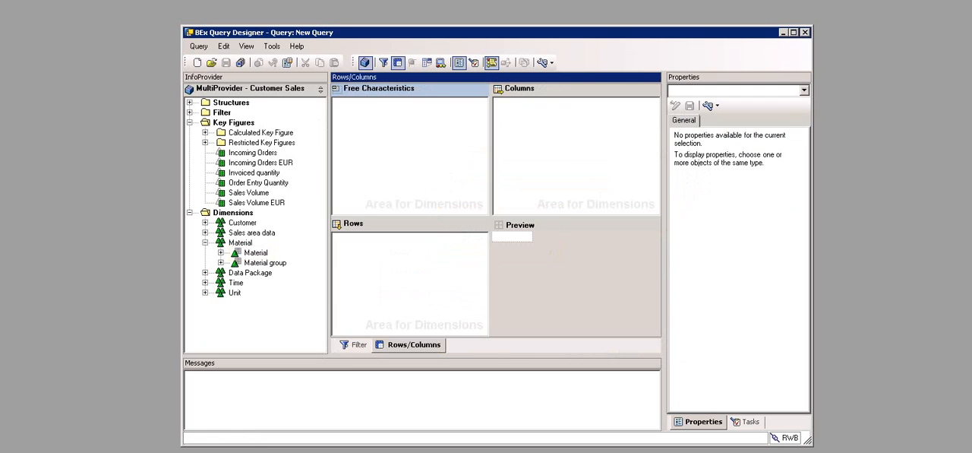
# Step: Place the Material characteristic in the rows and the Sales Volume EUR key figure in the columns
pyautogui.click(256, 252)
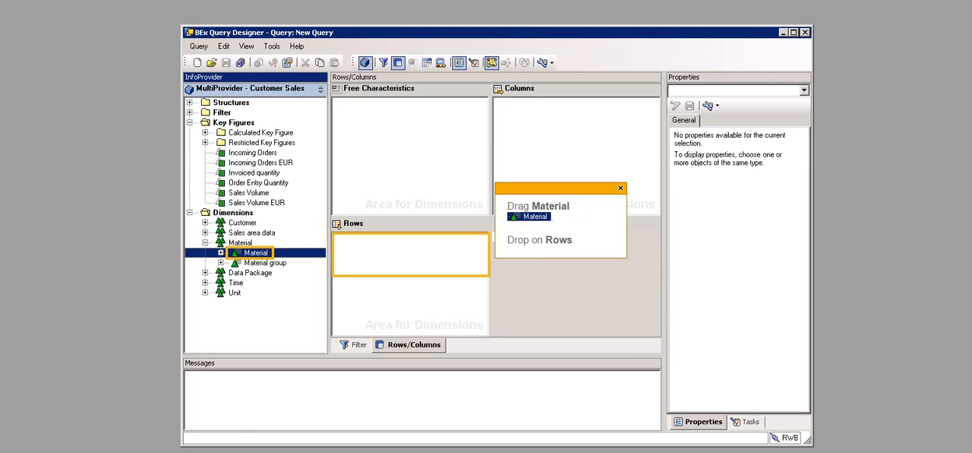
pyautogui.moveTo(256, 252); pyautogui.dragTo(373, 237)
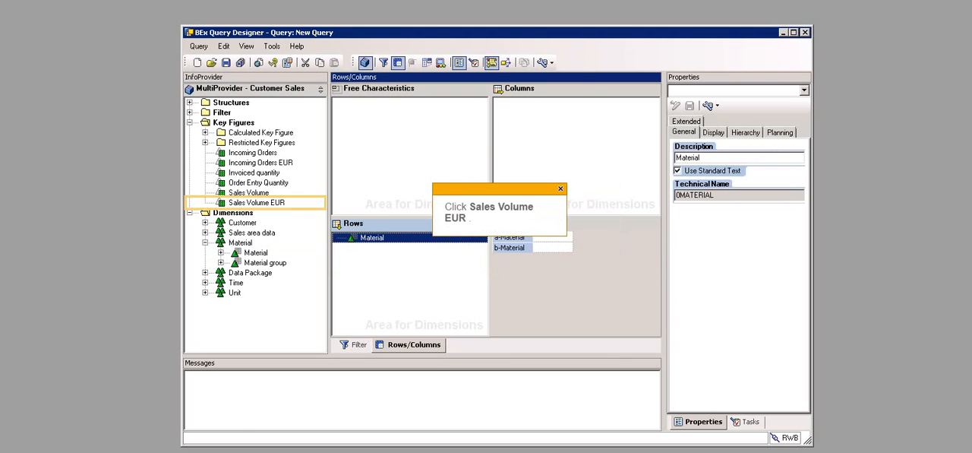
pyautogui.click(257, 203)
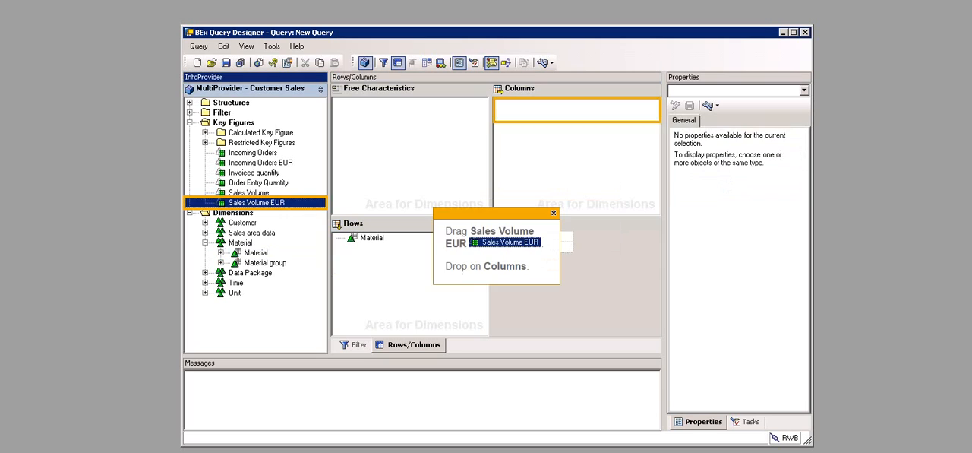
pyautogui.moveTo(257, 202); pyautogui.dragTo(565, 113)
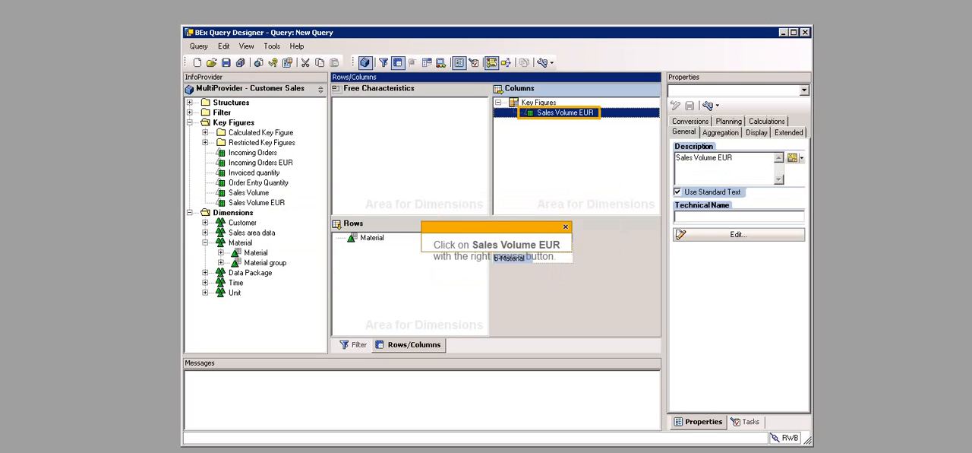
# Step: Edit the Sales Volume EUR column and add Cal. year / month from the Time dimension to its selection details
pyautogui.rightClick(560, 114)
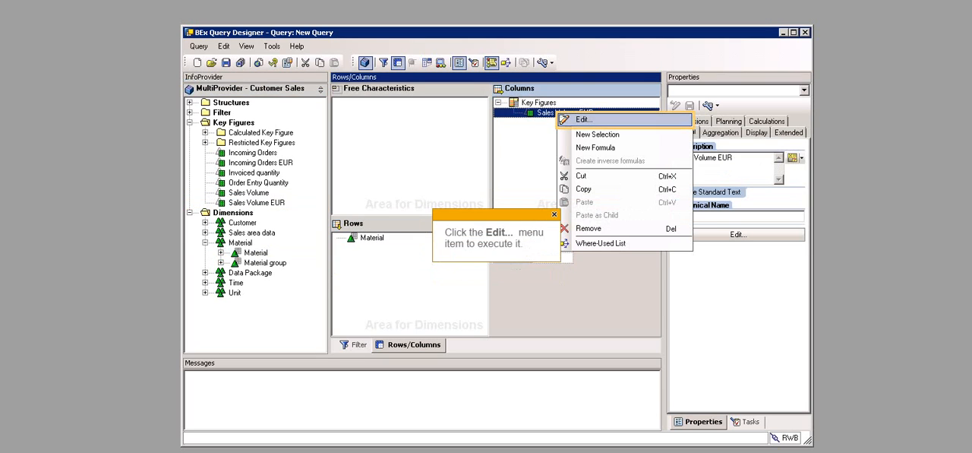
pyautogui.click(582, 119)
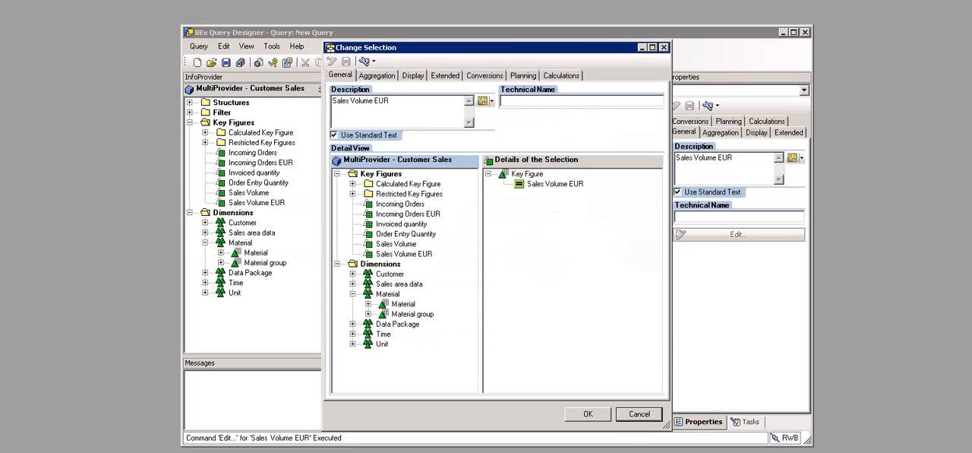
pyautogui.click(352, 335)
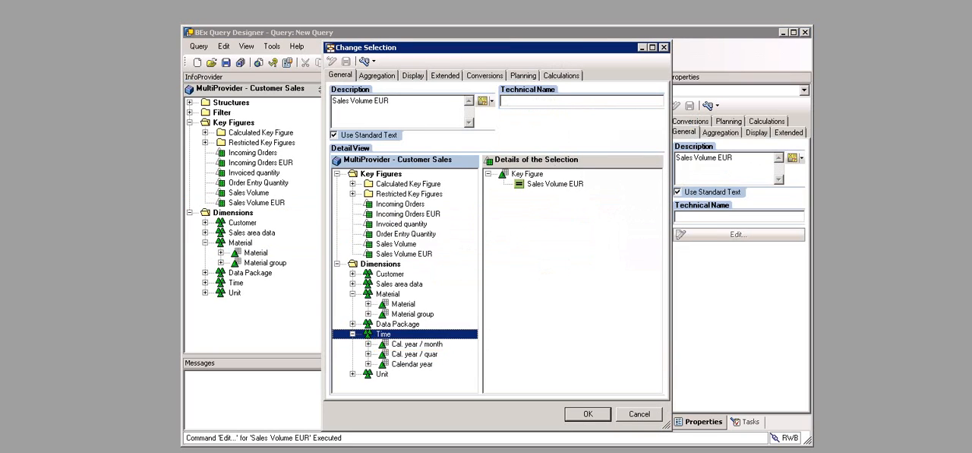
pyautogui.click(417, 344)
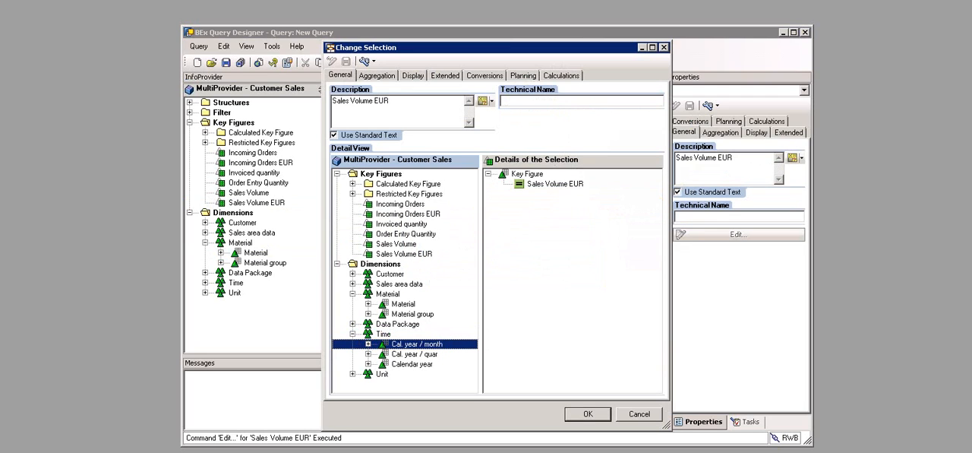
pyautogui.moveTo(417, 344); pyautogui.dragTo(537, 194)
# Step: Start restricting Cal. year / month by variables of type Characteristic Value Variables and begin a new variable
pyautogui.rightClick(537, 194)
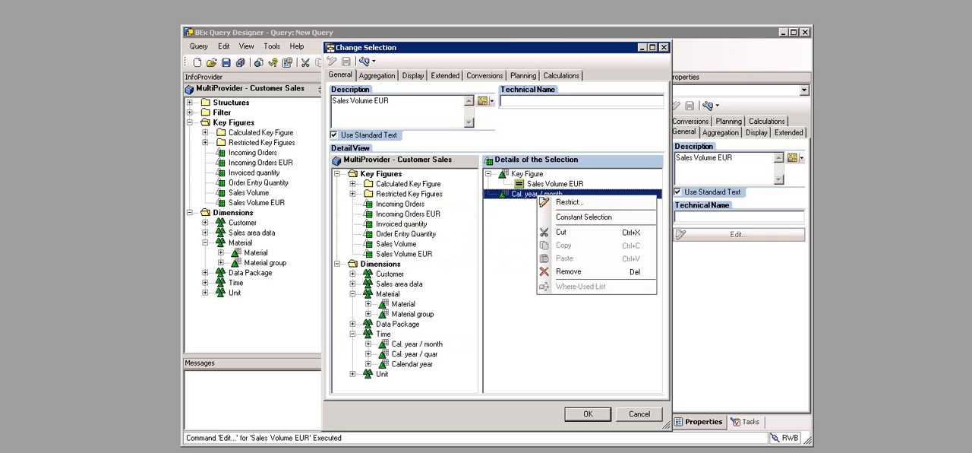
pyautogui.click(569, 201)
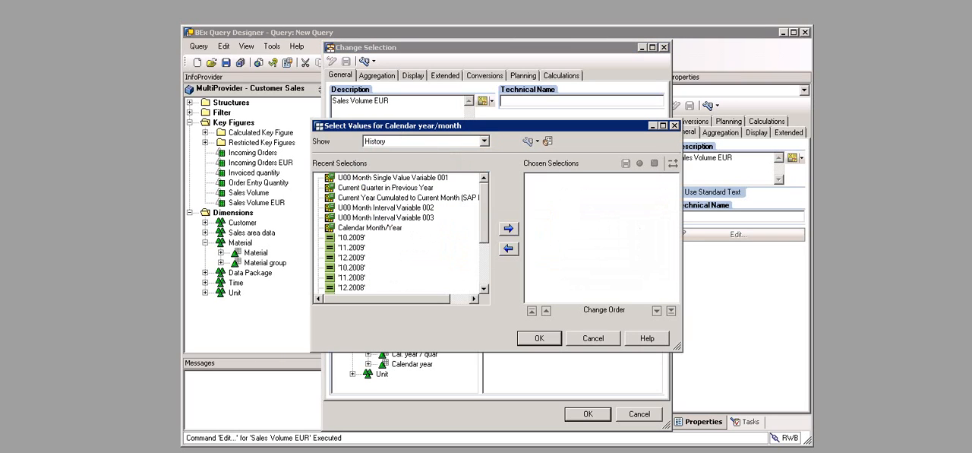
pyautogui.click(484, 141)
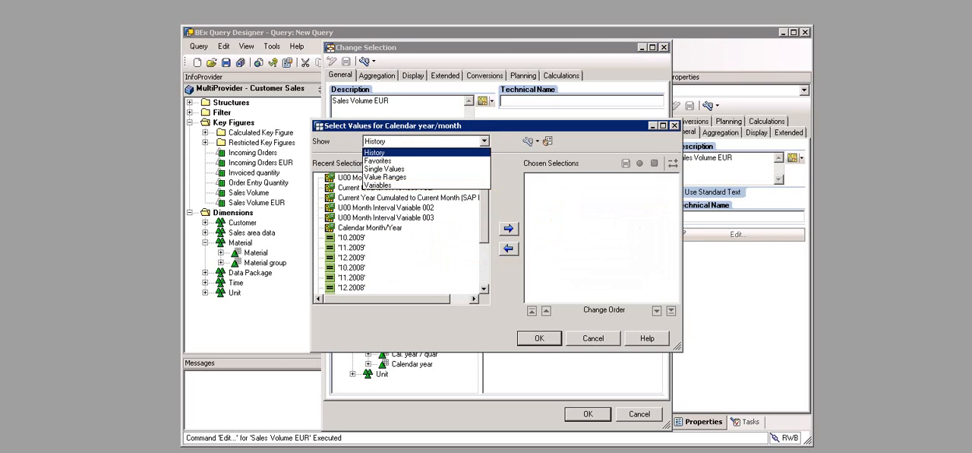
pyautogui.click(378, 186)
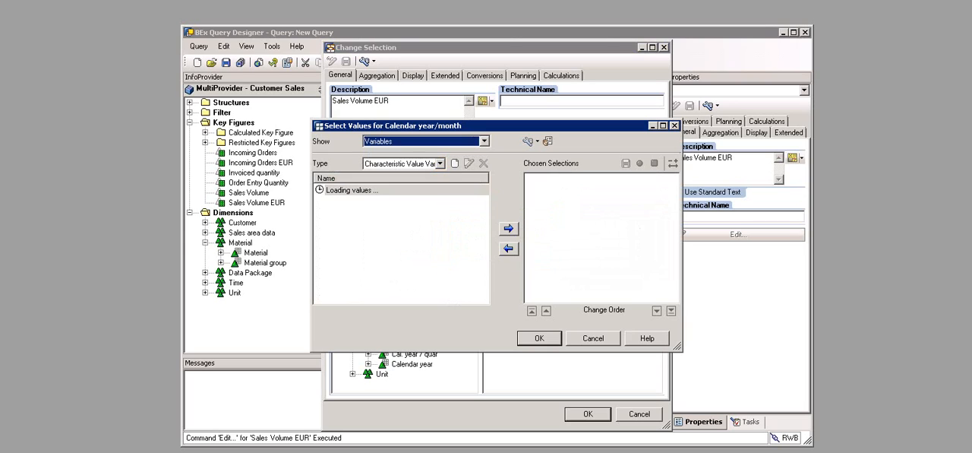
pyautogui.click(440, 163)
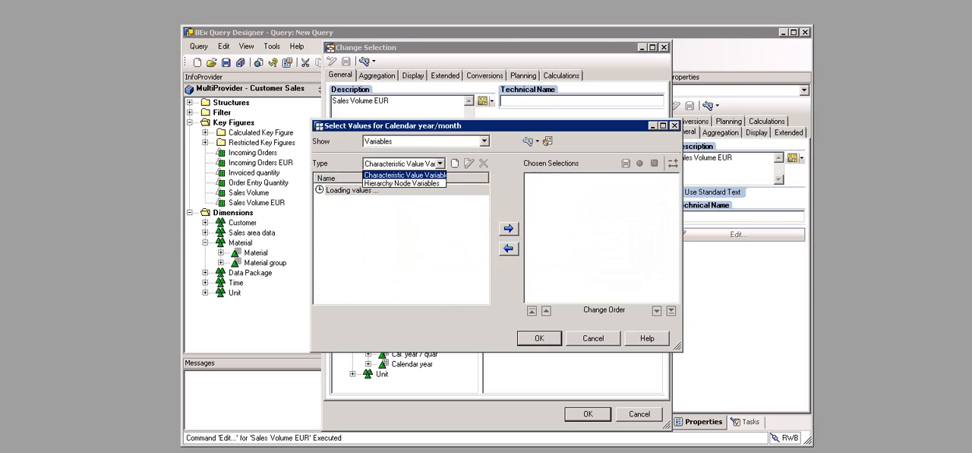
pyautogui.click(404, 174)
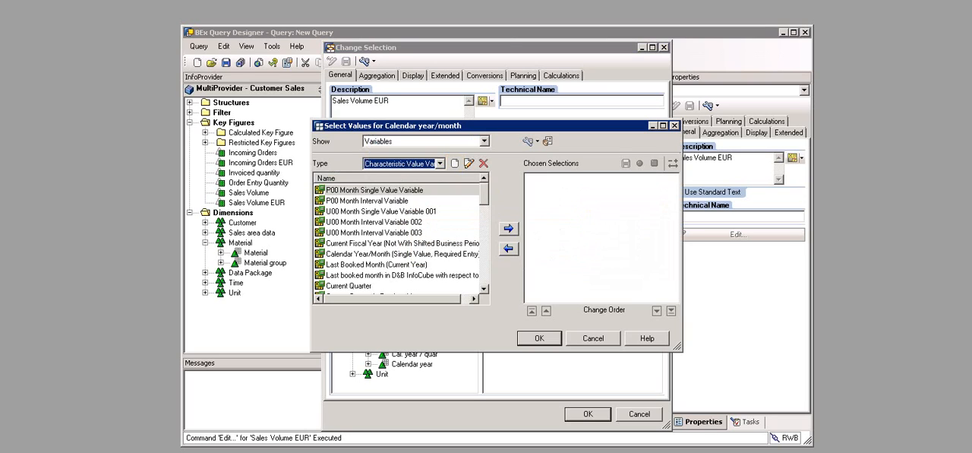
pyautogui.click(455, 163)
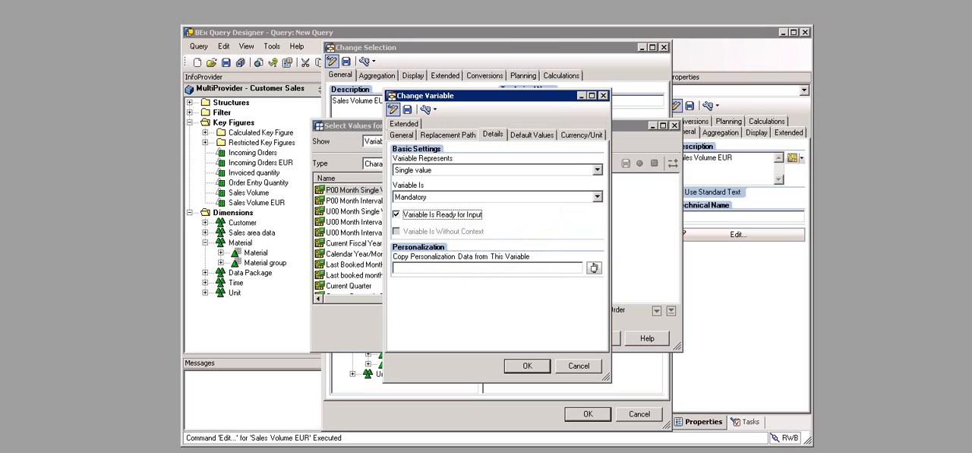
# Step: Set the single value June 2009 as the new month variable's default value
pyautogui.click(532, 135)
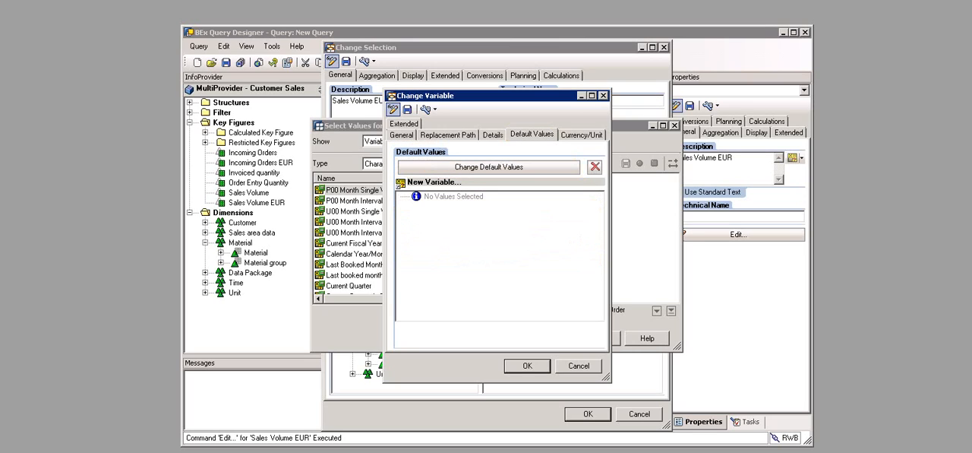
pyautogui.click(488, 167)
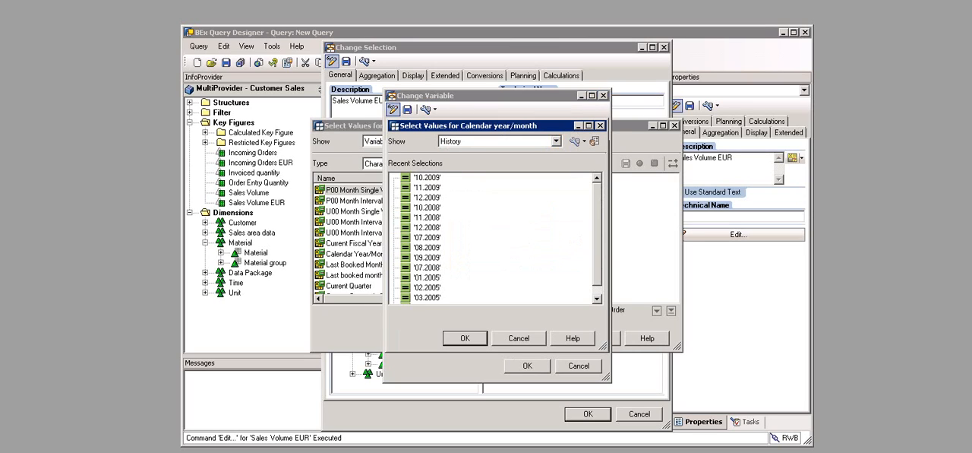
pyautogui.click(556, 142)
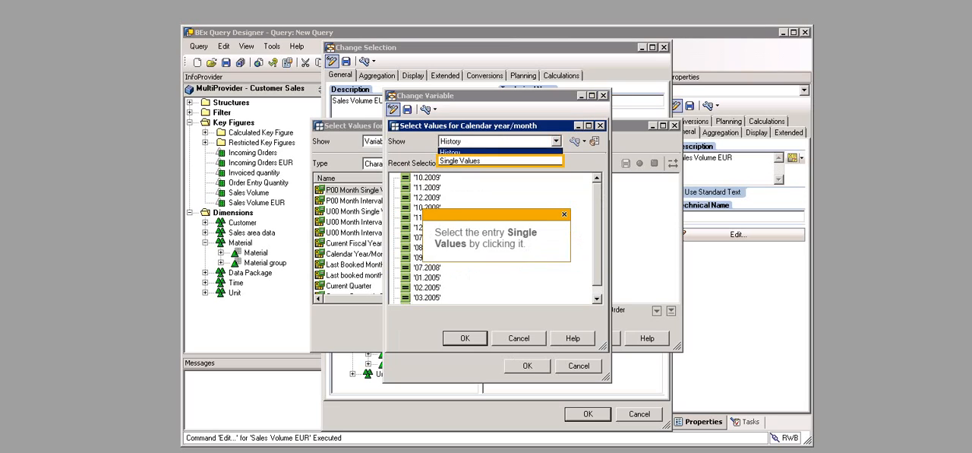
pyautogui.click(460, 161)
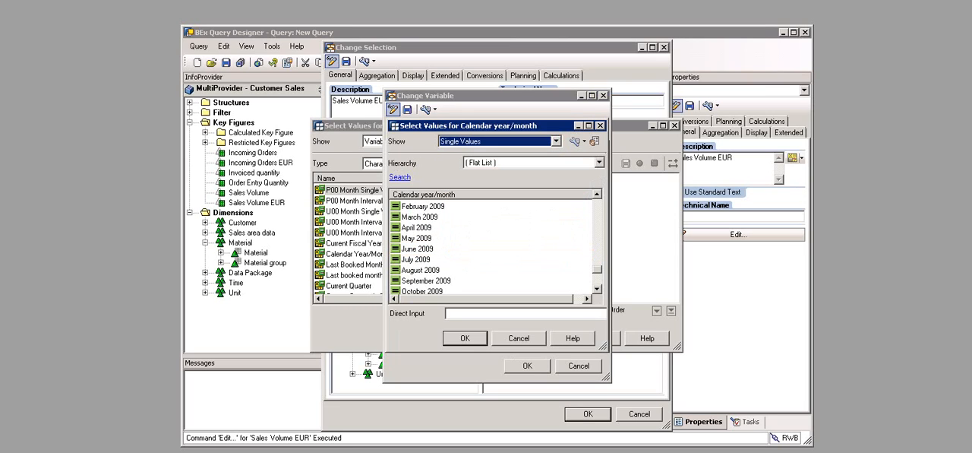
pyautogui.click(417, 249)
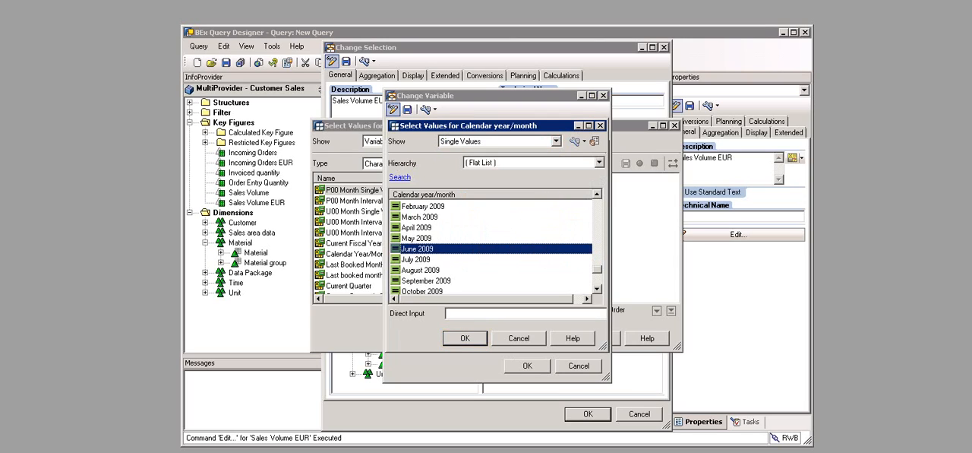
pyautogui.click(465, 338)
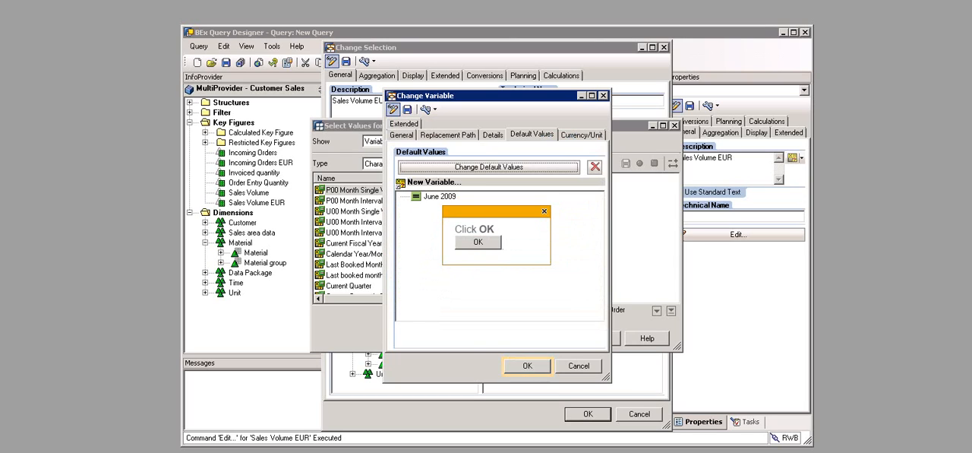
# Step: Save the variable as U01 Month Single Value Variable (U01_VAR_MON001) and apply it as the Cal. year / month restriction
pyautogui.click(527, 366)
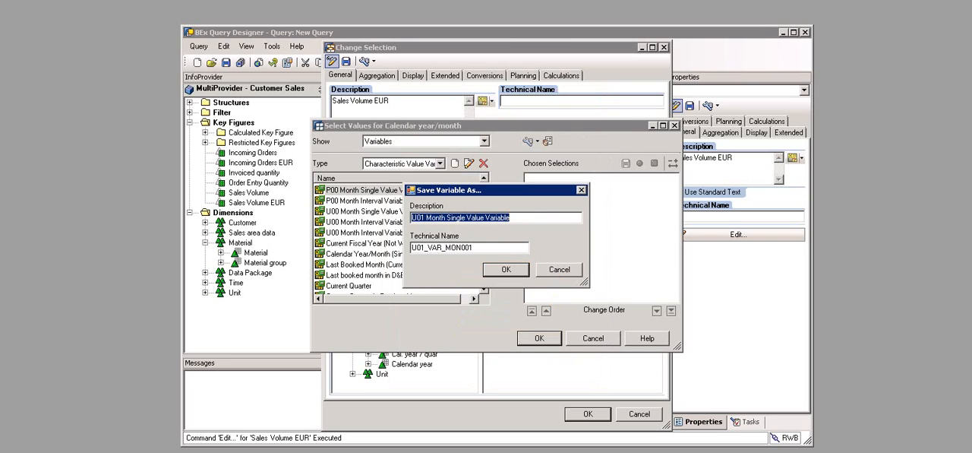
pyautogui.click(506, 270)
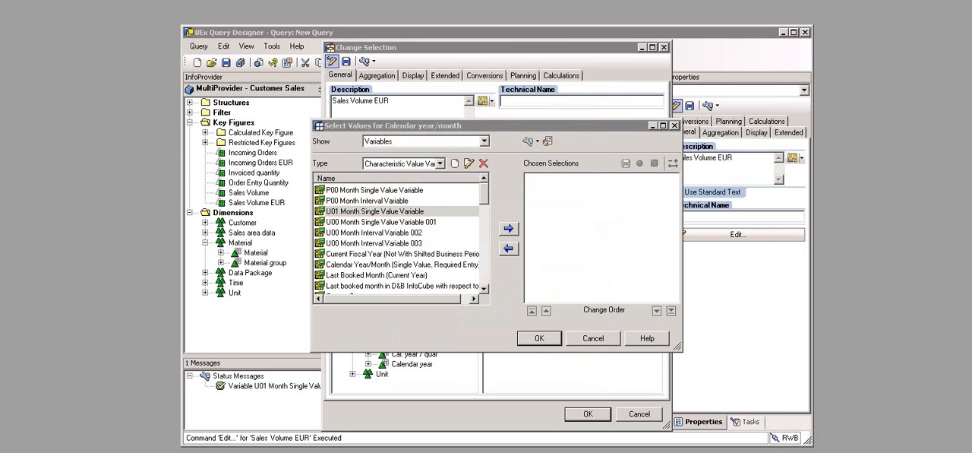
pyautogui.click(374, 211)
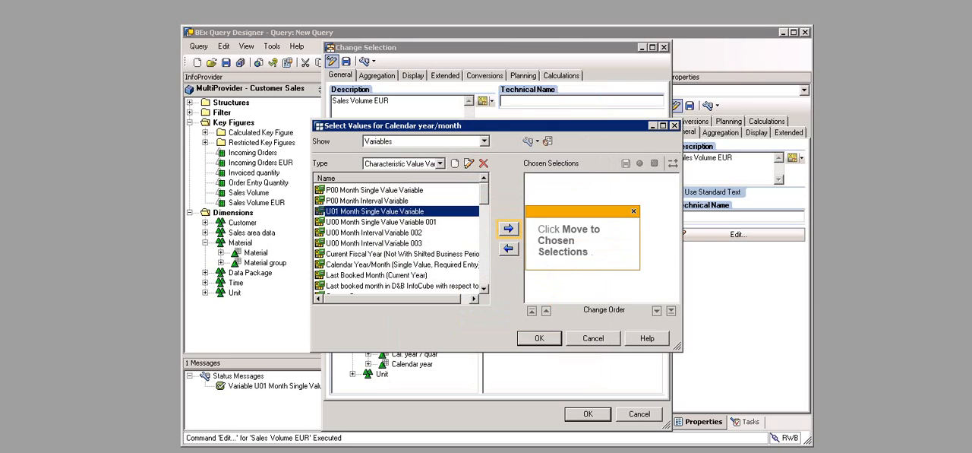
pyautogui.click(508, 228)
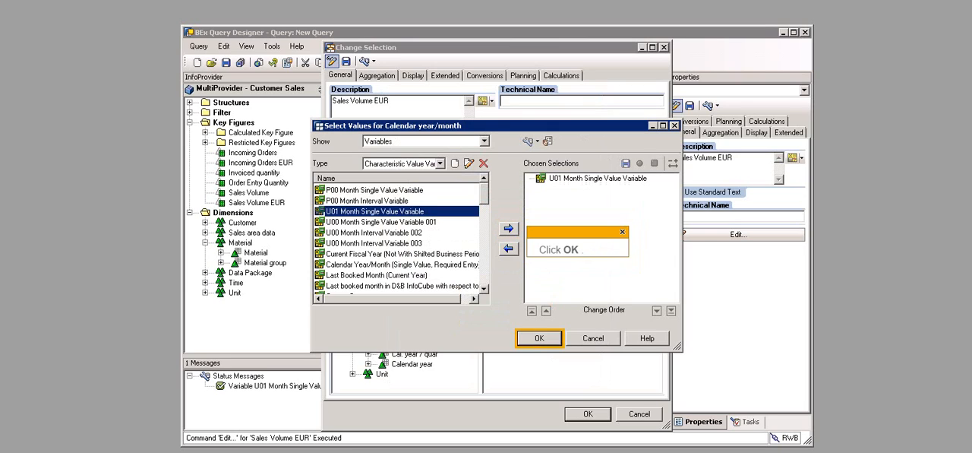
pyautogui.click(539, 339)
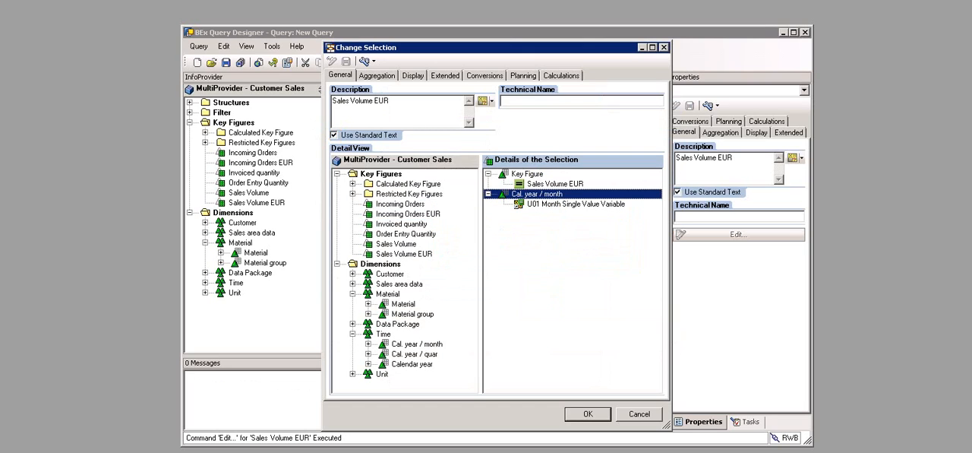
# Step: Turn off the selection's standard text and create a text variable described as U01 Text From Variable with technical name U01_VAR_TMF001
pyautogui.click(335, 136)
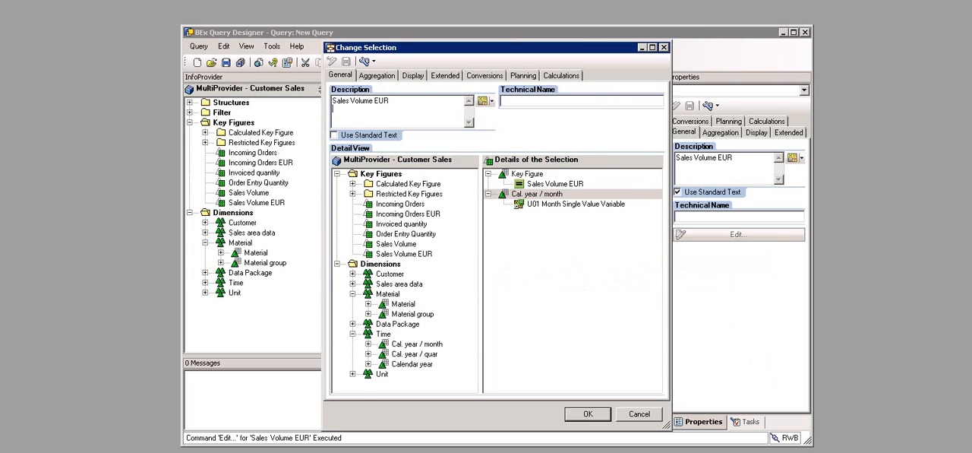
pyautogui.click(491, 102)
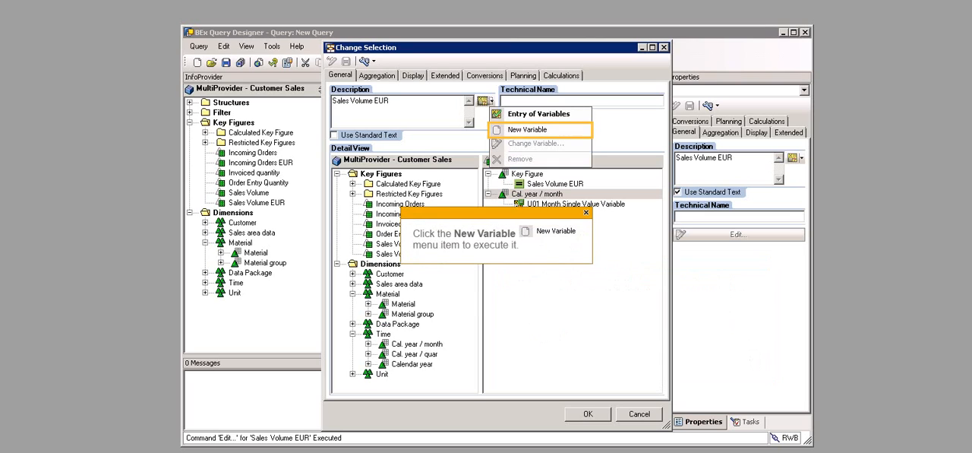
pyautogui.click(527, 129)
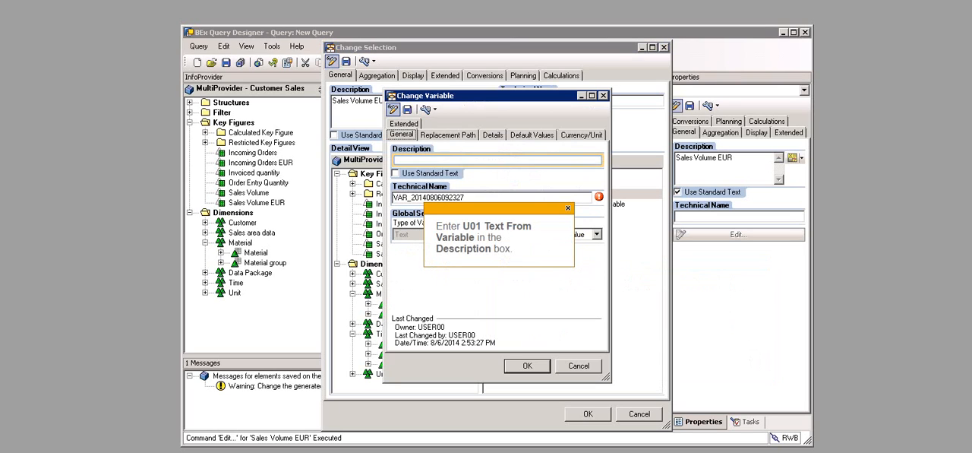
pyautogui.write('U01 Text From Variable')
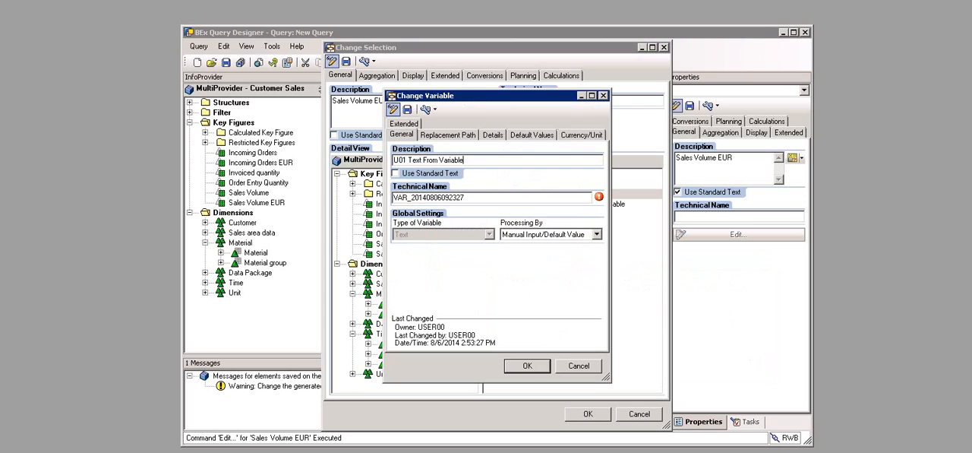
pyautogui.write('U01_VAR_TMF001')
# Step: Set the text variable's processing to Replacement Path with reference characteristic Cal. year / month, and open its replacement path settings
pyautogui.click(597, 235)
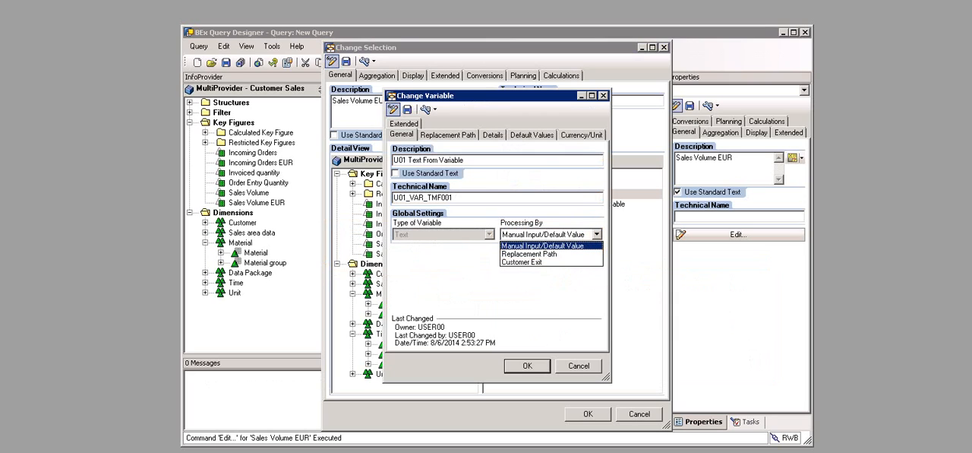
pyautogui.click(530, 254)
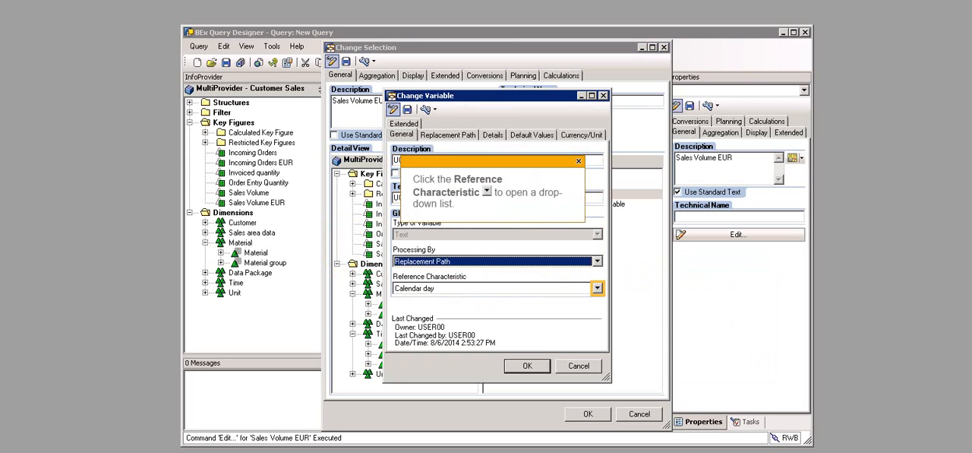
pyautogui.click(598, 287)
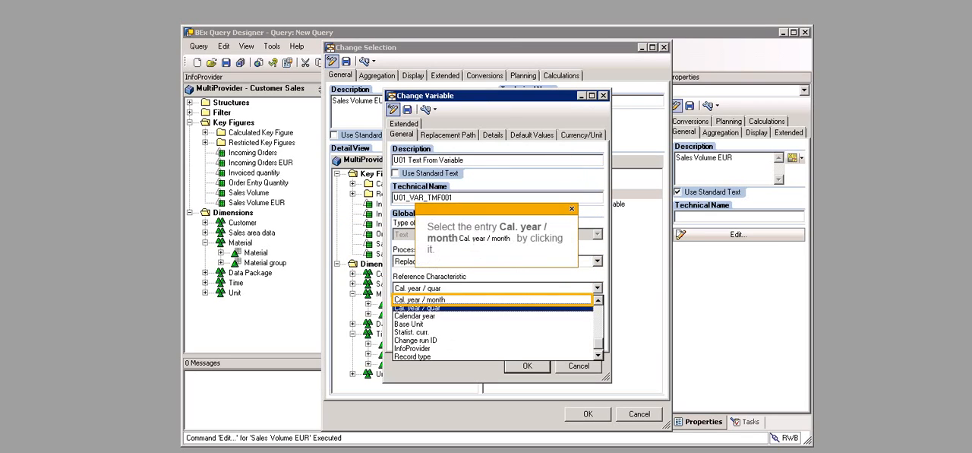
pyautogui.click(420, 299)
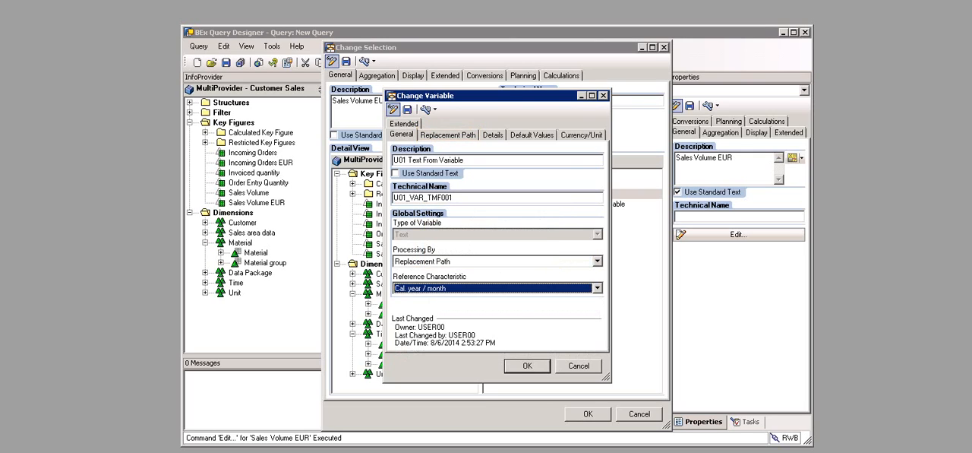
pyautogui.click(448, 135)
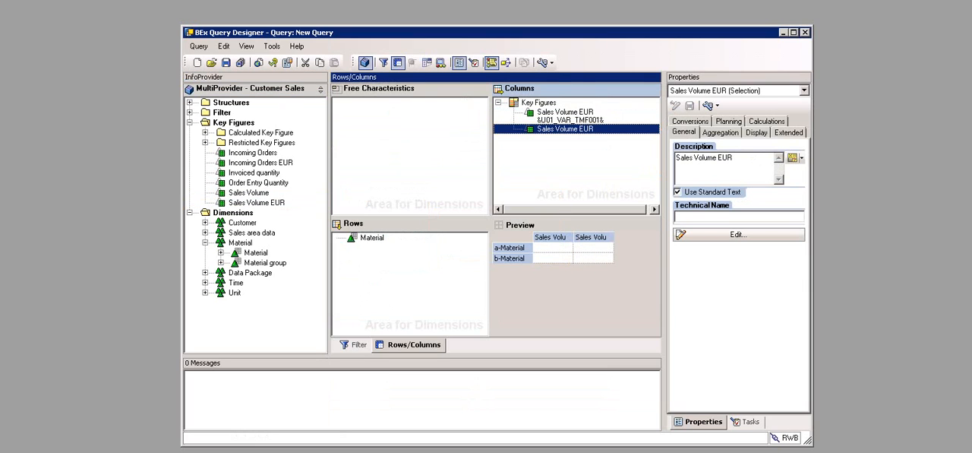
# Step: Add Cal. year / month to the second Sales Volume EUR selection and open its restriction with the available variables listed
pyautogui.rightClick(547, 129)
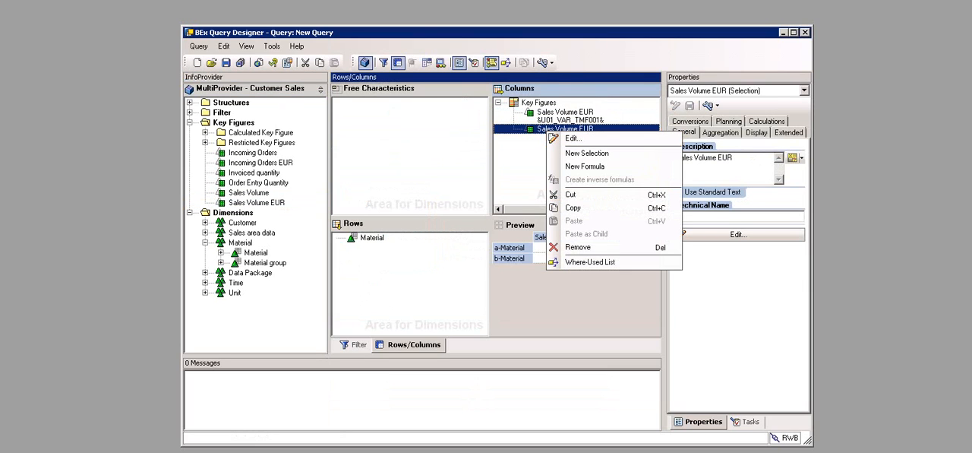
pyautogui.click(572, 137)
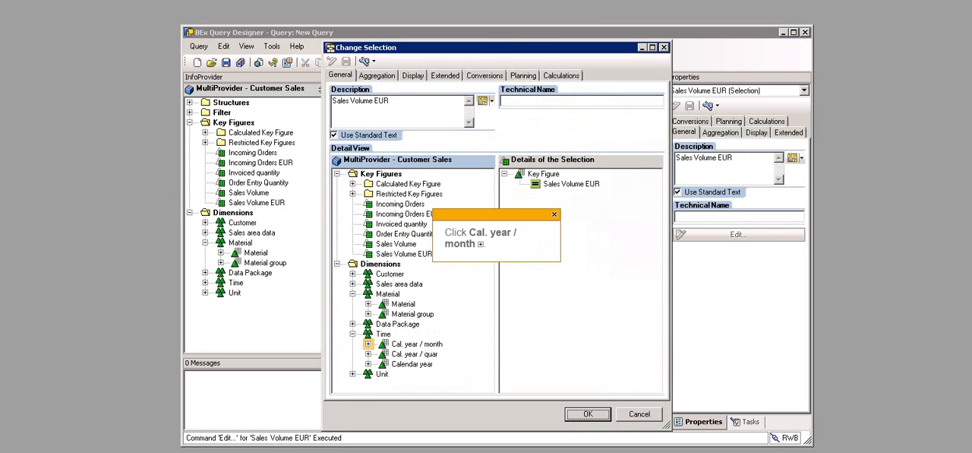
pyautogui.click(417, 344)
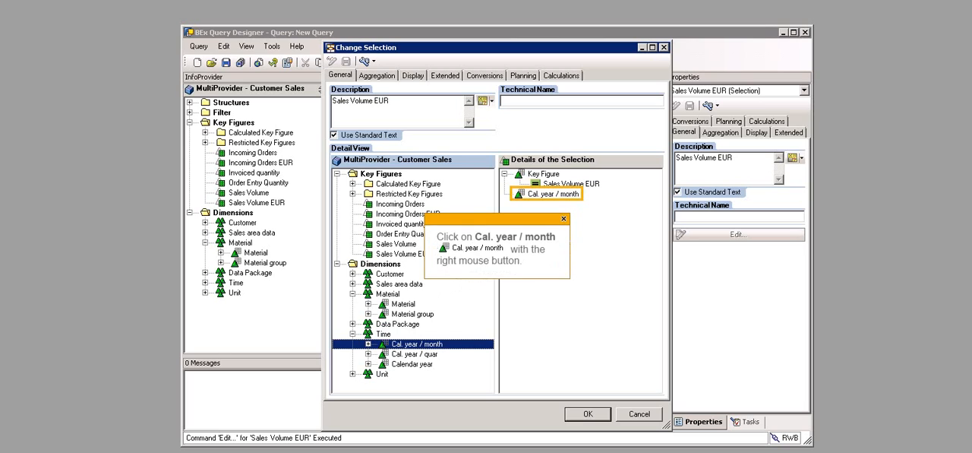
pyautogui.rightClick(539, 193)
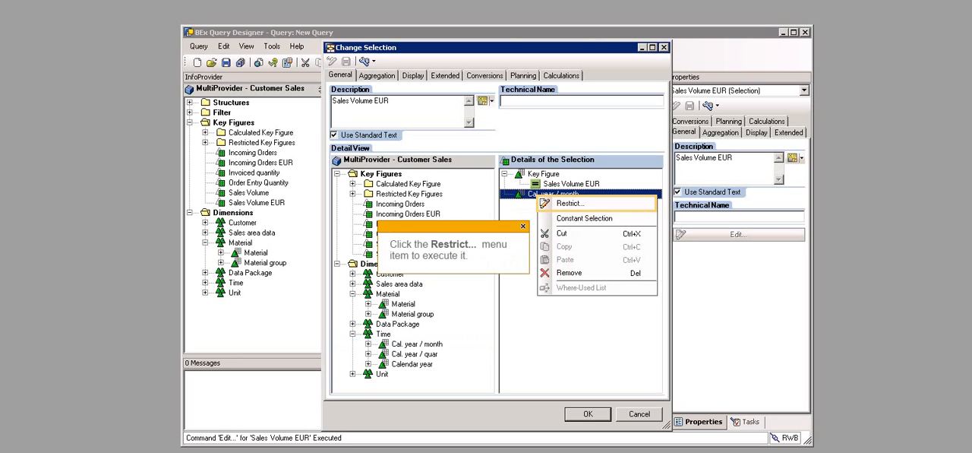
pyautogui.click(570, 202)
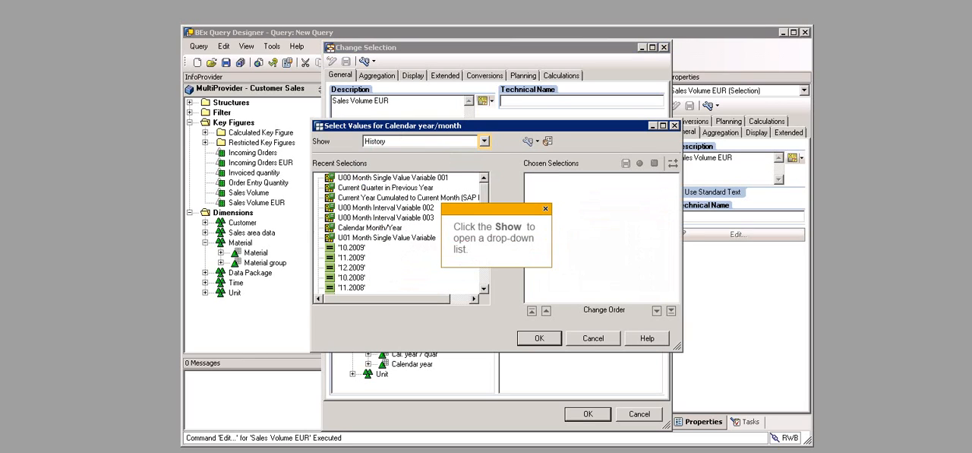
pyautogui.click(483, 141)
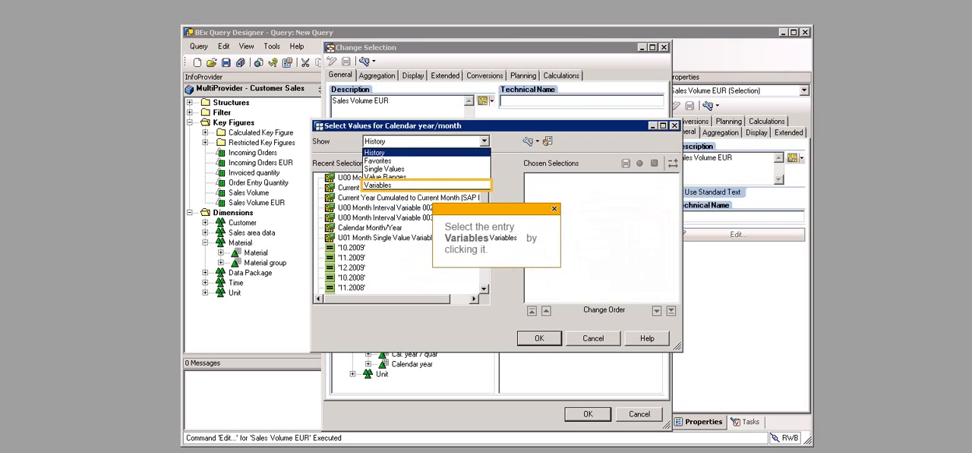
pyautogui.click(379, 185)
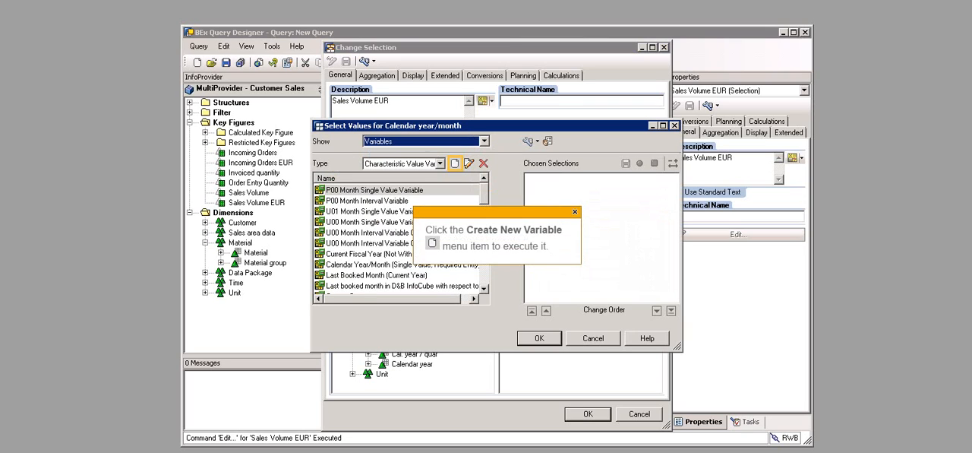
# Step: Create a variable described as U01 Month Interval Variable with technical name U01_VAR_MON002, processed by Manual Input/Default Value
pyautogui.click(455, 163)
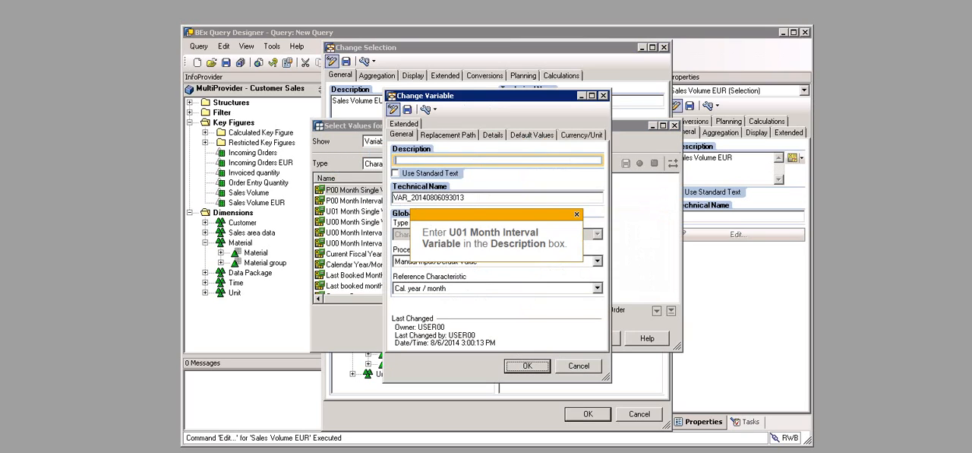
pyautogui.write('U01 Month Interval Variable')
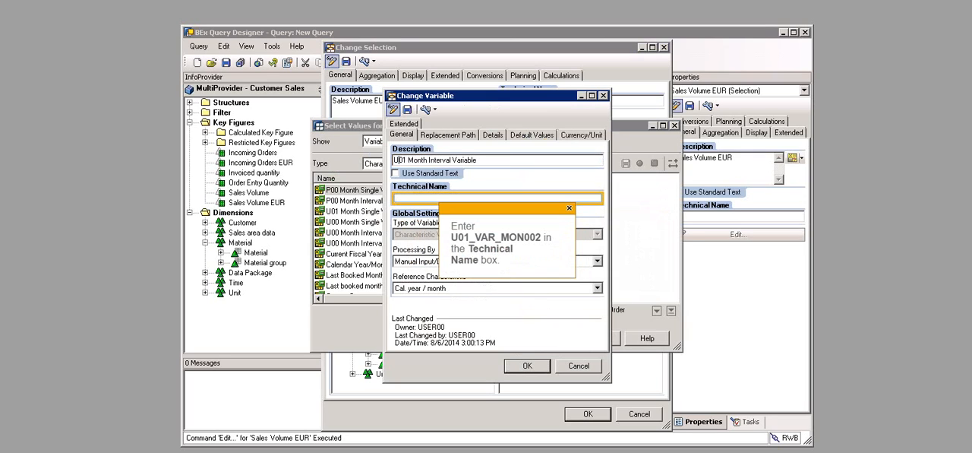
pyautogui.click(456, 198)
pyautogui.write('U01_VAR_MON0002')
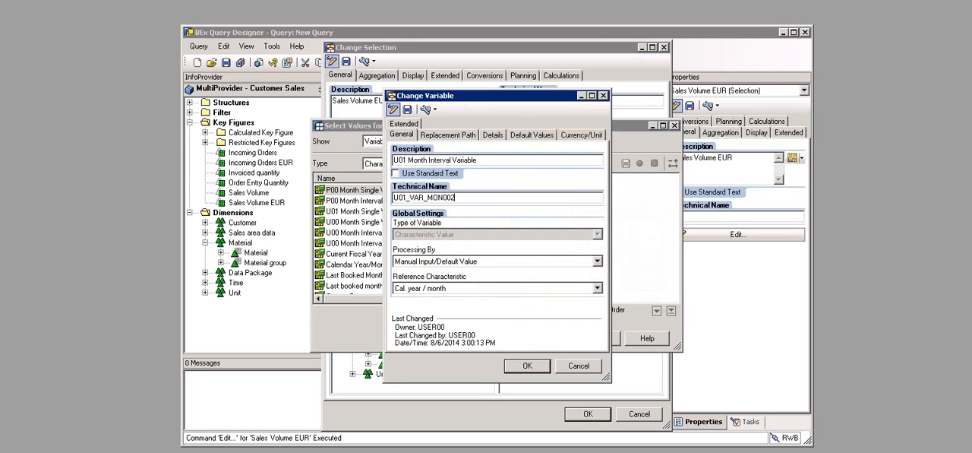
pyautogui.click(598, 261)
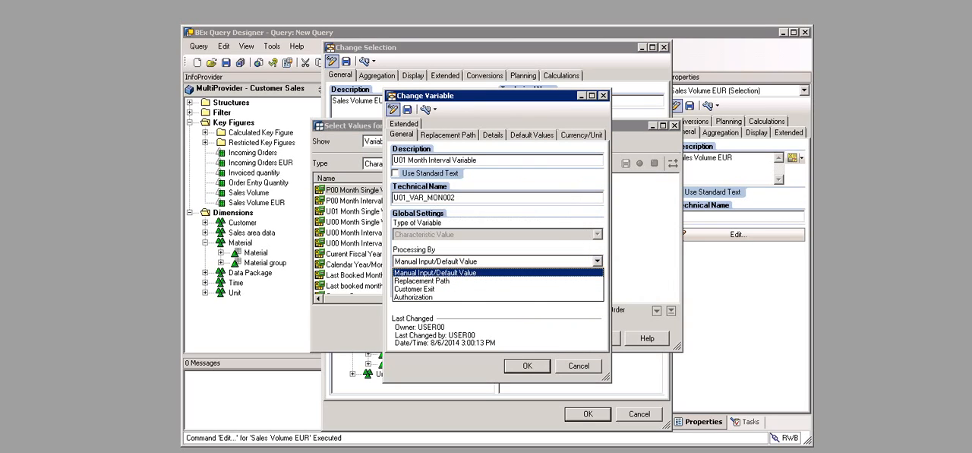
pyautogui.click(435, 273)
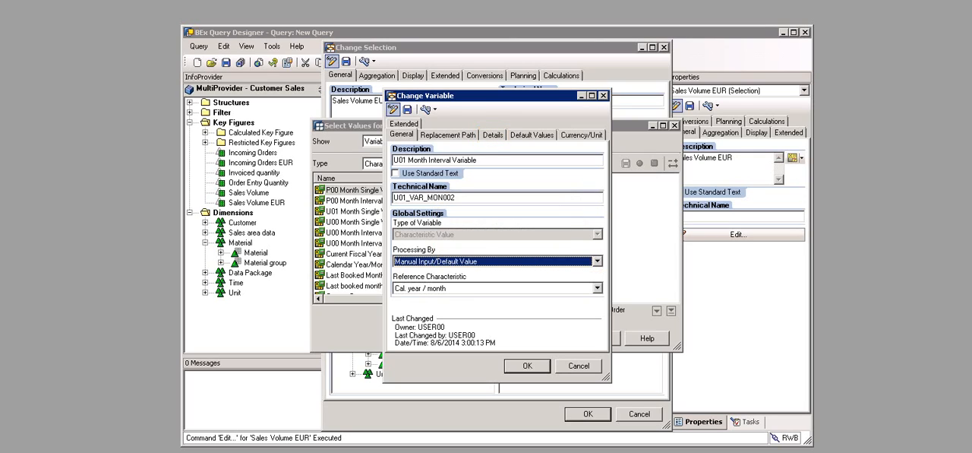
# Step: Make the new month variable represent an Interval and set it to Mandatory
pyautogui.click(493, 135)
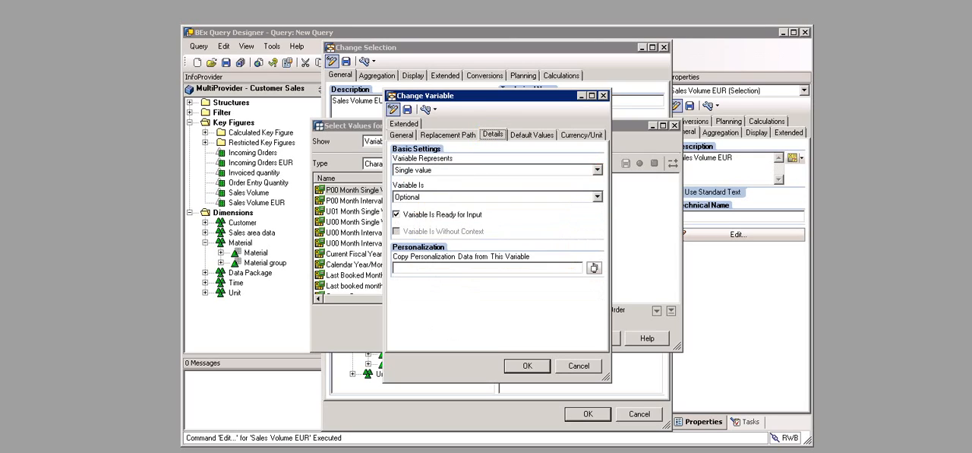
pyautogui.click(598, 170)
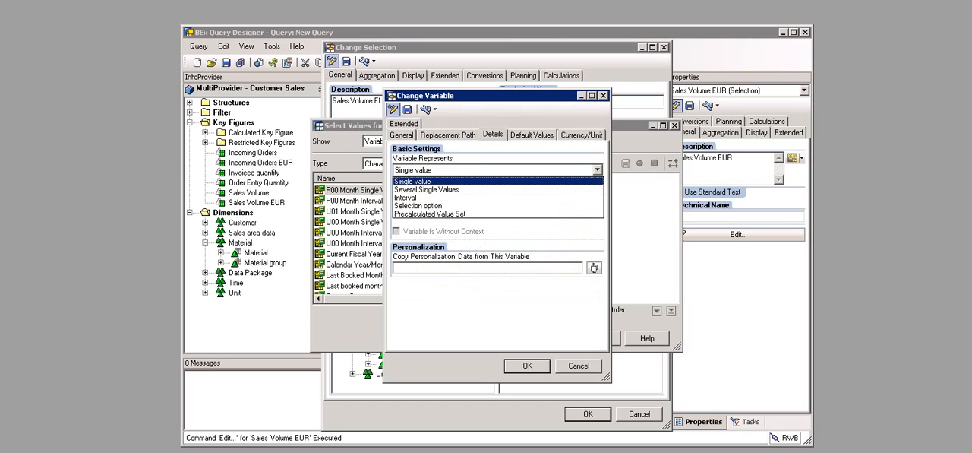
pyautogui.click(406, 197)
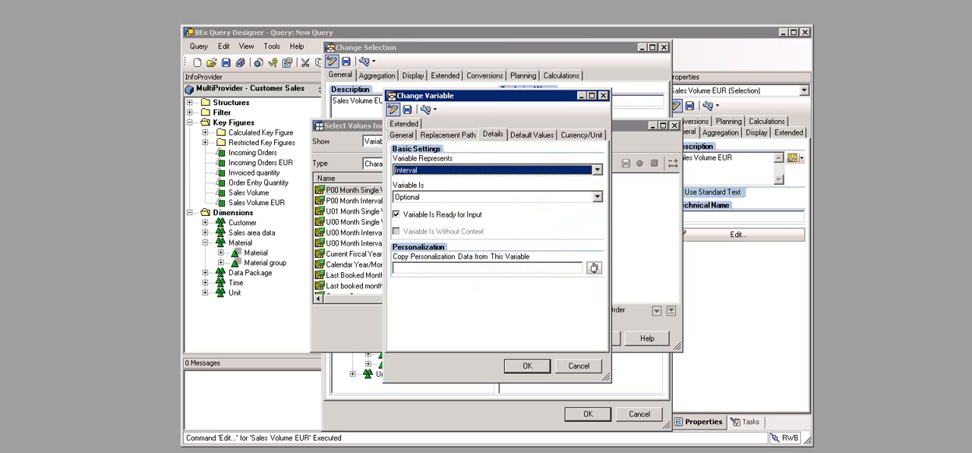
pyautogui.click(598, 196)
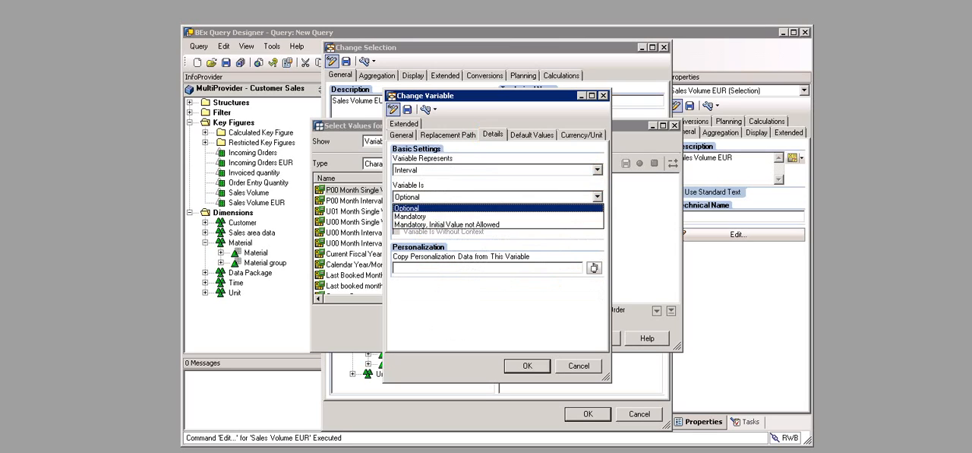
pyautogui.click(410, 216)
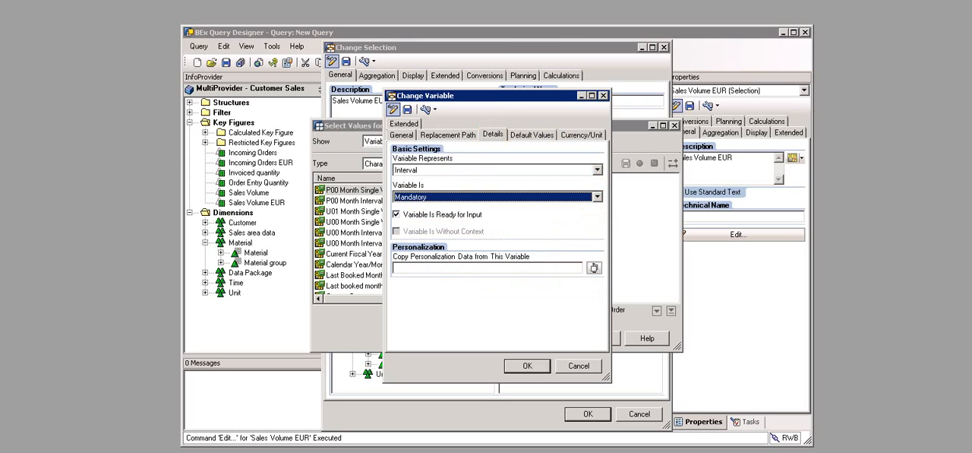
# Step: Set the single value January 2009 as the start of the month interval variable's default range
pyautogui.click(532, 134)
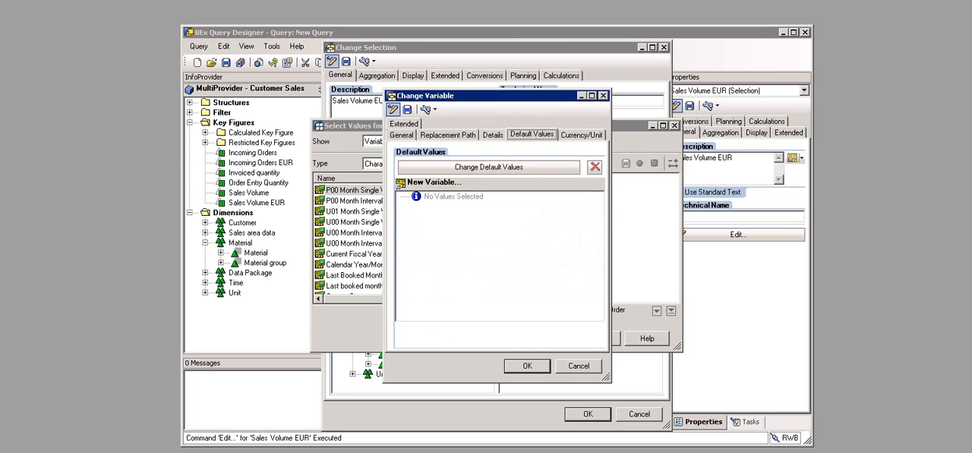
pyautogui.click(489, 166)
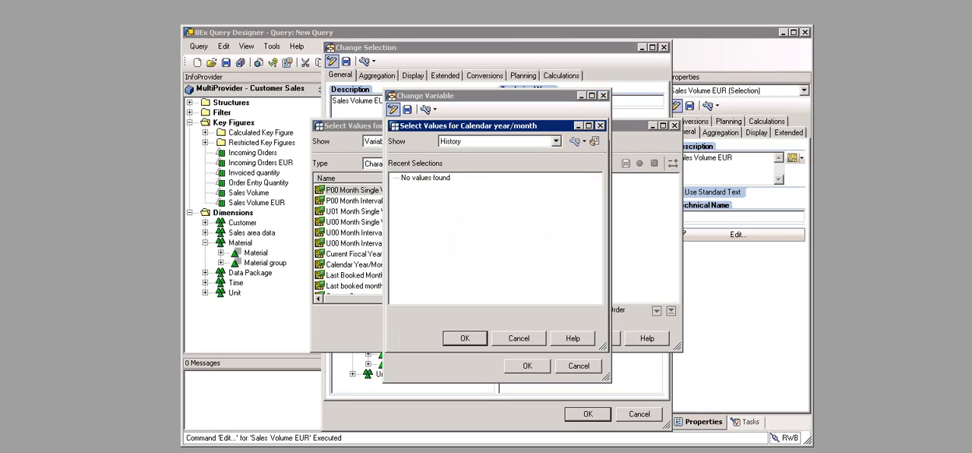
pyautogui.click(556, 142)
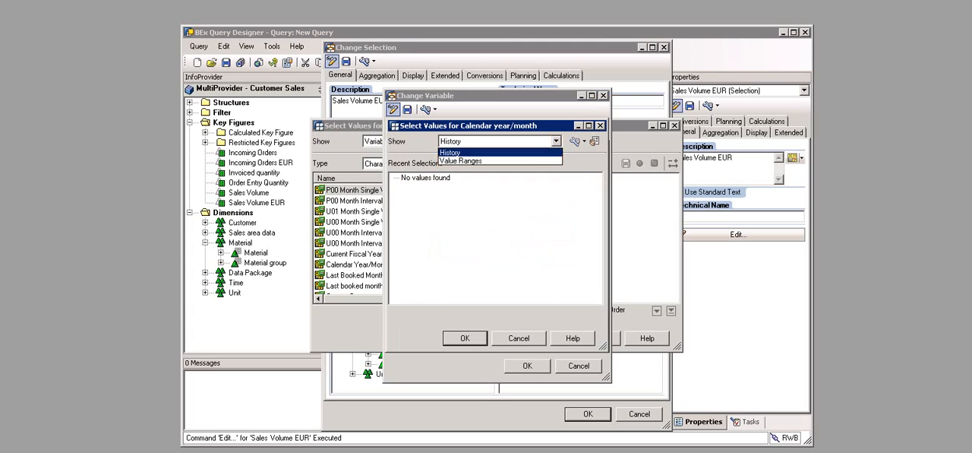
pyautogui.click(471, 161)
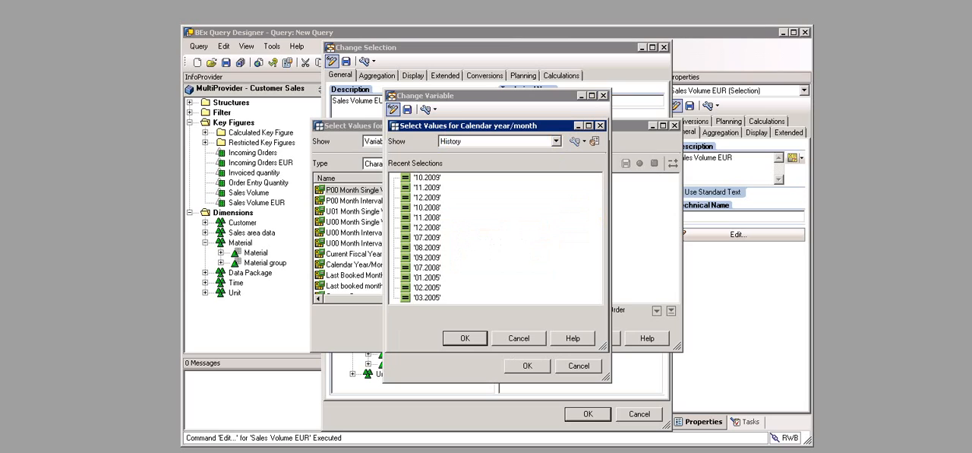
pyautogui.click(556, 142)
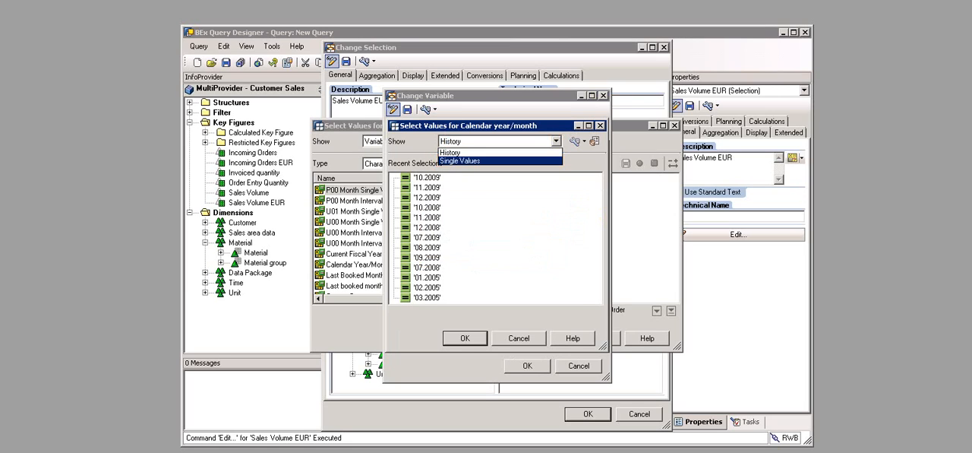
pyautogui.click(460, 161)
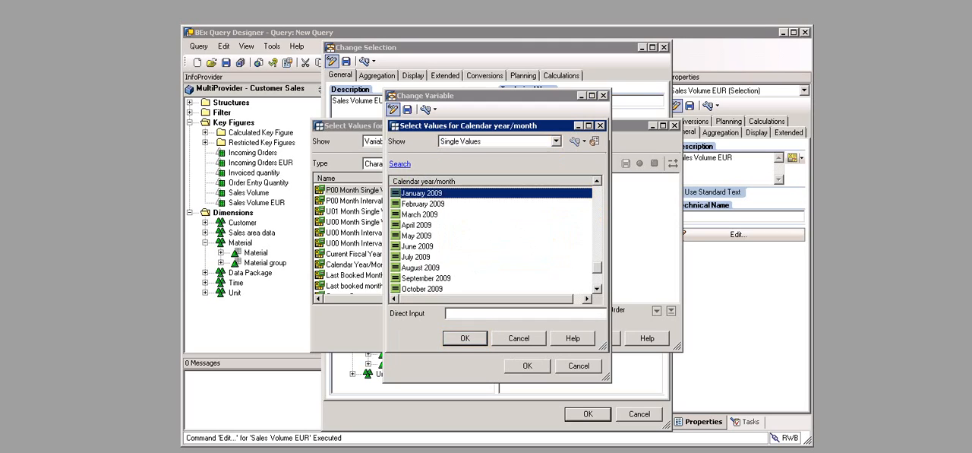
pyautogui.click(465, 338)
# Step: Choose the single value December 2009 as the end of the variable's default interval
pyautogui.click(592, 232)
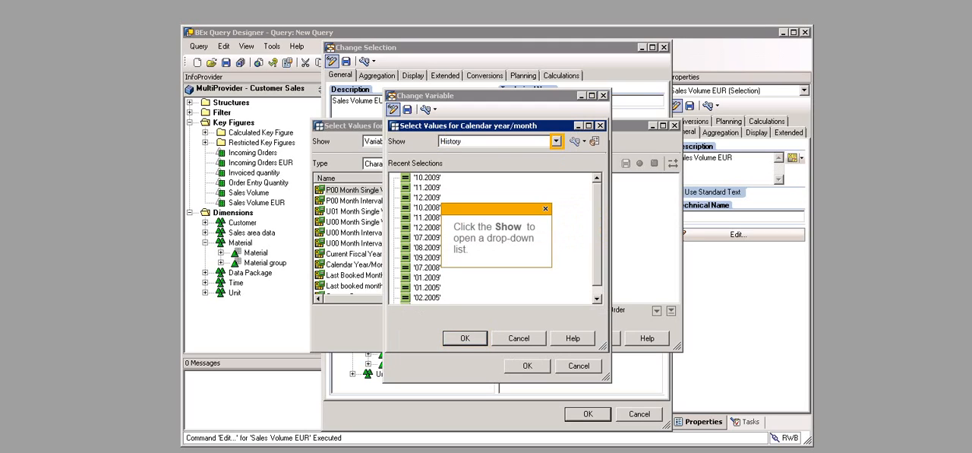
pyautogui.click(556, 141)
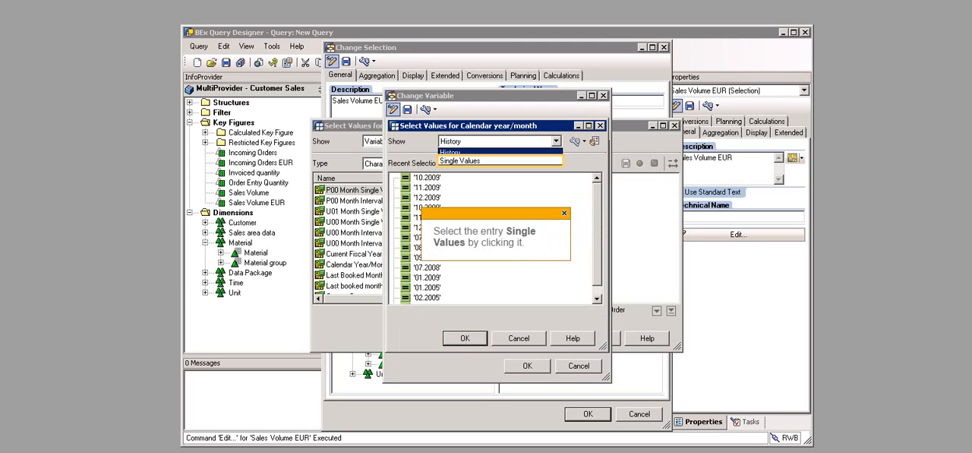
pyautogui.click(463, 162)
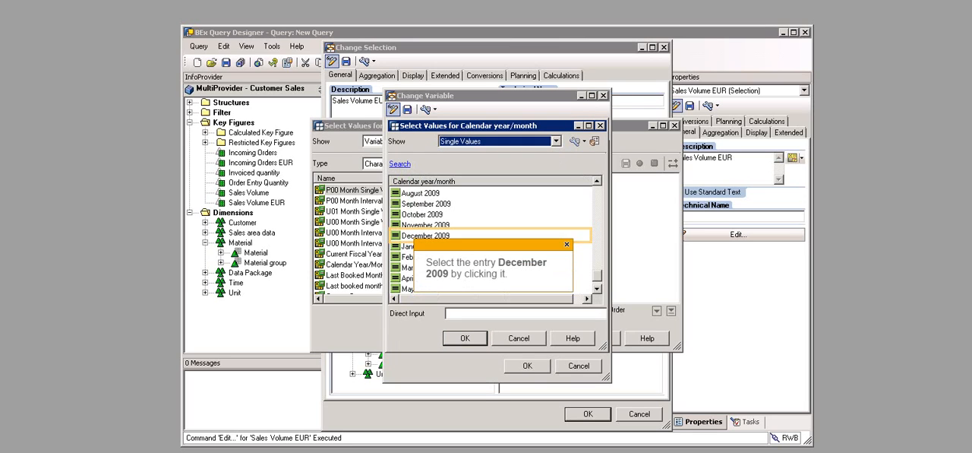
pyautogui.click(425, 235)
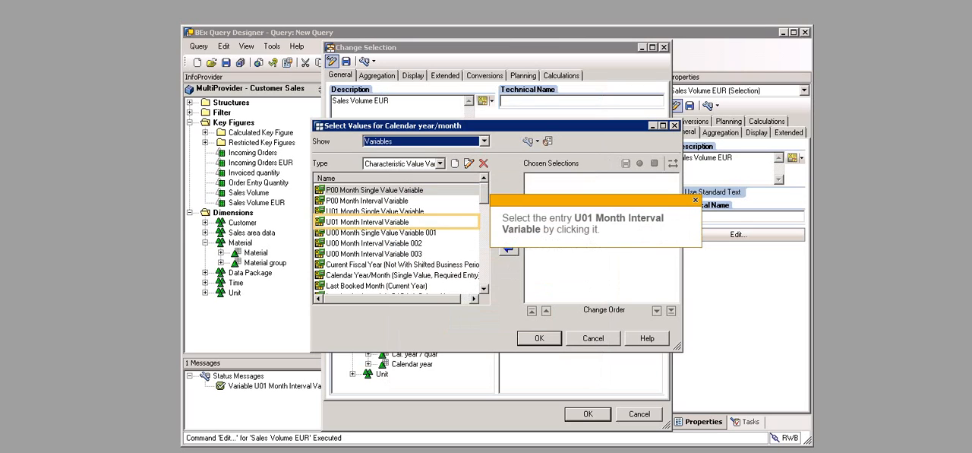
# Step: Apply U01 Month Interval Variable as the Cal. year / month restriction of the selection
pyautogui.click(368, 222)
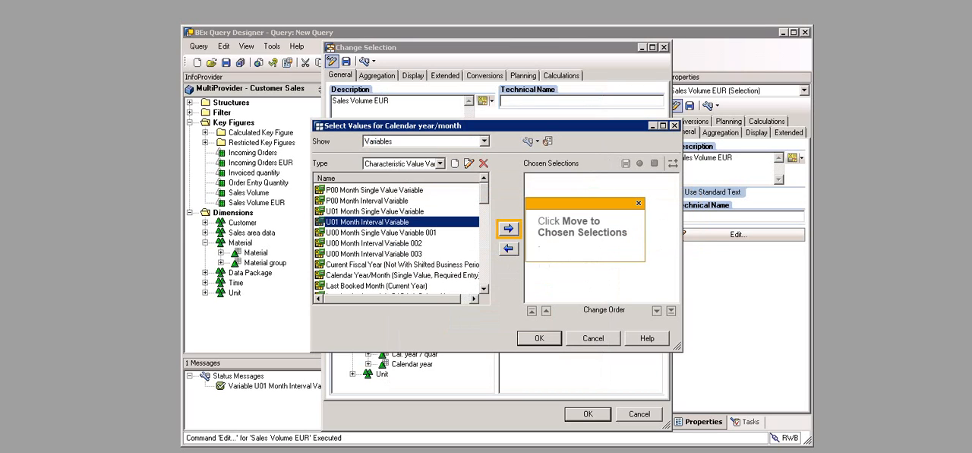
pyautogui.click(509, 228)
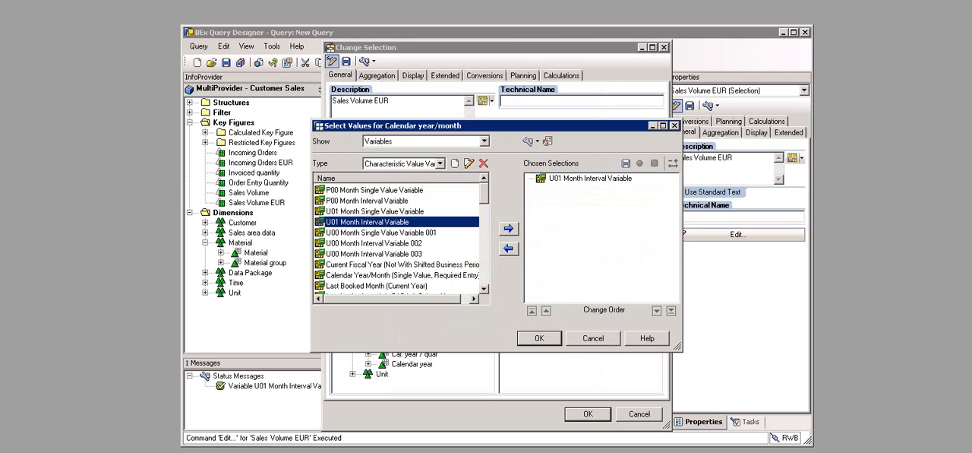
pyautogui.click(539, 338)
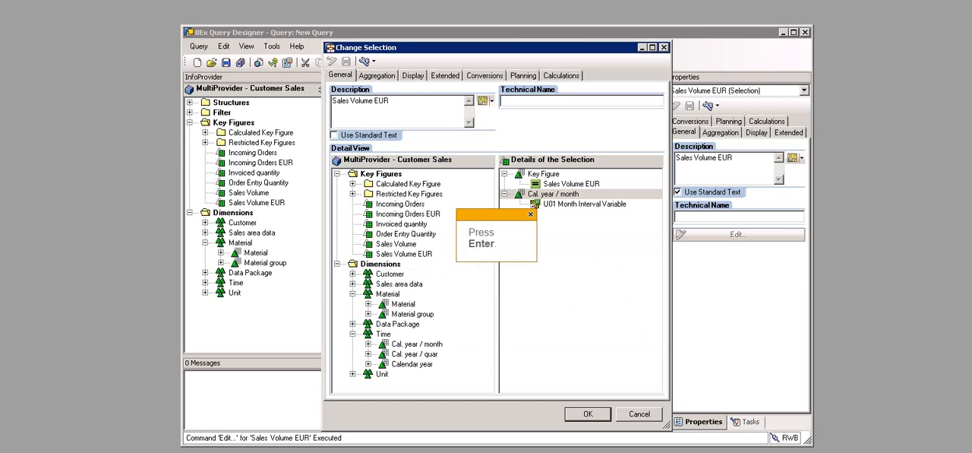
# Step: Insert the text variable U01 Text From Variable on a new line of the selection's description
pyautogui.press('Return')
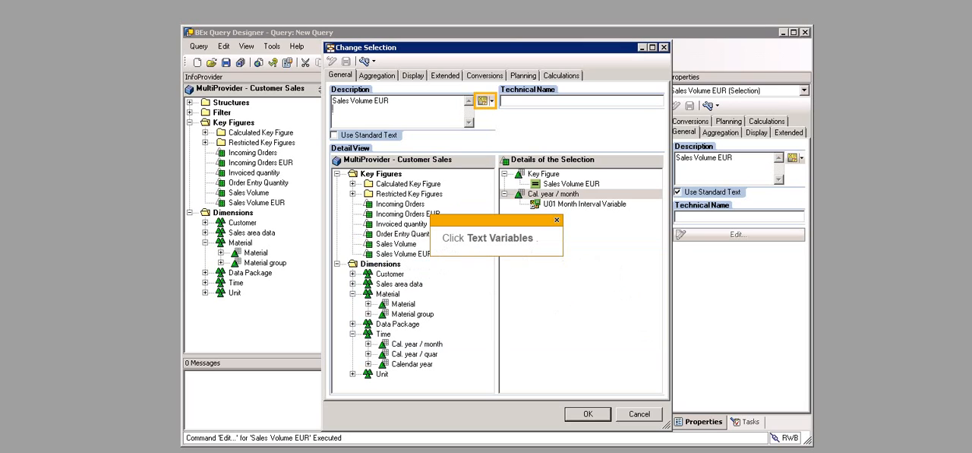
pyautogui.click(486, 101)
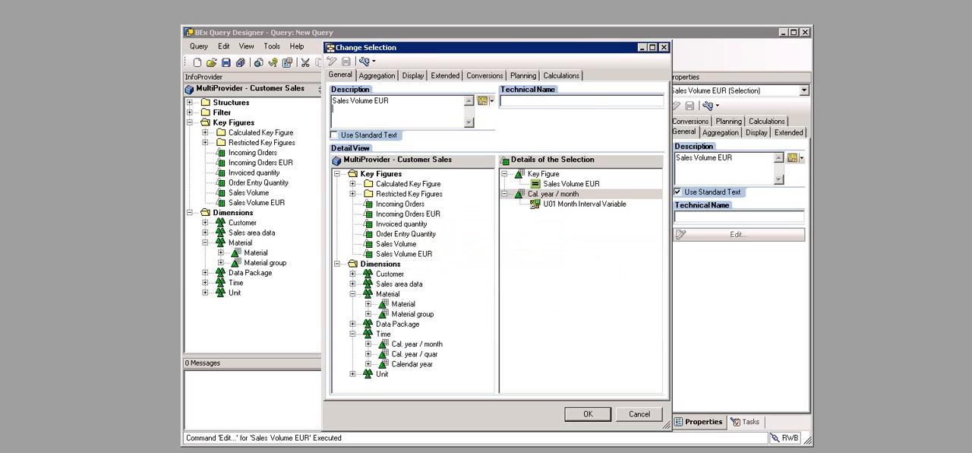
pyautogui.click(540, 114)
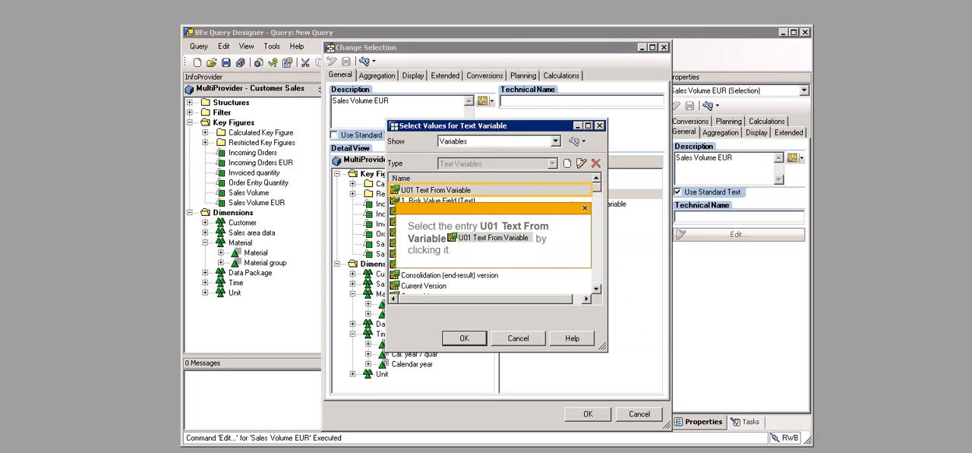
pyautogui.click(436, 190)
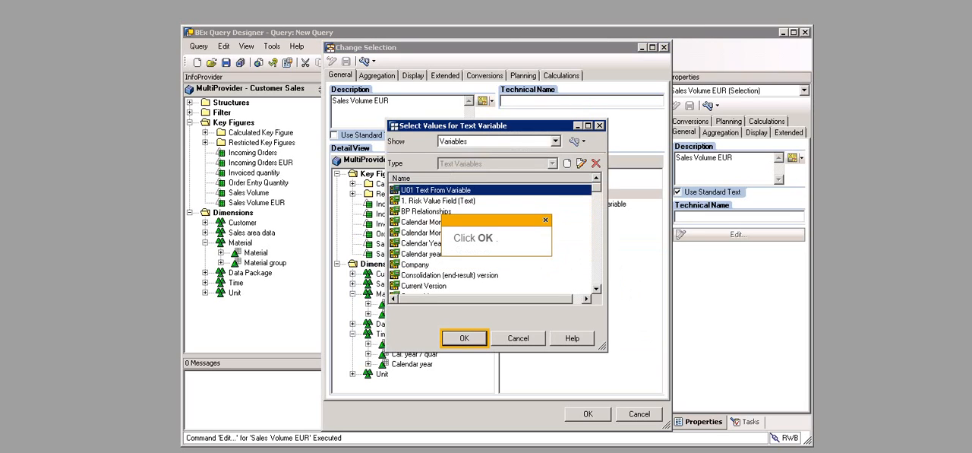
pyautogui.click(464, 338)
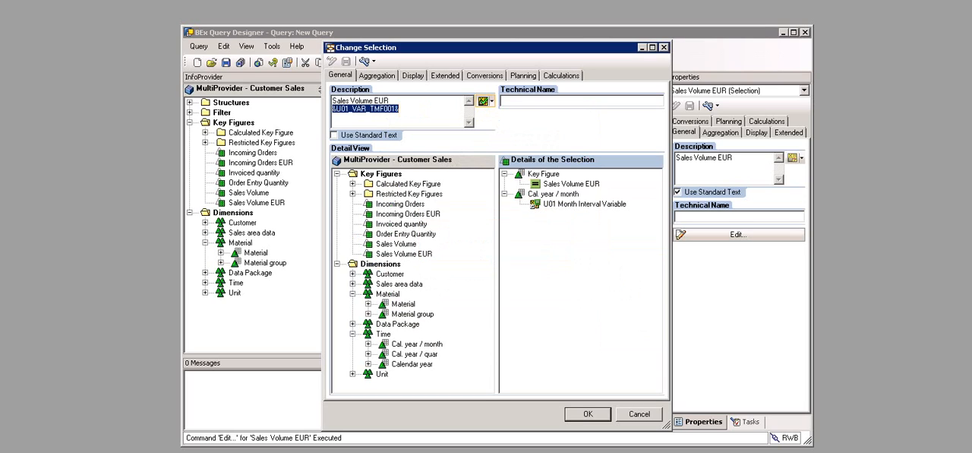
# Step: Add "to" to the description and create text variable U01 Text To Variable (U01_VAR_TMT001), processed by Replacement Path with reference characteristic Cal. year / month
pyautogui.write('to')
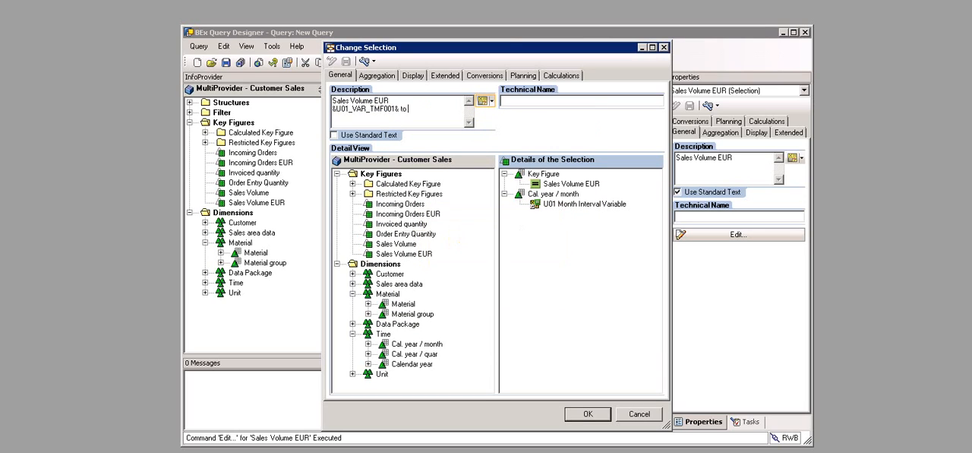
pyautogui.click(491, 101)
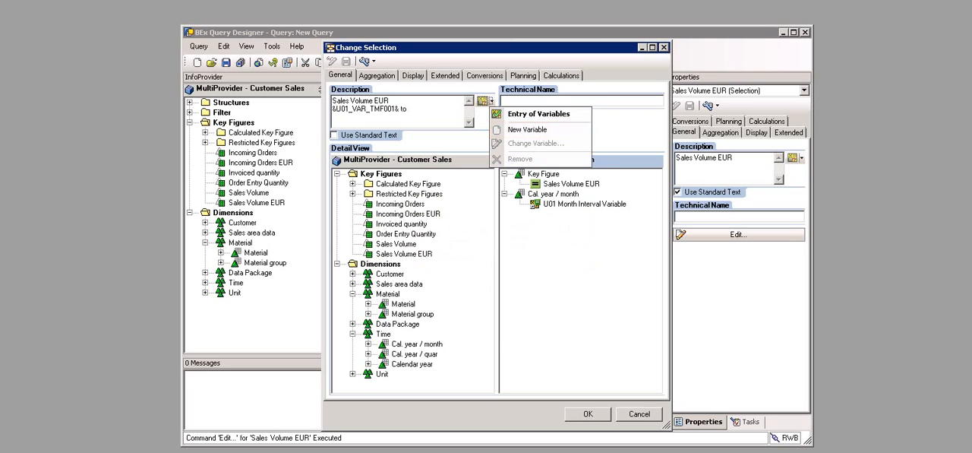
pyautogui.click(527, 129)
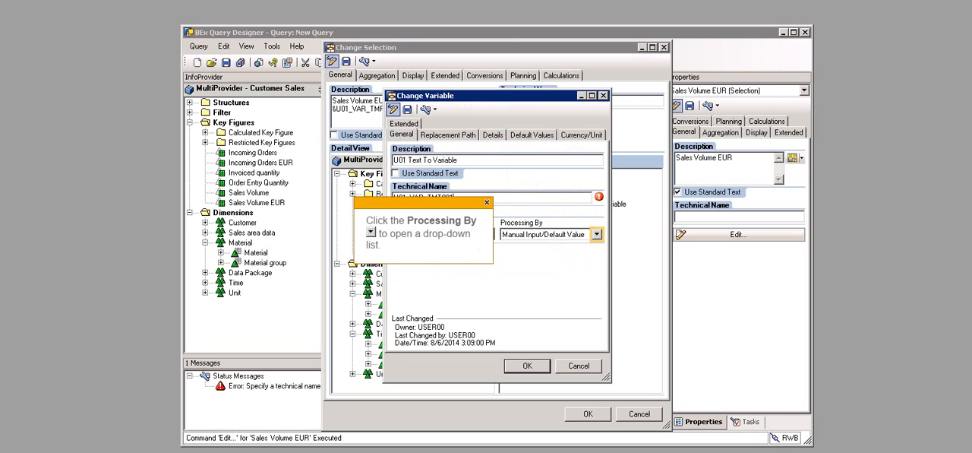
pyautogui.click(597, 234)
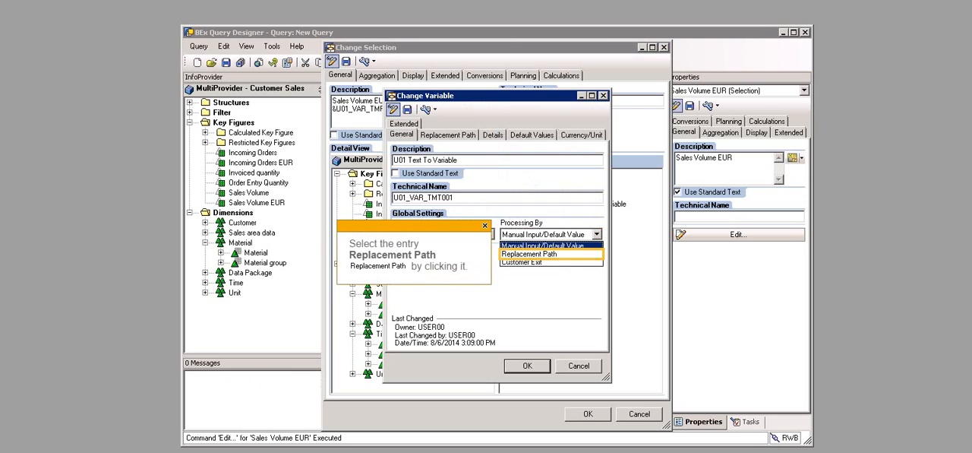
pyautogui.click(530, 254)
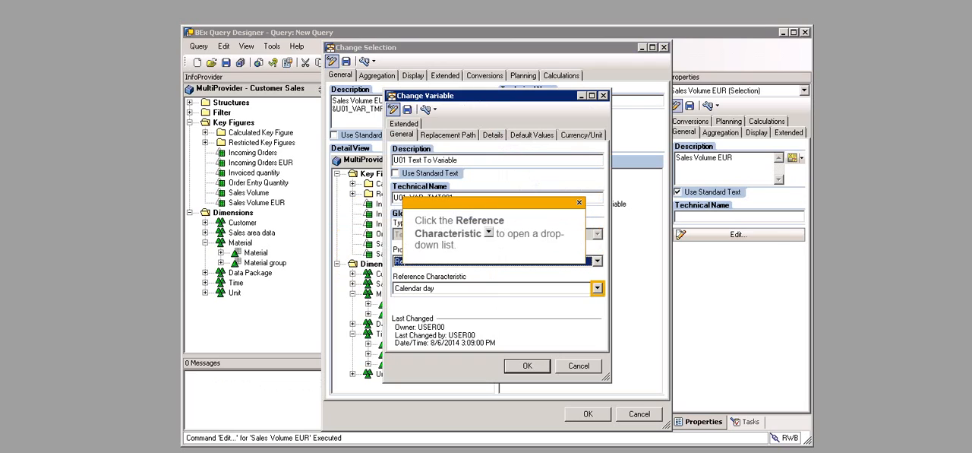
pyautogui.click(597, 289)
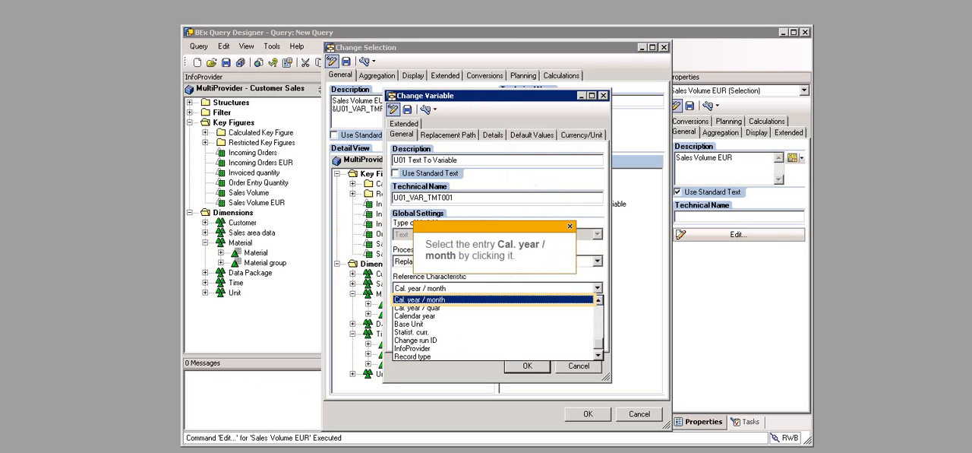
pyautogui.click(493, 299)
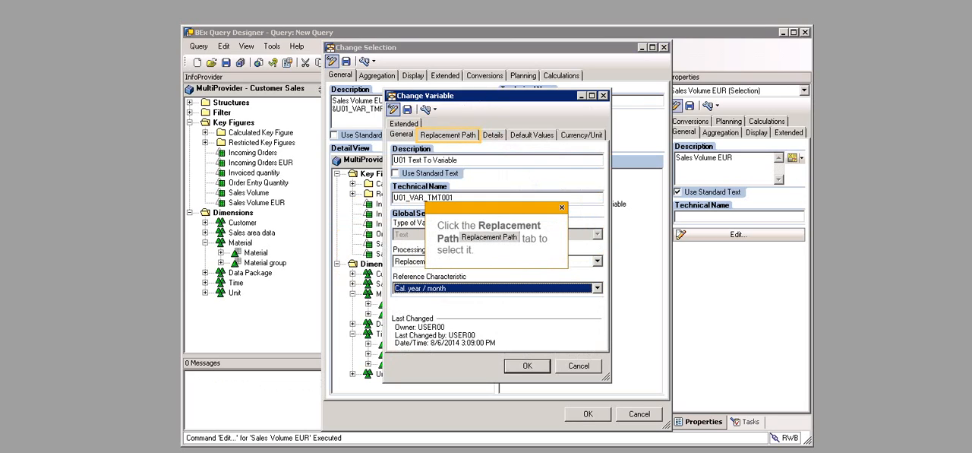
# Step: Replace the variable with the interval's To Value as External Characteristic Value Key, and finish the selection description with "to" between both text variables
pyautogui.click(448, 134)
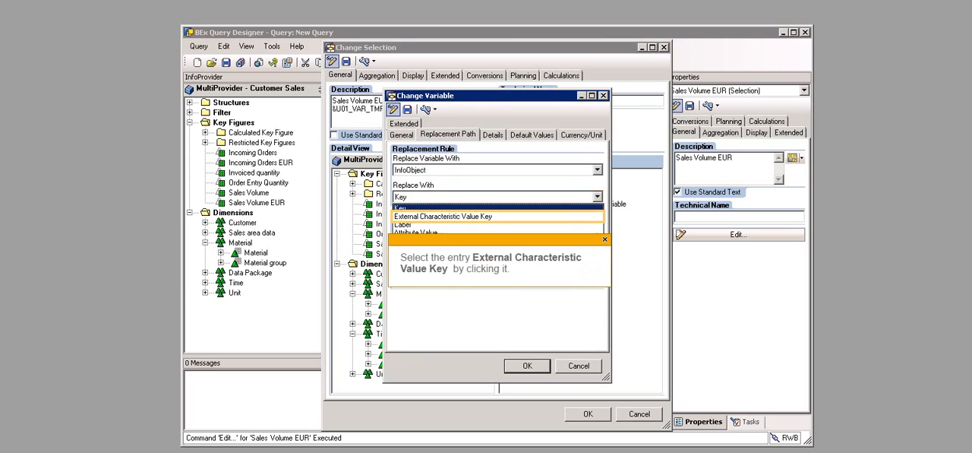
pyautogui.click(443, 216)
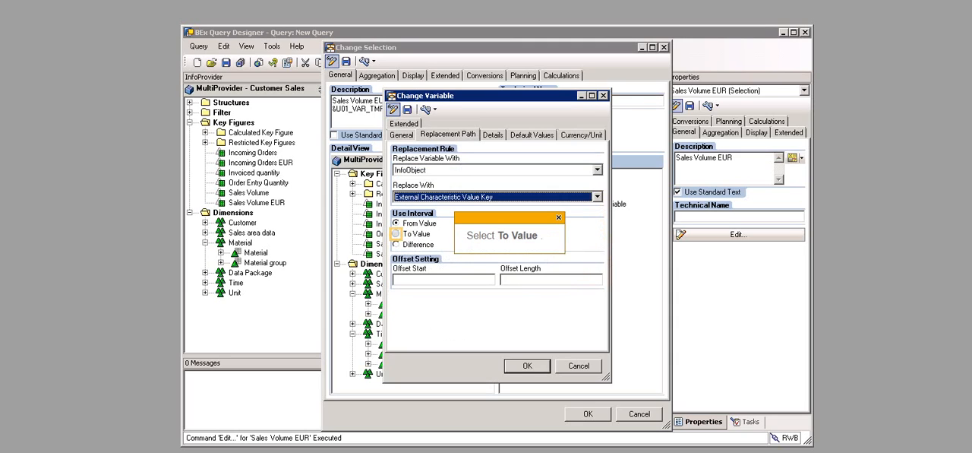
pyautogui.click(411, 234)
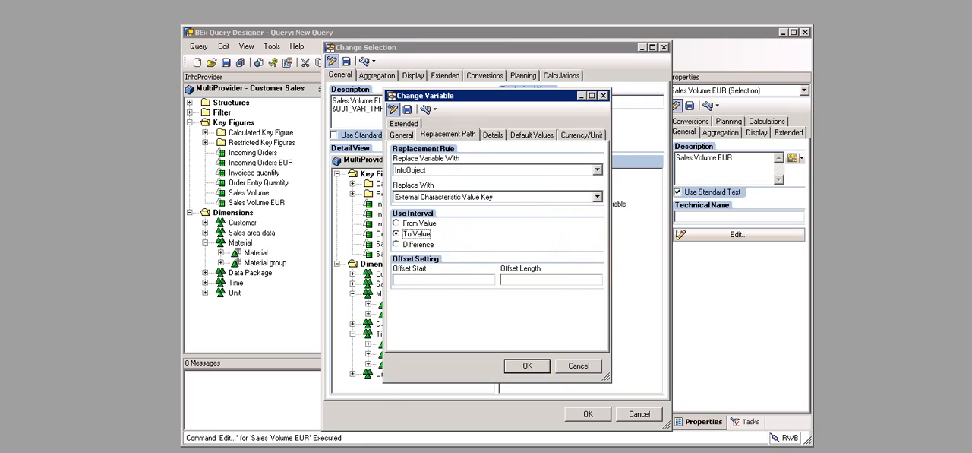
pyautogui.click(527, 366)
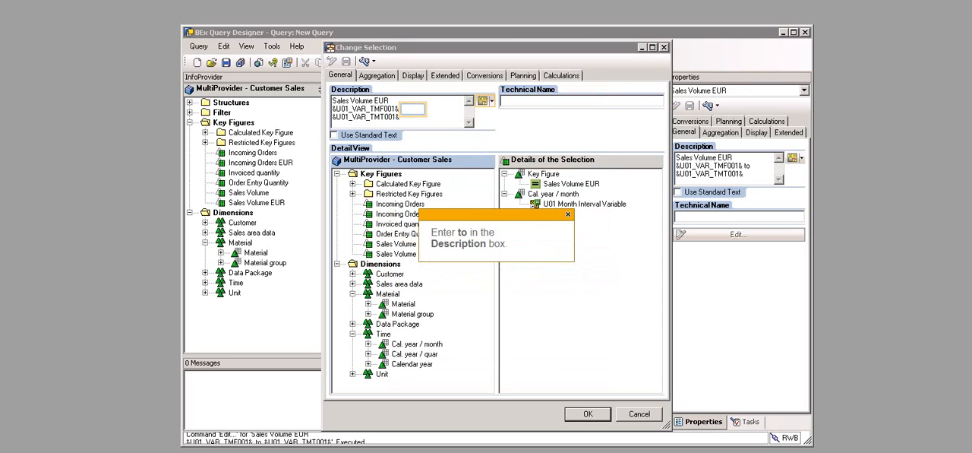
pyautogui.write('to')
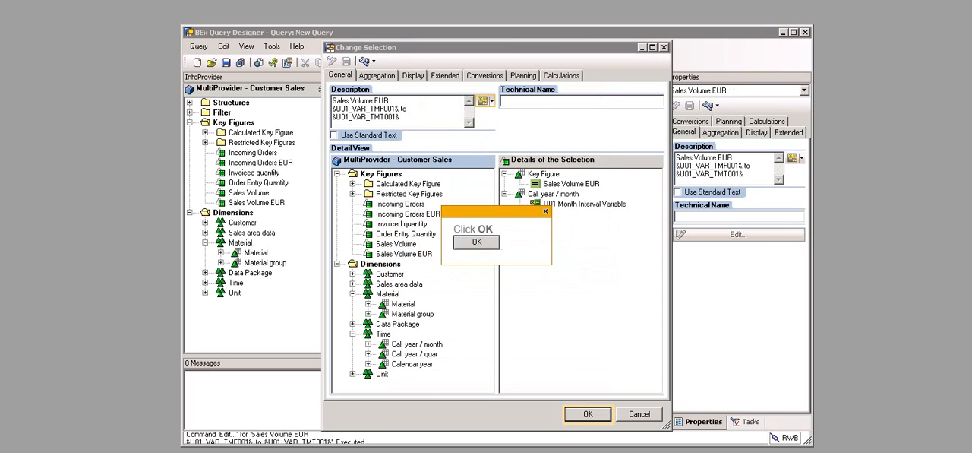
pyautogui.click(588, 414)
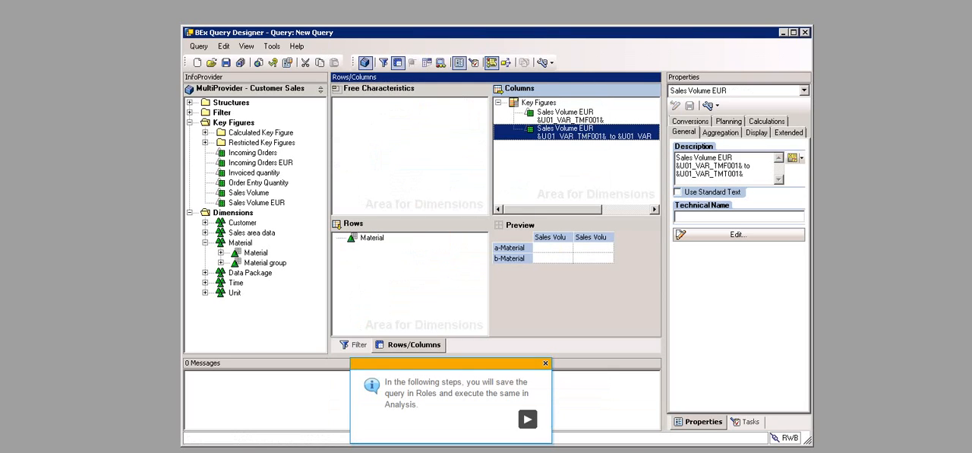
# Step: Save the query in the Queries folder of Role00 as "U01 QueryCharacteristic/Text Variables" with technical name U01_QE_VAR001
pyautogui.click(226, 62)
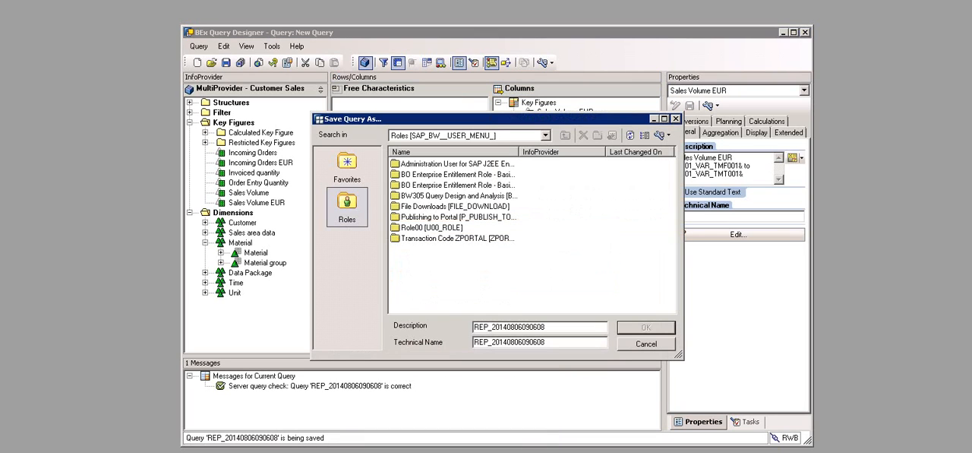
pyautogui.doubleClick(431, 228)
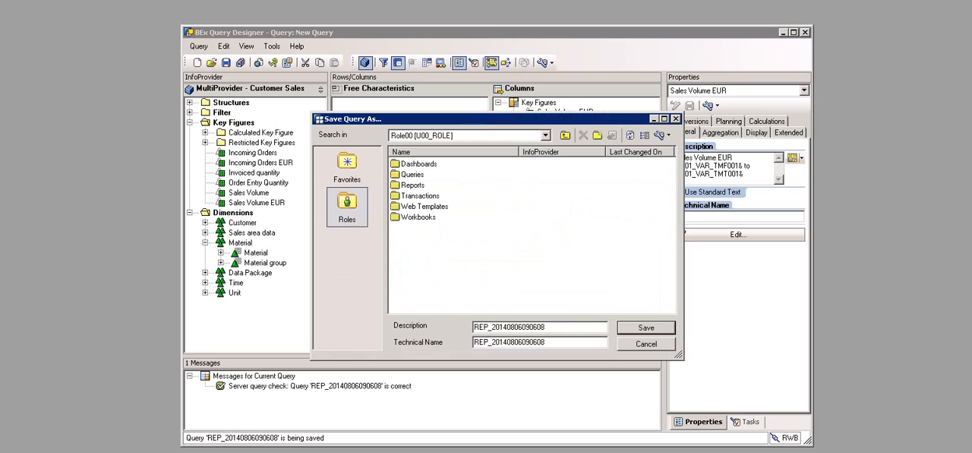
pyautogui.doubleClick(413, 175)
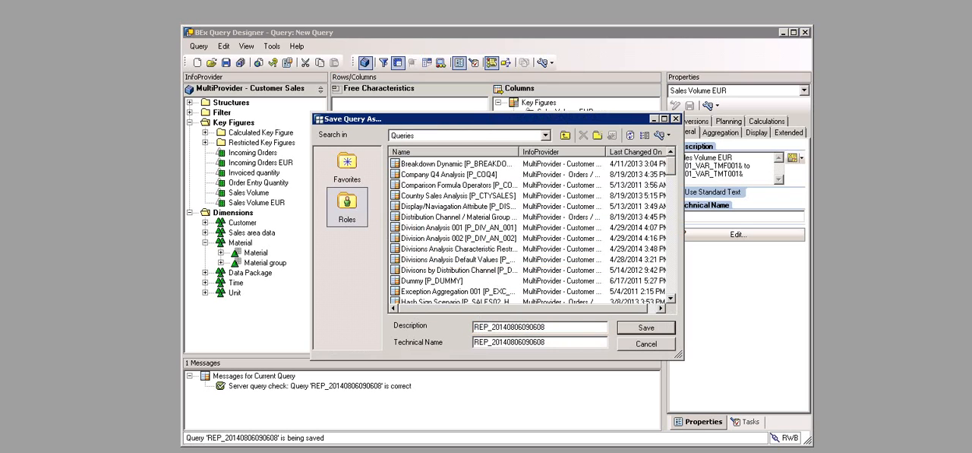
pyautogui.write('U01 QueryCharacteristic/Text Variables')
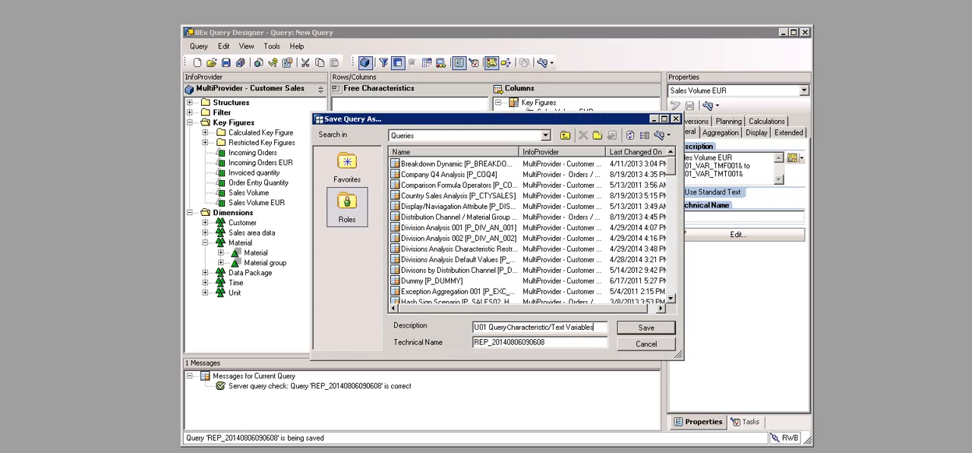
pyautogui.press('Tab')
pyautogui.write('U01_QE_VAR001')
pyautogui.click(646, 328)
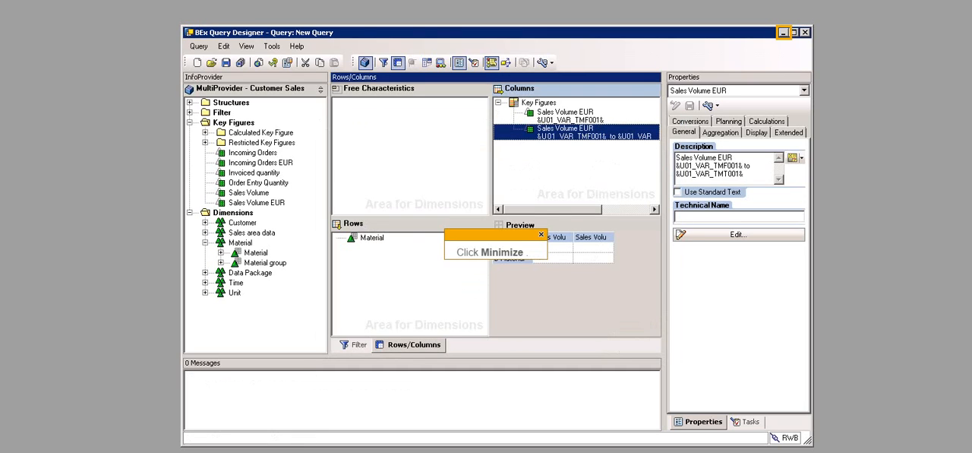
# Step: Minimize the query designer and launch Analysis for Microsoft Excel from the SAP BusinessObjects Analysis programs
pyautogui.click(784, 32)
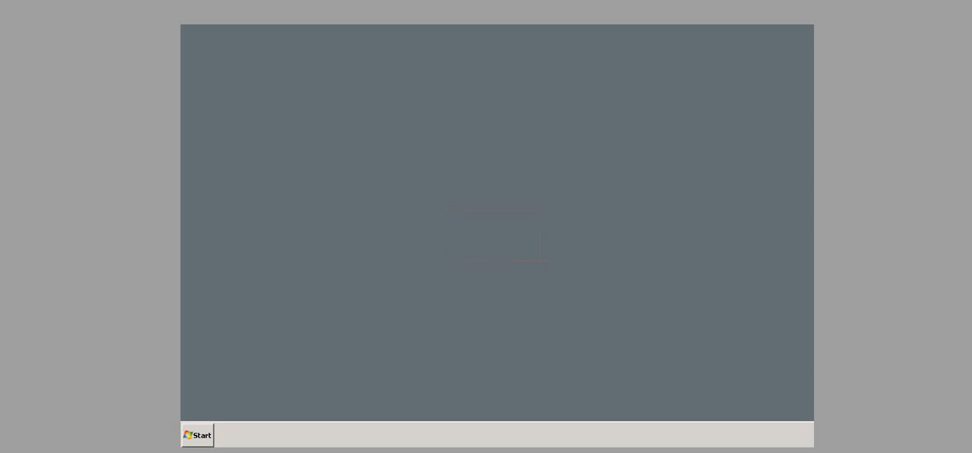
pyautogui.click(198, 434)
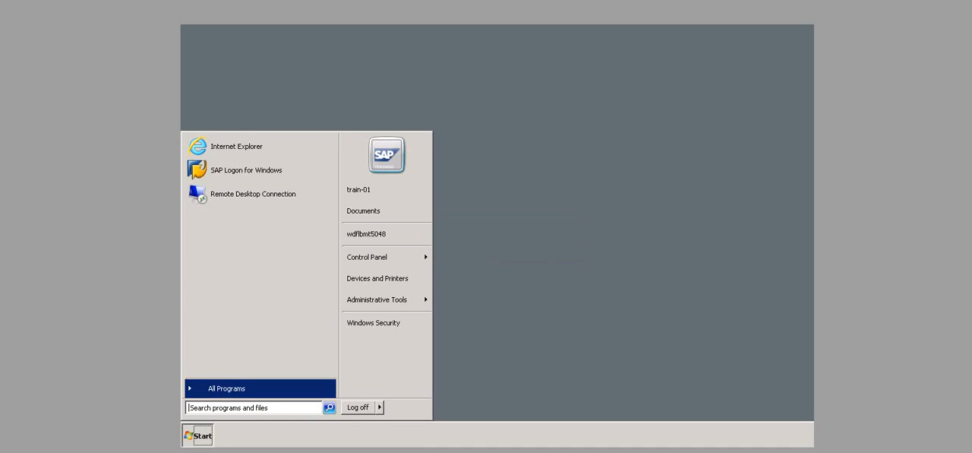
pyautogui.click(226, 388)
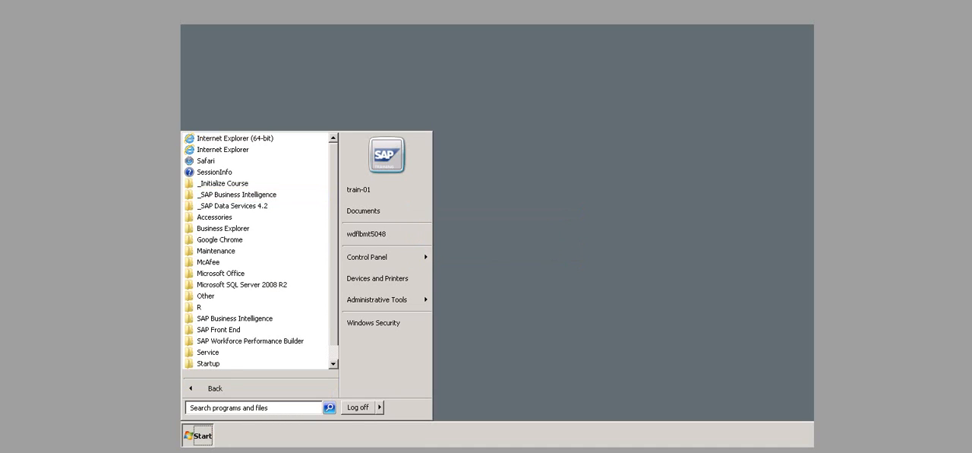
pyautogui.click(237, 194)
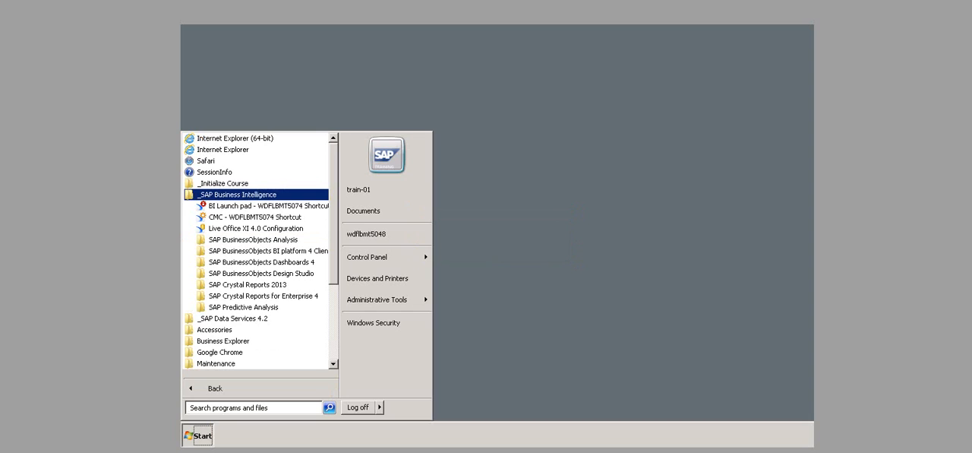
pyautogui.click(253, 239)
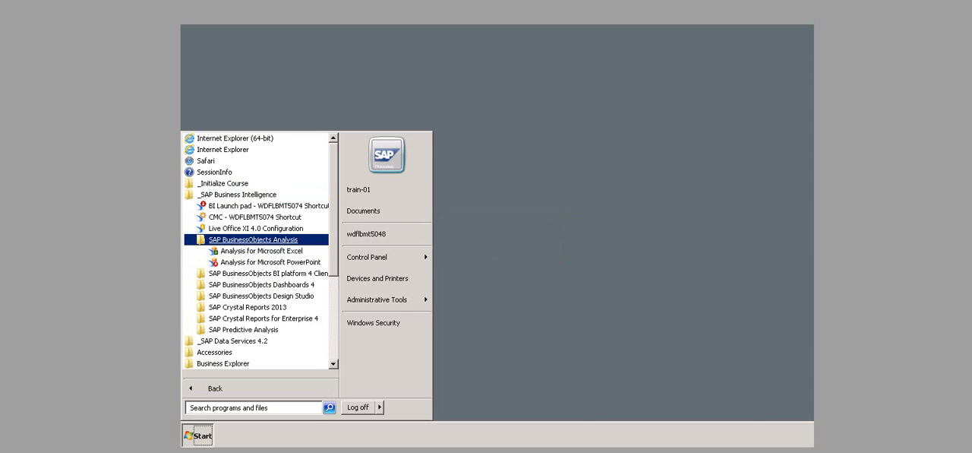
pyautogui.click(262, 250)
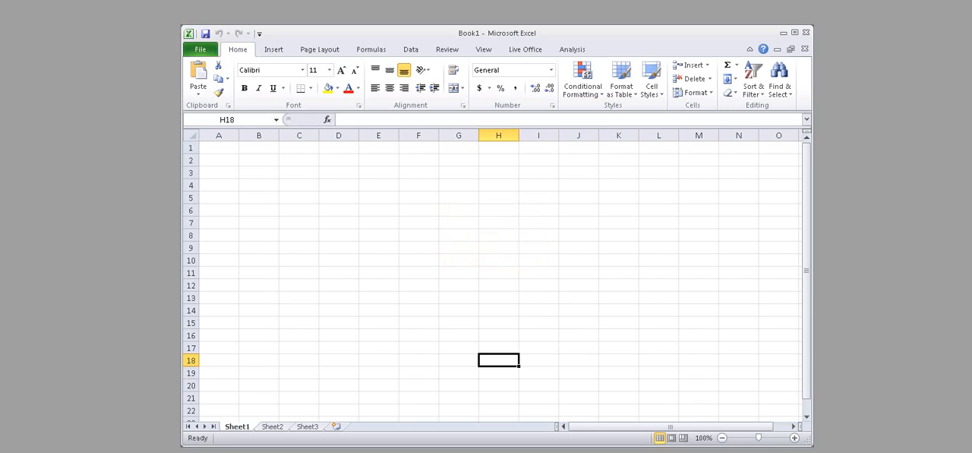
# Step: Create a new blank workbook
pyautogui.click(200, 49)
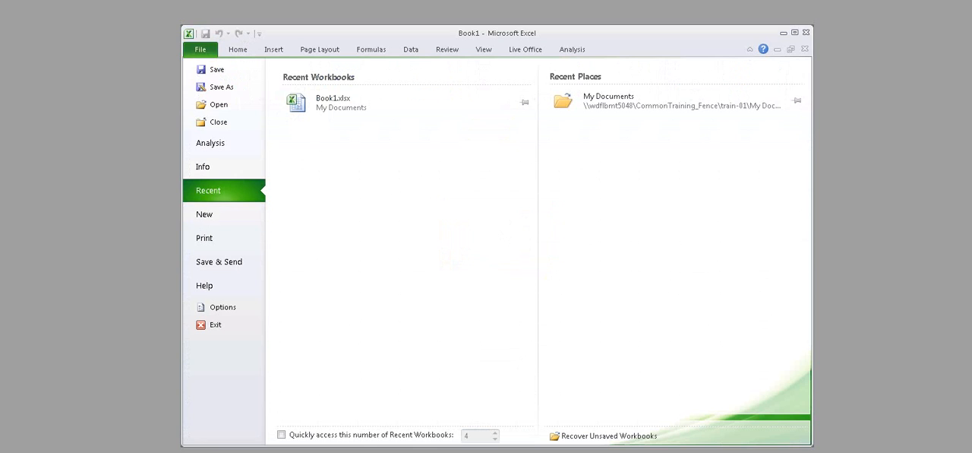
pyautogui.click(204, 214)
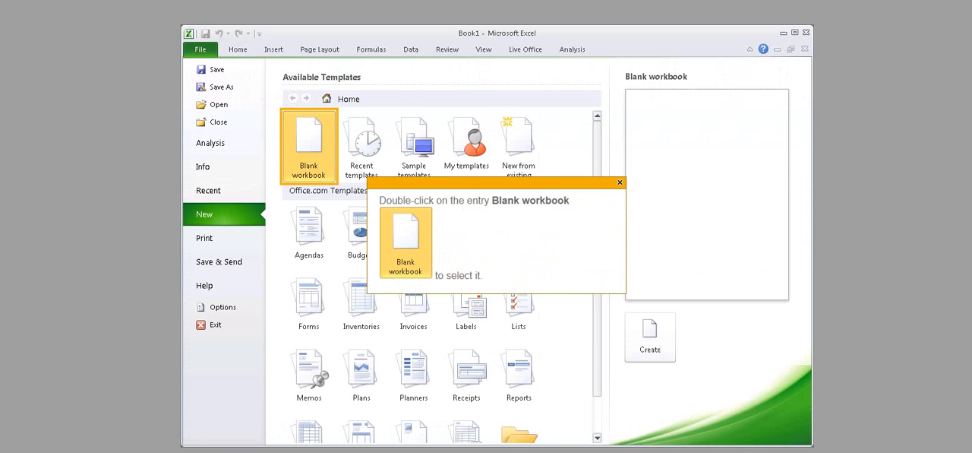
pyautogui.doubleClick(308, 146)
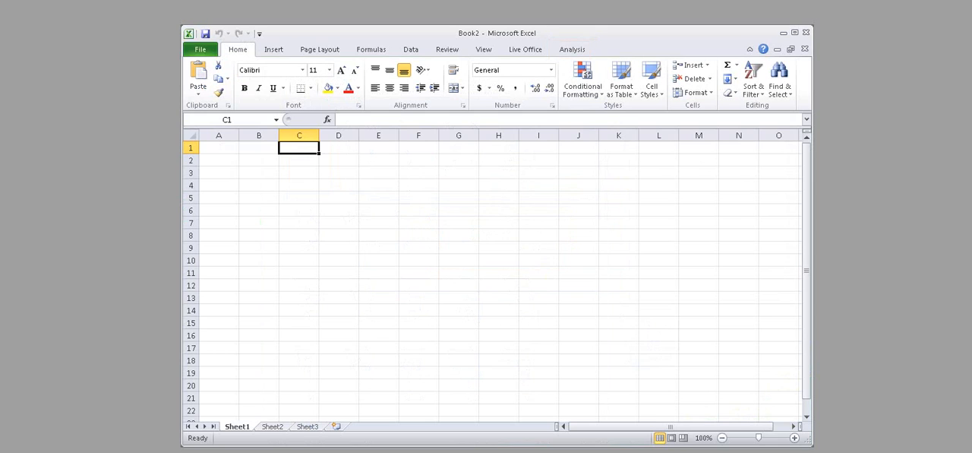
# Step: Start inserting an Analysis data source from the RWB system and log on with the account password
pyautogui.click(572, 50)
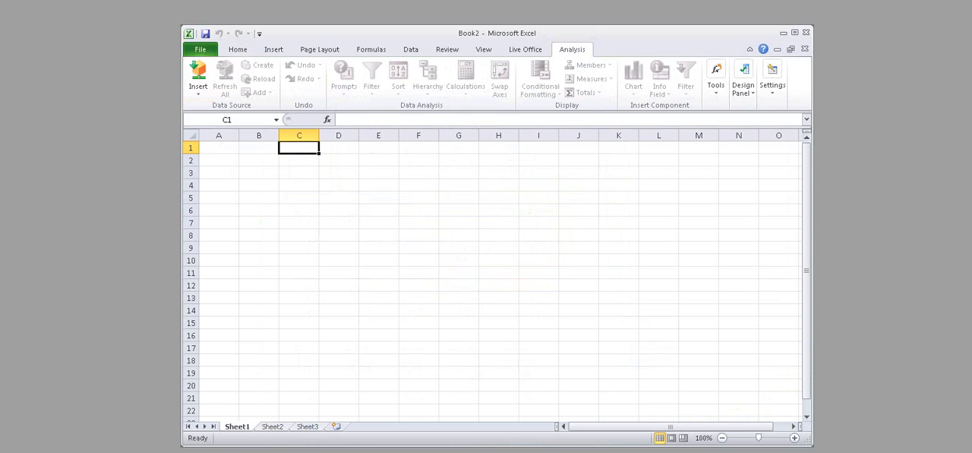
pyautogui.click(199, 79)
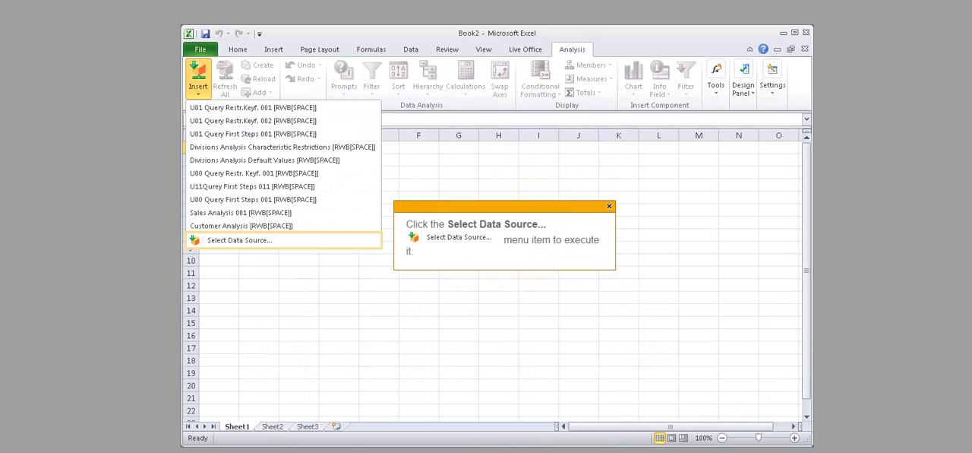
pyautogui.click(239, 240)
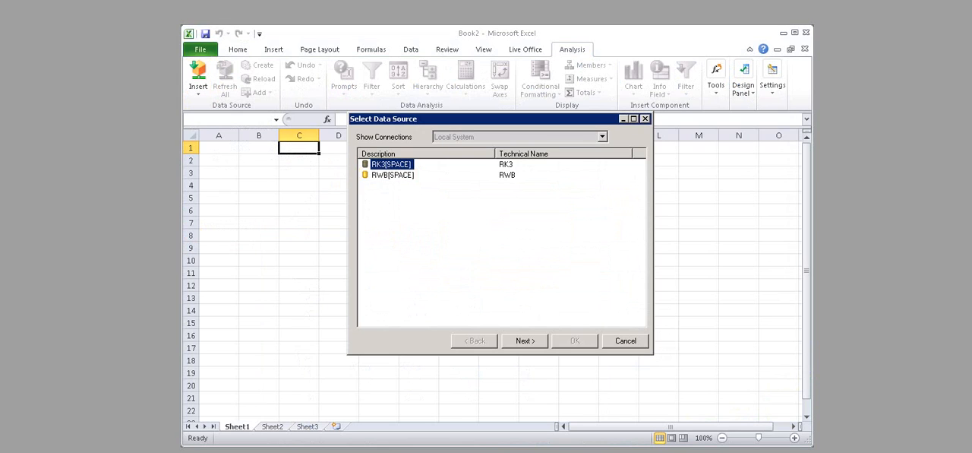
pyautogui.click(392, 175)
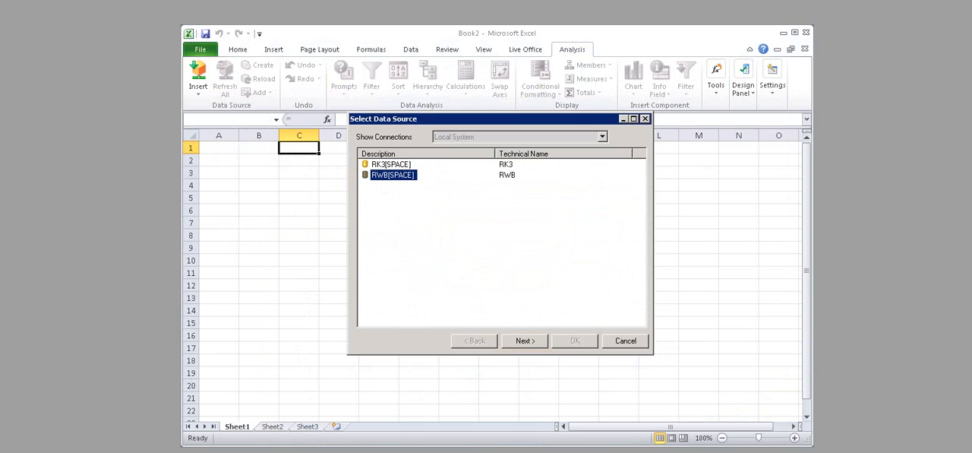
pyautogui.click(525, 341)
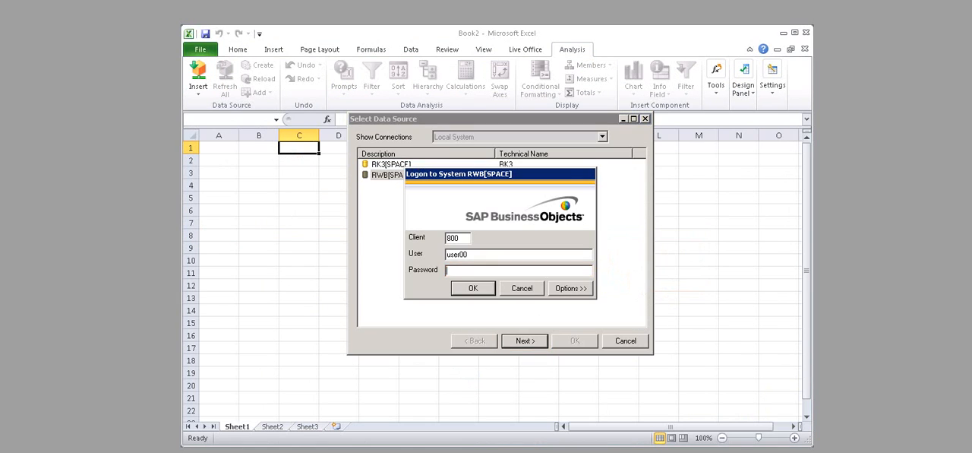
pyautogui.write('*******')
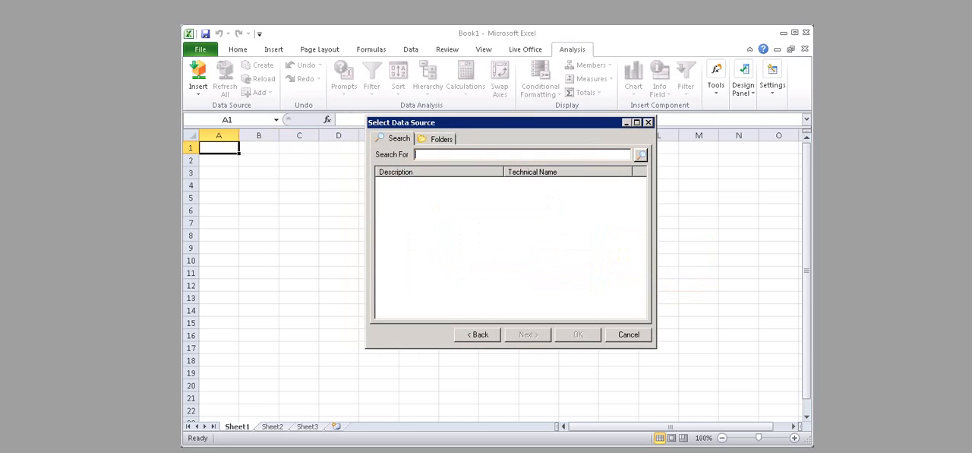
# Step: Search for the query by technical name U01_QD_VAR001 and insert it into the worksheet as data source
pyautogui.write('U01_QD_VAR001')
pyautogui.click(642, 155)
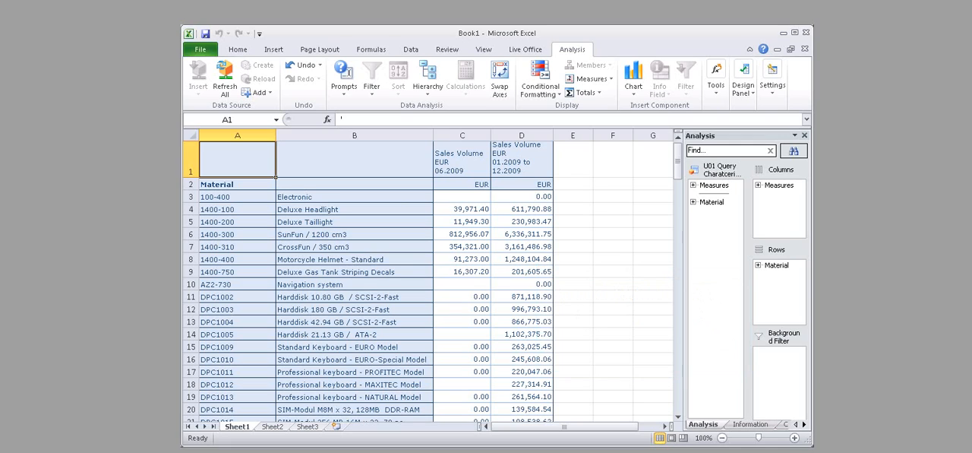
# Step: Open the prompts of the inserted data source and close the finished simulation
pyautogui.rightClick(237, 157)
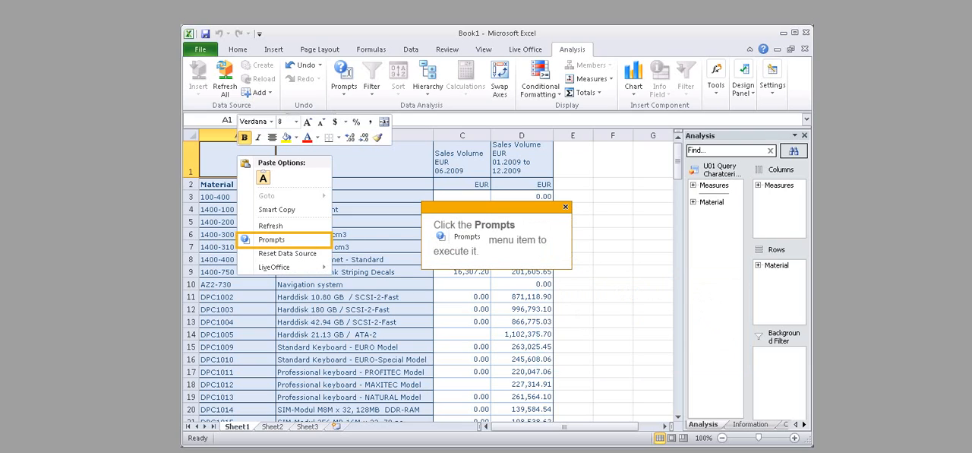
pyautogui.click(271, 239)
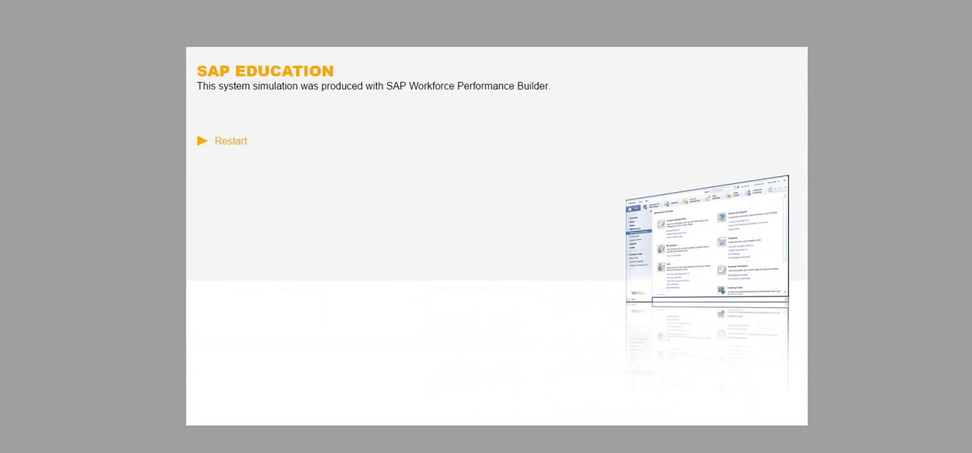
pyautogui.hotkey('ctrl', 'w')
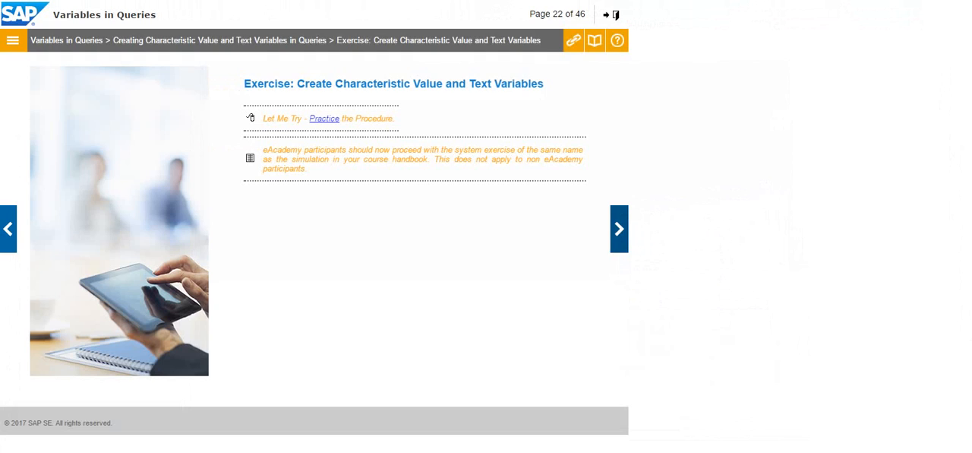
# Step: Read the Hierarchy and Hierarchy Node Variables lesson with its audio transcript, and continue to the hierarchy variables exercise
pyautogui.click(619, 229)
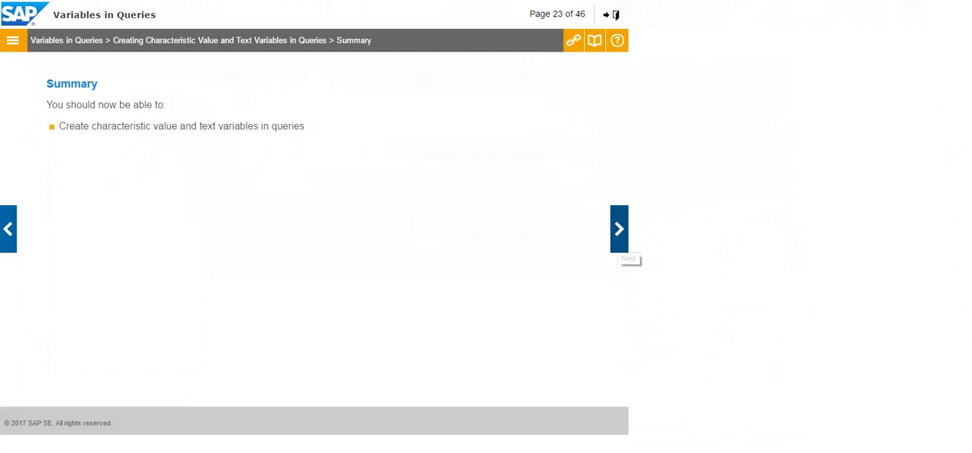
pyautogui.click(619, 247)
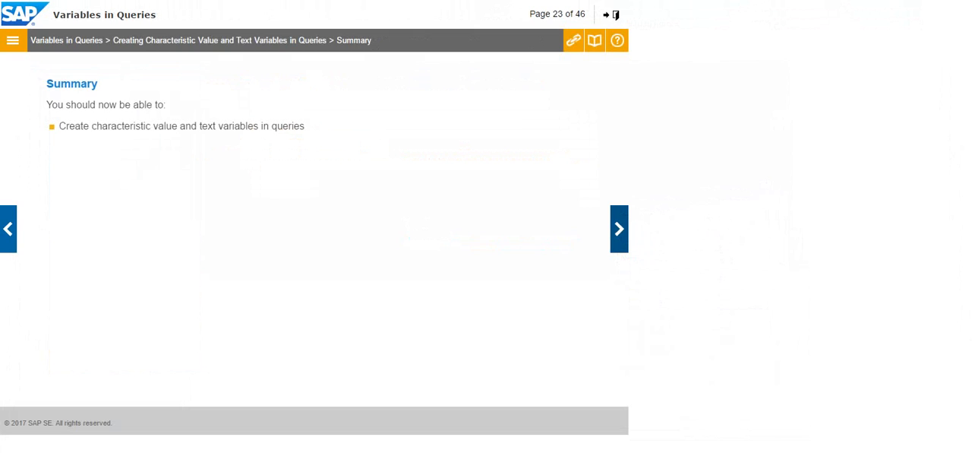
pyautogui.click(619, 233)
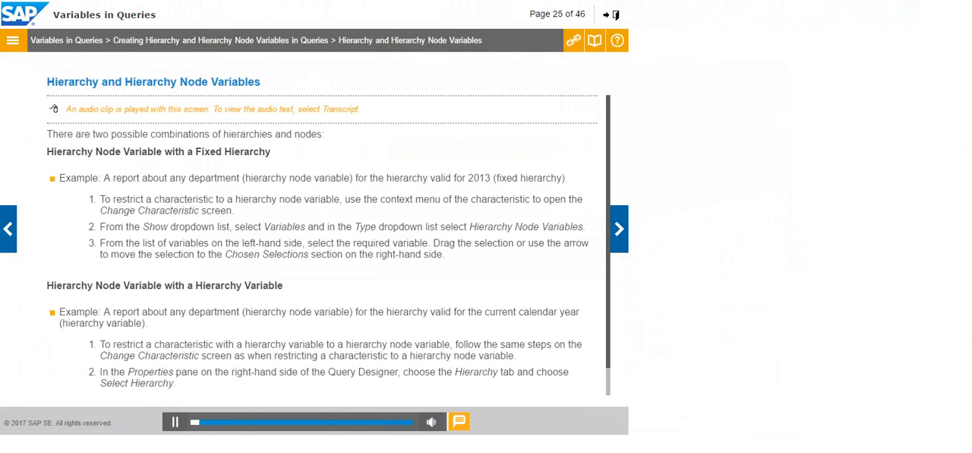
pyautogui.click(459, 422)
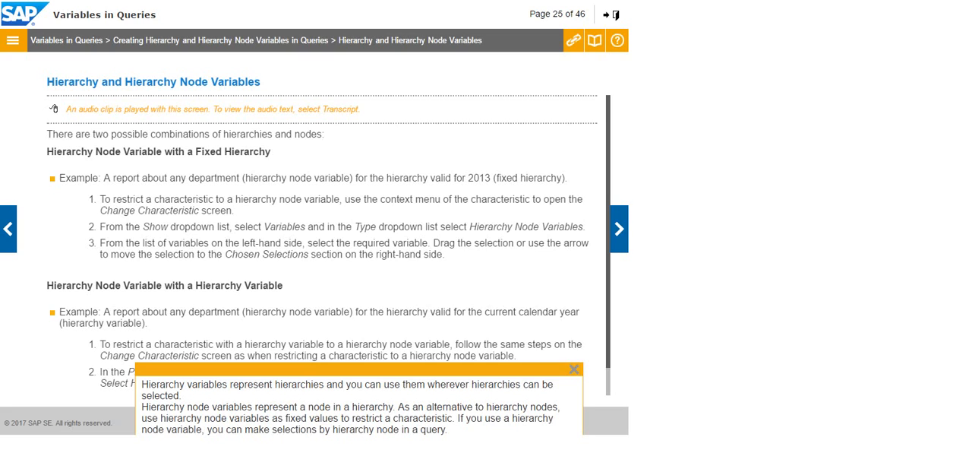
pyautogui.click(574, 369)
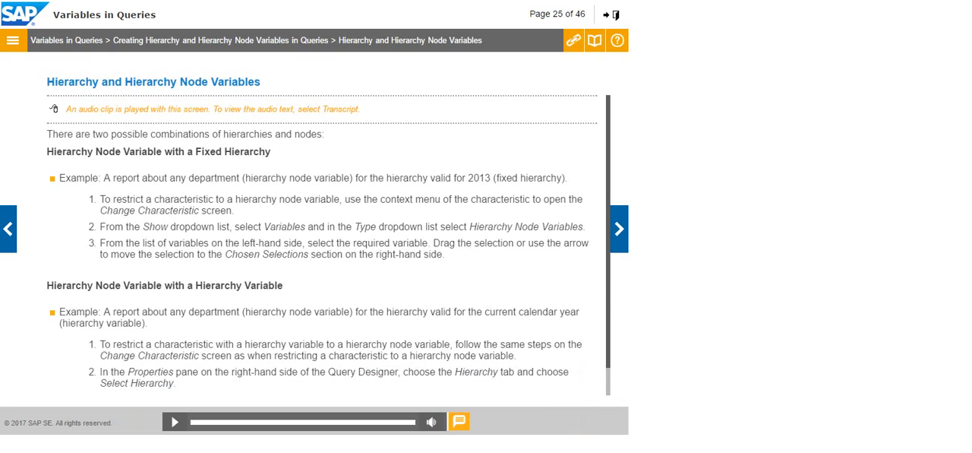
pyautogui.scroll(-2, 329, 245)
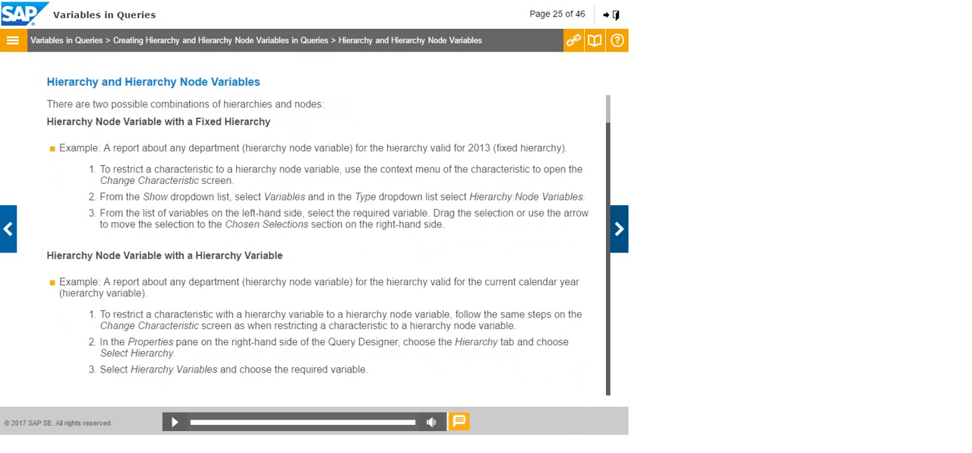
pyautogui.click(619, 228)
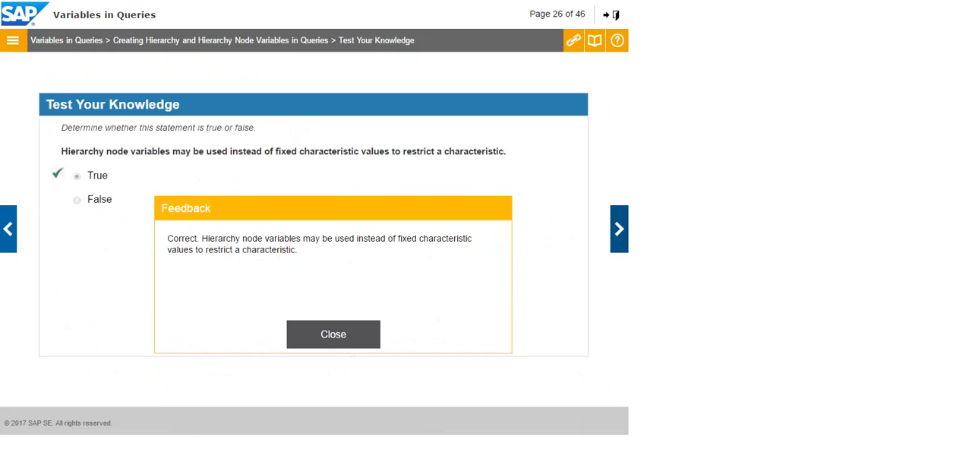
pyautogui.click(619, 228)
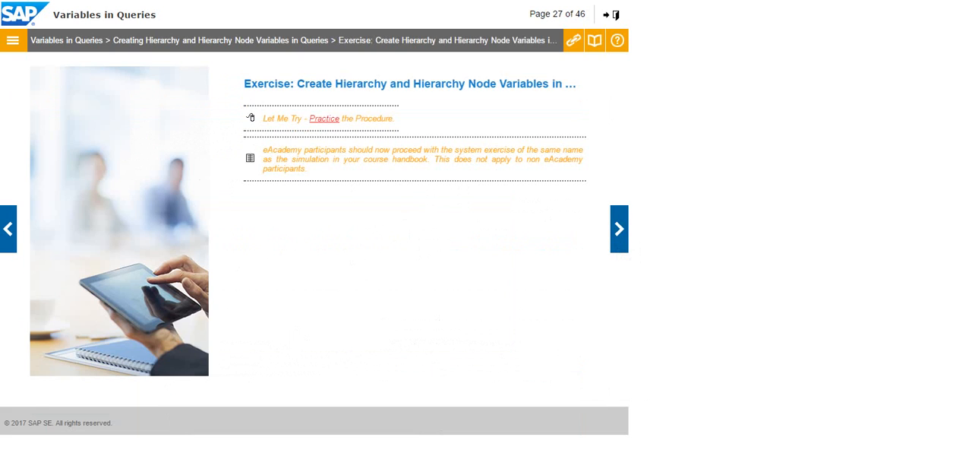
# Step: Start the hierarchy variables practice simulation and log on to the RWB system with the account password
pyautogui.click(325, 118)
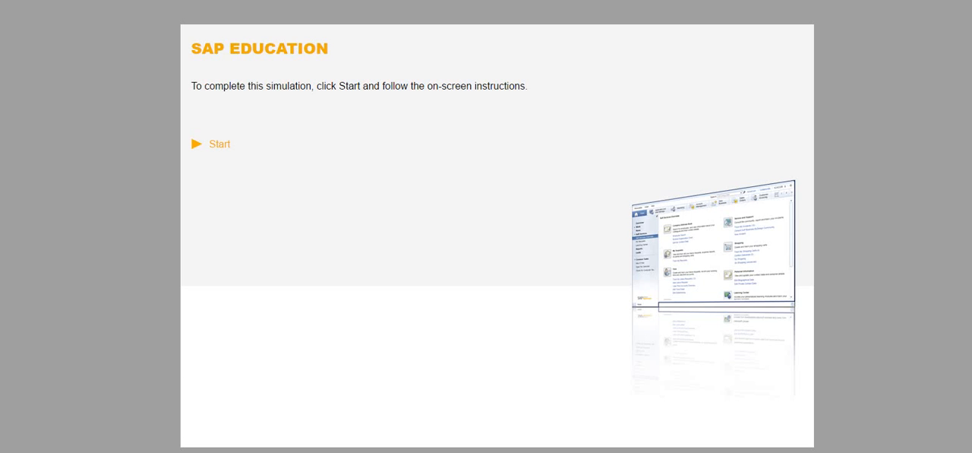
pyautogui.click(220, 144)
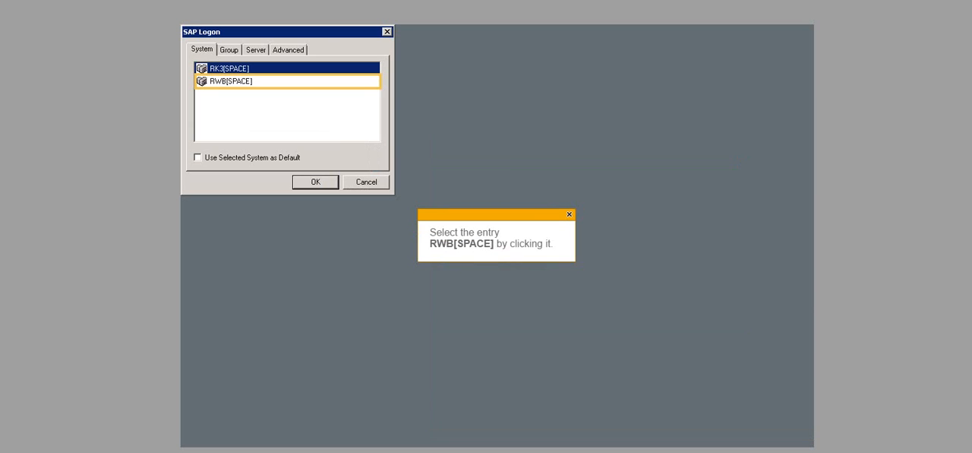
pyautogui.click(231, 81)
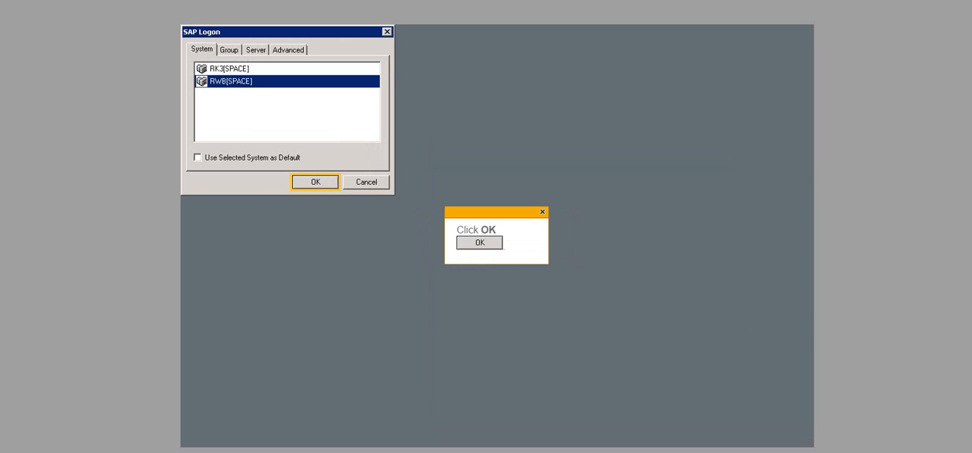
pyautogui.click(315, 182)
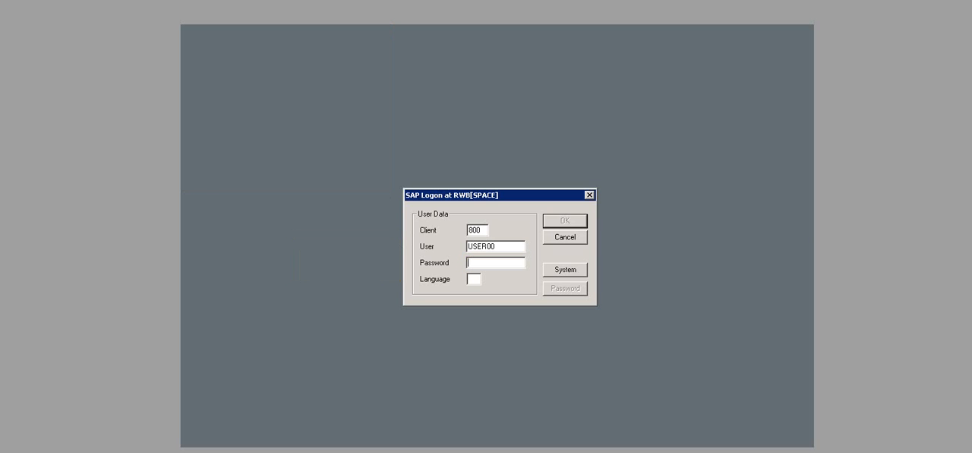
pyautogui.write('welcome')
pyautogui.press('Return')
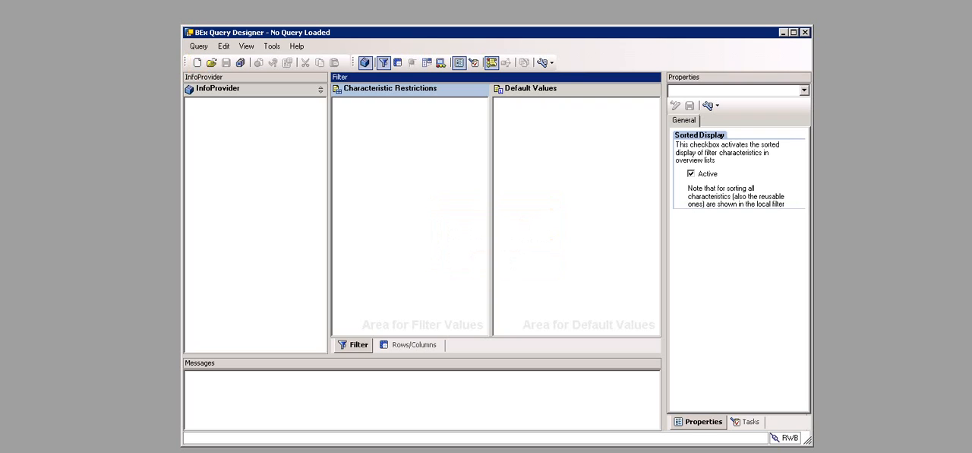
# Step: Create a new query on the Customer Sales MultiProvider with Material in the rows and Sales Volume EUR in the columns
pyautogui.hotkey('ctrl', 'n')
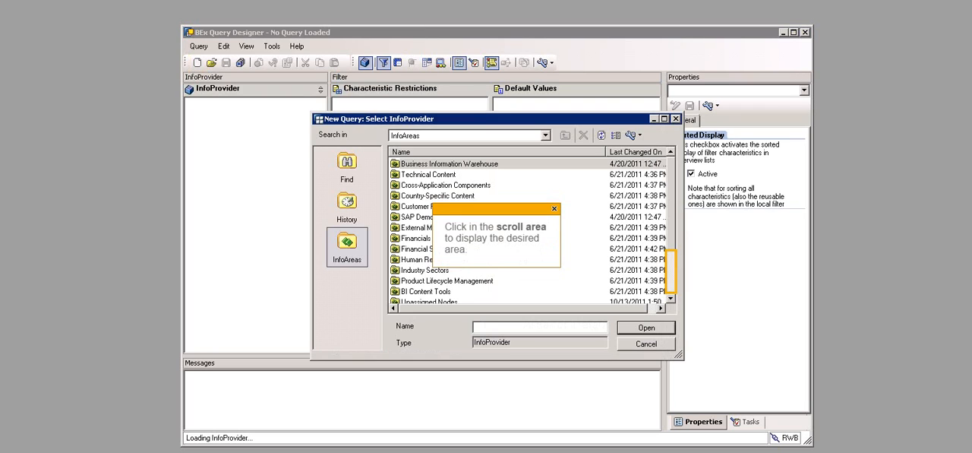
pyautogui.click(670, 273)
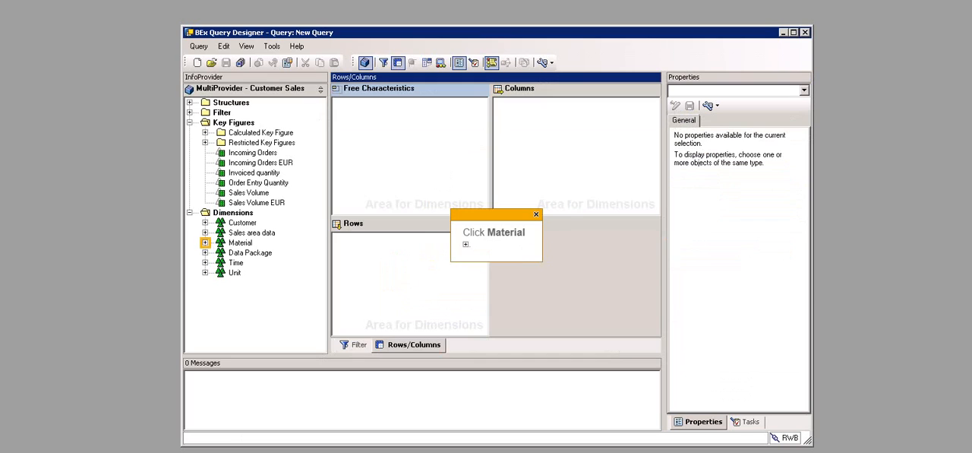
pyautogui.click(205, 242)
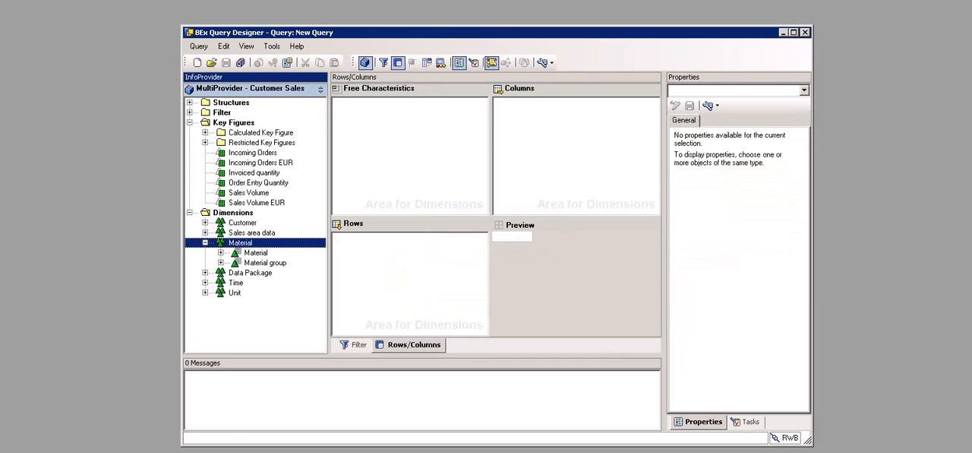
pyautogui.click(256, 253)
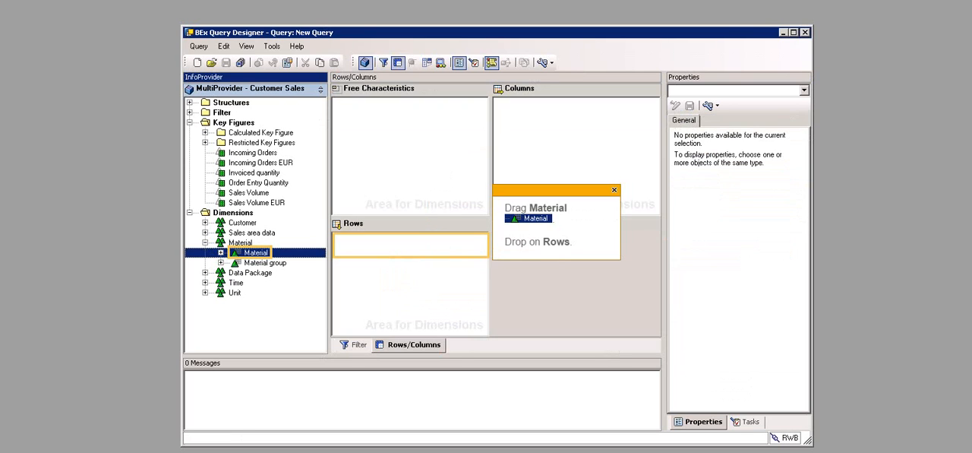
pyautogui.moveTo(256, 252); pyautogui.dragTo(372, 237)
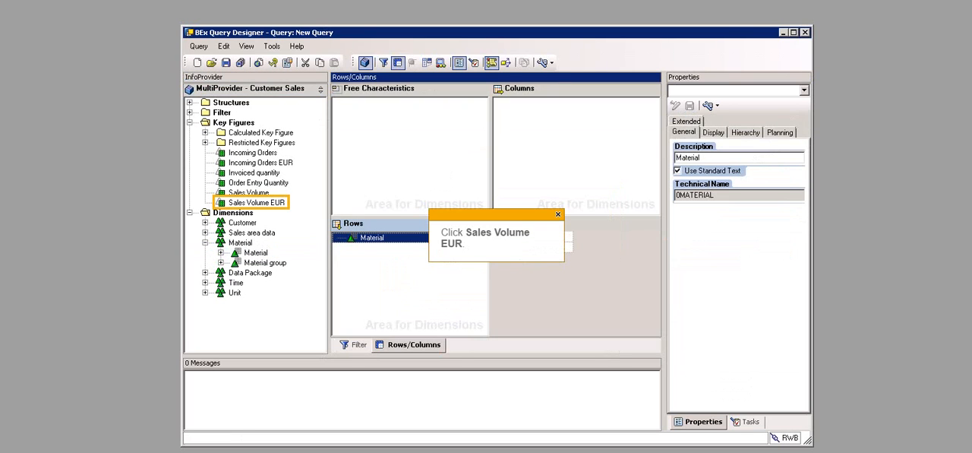
pyautogui.click(257, 202)
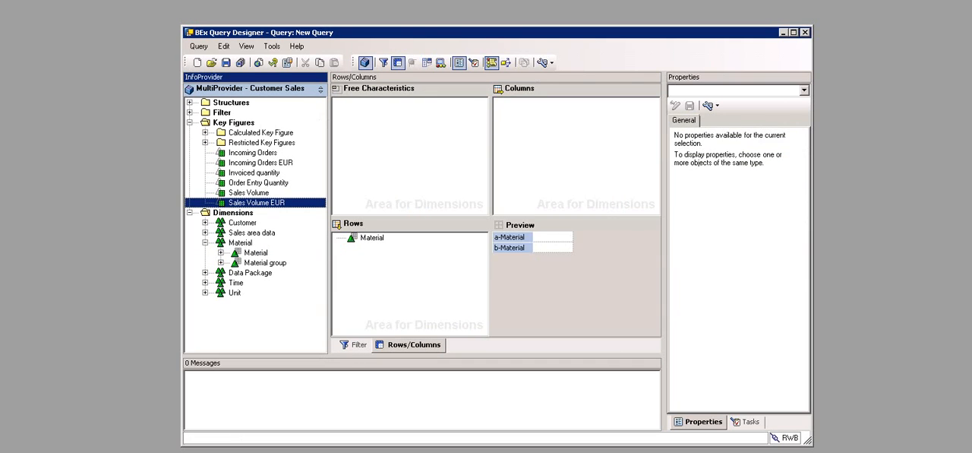
pyautogui.moveTo(257, 203); pyautogui.dragTo(566, 112)
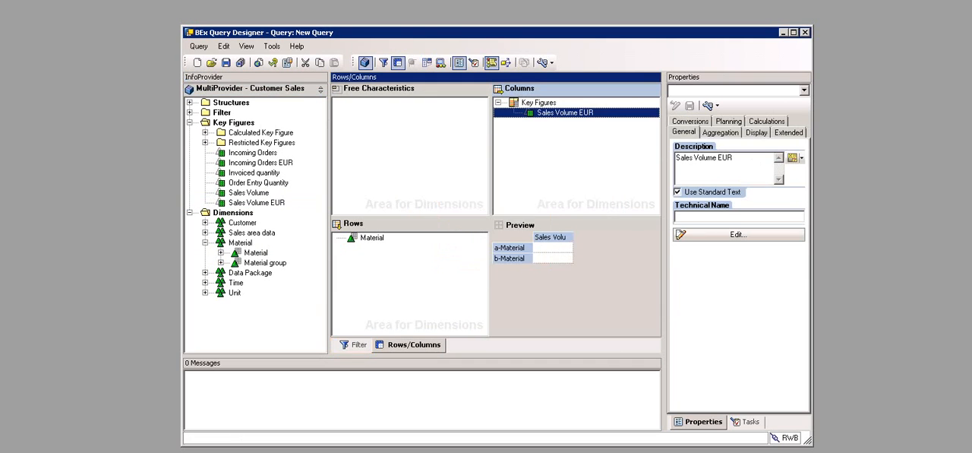
# Step: Add Material from the filter's default values to the characteristic restrictions
pyautogui.click(355, 344)
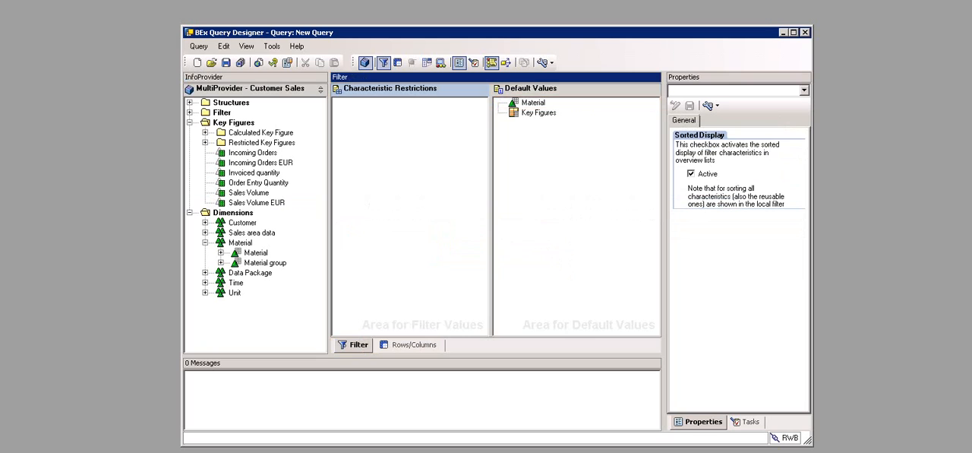
pyautogui.click(533, 102)
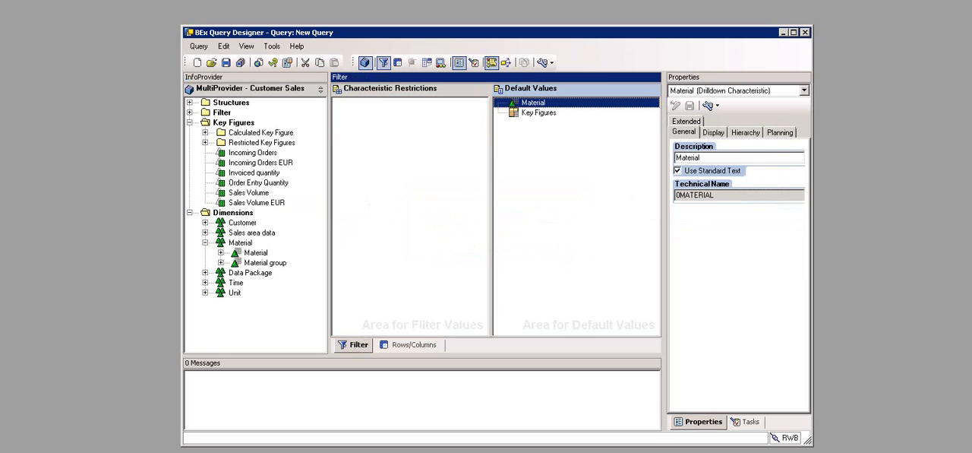
pyautogui.moveTo(534, 103); pyautogui.dragTo(410, 152)
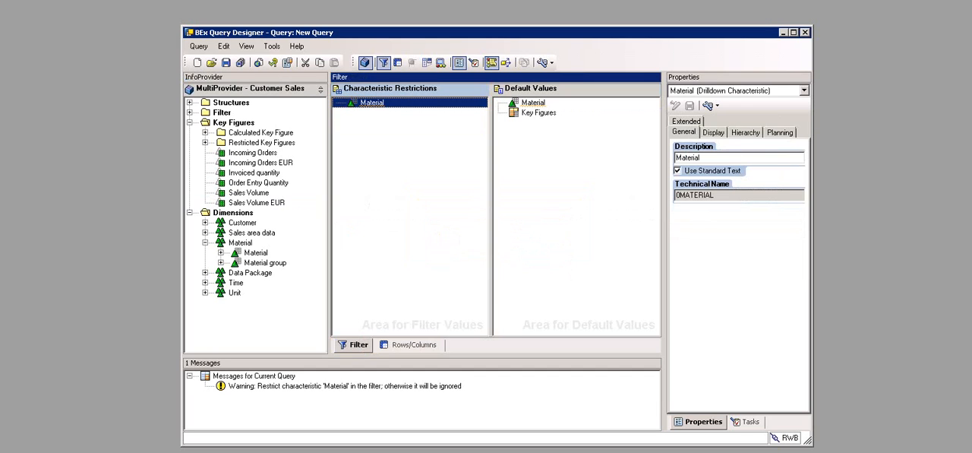
# Step: Start restricting Material in the filter by variables of type Hierarchy Node Variables, and begin creating a new variable
pyautogui.rightClick(436, 103)
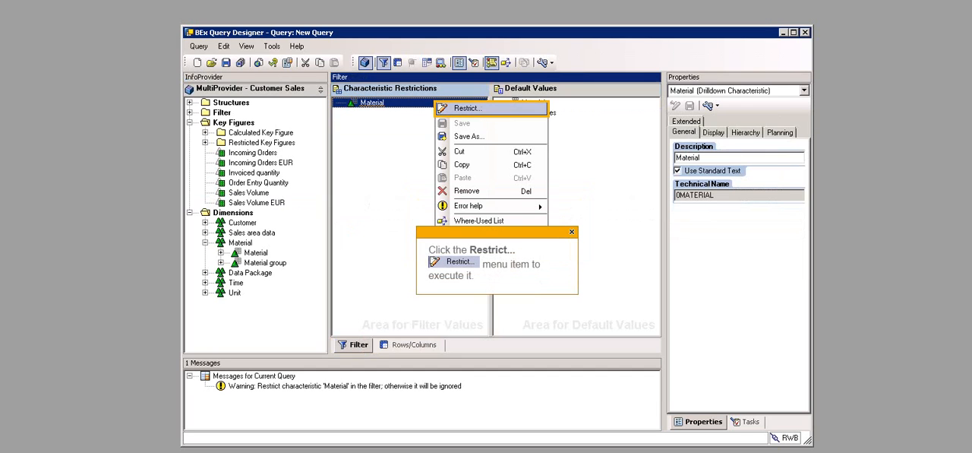
pyautogui.click(467, 108)
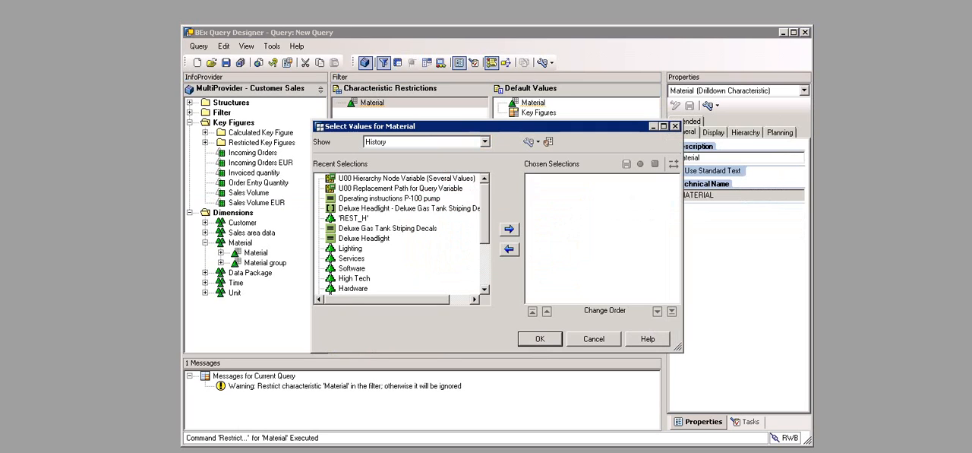
pyautogui.click(485, 142)
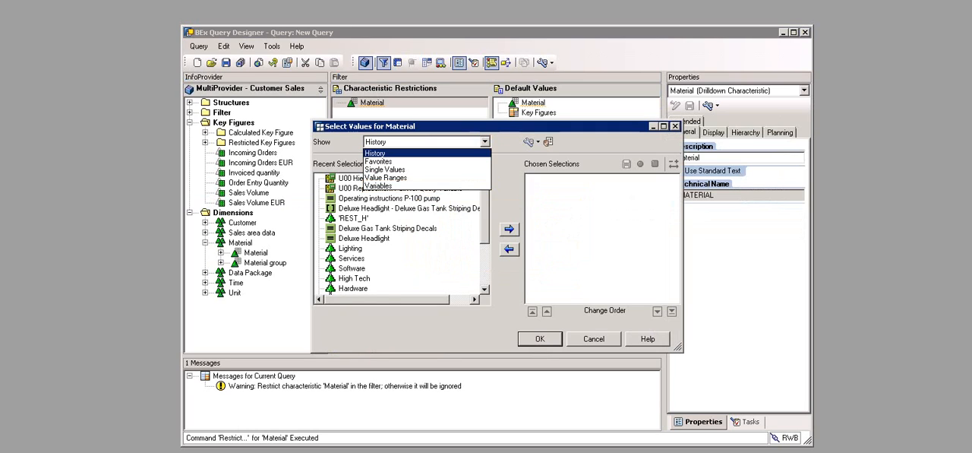
pyautogui.click(378, 185)
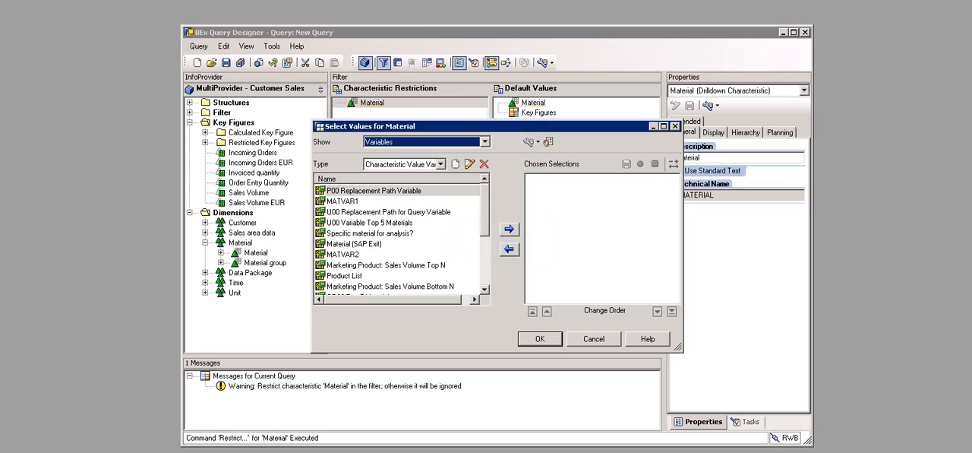
pyautogui.click(440, 165)
pyautogui.click(402, 184)
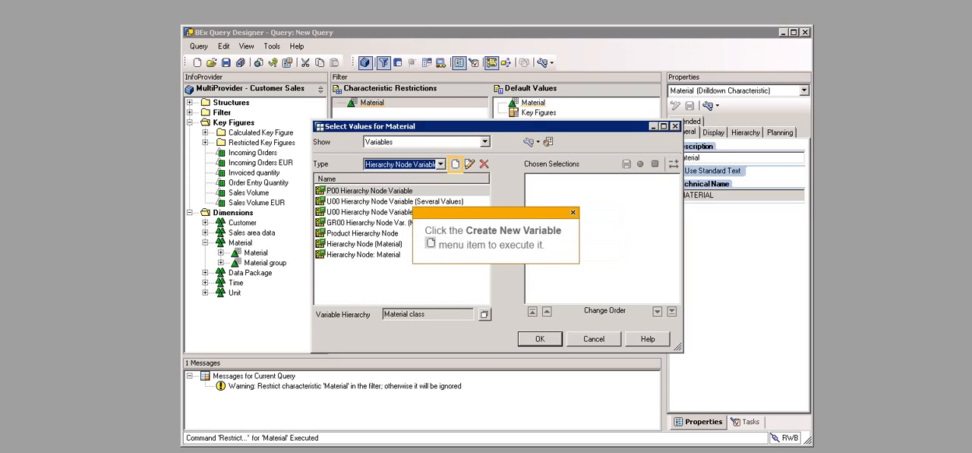
pyautogui.click(455, 165)
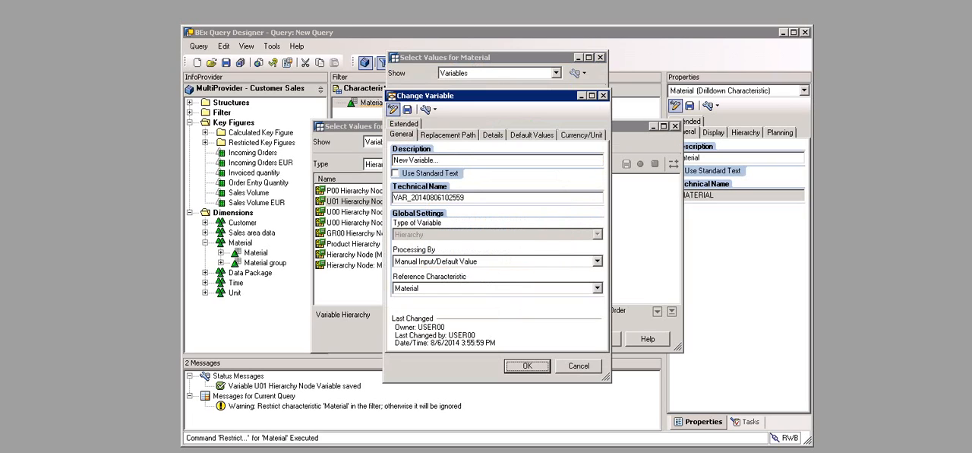
# Step: Define the new Material hierarchy variable as U01 Hierarchy Variable with technical name U01_VAR_HIER001, and save it
pyautogui.write('U01 Hierarchy Variable')
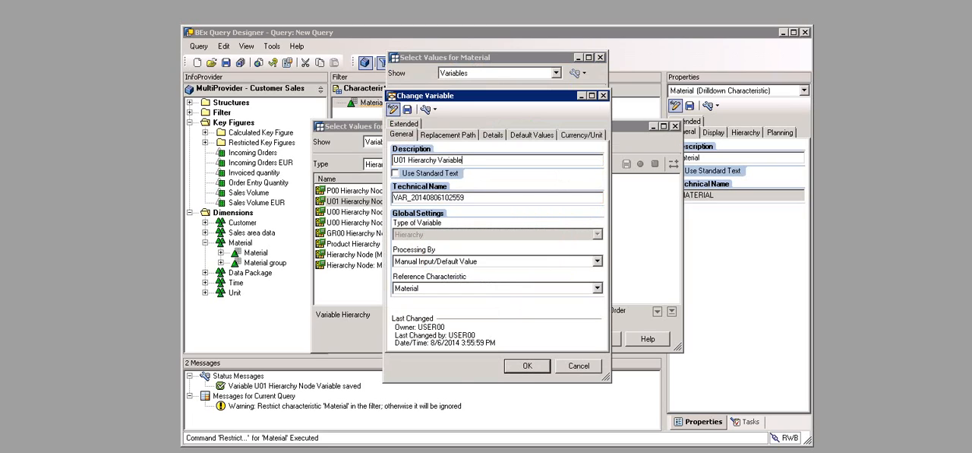
pyautogui.write('U01_VAR_HIER001')
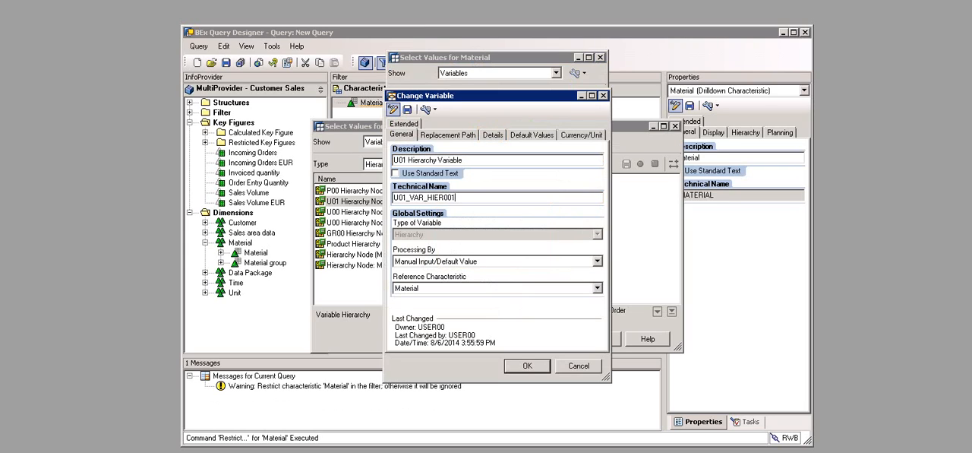
pyautogui.click(493, 134)
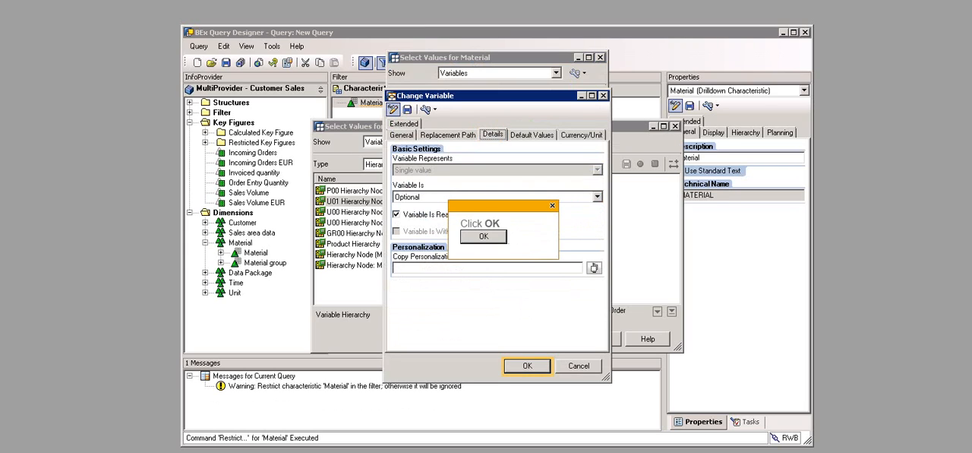
pyautogui.click(527, 365)
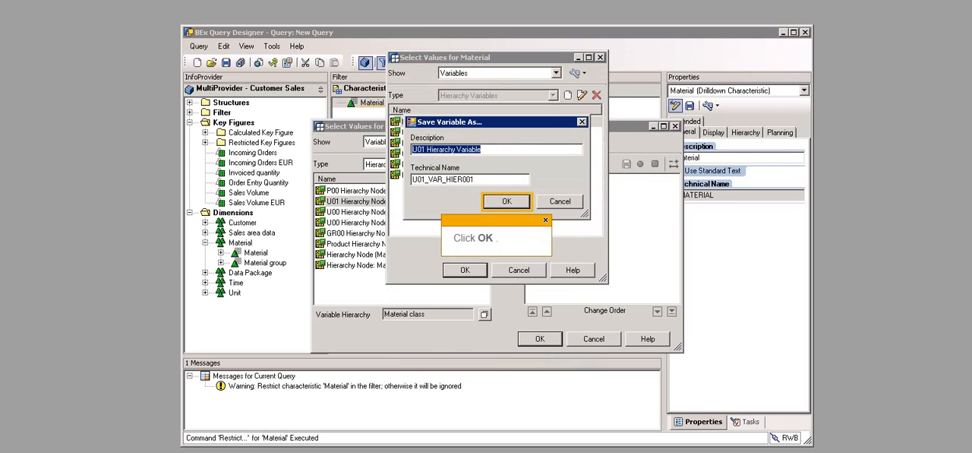
pyautogui.click(507, 201)
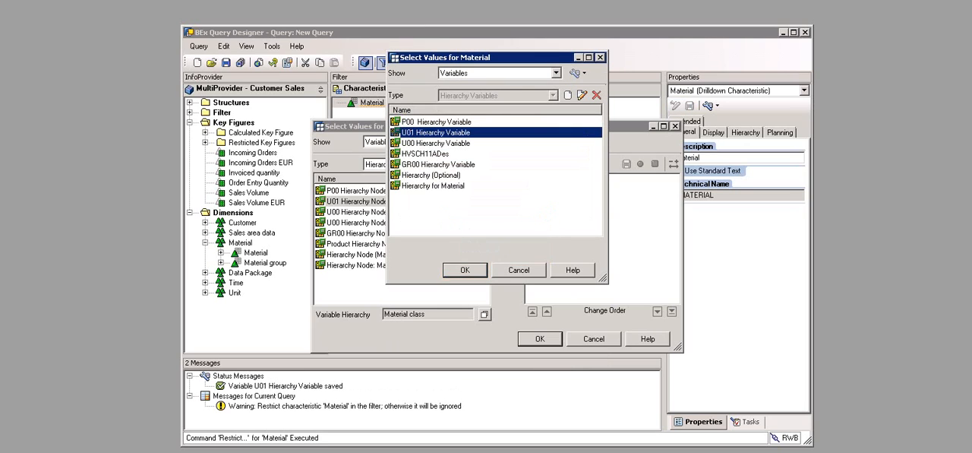
# Step: Assign U01 Hierarchy Variable as the variable hierarchy and add U01 Hierarchy Node Variable to Material's chosen selections
pyautogui.click(465, 269)
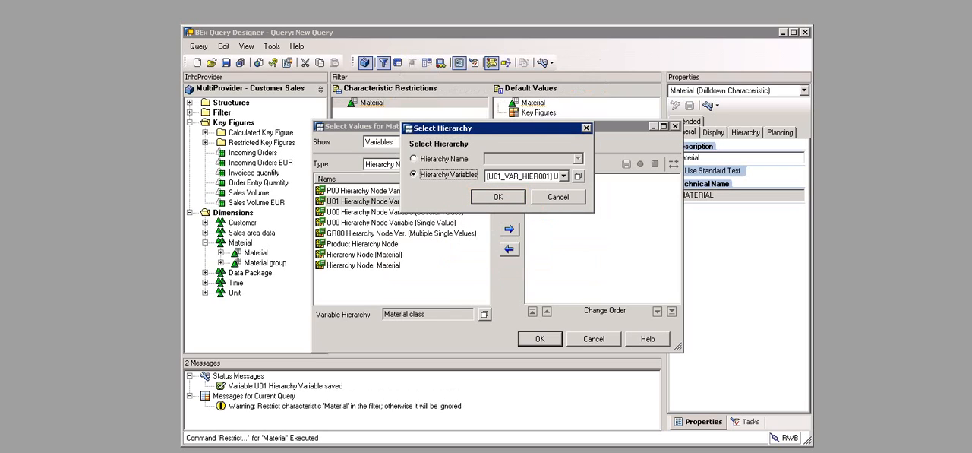
pyautogui.click(498, 197)
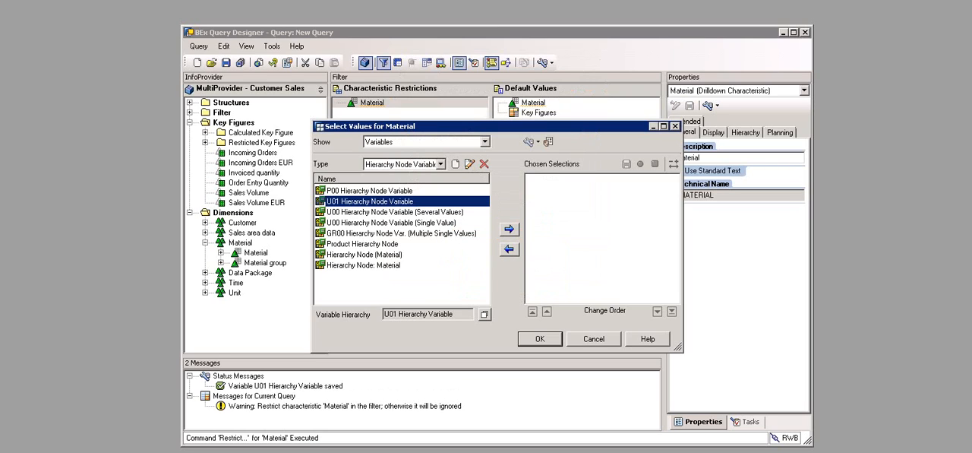
pyautogui.click(509, 230)
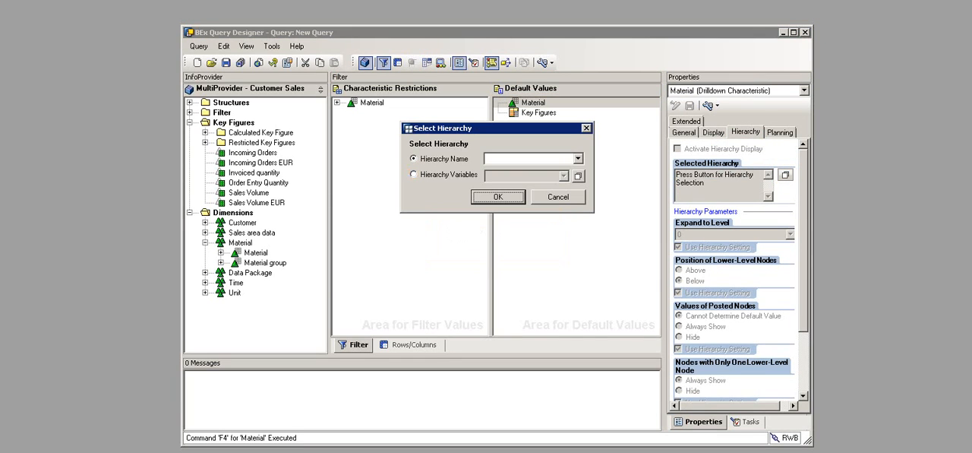
# Step: Set Material's display hierarchy in the default values to the hierarchy variable U01 Hierarchy Variable
pyautogui.click(414, 175)
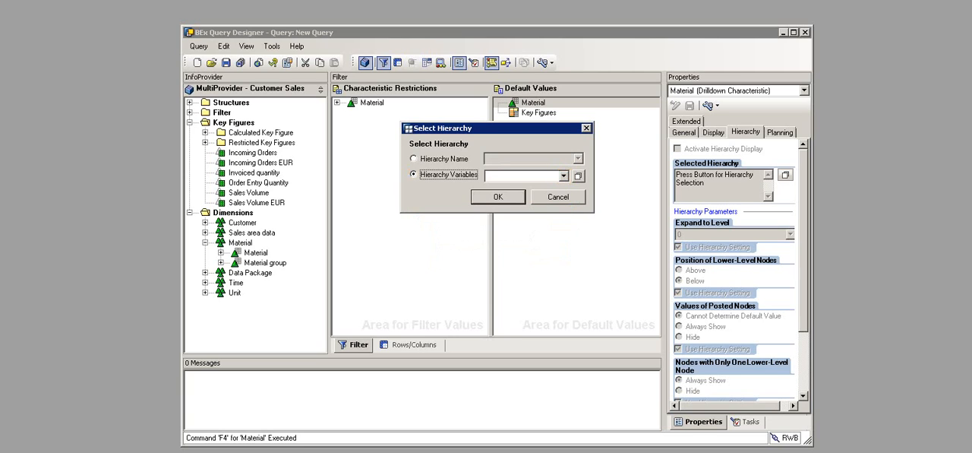
pyautogui.click(564, 176)
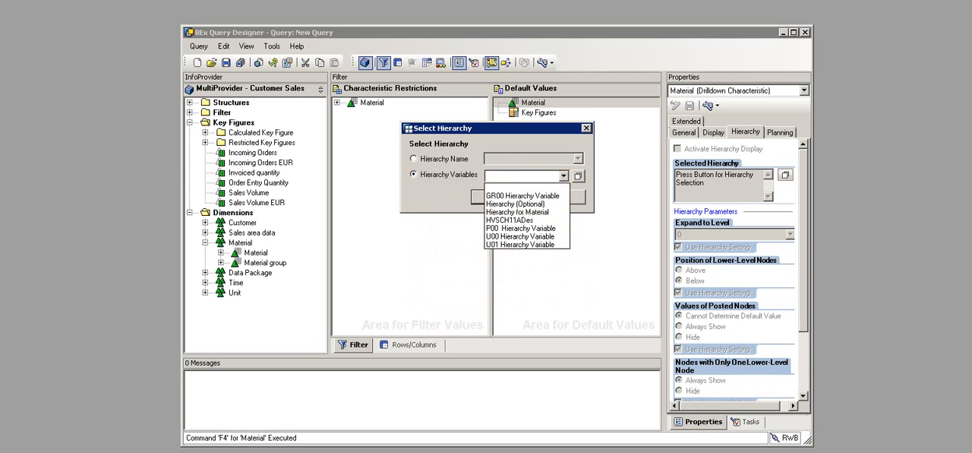
pyautogui.click(520, 244)
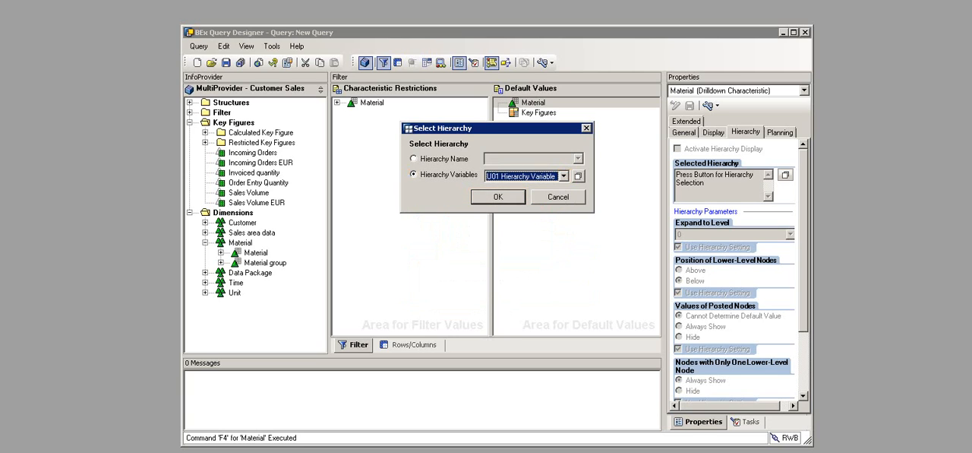
pyautogui.click(498, 197)
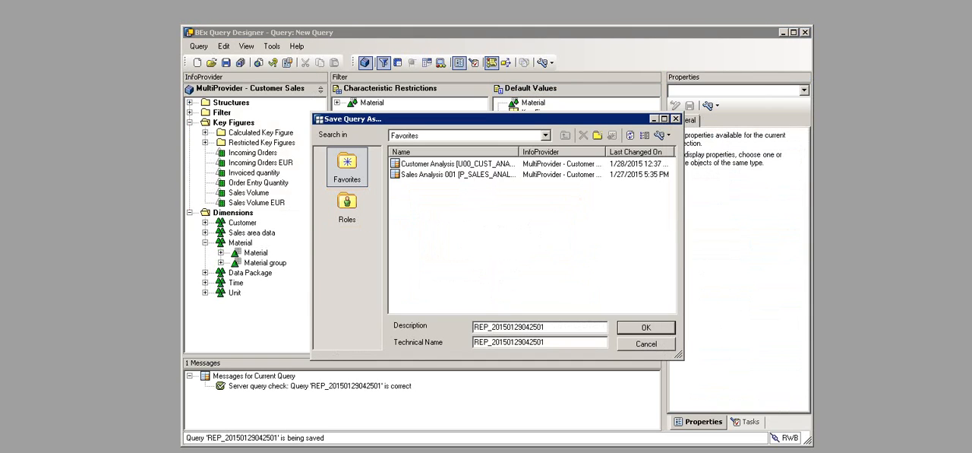
# Step: Save the query in the Queries folder of Role00 [U00_ROLE] as U01 Query Hierarchy Variables with technical name U01_QD_VAR002
pyautogui.click(347, 207)
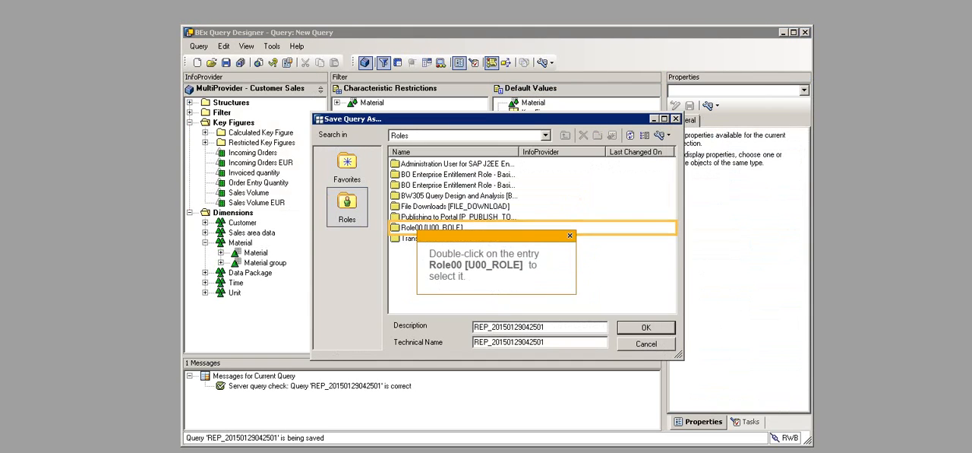
pyautogui.doubleClick(431, 228)
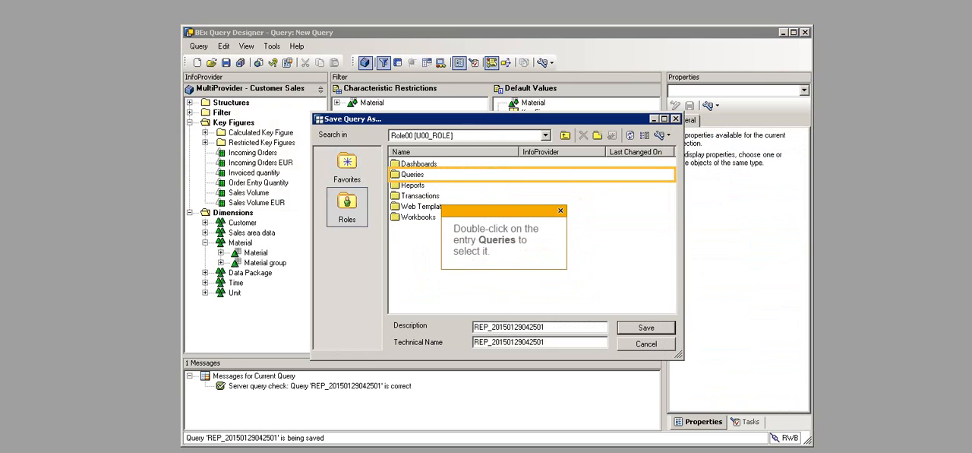
pyautogui.doubleClick(413, 175)
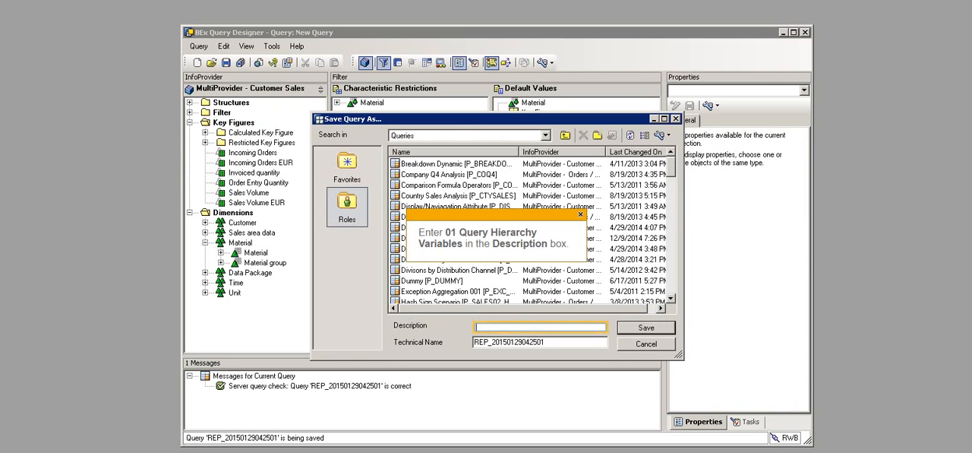
pyautogui.click(545, 326)
pyautogui.write('U01 Query Hierarchy Variables')
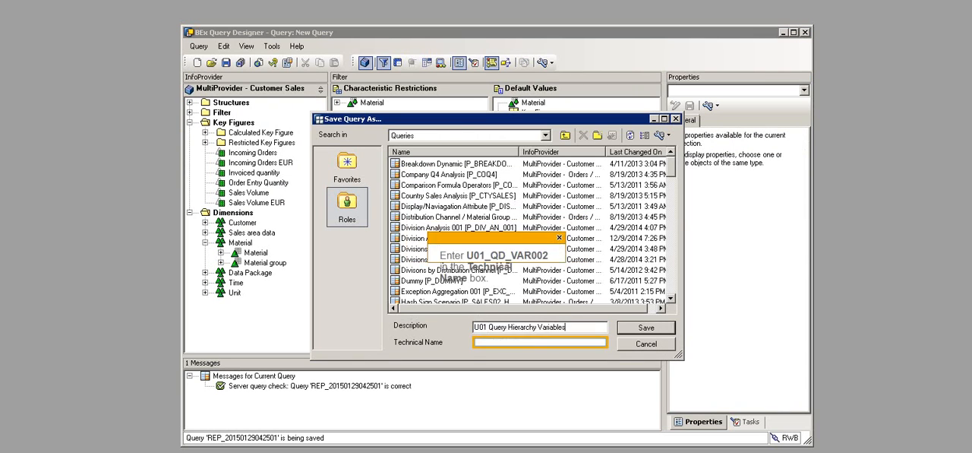
pyautogui.click(540, 342)
pyautogui.write('U01_QD_VAR002')
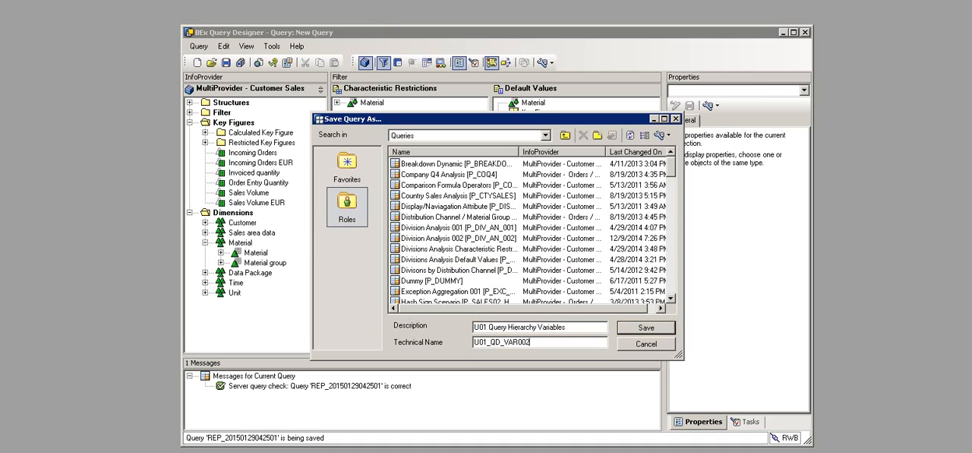
pyautogui.click(646, 328)
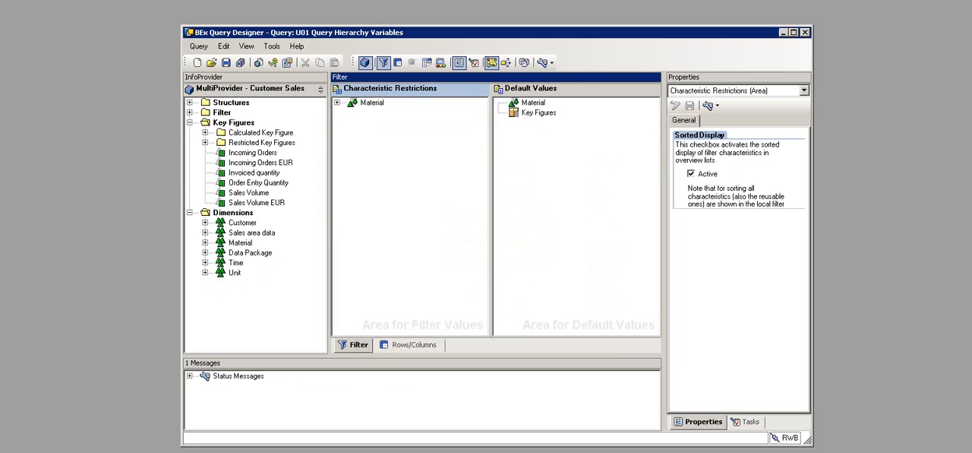
# Step: Minimize the query design window, start Microsoft Excel with the Analysis add-in, and create a blank workbook
pyautogui.click(783, 33)
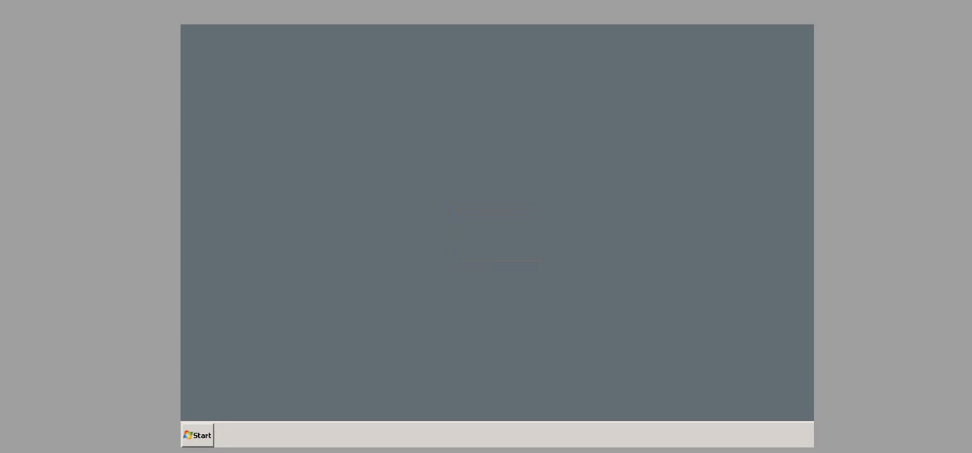
pyautogui.click(198, 435)
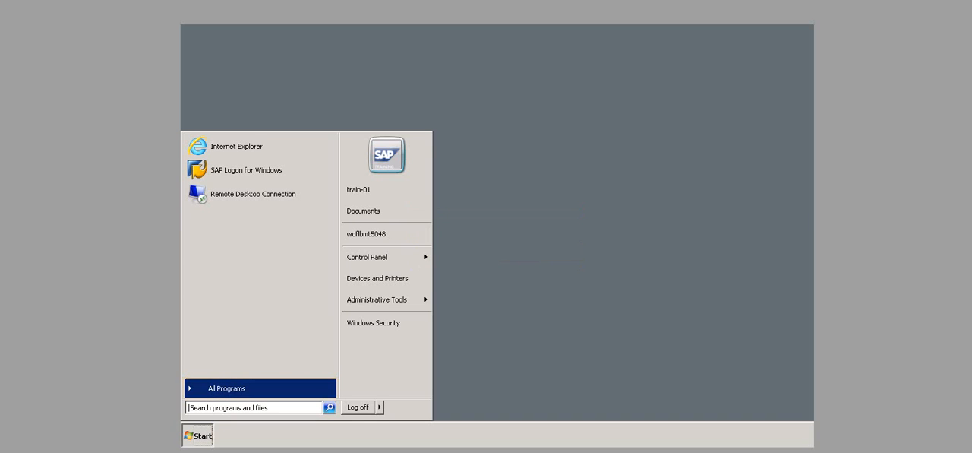
pyautogui.click(226, 388)
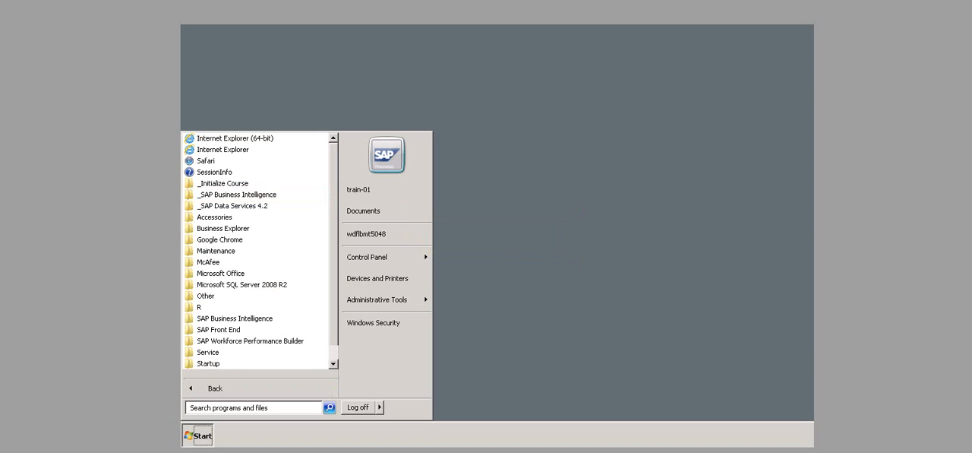
pyautogui.click(237, 194)
pyautogui.click(253, 239)
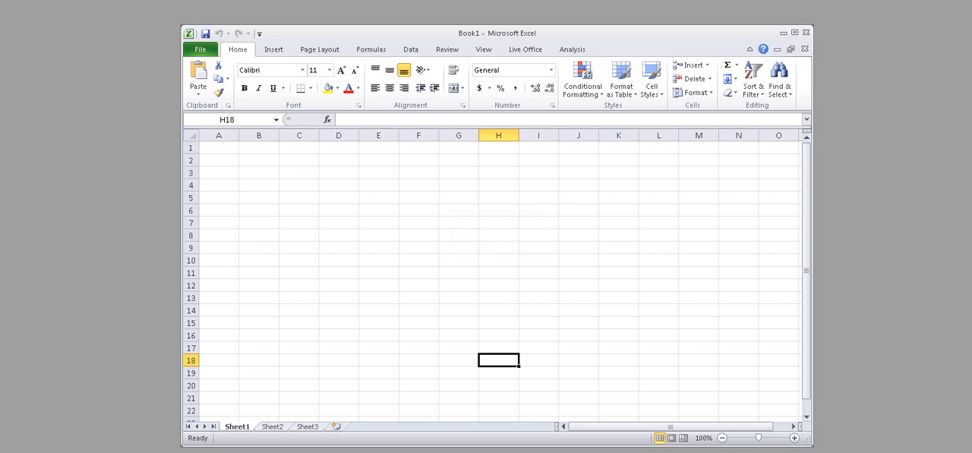
pyautogui.click(201, 50)
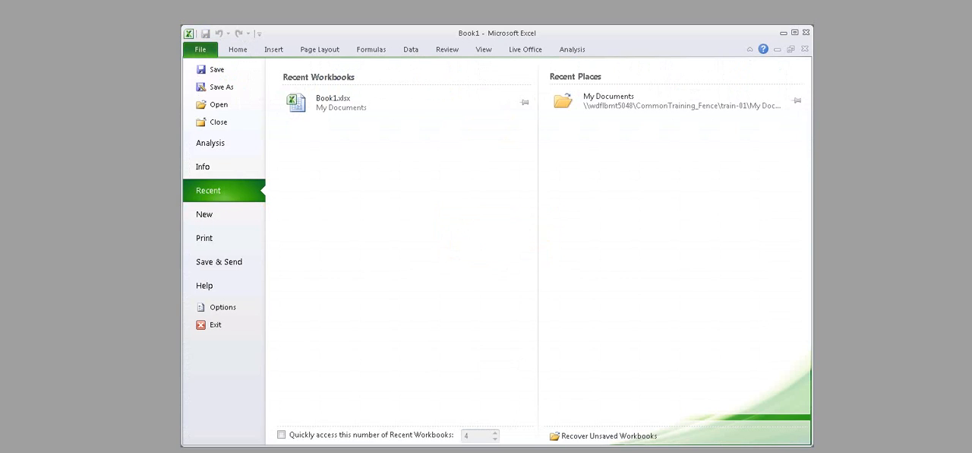
pyautogui.click(204, 214)
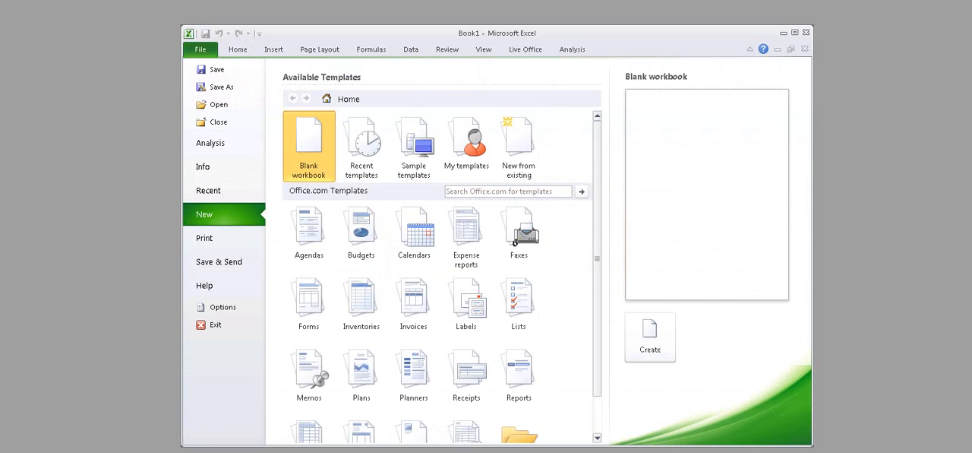
pyautogui.doubleClick(308, 146)
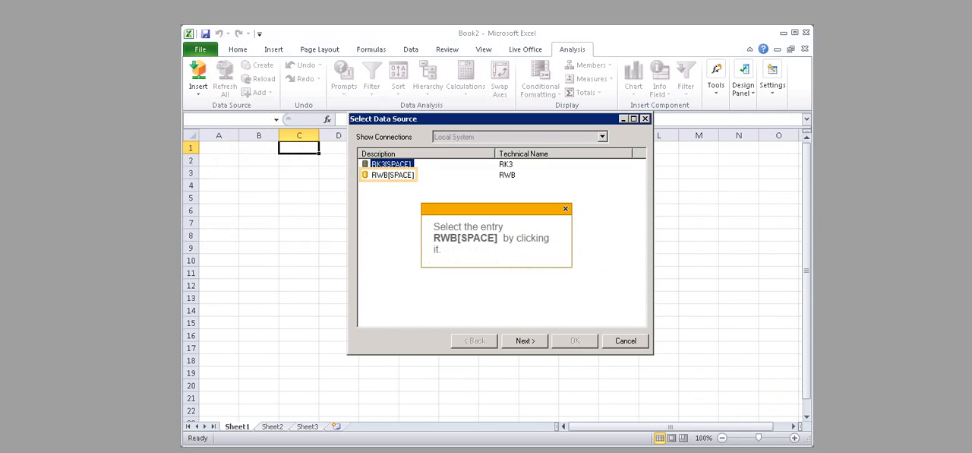
# Step: Select the RWB[SPACE] system as the data source connection and log on with the account password
pyautogui.click(392, 175)
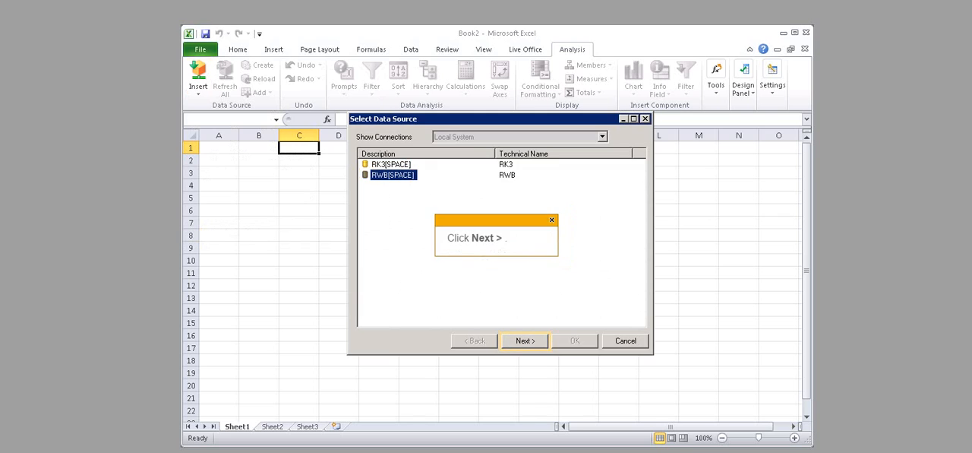
pyautogui.click(525, 341)
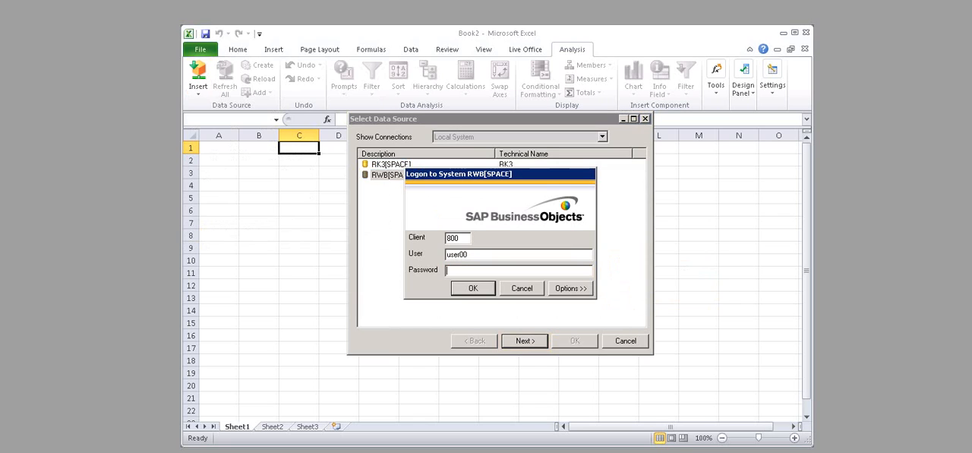
pyautogui.write('welcome')
pyautogui.press('Return')
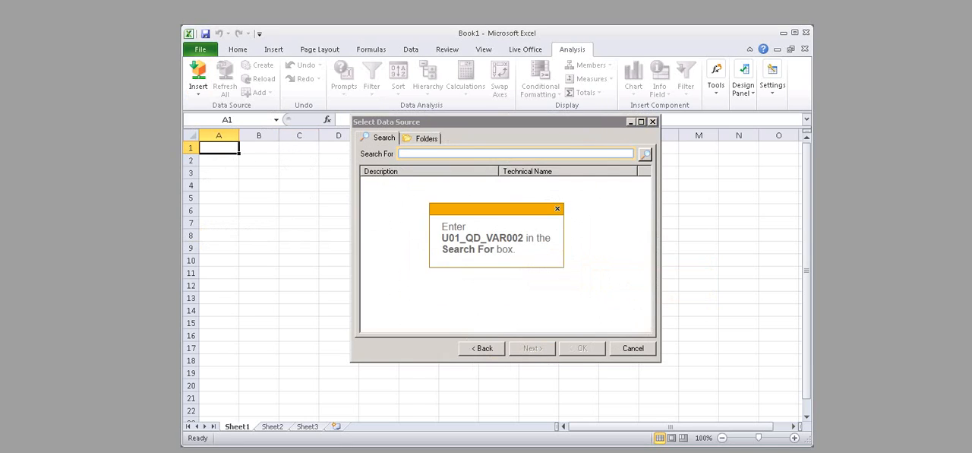
# Step: Search the data sources for U01_QD_VAR002 and insert the U01 Query Hierarchy Variables query
pyautogui.write('U01_QD_VAR002')
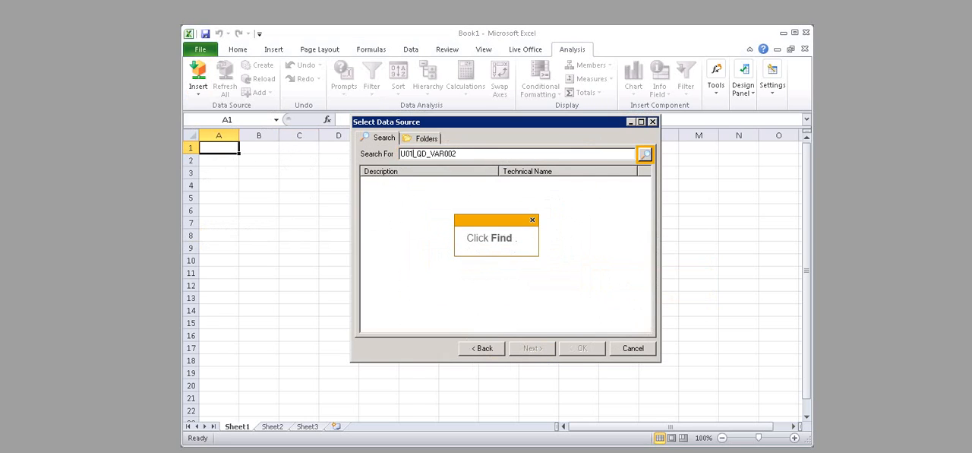
pyautogui.press('Return')
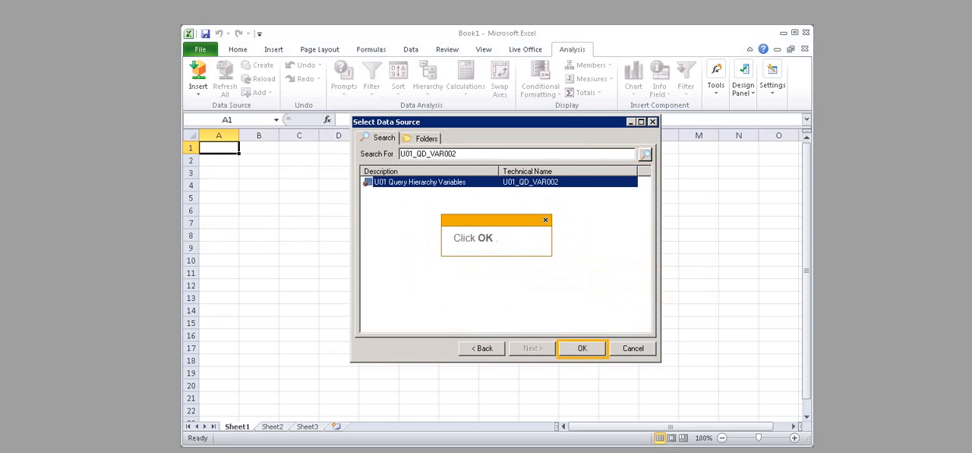
pyautogui.press('Return')
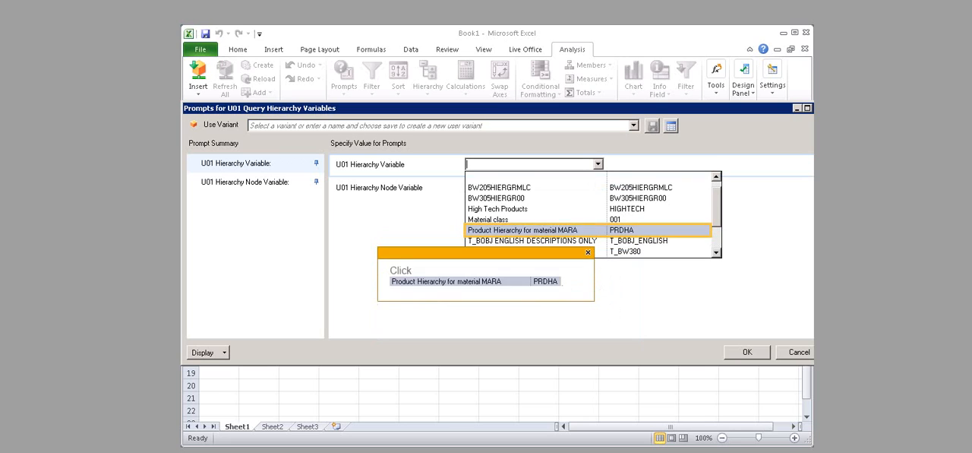
# Step: Set the hierarchy variable prompt to Product Hierarchy for material MARA and the hierarchy node variable to Vehicles (00105)
pyautogui.click(523, 230)
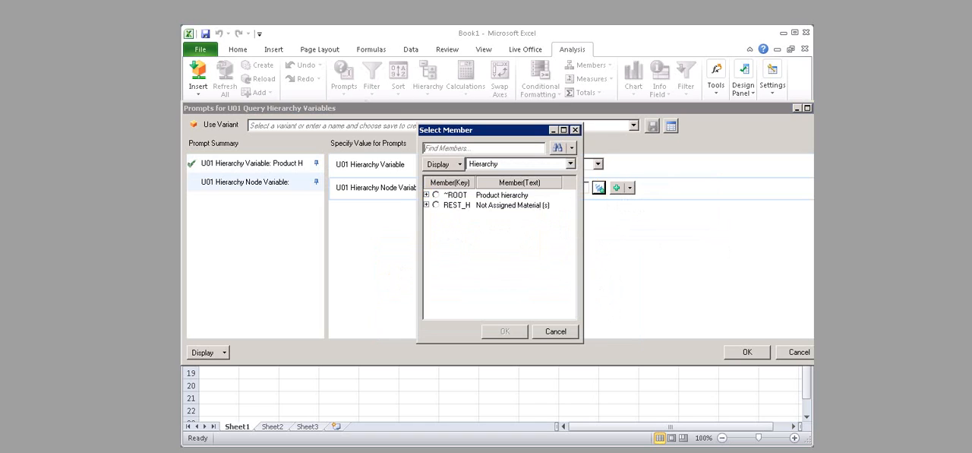
pyautogui.click(427, 195)
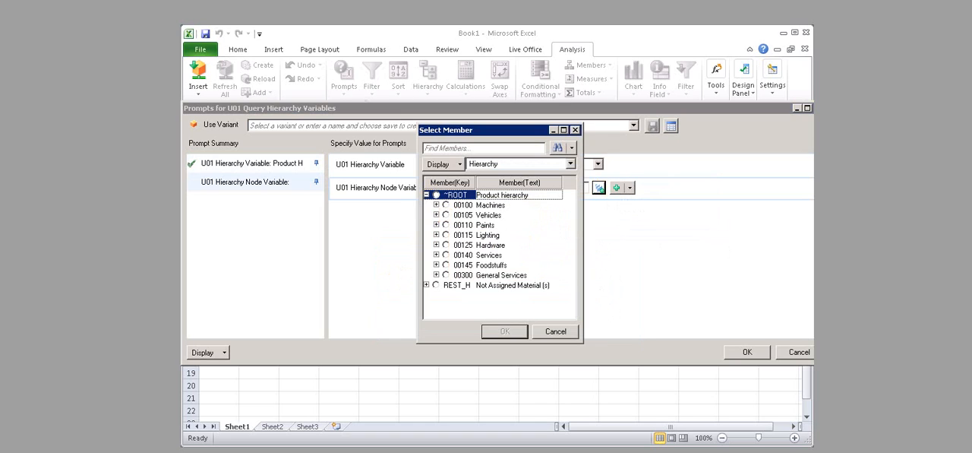
pyautogui.click(446, 215)
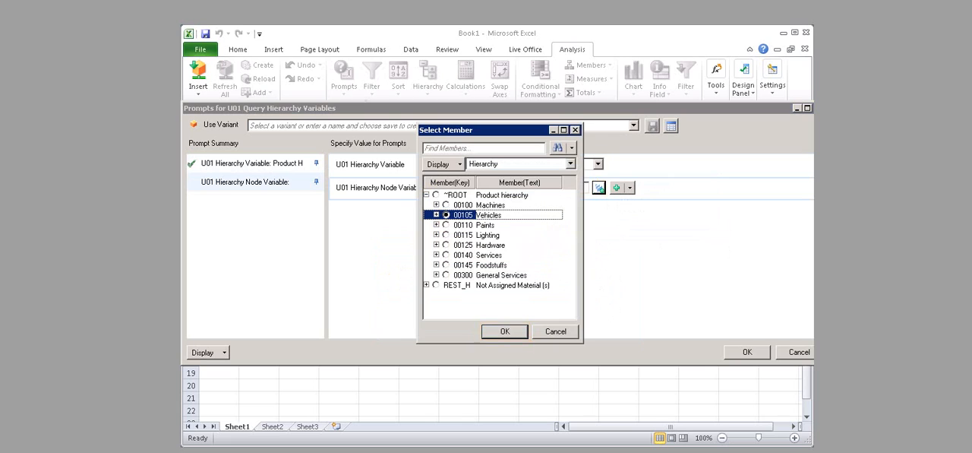
pyautogui.click(505, 332)
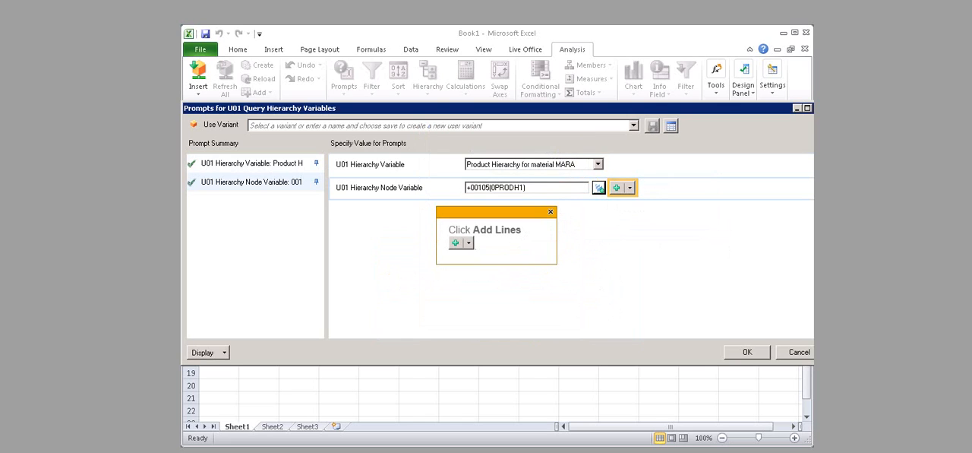
pyautogui.click(629, 187)
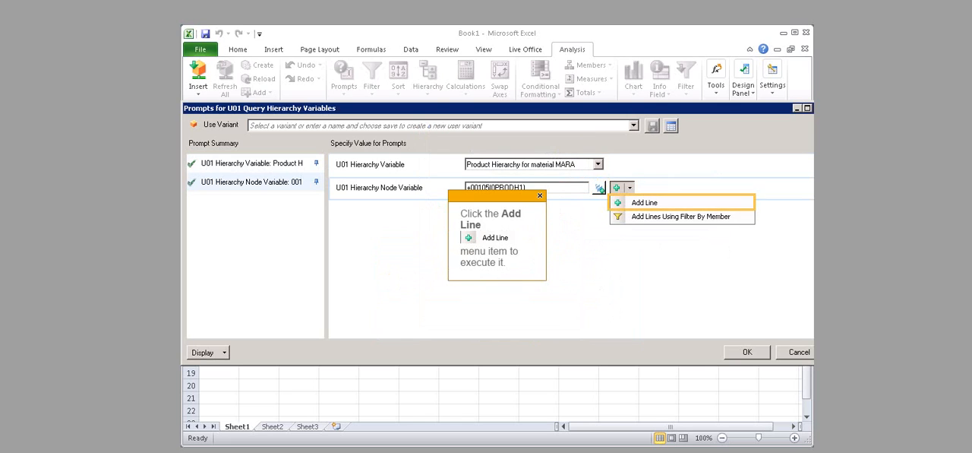
pyautogui.click(644, 202)
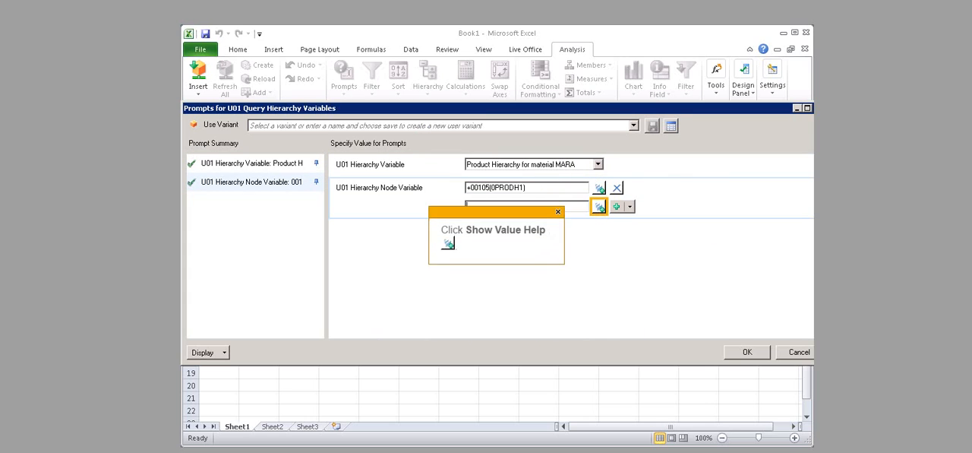
pyautogui.click(600, 207)
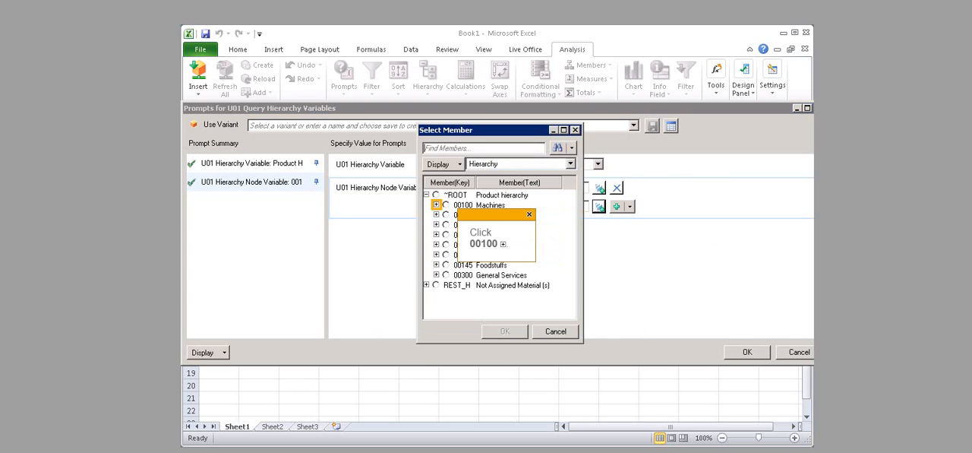
pyautogui.click(436, 204)
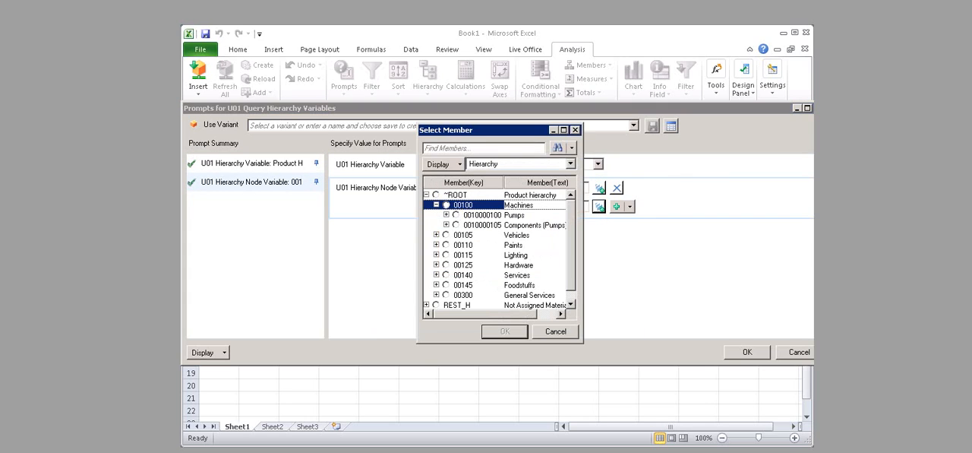
pyautogui.click(456, 215)
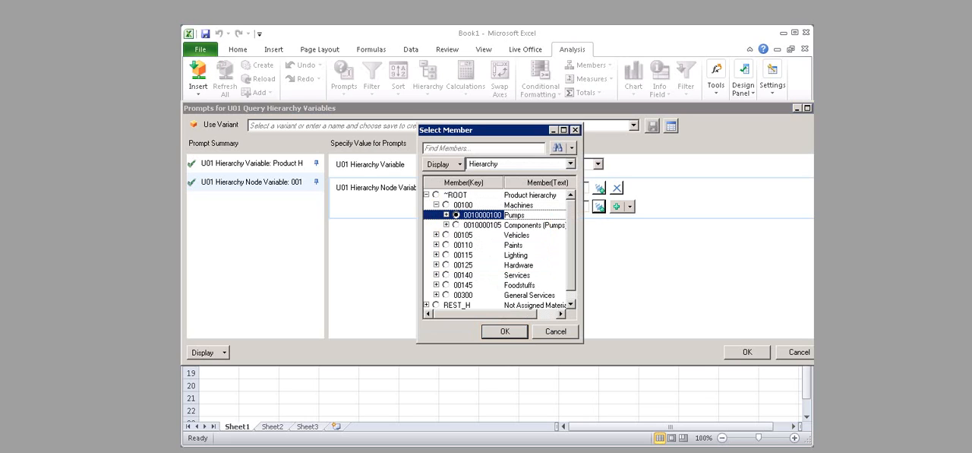
pyautogui.click(506, 332)
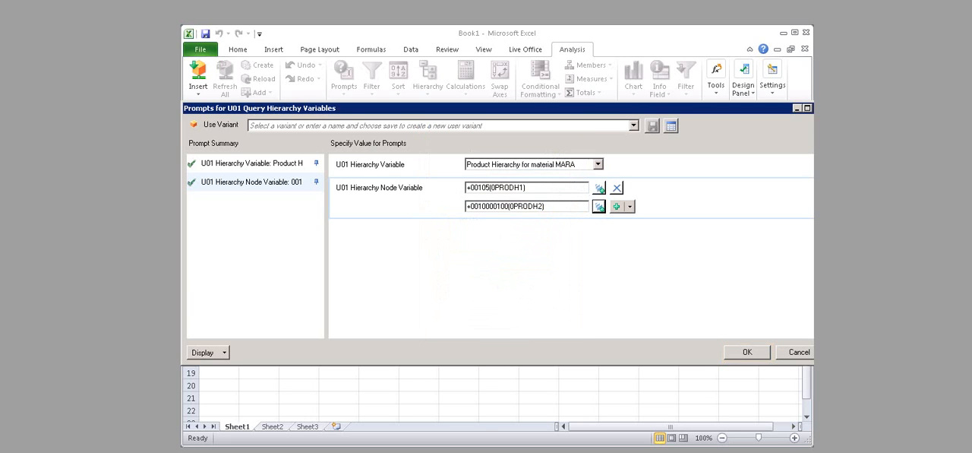
pyautogui.click(748, 351)
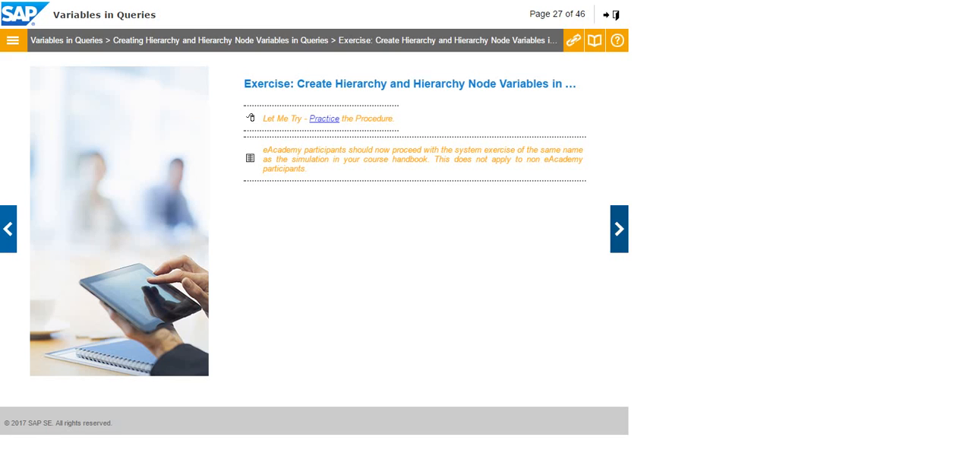
# Step: Advance the course past the hierarchy variables summary to the Formula Variables in Queries page
pyautogui.click(619, 229)
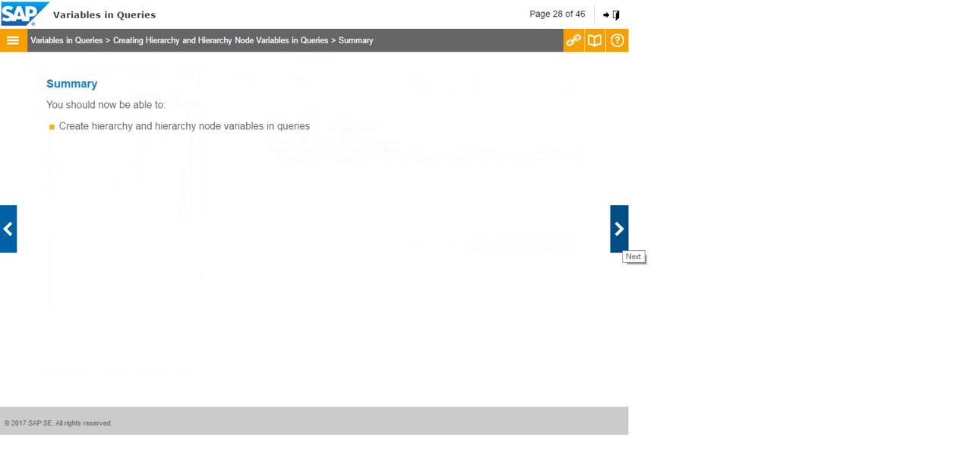
pyautogui.click(619, 229)
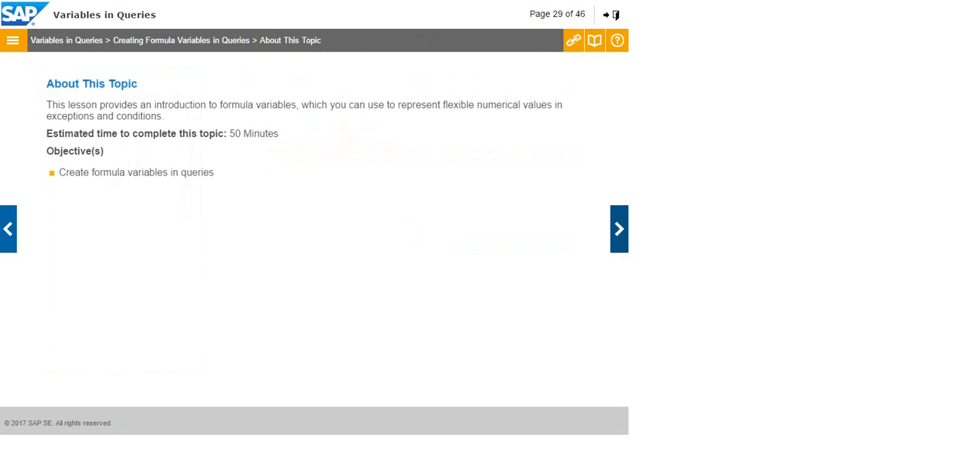
pyautogui.click(619, 229)
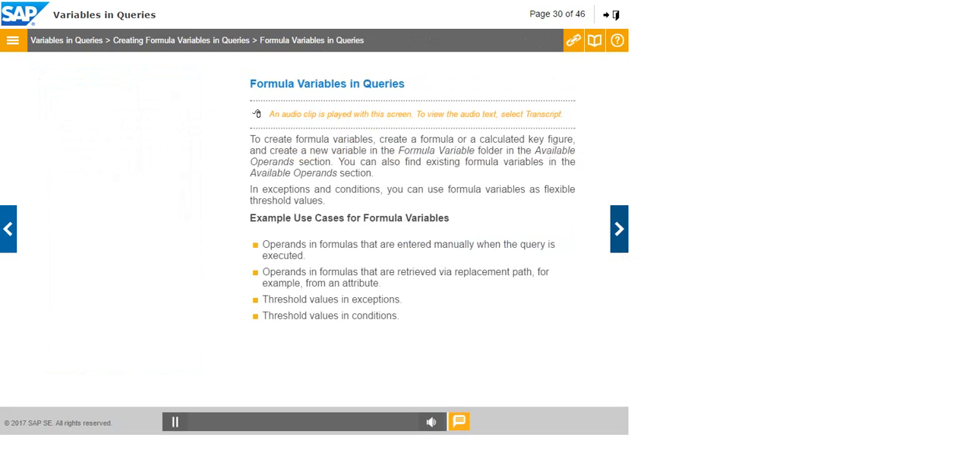
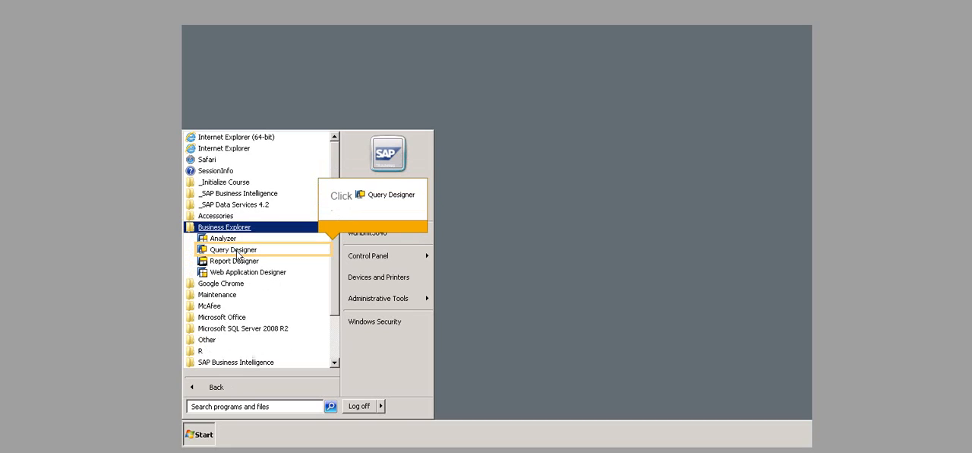
# Step: Start Query Designer, acknowledge the SAP Training System logon notice and open the query U00 Query Calc. Keyf. 001
pyautogui.click(237, 251)
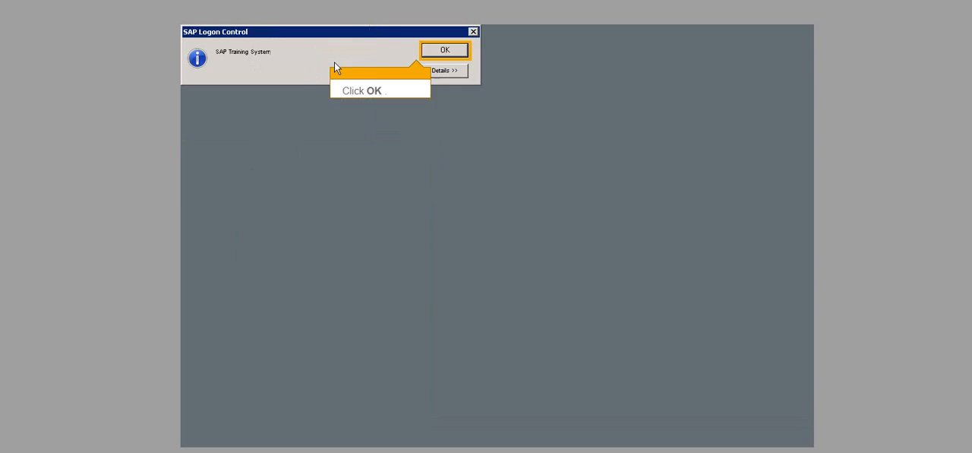
pyautogui.click(436, 54)
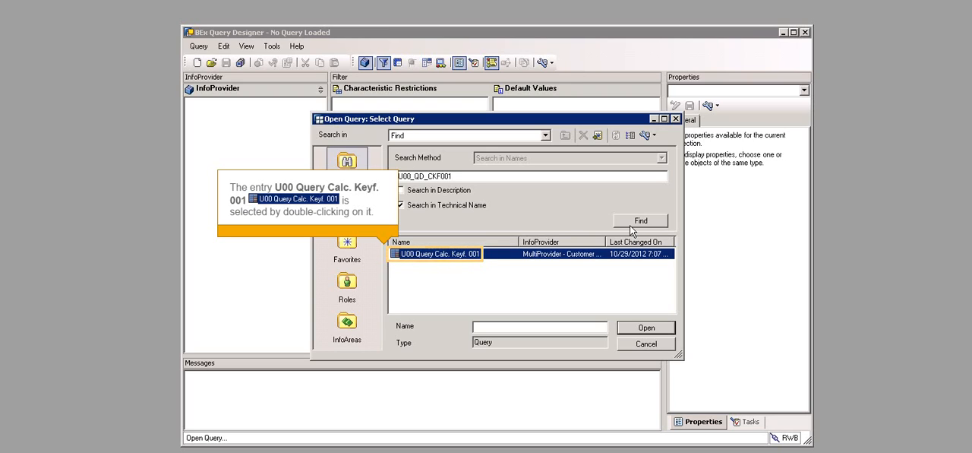
pyautogui.doubleClick(424, 254)
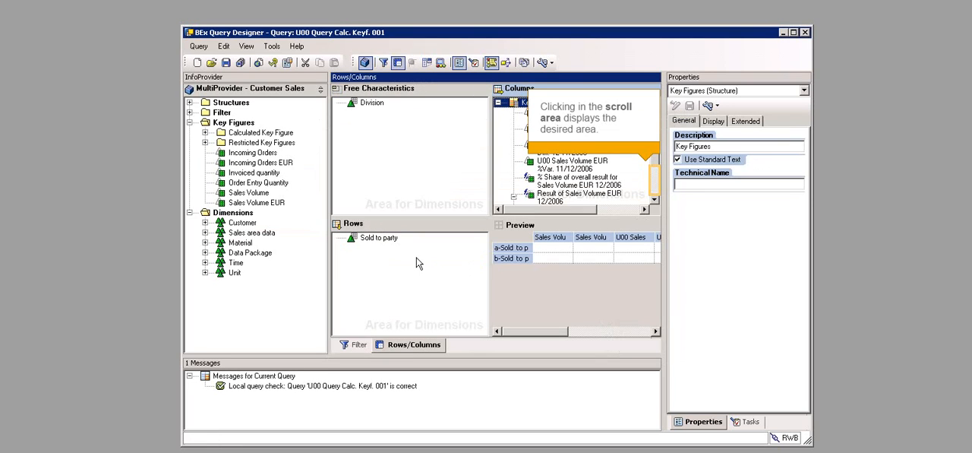
# Step: Open the Bonus formula in the query's columns for editing and create a new formula variable among its operands
pyautogui.click(655, 195)
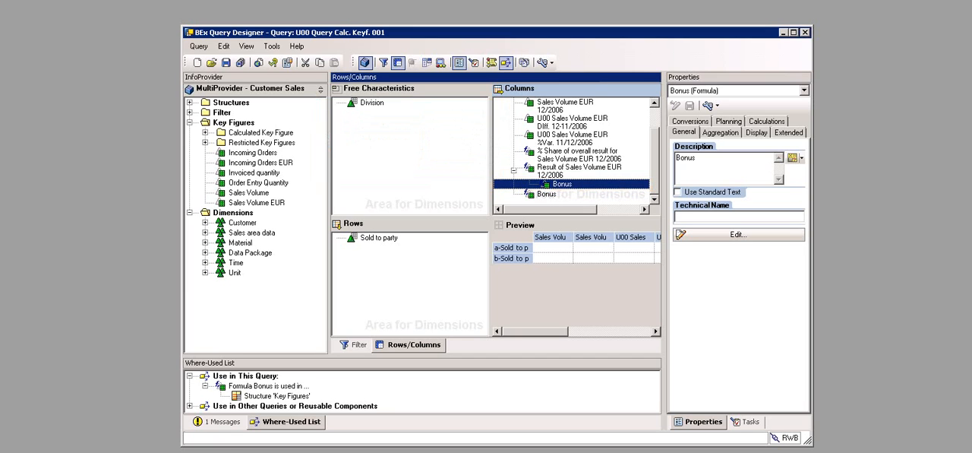
pyautogui.doubleClick(551, 184)
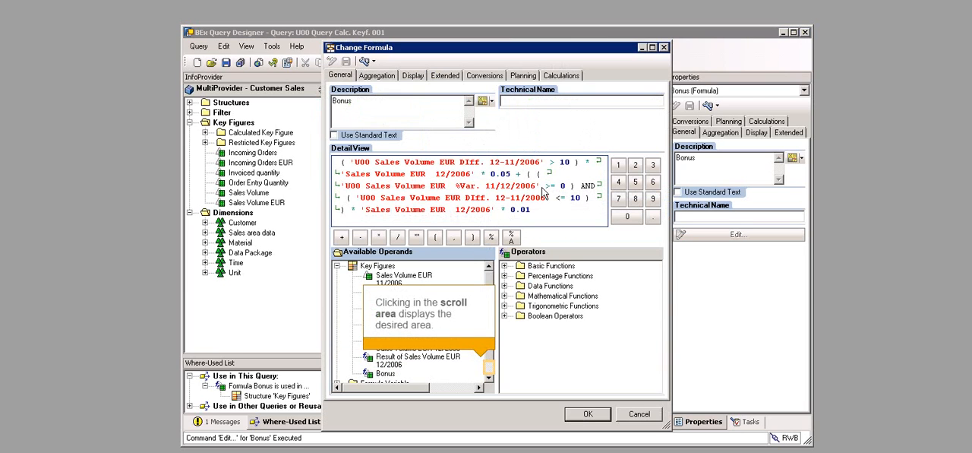
pyautogui.click(488, 371)
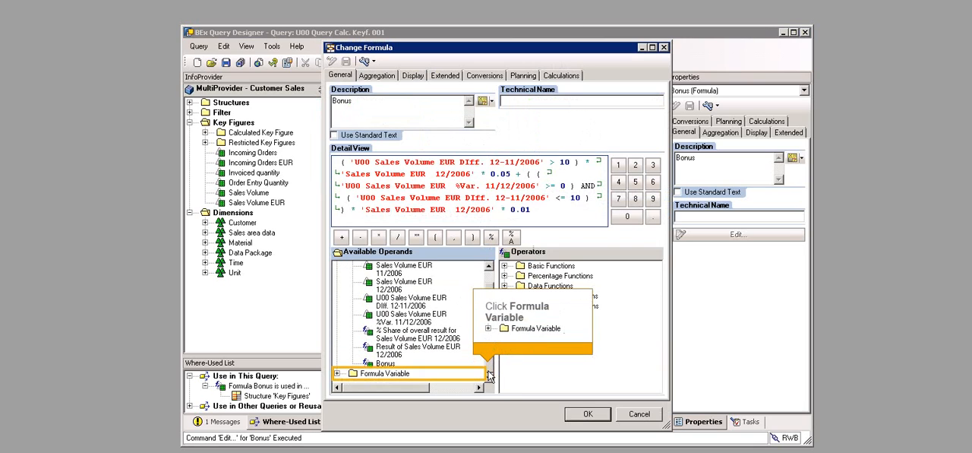
pyautogui.click(386, 380)
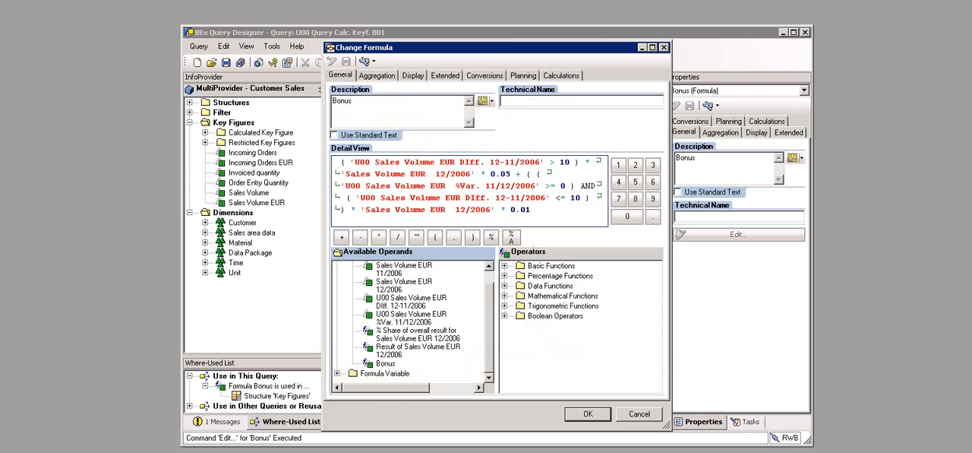
pyautogui.rightClick(382, 378)
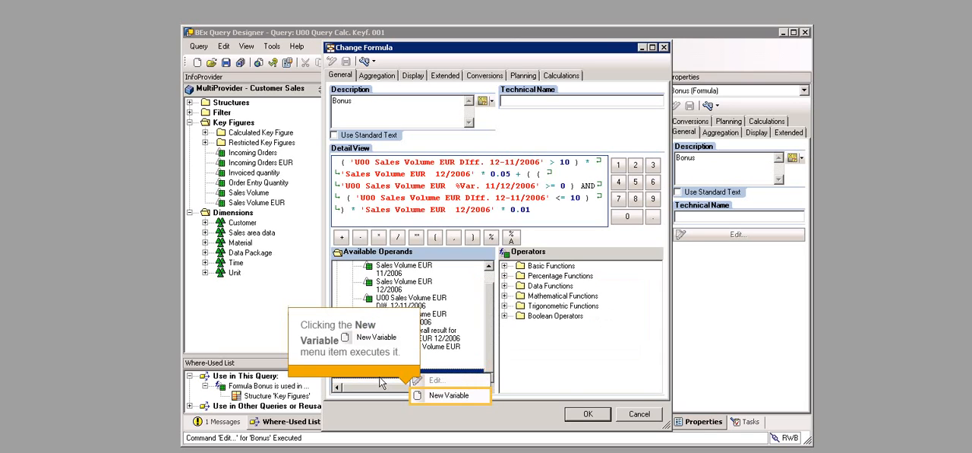
pyautogui.click(441, 396)
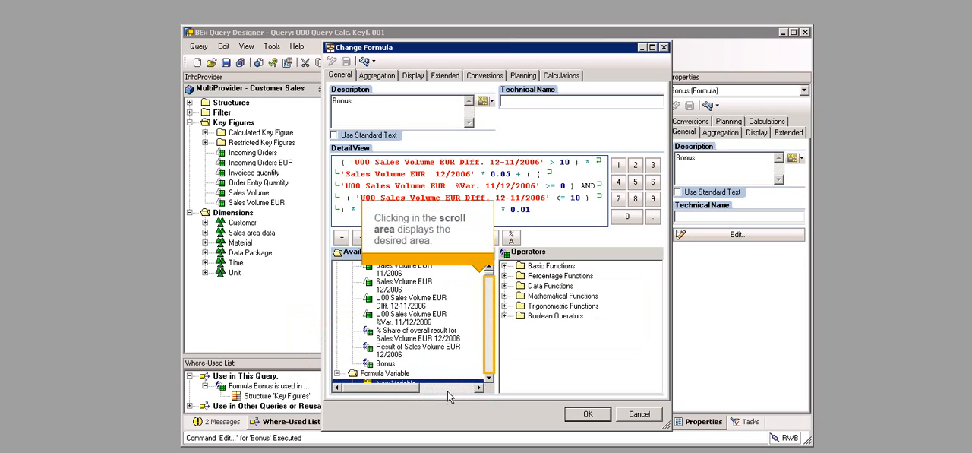
# Step: Give the new formula variable the description U00 Bonus, technical name U00_VAR_BONUS and processing by Manual Input/Default Value
pyautogui.click(490, 358)
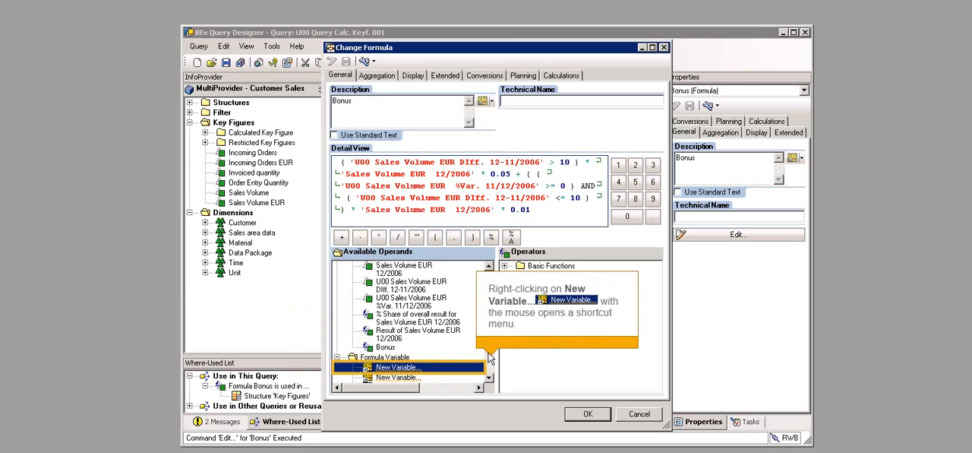
pyautogui.rightClick(391, 380)
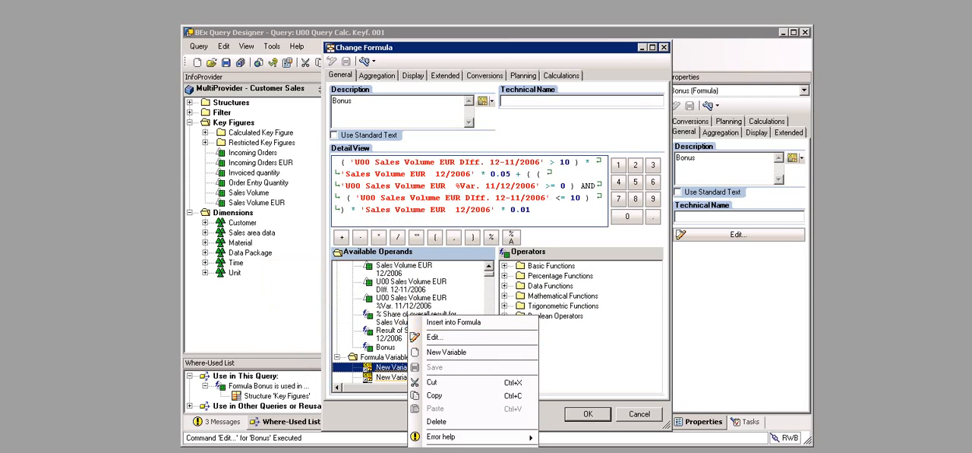
pyautogui.click(443, 336)
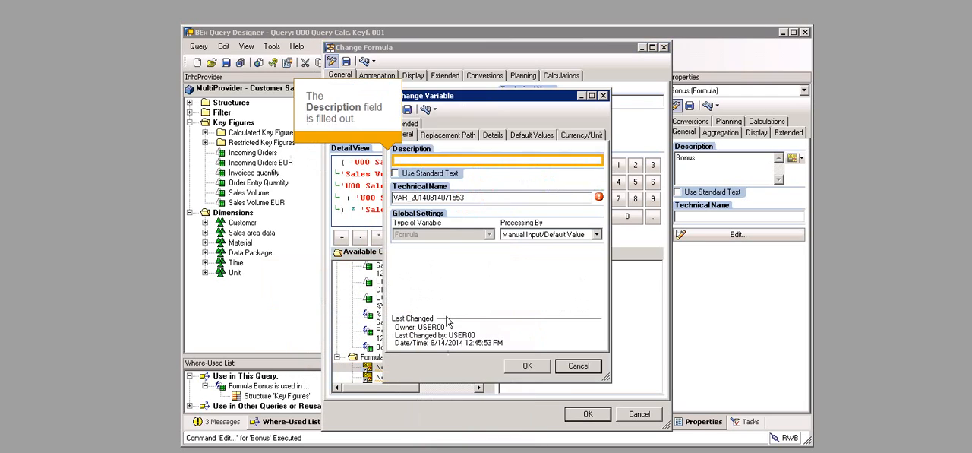
pyautogui.click(456, 163)
pyautogui.write('U00')
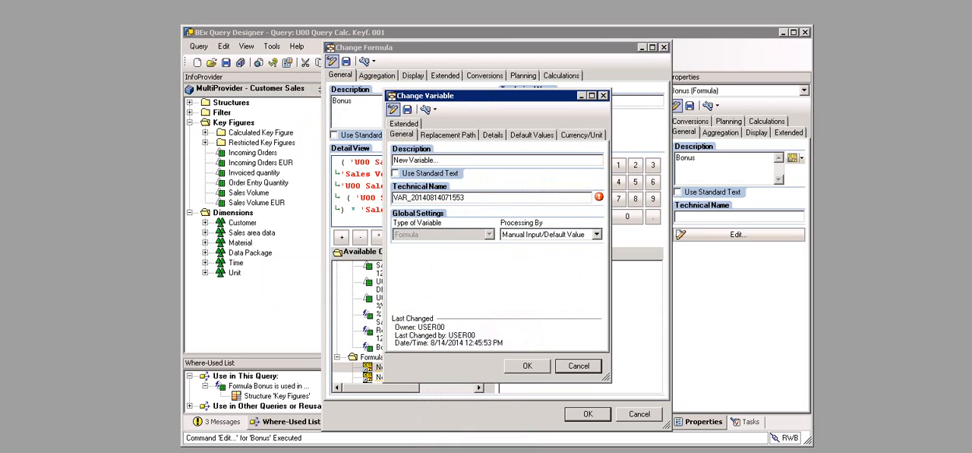
pyautogui.write(' Bonus')
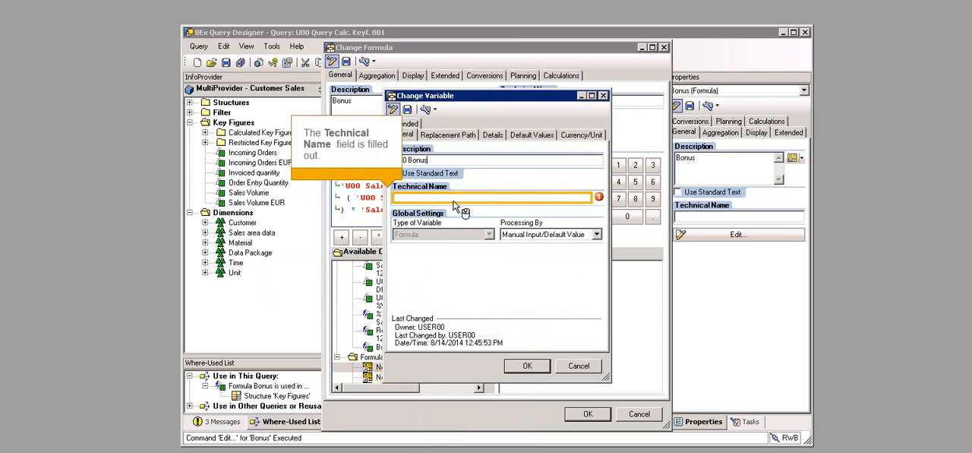
pyautogui.click(454, 199)
pyautogui.write('VAR_20140814071553')
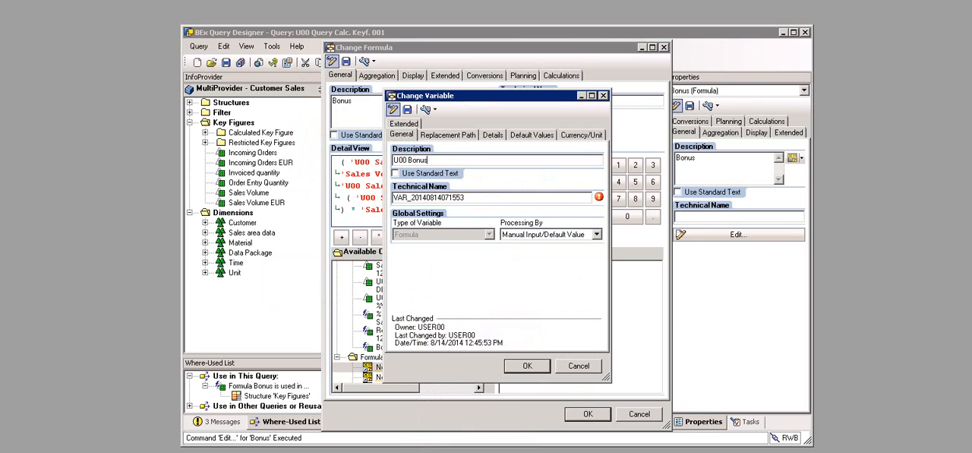
pyautogui.write('U00_VAR_BONUS')
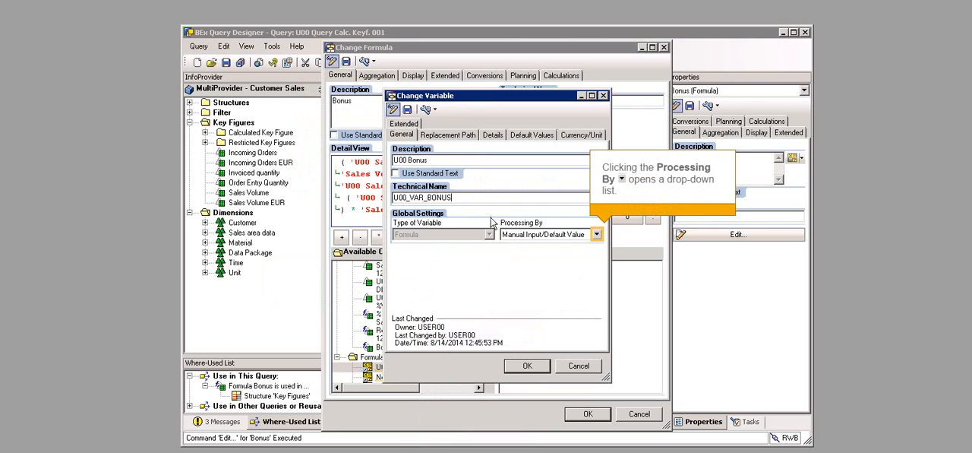
pyautogui.click(596, 235)
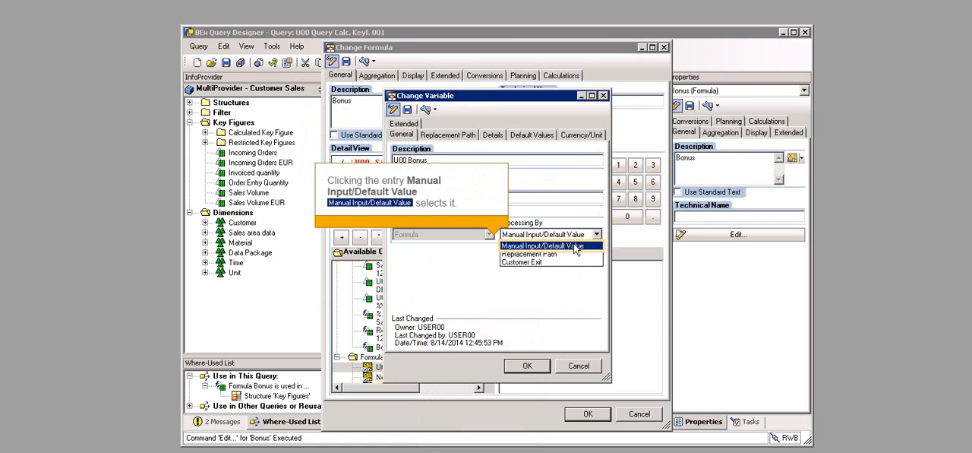
pyautogui.click(537, 247)
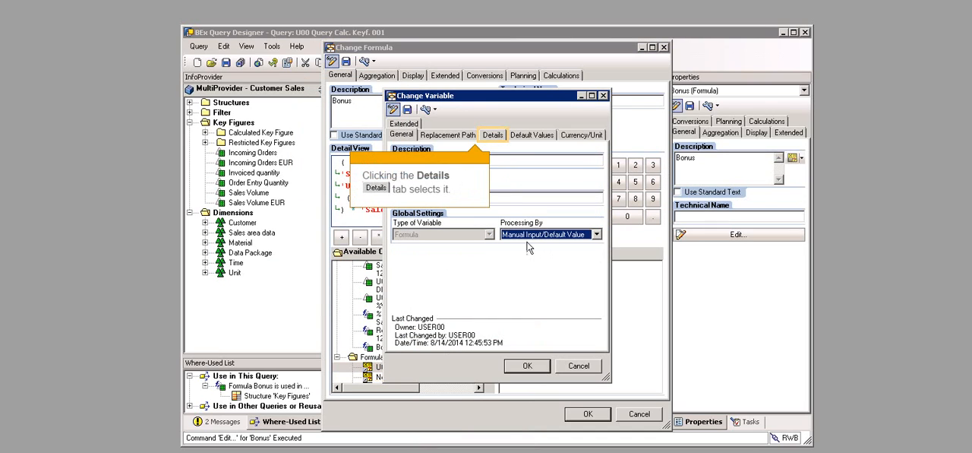
# Step: Make the U00 Bonus variable mandatory with a default value of 5, and accept the variable and the changed Bonus formula
pyautogui.click(490, 141)
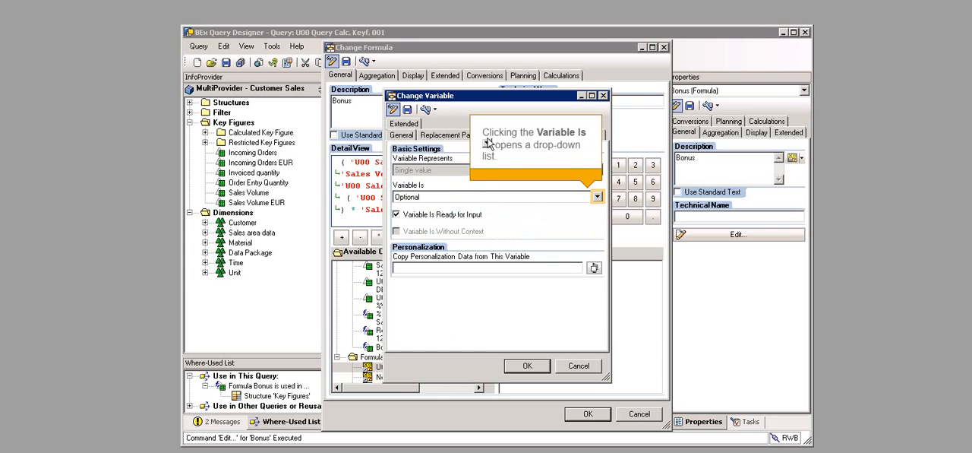
pyautogui.click(597, 200)
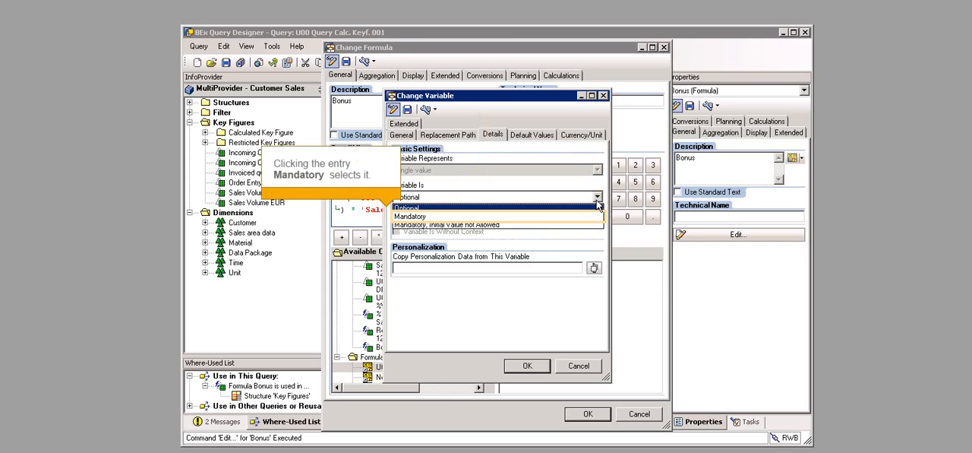
pyautogui.click(458, 218)
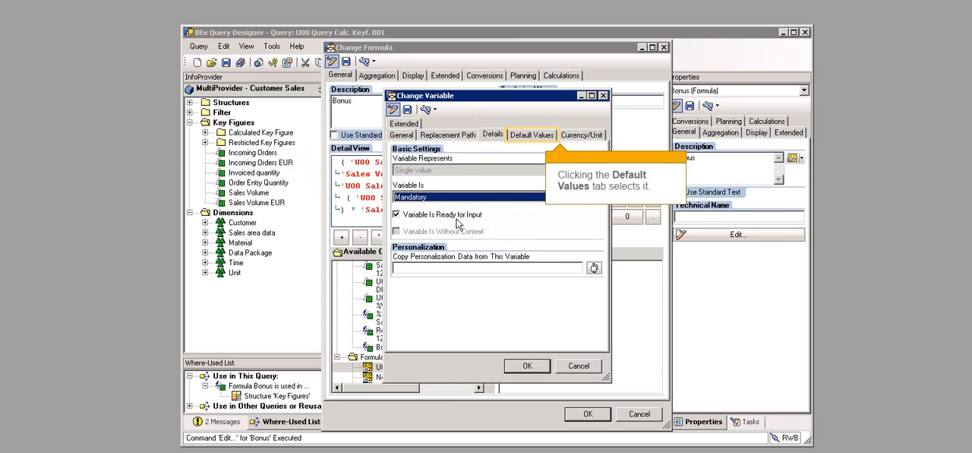
pyautogui.click(524, 135)
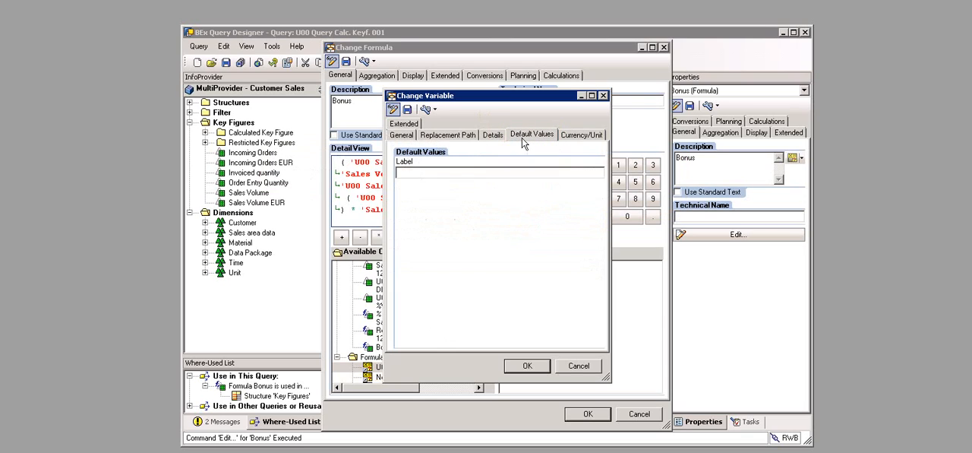
pyautogui.click(459, 176)
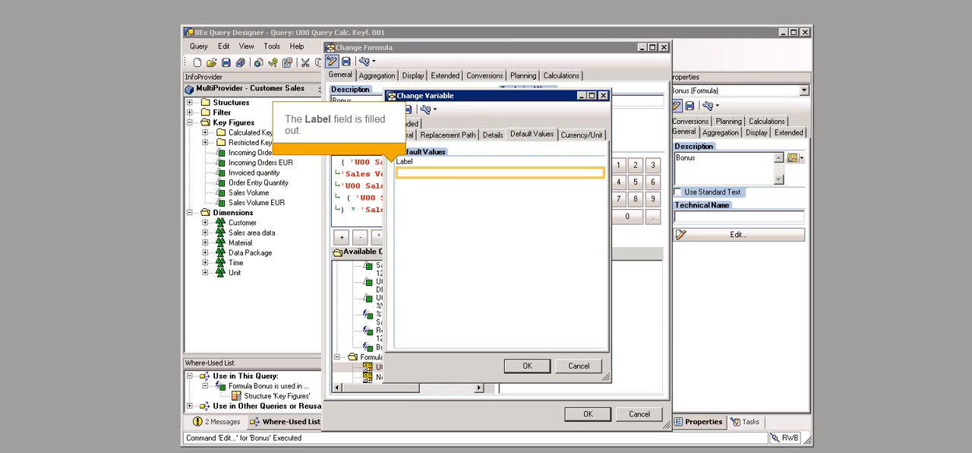
pyautogui.write('0')
pyautogui.write('5')
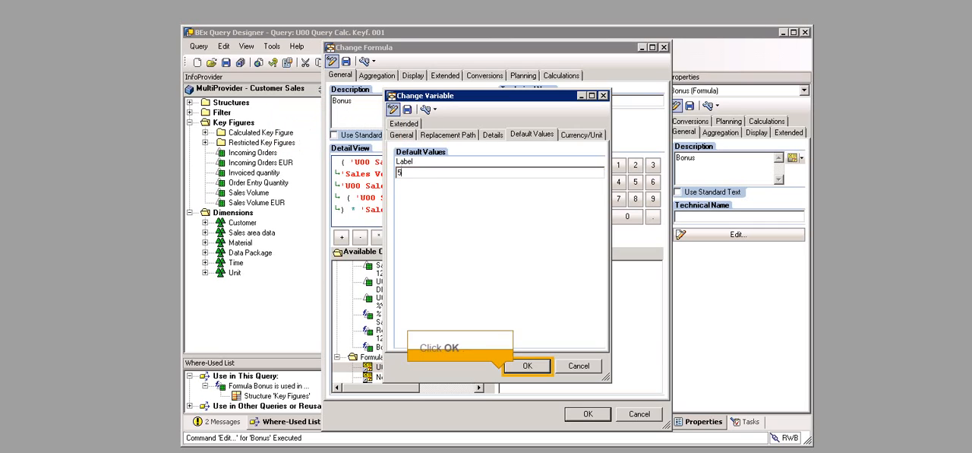
pyautogui.click(518, 370)
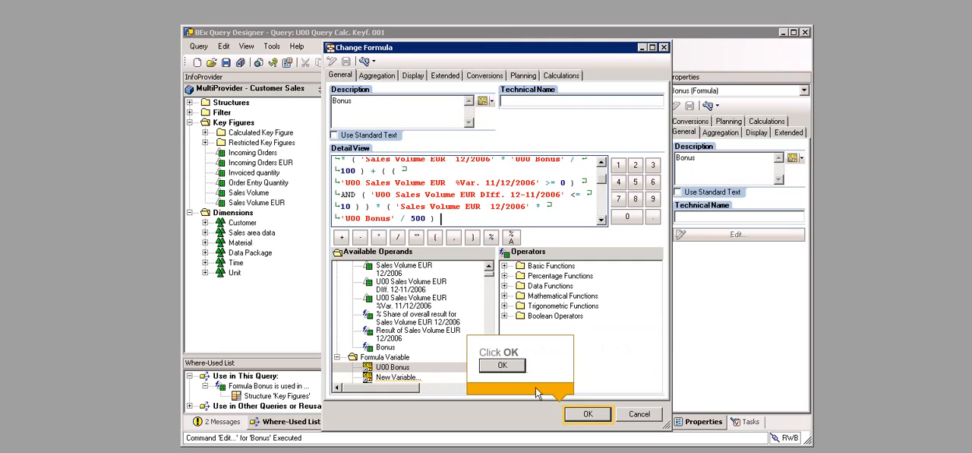
pyautogui.click(582, 415)
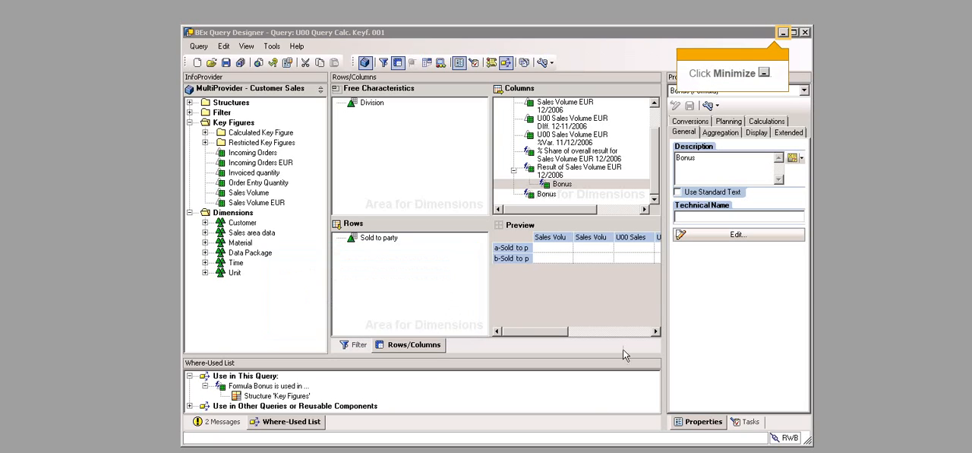
# Step: Minimize Query Designer and start Analysis for Microsoft Excel from the SAP BusinessObjects Analysis programs
pyautogui.click(782, 33)
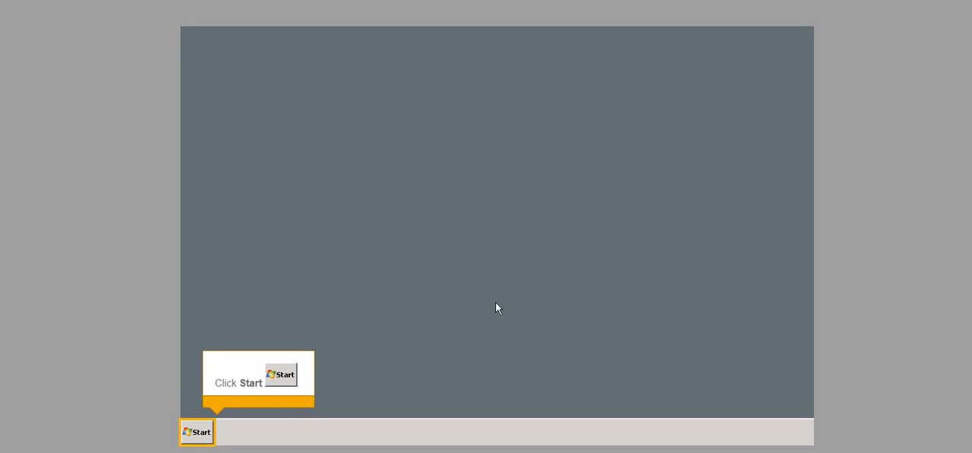
pyautogui.click(197, 433)
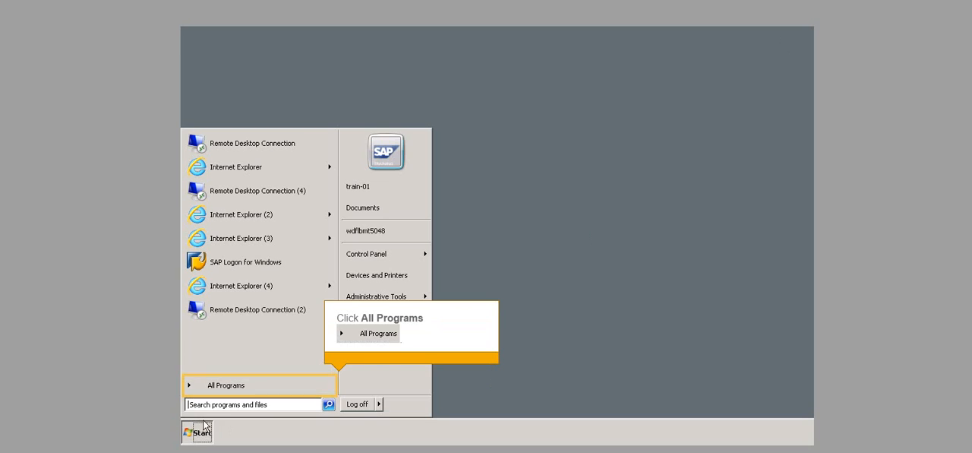
pyautogui.click(228, 387)
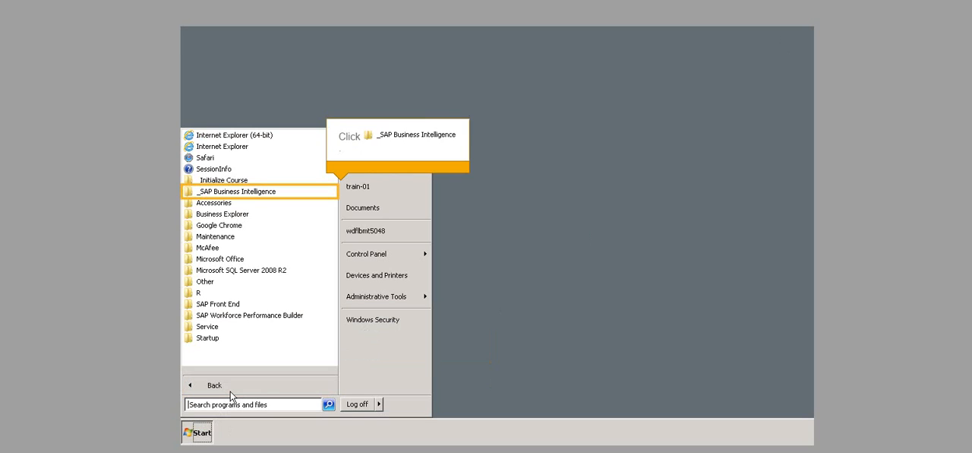
pyautogui.click(236, 193)
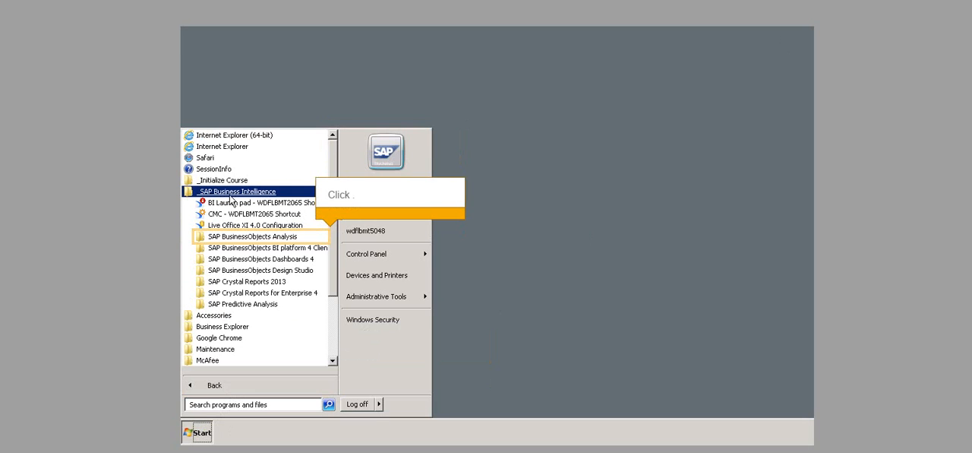
pyautogui.click(235, 240)
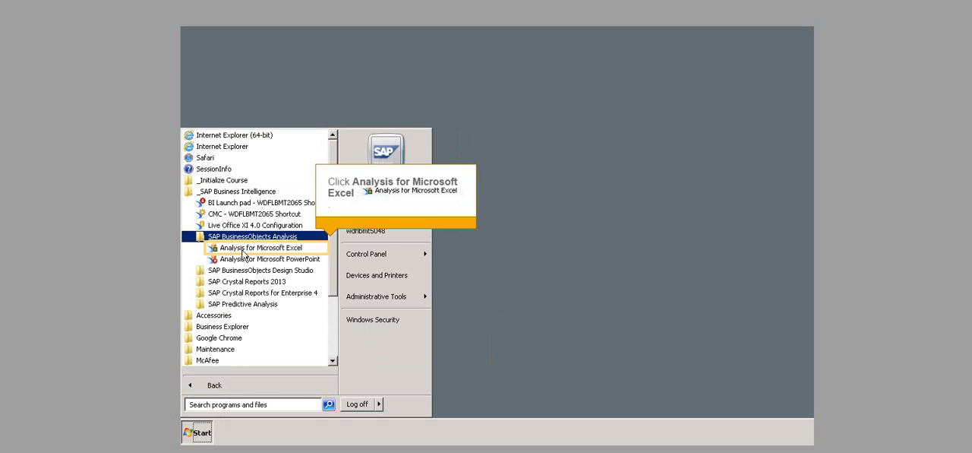
pyautogui.click(242, 251)
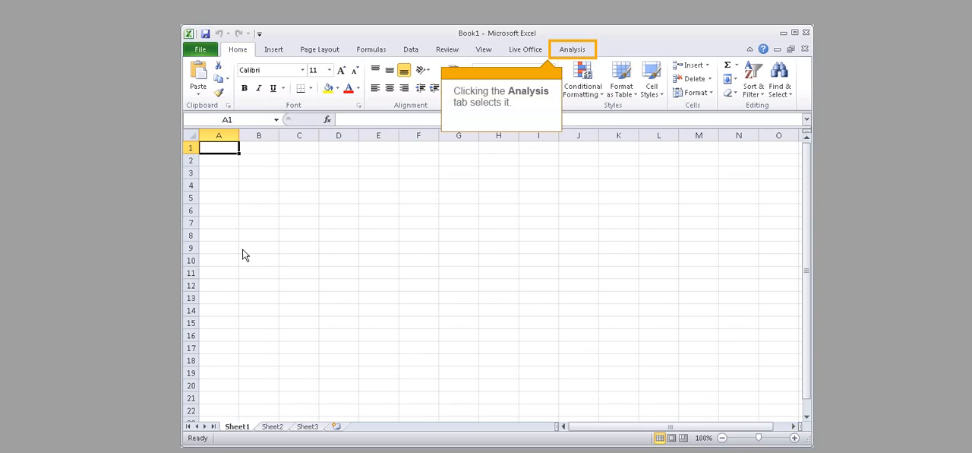
# Step: Select a data source in Analysis and insert the U00 Bonus query into the empty worksheet
pyautogui.click(570, 53)
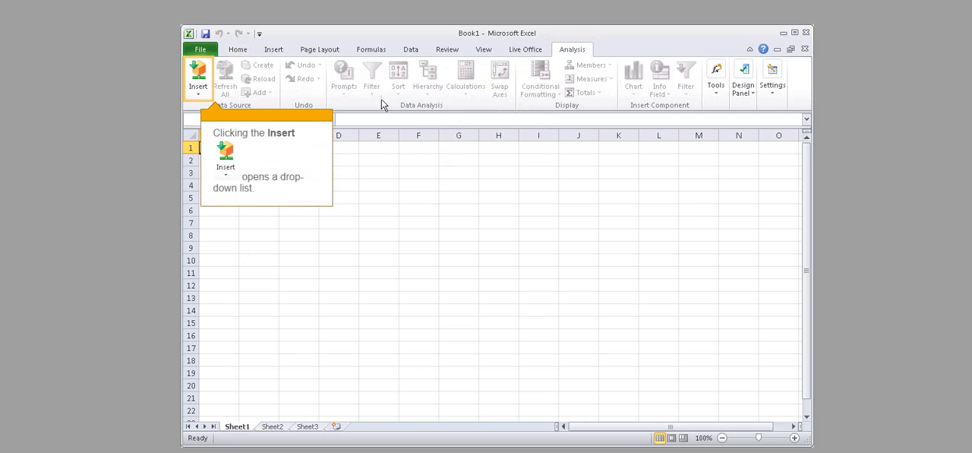
pyautogui.click(196, 96)
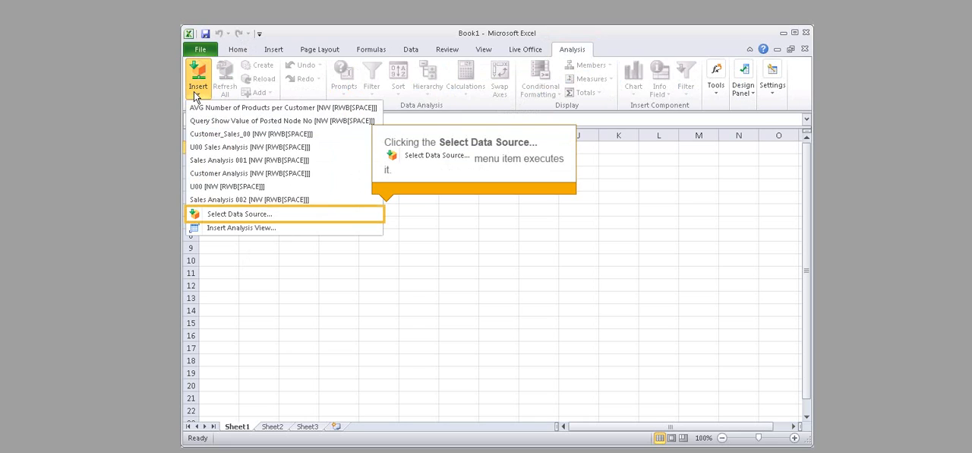
pyautogui.click(246, 218)
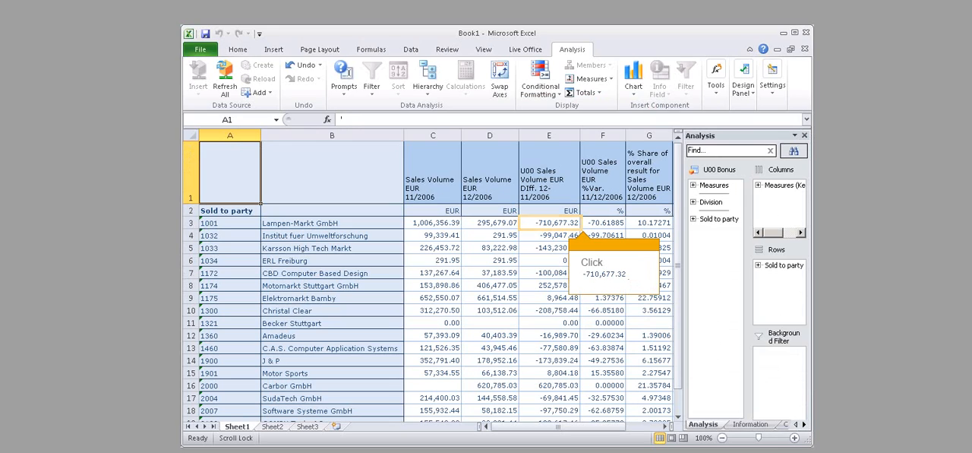
# Step: Open the data source prompts from the first customer's sales volume difference and set the U00 Bonus value to 10
pyautogui.click(540, 228)
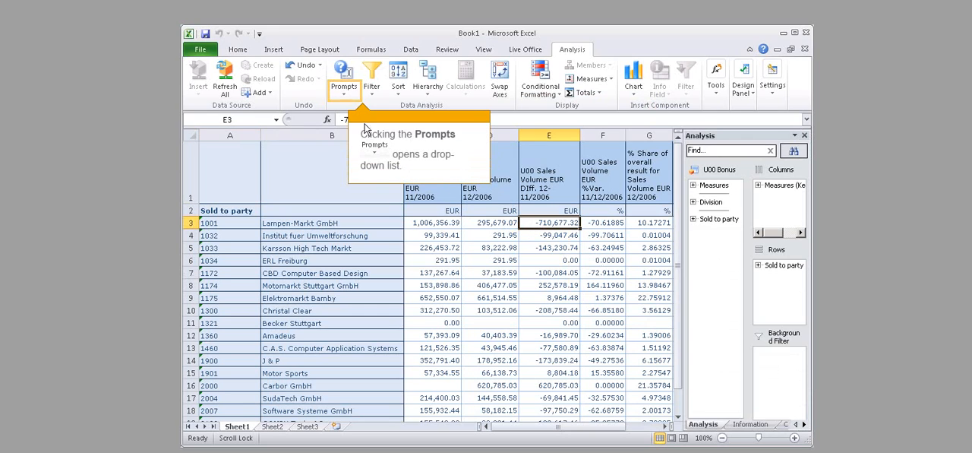
pyautogui.click(339, 96)
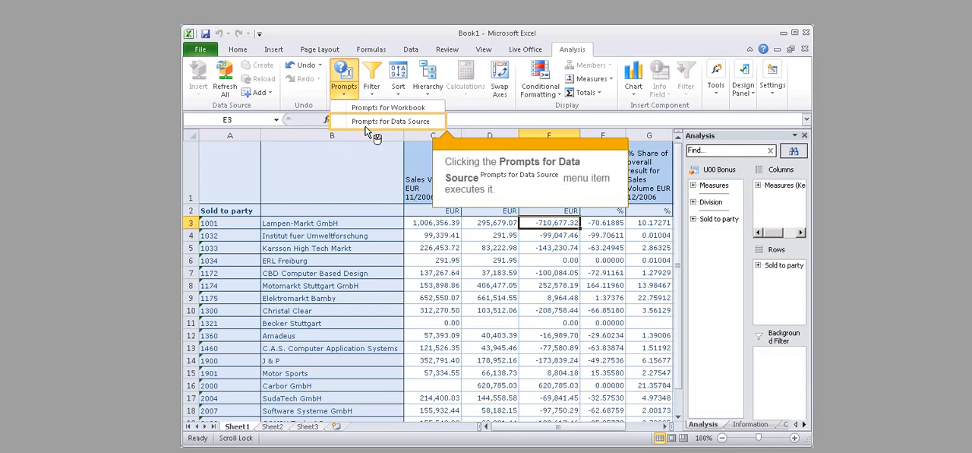
pyautogui.click(366, 124)
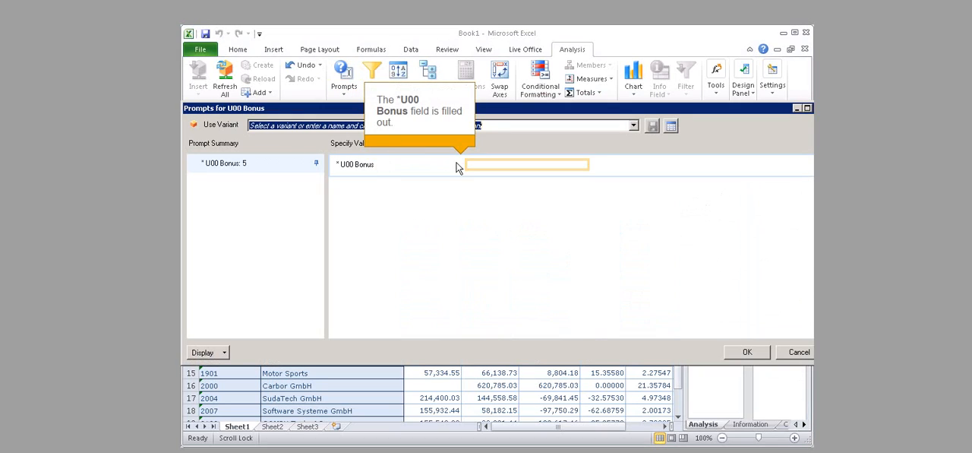
pyautogui.write('5')
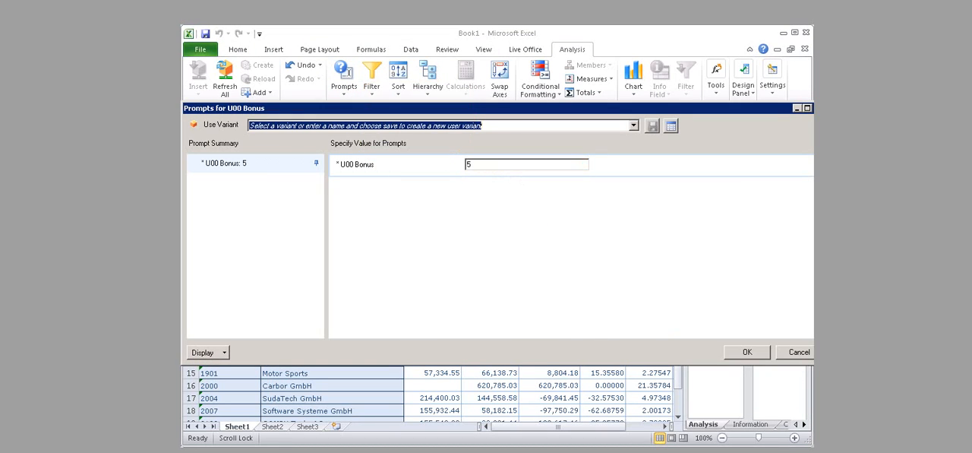
pyautogui.press('BackSpace')
pyautogui.write('10')
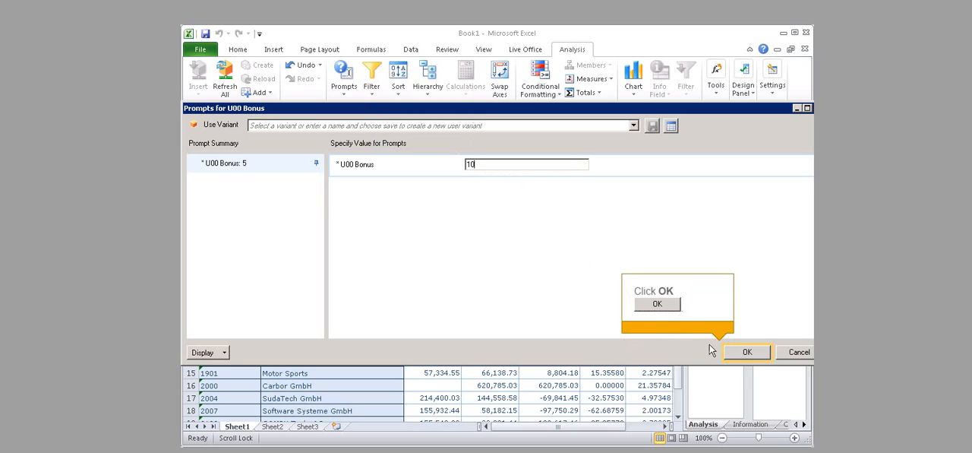
pyautogui.click(742, 359)
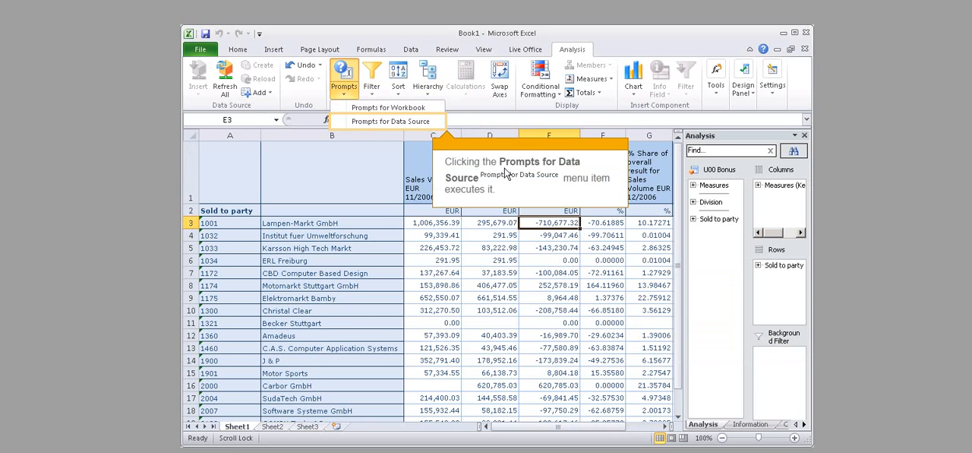
pyautogui.click(366, 121)
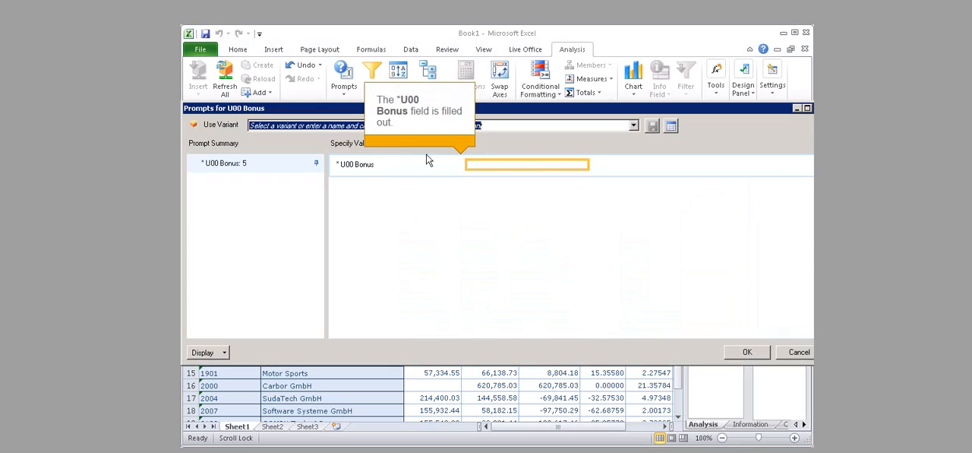
pyautogui.click(505, 167)
pyautogui.write('10')
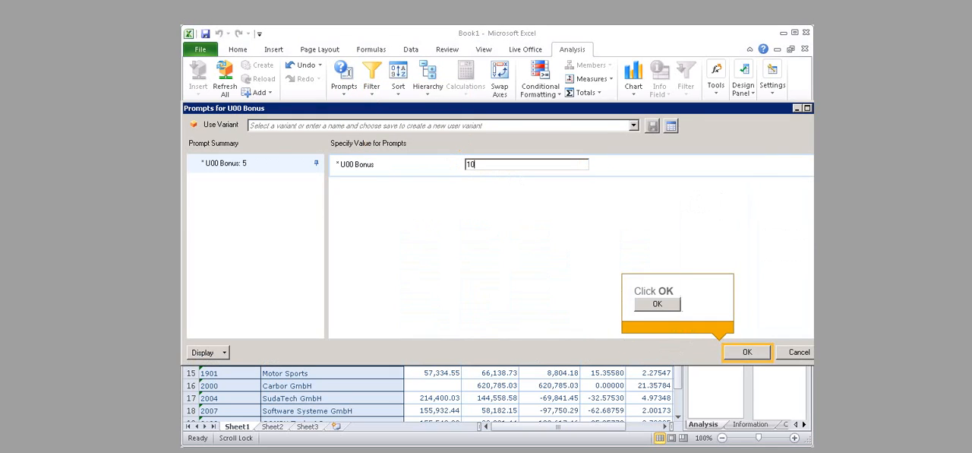
pyautogui.click(744, 353)
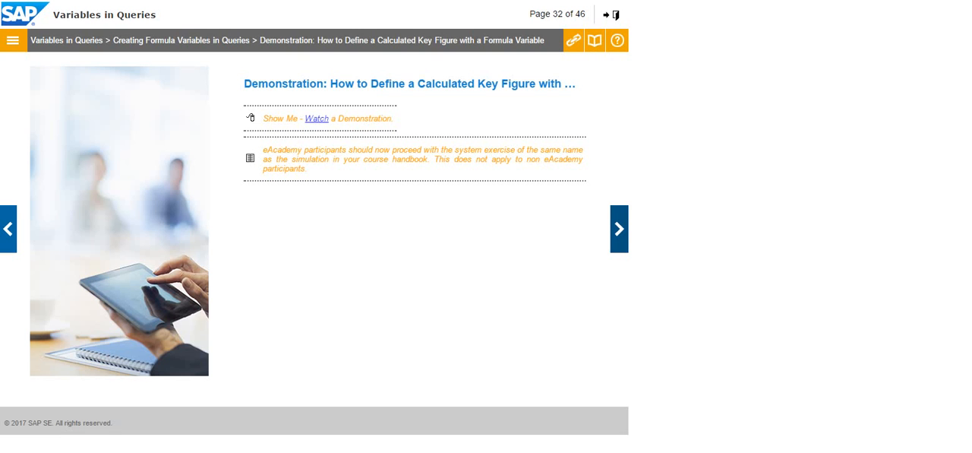
# Step: Move on to the next course exercise and log on to the RWB[SPACE] system, entering the account password
pyautogui.click(619, 229)
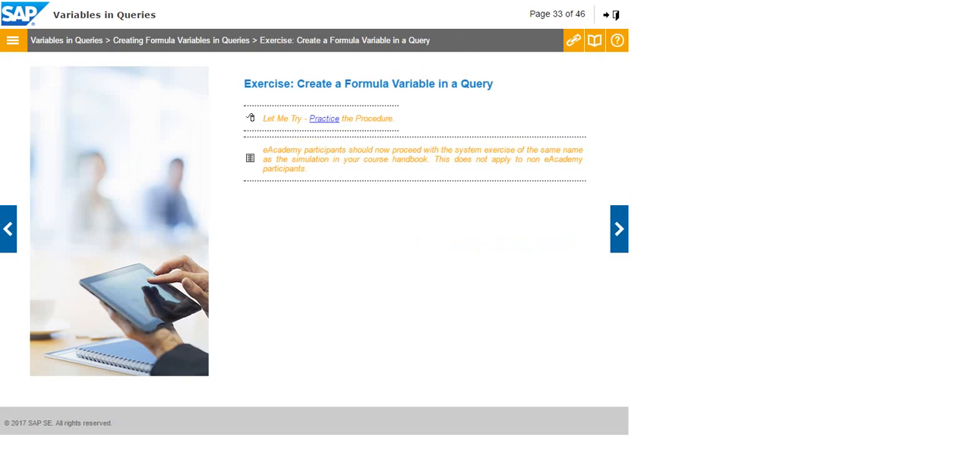
pyautogui.click(616, 14)
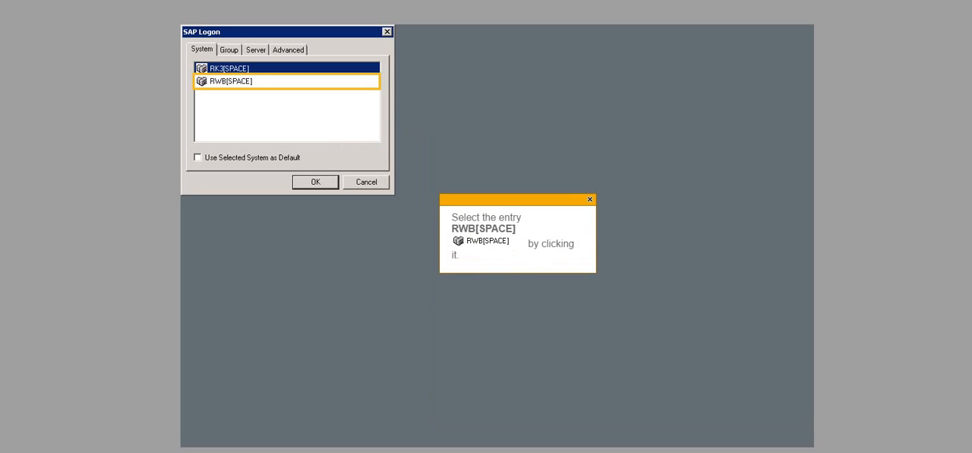
pyautogui.click(231, 82)
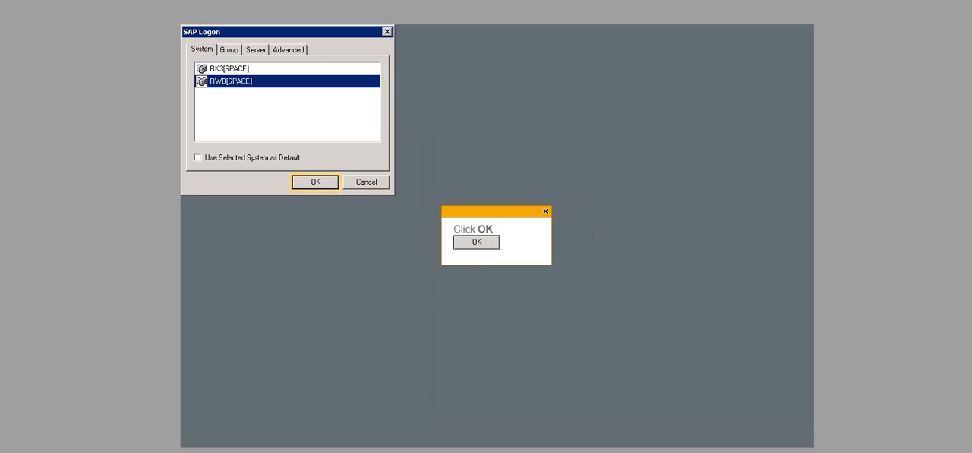
pyautogui.click(315, 182)
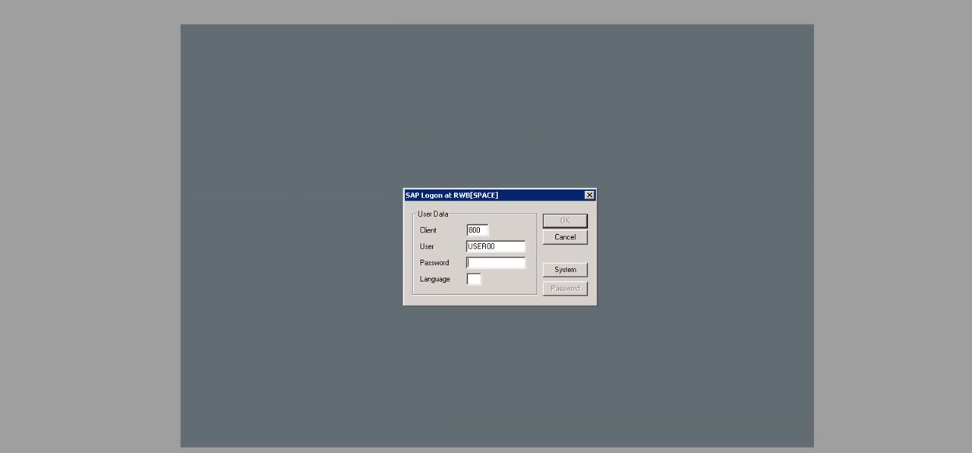
pyautogui.write('123456')
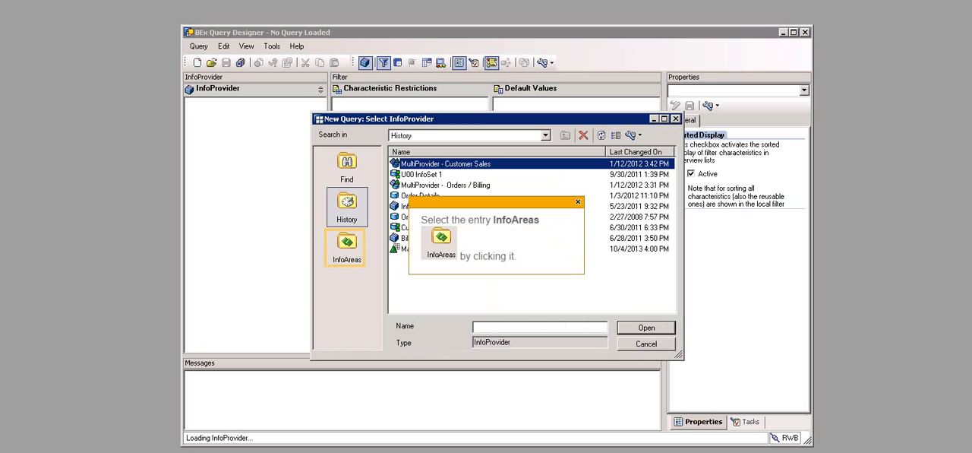
# Step: Base the new query on MultiProvider - Customer Sales from the Sales and Distribution InfoArea within Reporting Layer
pyautogui.click(347, 247)
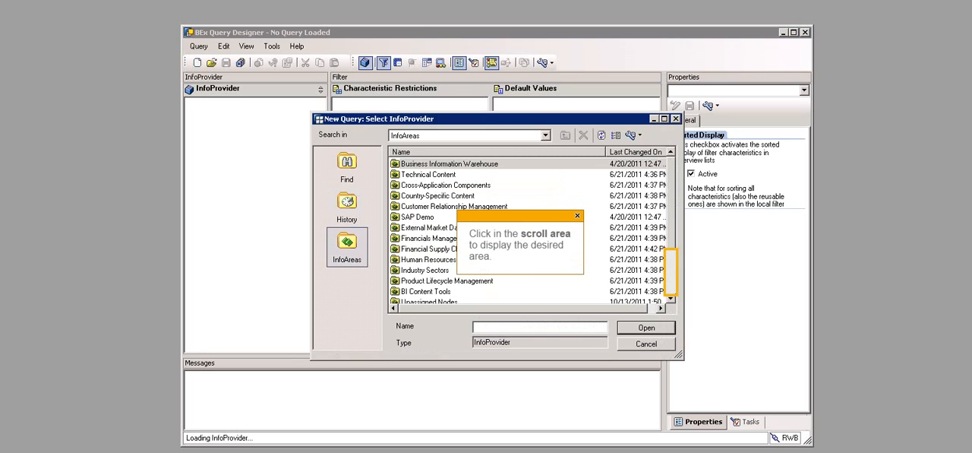
pyautogui.scroll(-2, 532, 228)
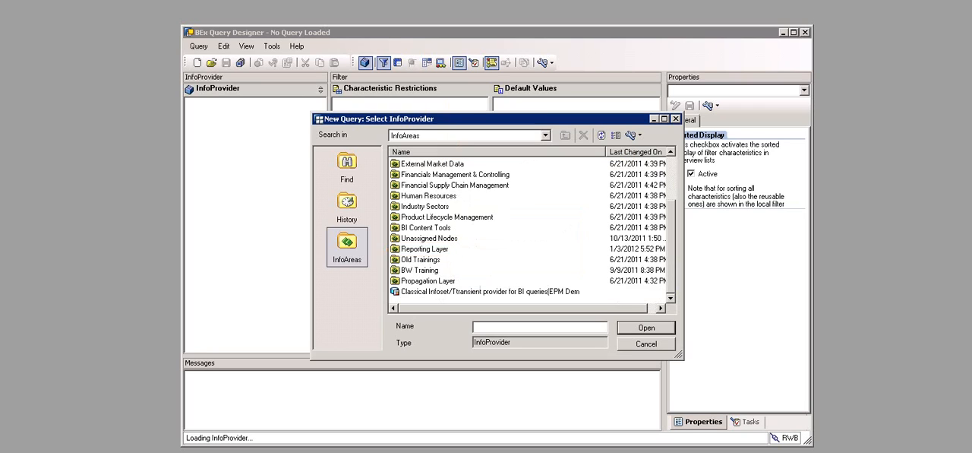
pyautogui.doubleClick(424, 250)
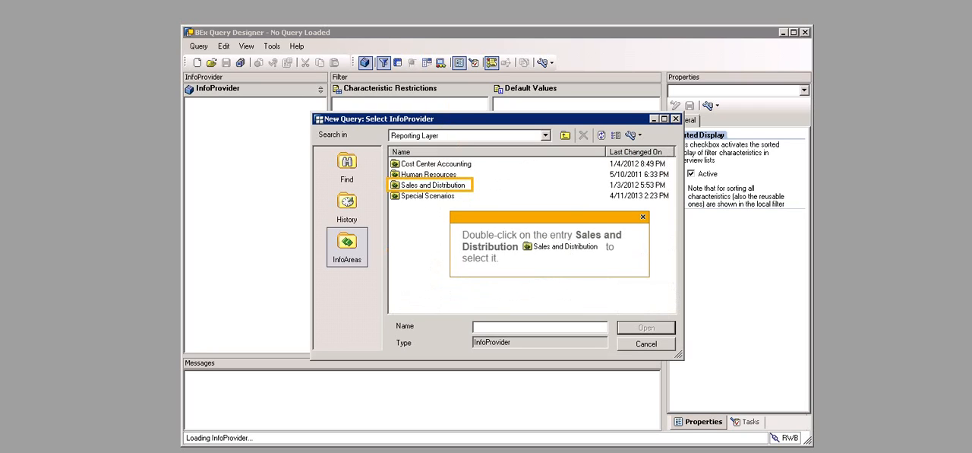
pyautogui.doubleClick(433, 186)
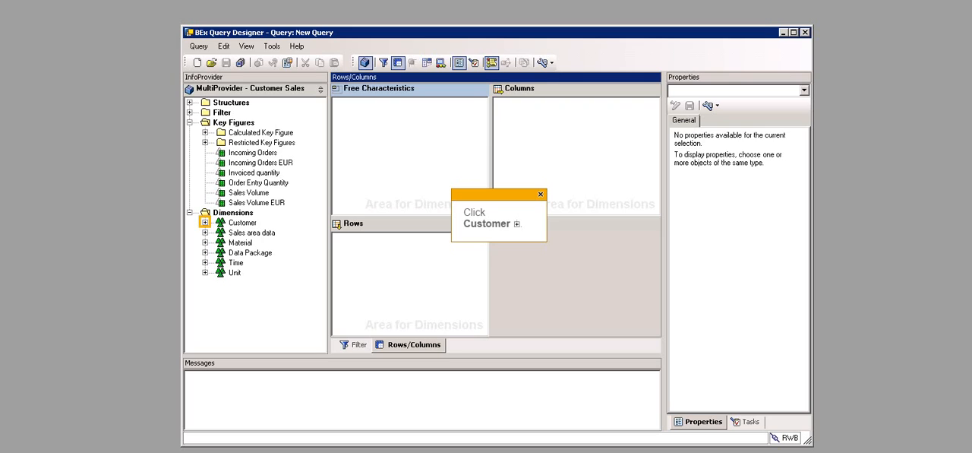
# Step: Place the characteristics Sold to party and Material in the query's rows and the key figure Order Entry Quantity in its columns
pyautogui.click(205, 223)
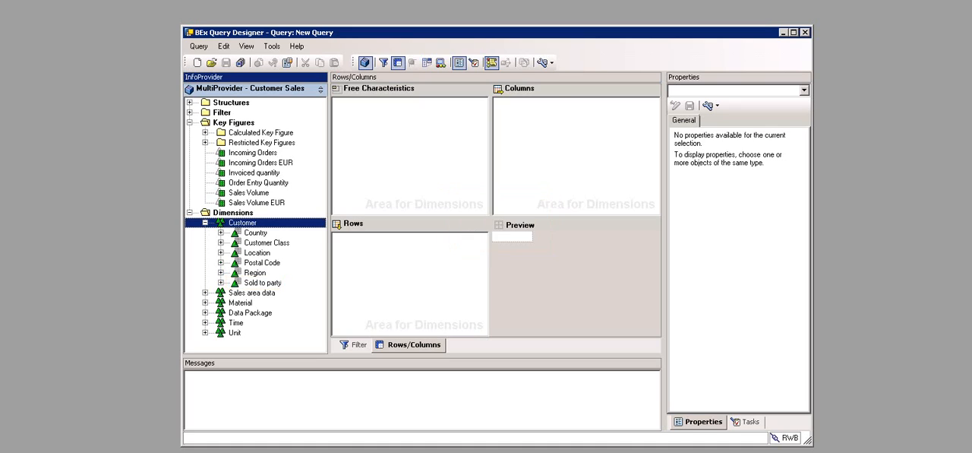
pyautogui.click(263, 283)
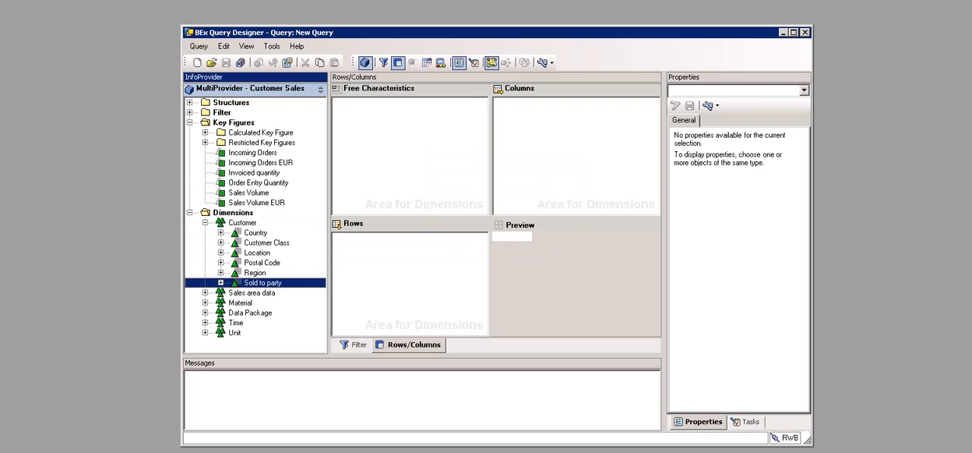
pyautogui.moveTo(263, 282); pyautogui.dragTo(410, 282)
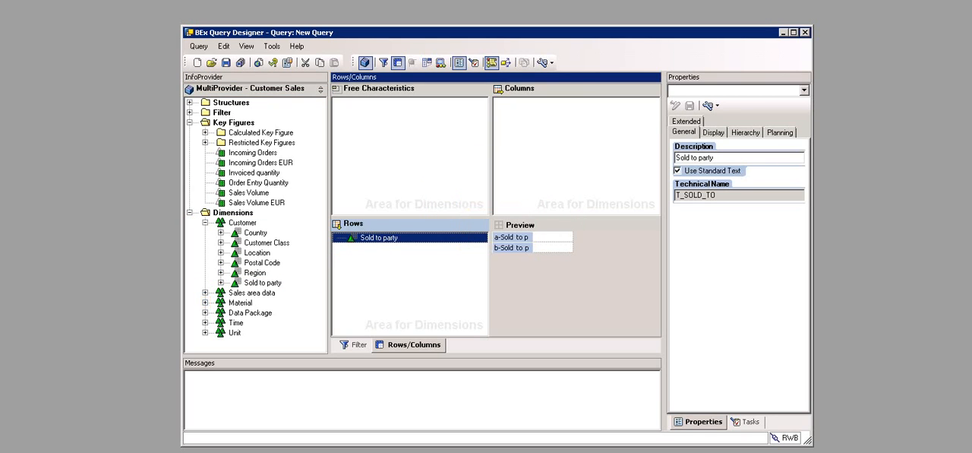
pyautogui.click(205, 302)
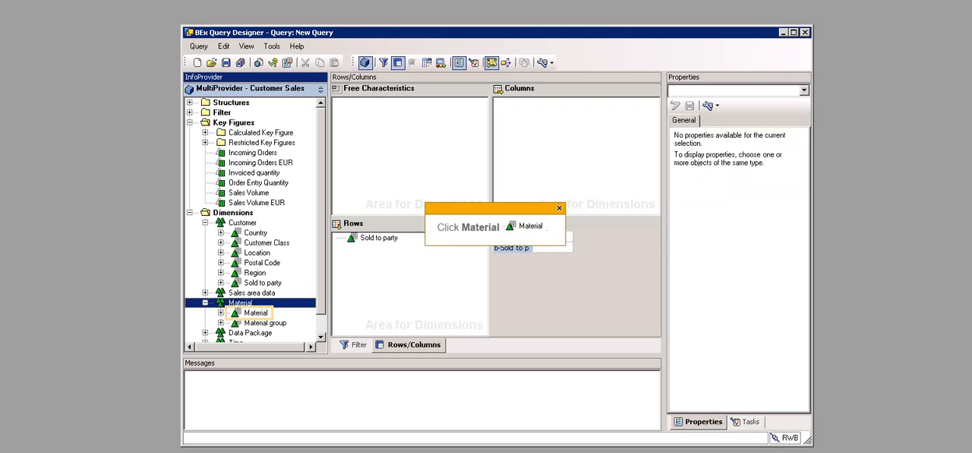
pyautogui.click(256, 313)
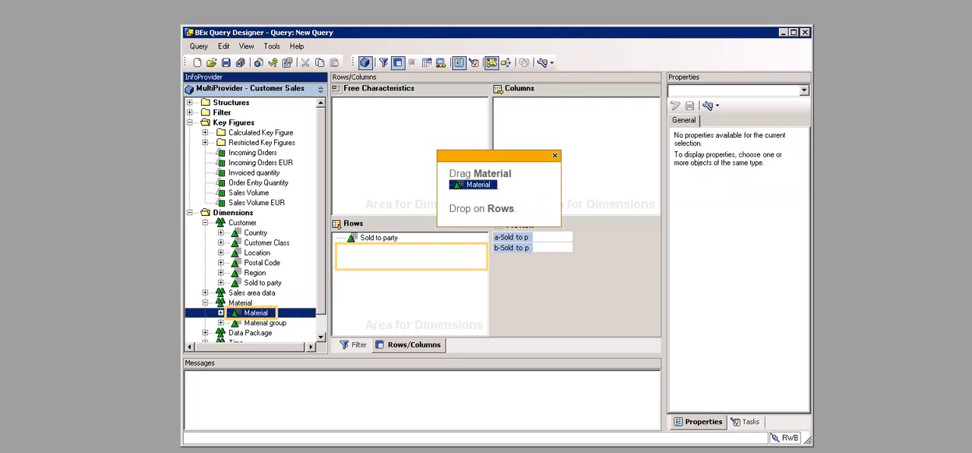
pyautogui.moveTo(256, 313); pyautogui.dragTo(403, 273)
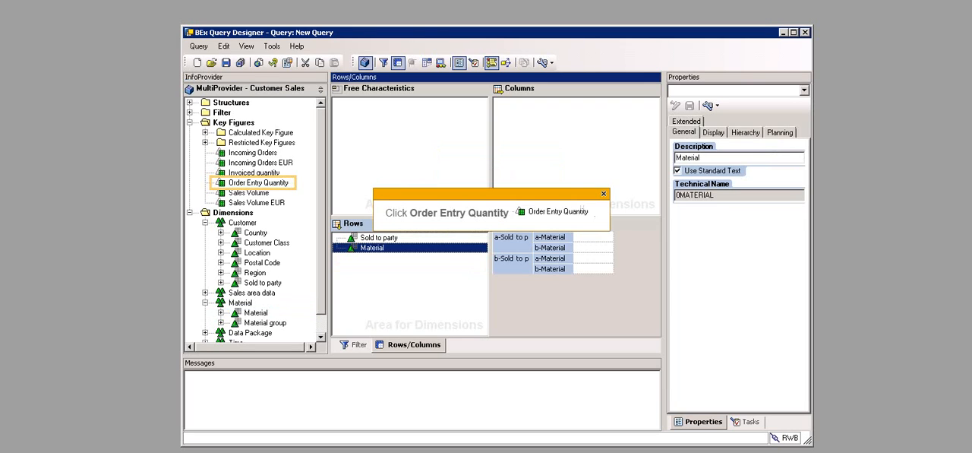
pyautogui.click(258, 183)
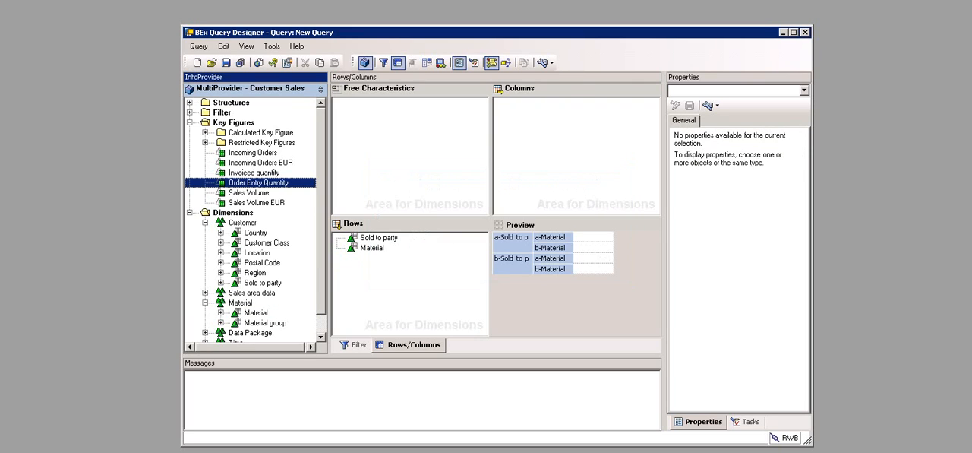
pyautogui.moveTo(258, 182); pyautogui.dragTo(576, 155)
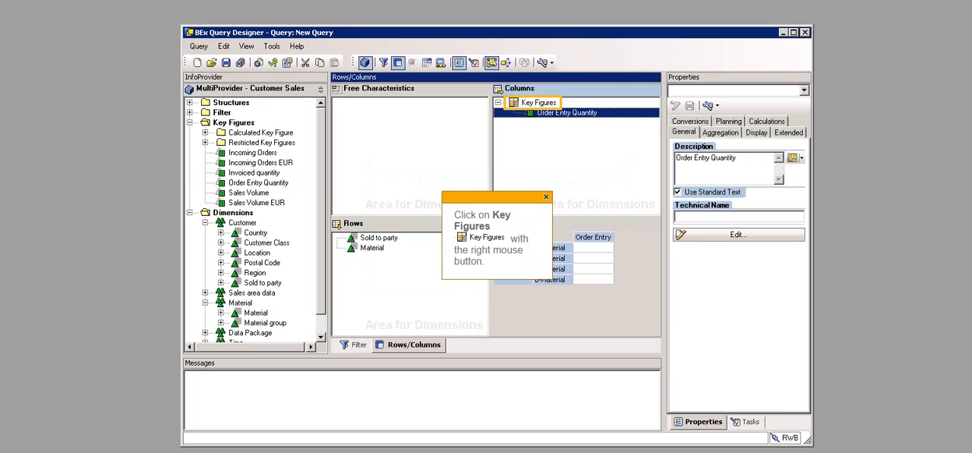
# Step: Add a new formula to the Key Figures structure in the columns and give it the description Total Gross Weight Sold
pyautogui.rightClick(552, 102)
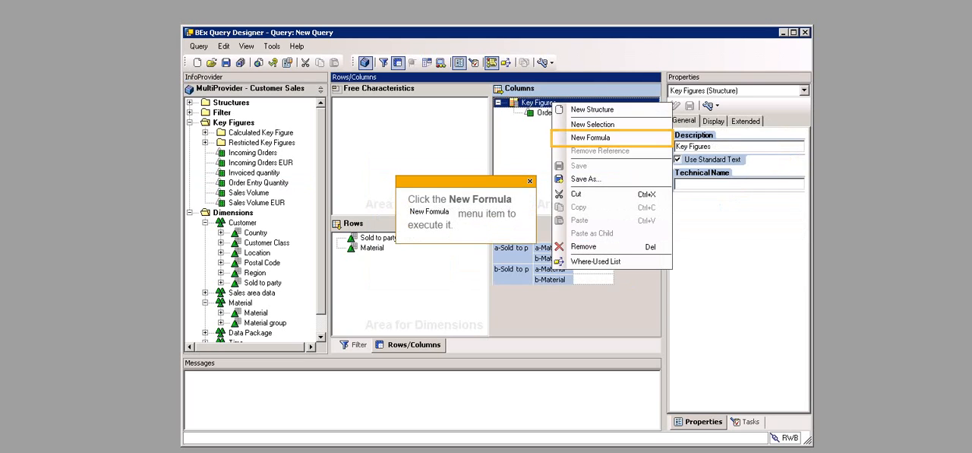
pyautogui.click(590, 137)
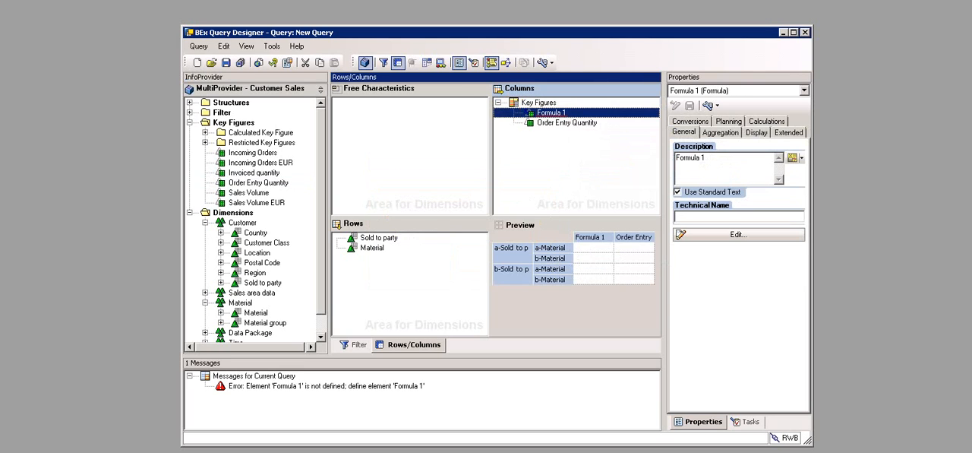
pyautogui.rightClick(551, 113)
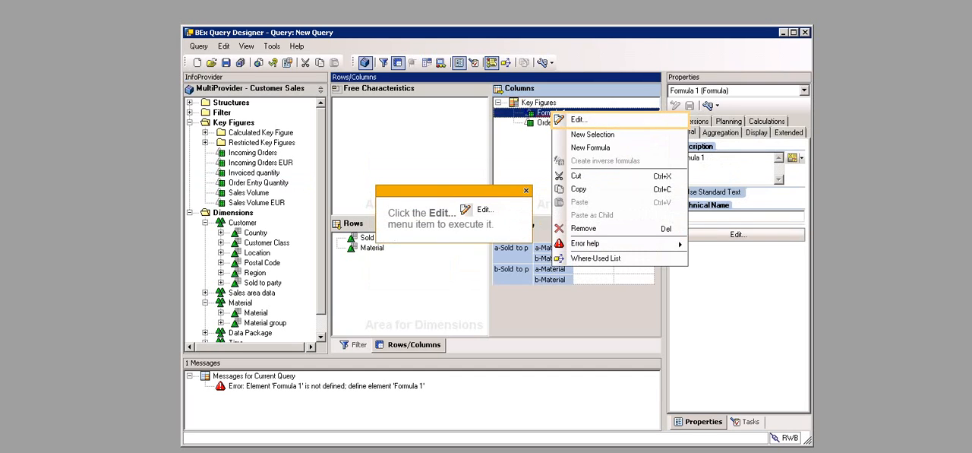
pyautogui.click(579, 120)
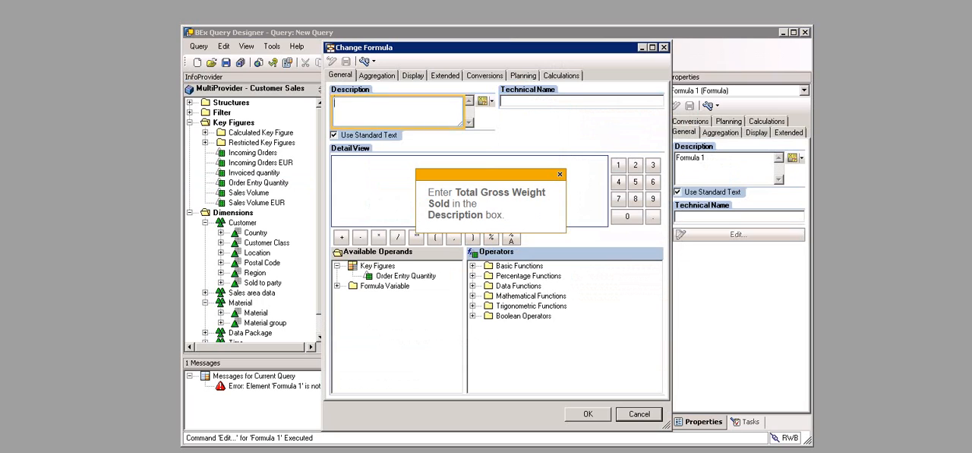
pyautogui.write('Total Gross Weight Sold')
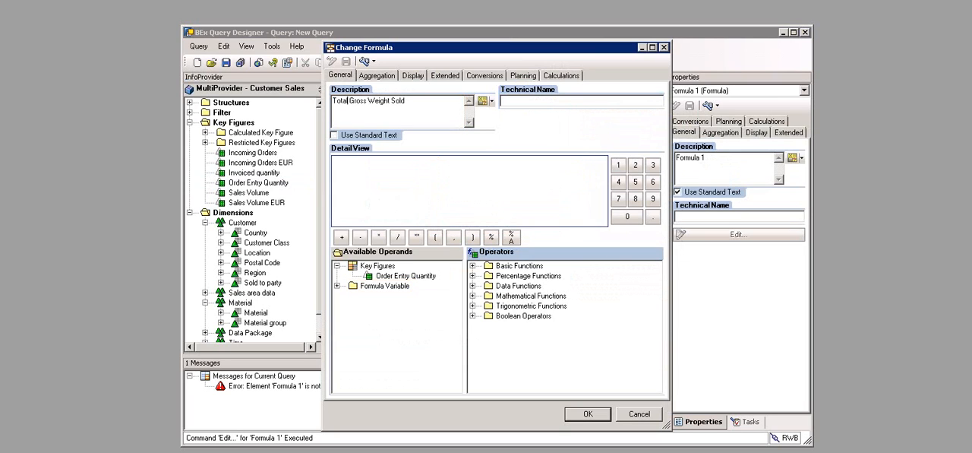
# Step: Create a new formula variable within the Total Gross Weight Sold formula and open it for editing
pyautogui.rightClick(386, 287)
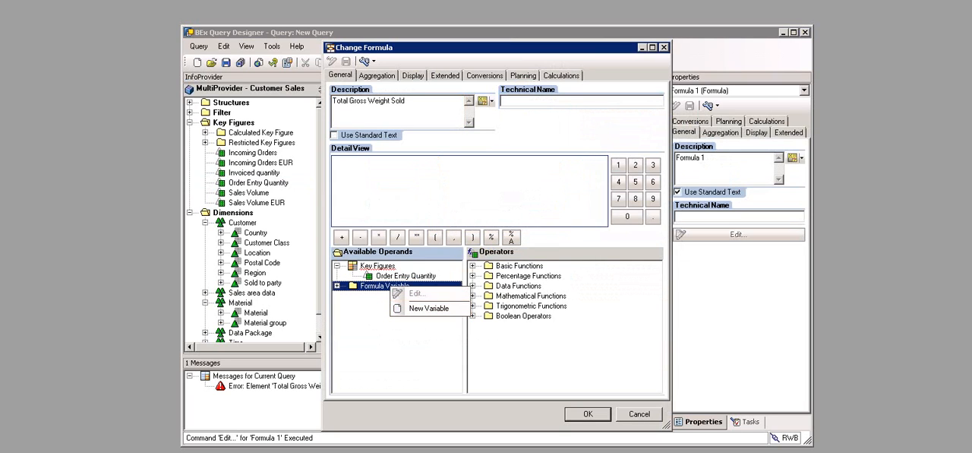
pyautogui.click(428, 309)
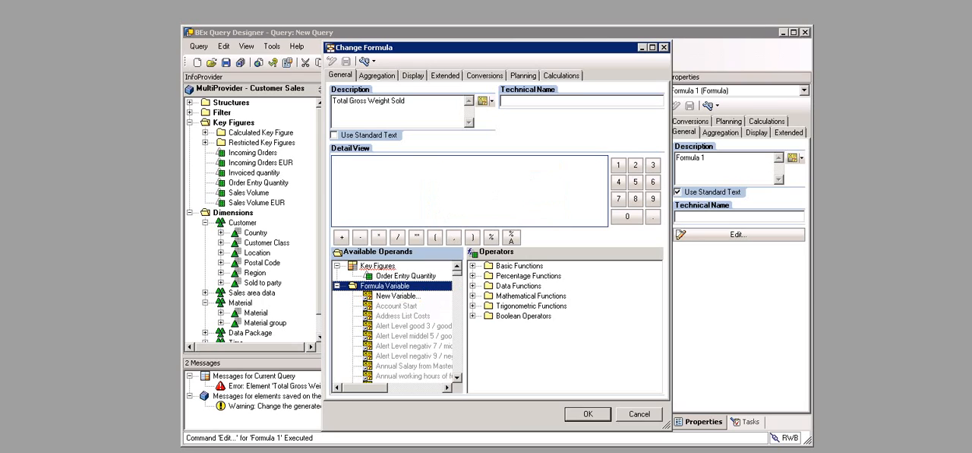
pyautogui.rightClick(388, 296)
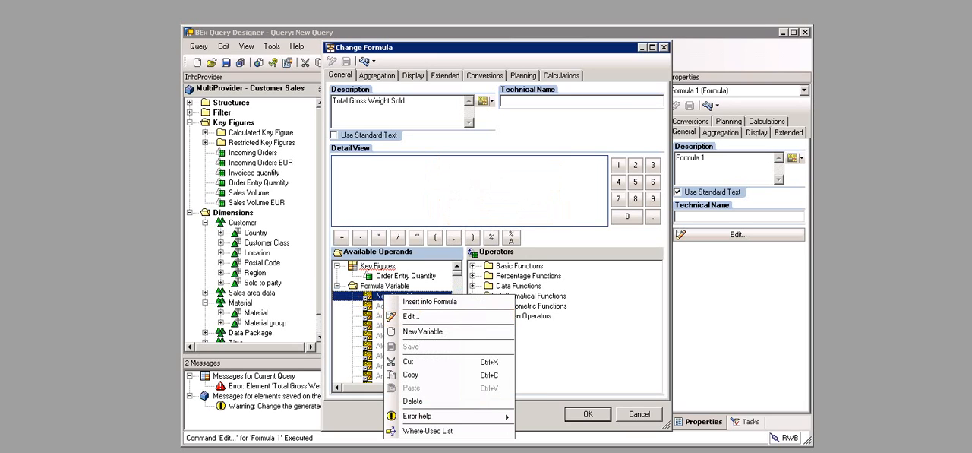
pyautogui.click(411, 316)
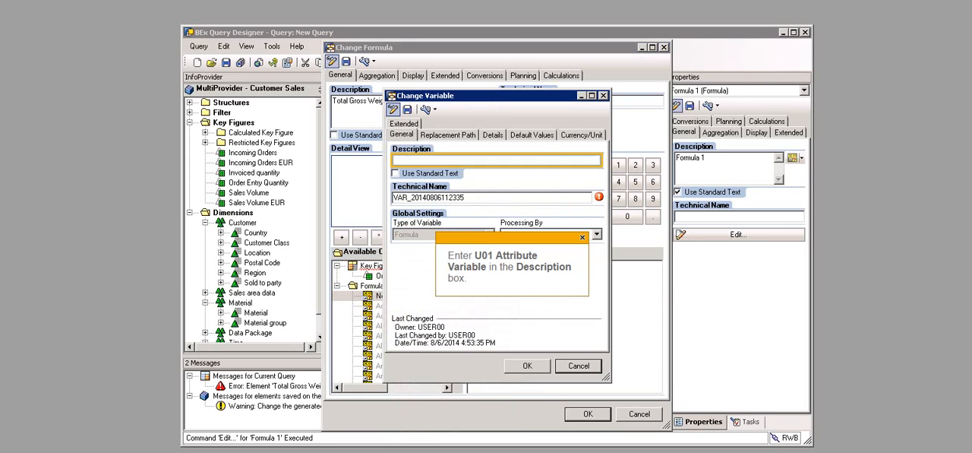
# Step: Define the variable U01 Attribute Variable with technical name U01_VAR_ATTR, processing by Replacement Path, and reference characteristic Material
pyautogui.write('U01 Attribute Variable')
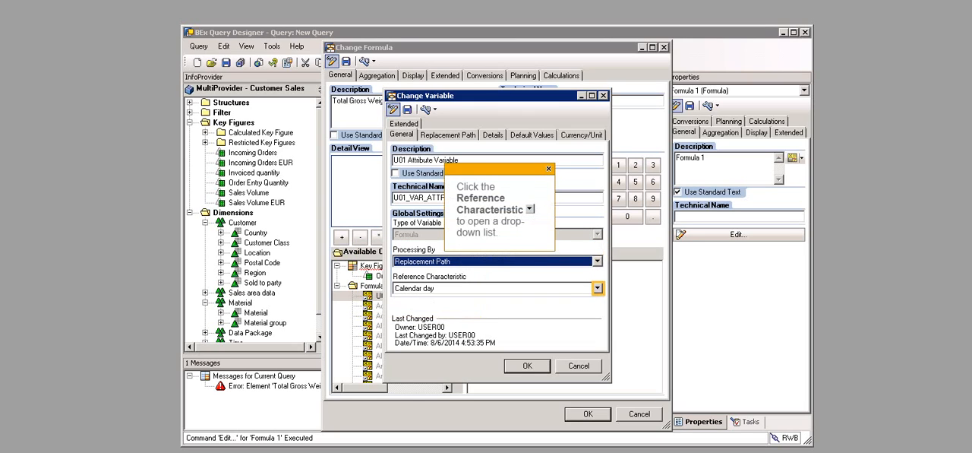
pyautogui.click(598, 288)
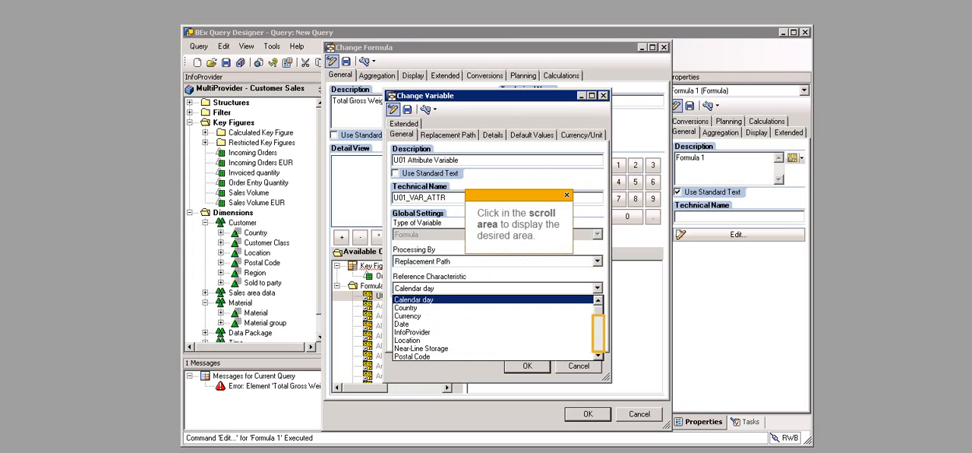
pyautogui.click(599, 335)
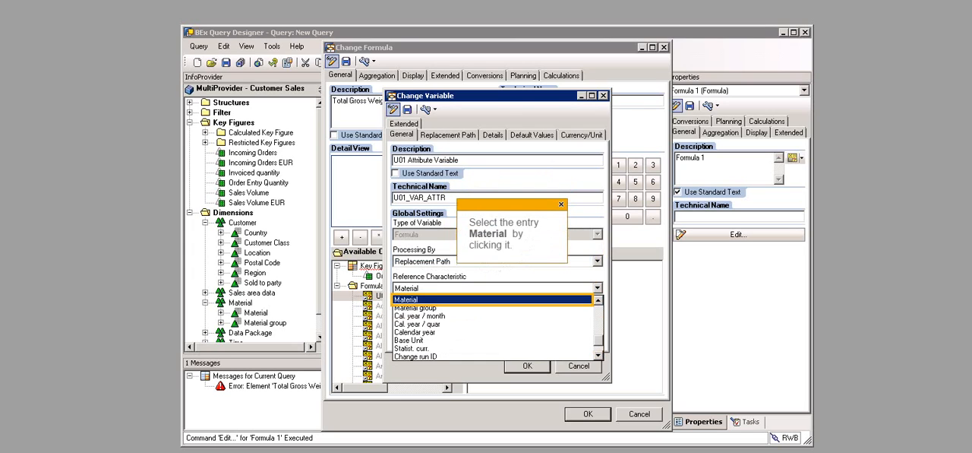
pyautogui.click(448, 299)
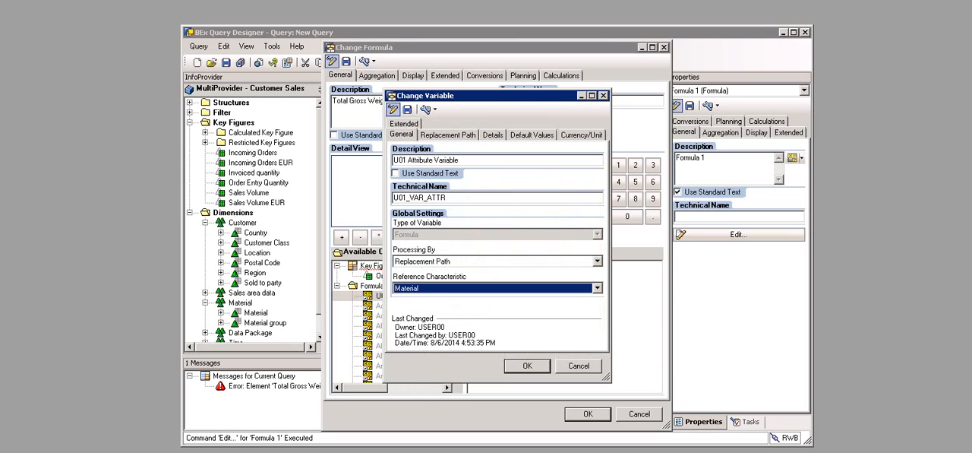
# Step: Set the variable's replacement path to replace with Attribute Value and open the list of available attributes
pyautogui.click(448, 135)
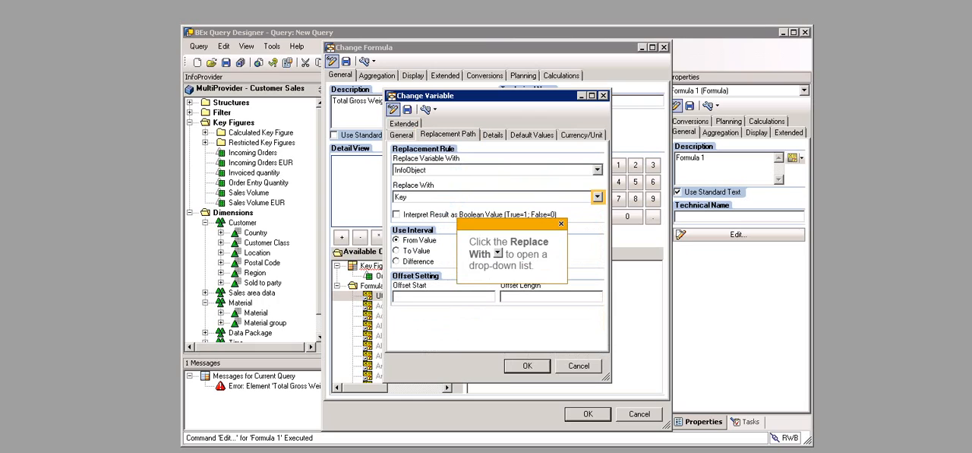
pyautogui.click(598, 196)
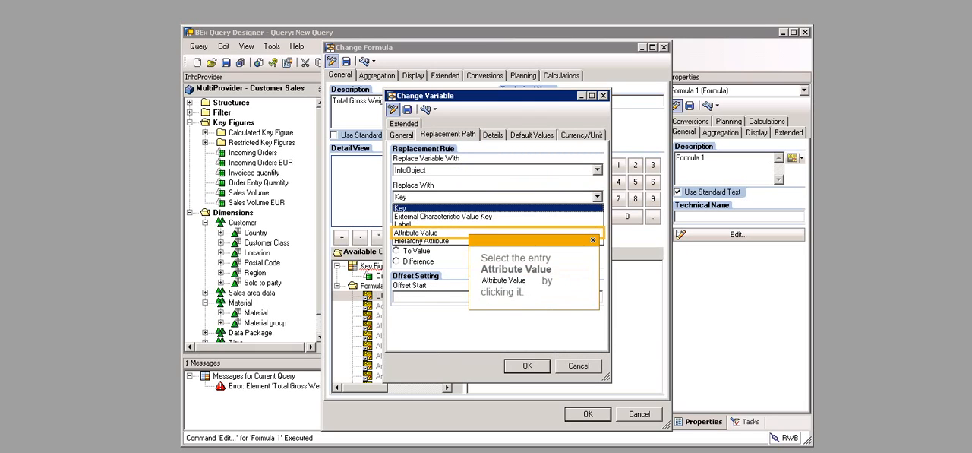
pyautogui.click(416, 232)
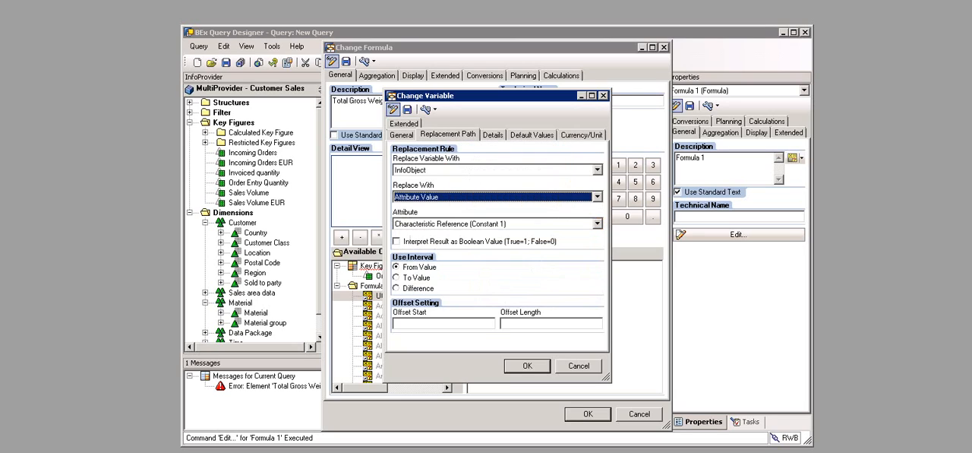
pyautogui.click(598, 223)
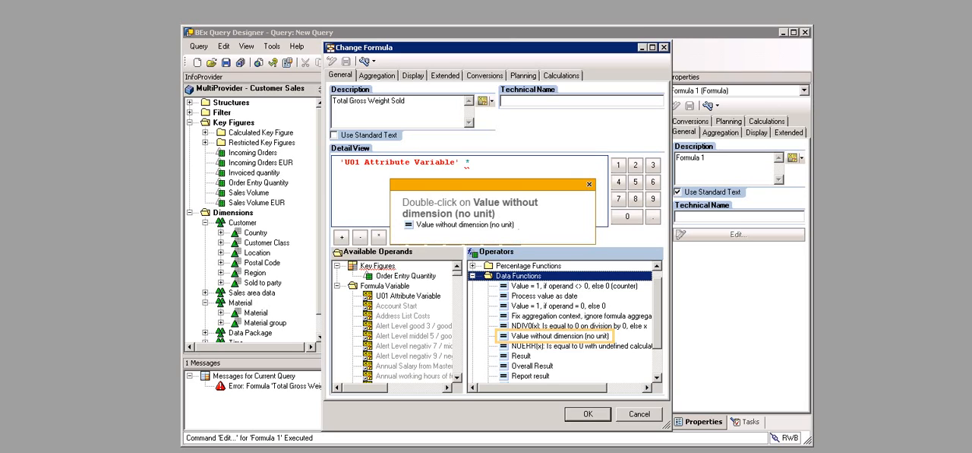
# Step: Complete the formula by multiplying U01 Attribute Variable by the Order Entry Quantity without dimension (NODIM), and accept it
pyautogui.doubleClick(559, 335)
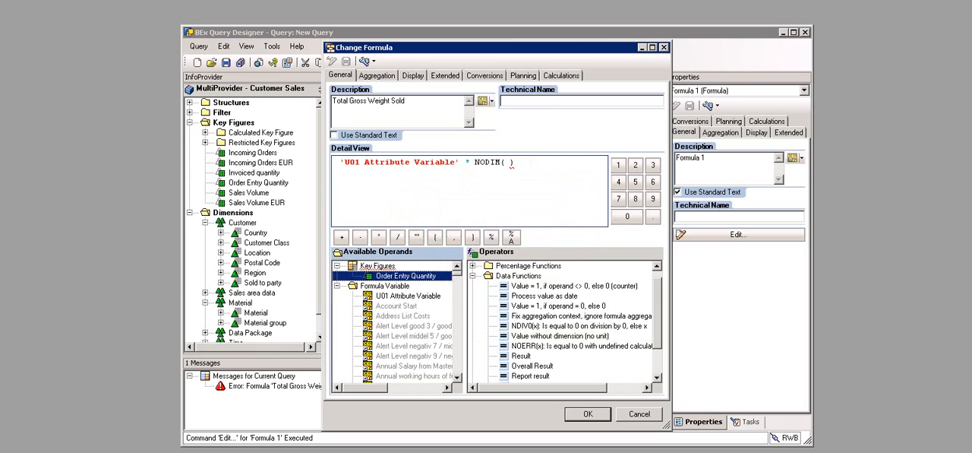
pyautogui.moveTo(406, 276); pyautogui.dragTo(508, 163)
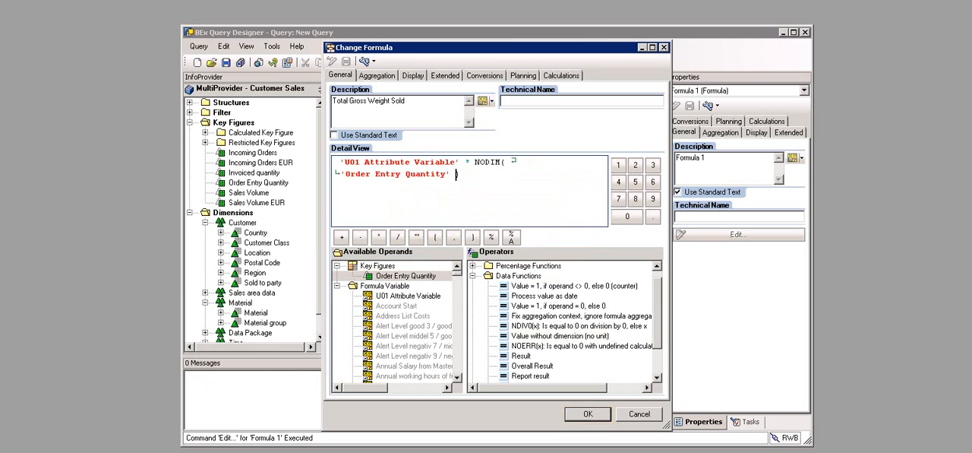
pyautogui.click(588, 414)
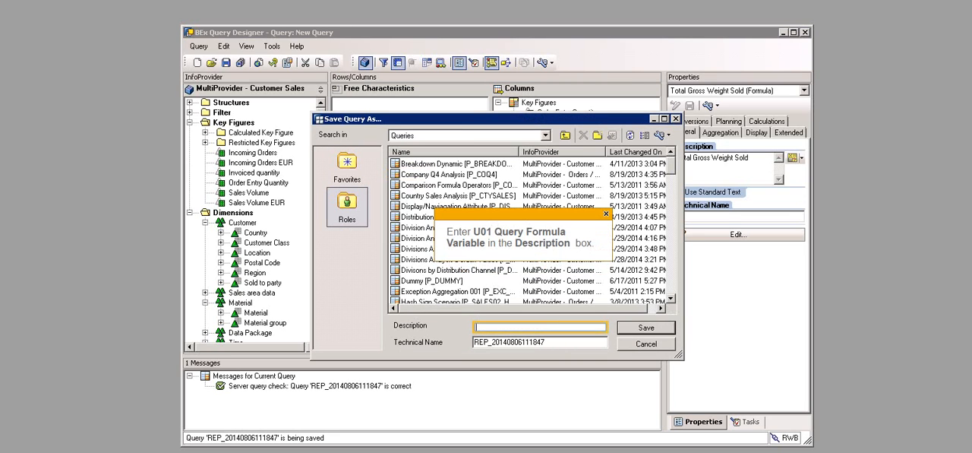
# Step: Enter U01 Query Formula Variable as the description for saving the query
pyautogui.write('U01 Query Formula Variable')
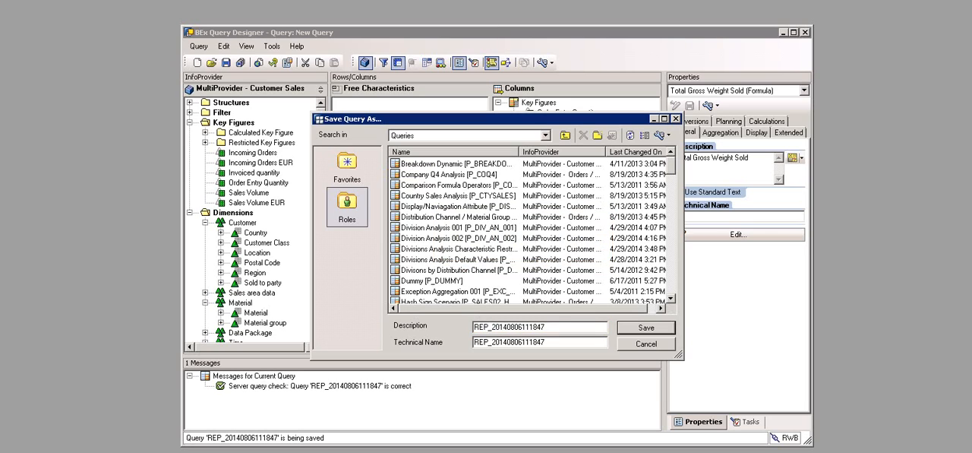
pyautogui.press('Tab')
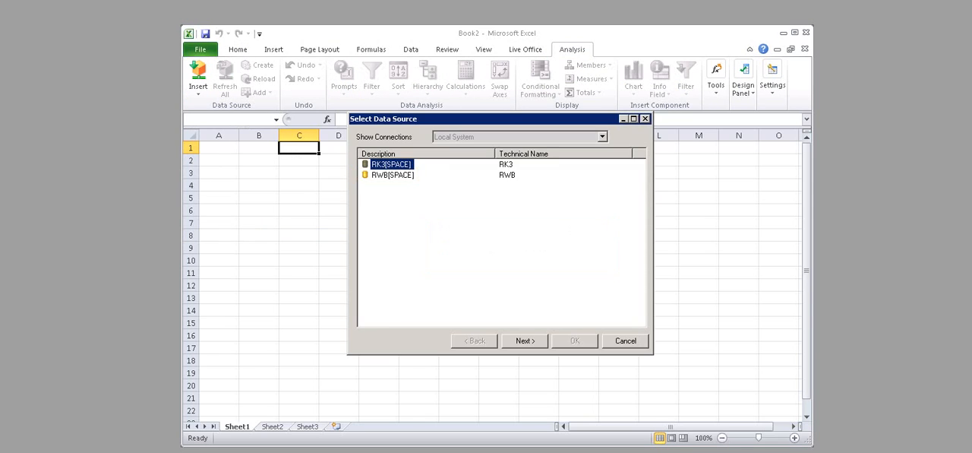
# Step: In Excel, log on to the RWB system with the account password and search its data sources for U01_QD_VAR003
pyautogui.click(392, 175)
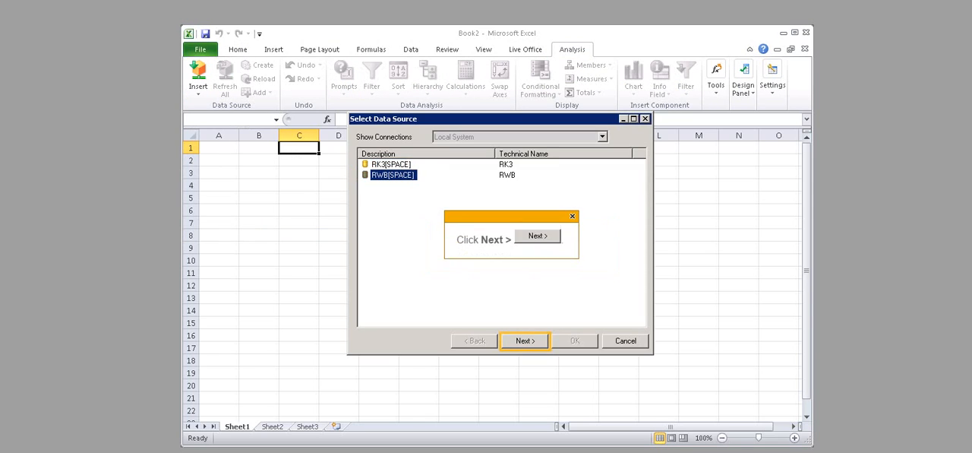
pyautogui.click(524, 341)
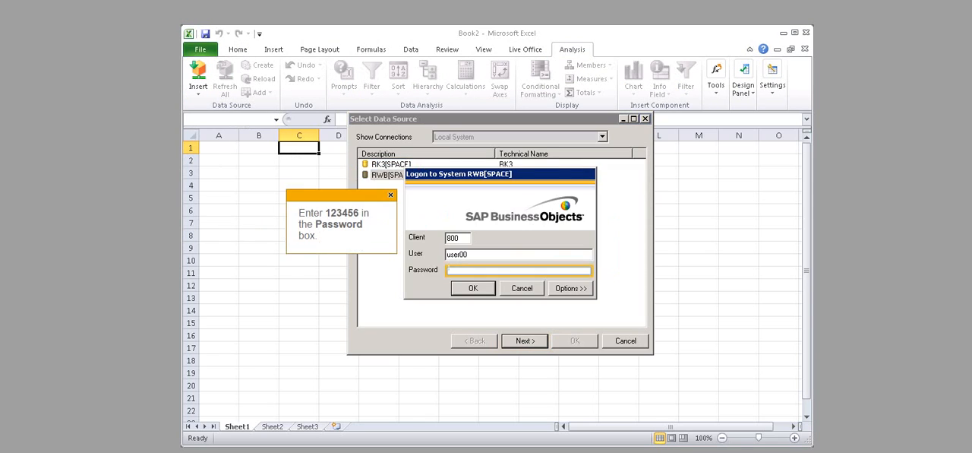
pyautogui.write('123456')
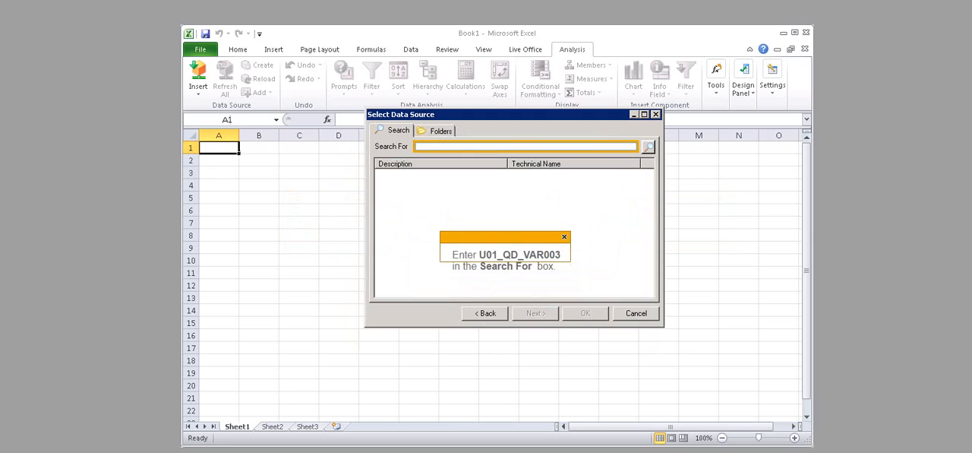
pyautogui.write('U01_QD_VAR003')
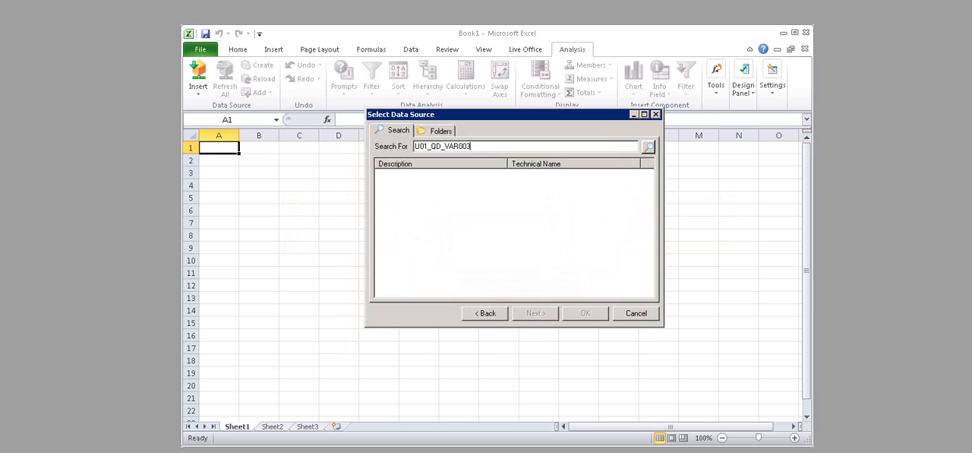
pyautogui.press('Return')
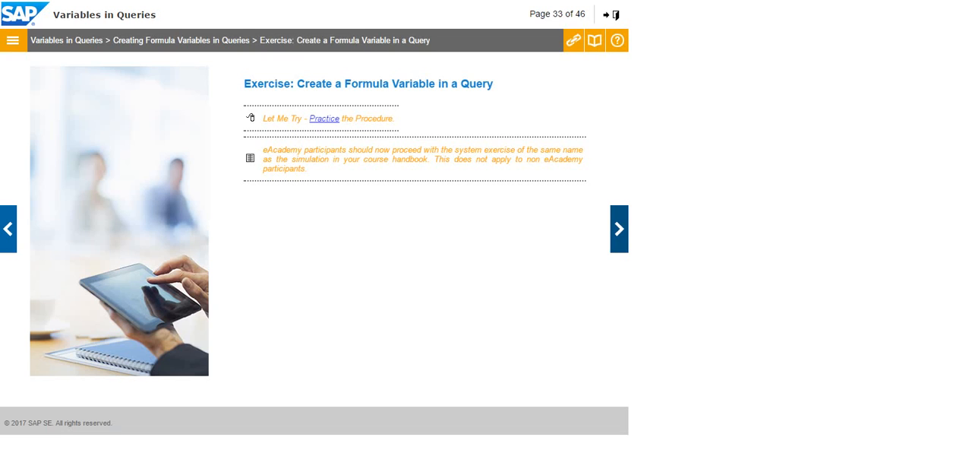
# Step: Advance the course past the formula variables summary to the Business Content Variables page and show its audio transcript
pyautogui.click(619, 229)
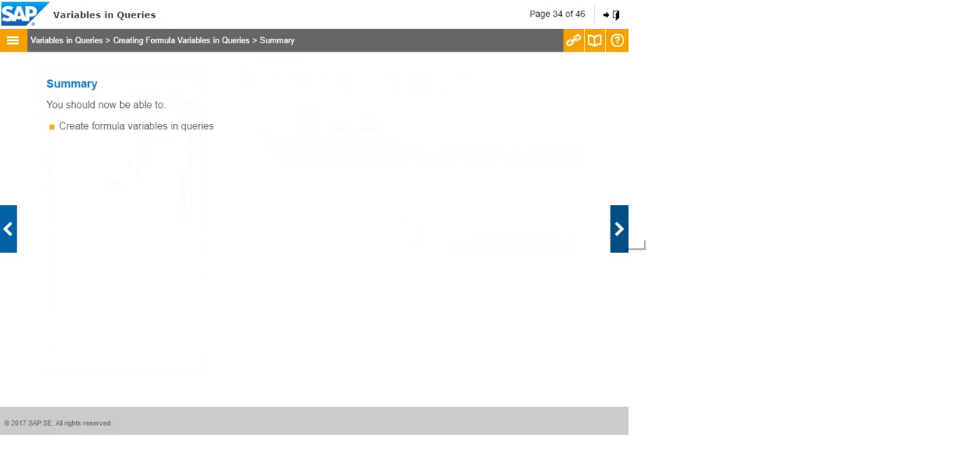
pyautogui.click(619, 229)
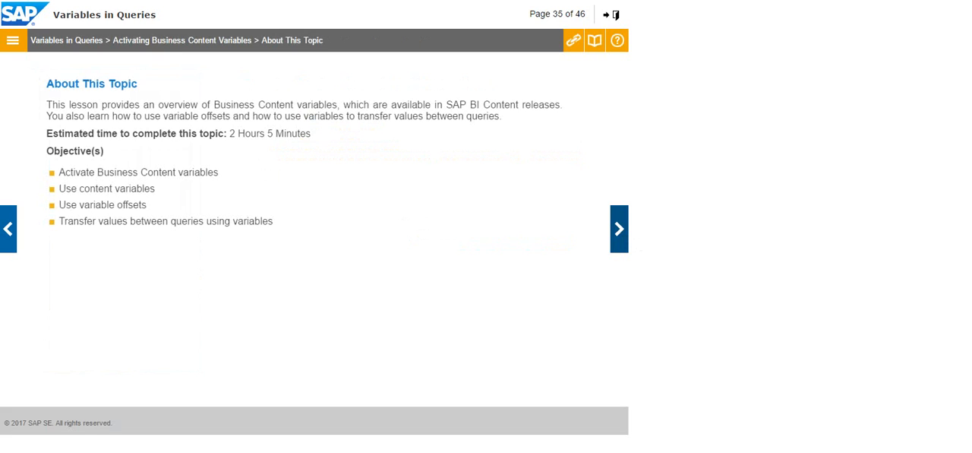
pyautogui.click(619, 229)
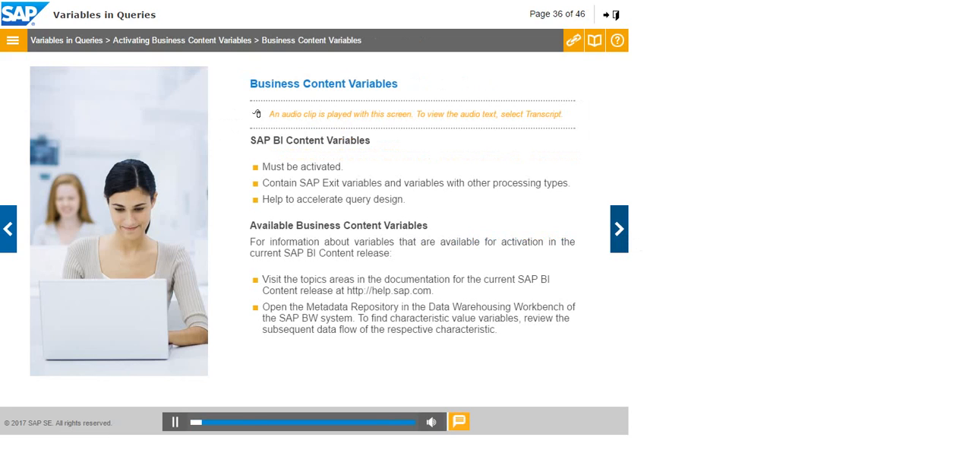
pyautogui.click(458, 421)
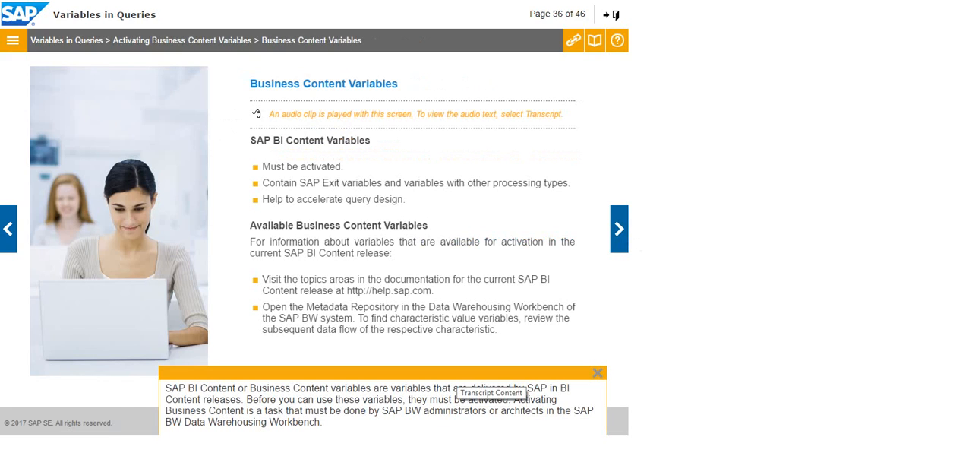
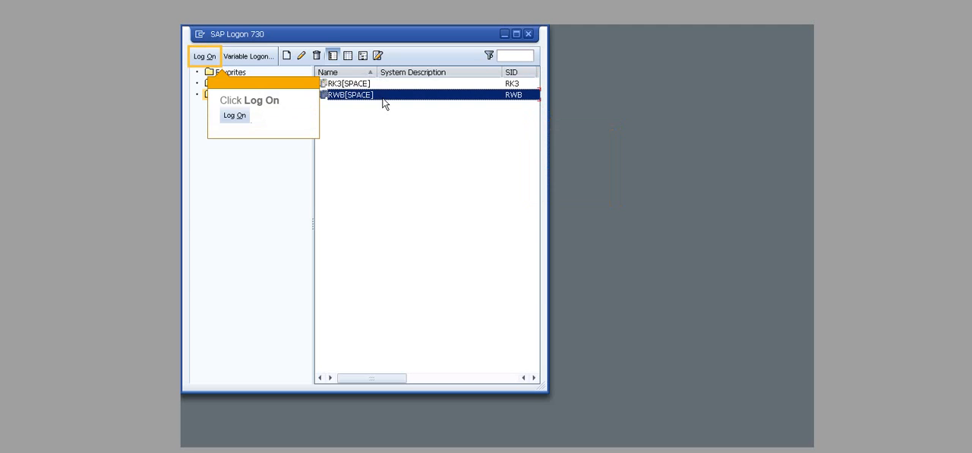
# Step: Log on to the RWB[SPACE] system, filling in the user name and the account password
pyautogui.click(201, 59)
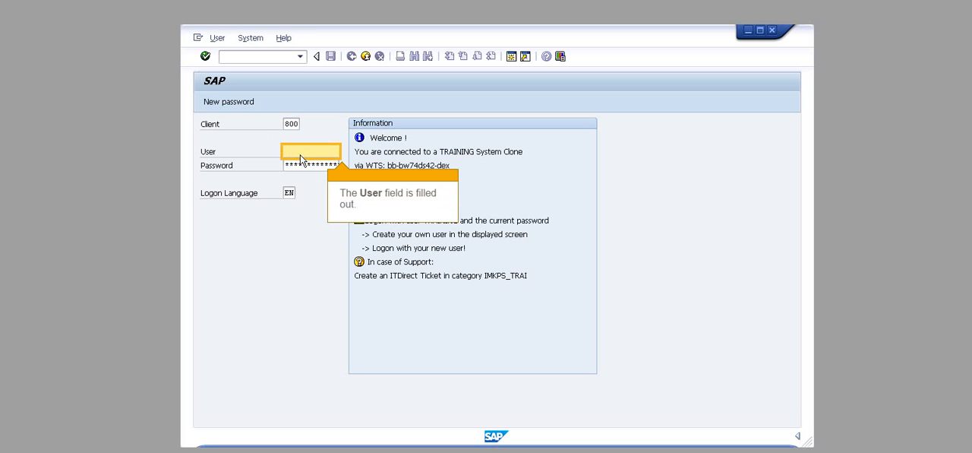
pyautogui.write('user00')
pyautogui.press('Tab')
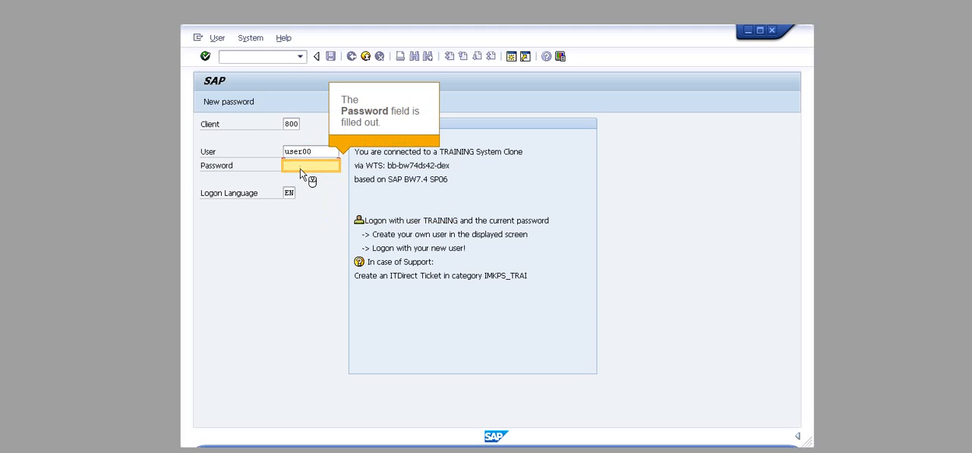
pyautogui.write('welcome')
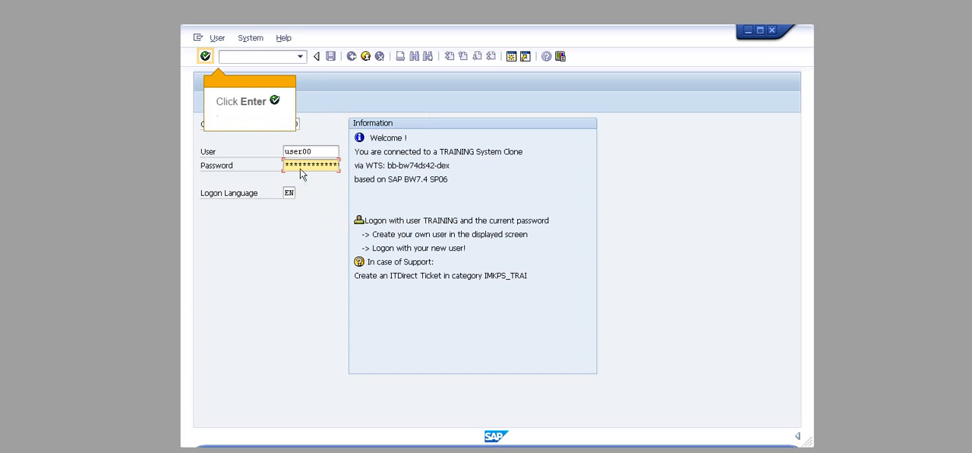
pyautogui.click(205, 57)
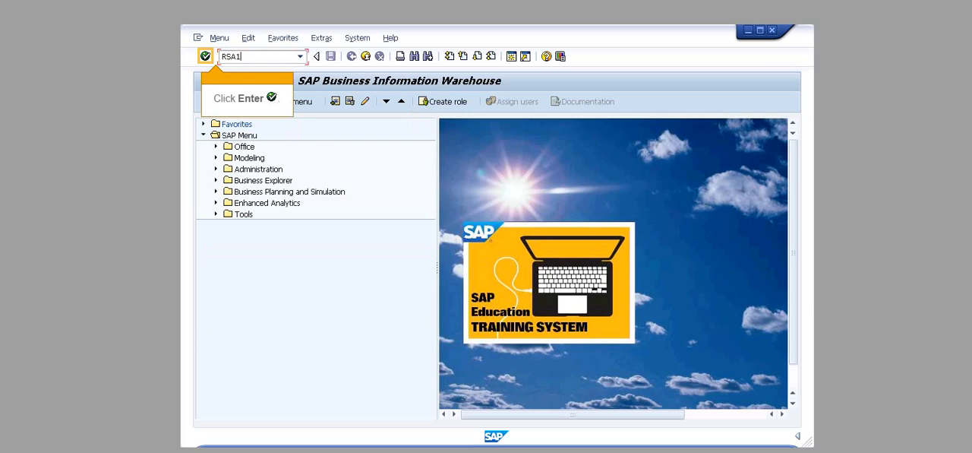
# Step: Run transaction RSA1 and open the list of InfoObjects in the Metadata Repository
pyautogui.click(204, 58)
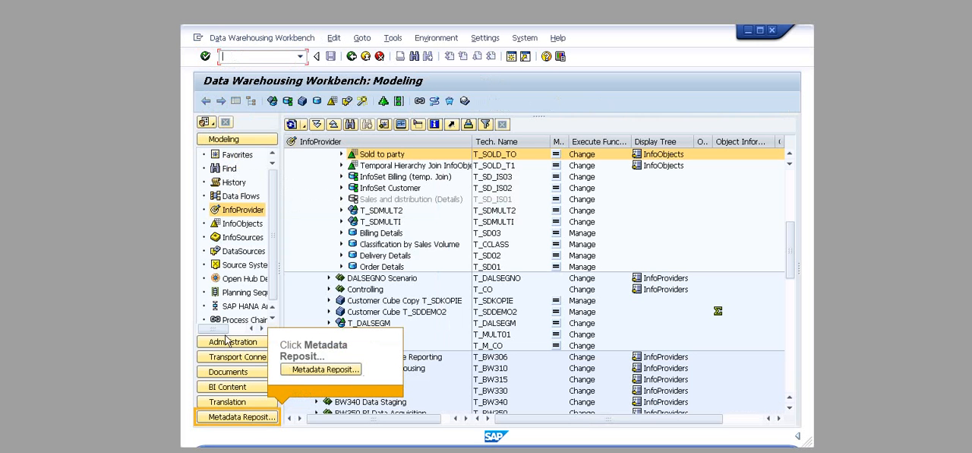
pyautogui.click(227, 418)
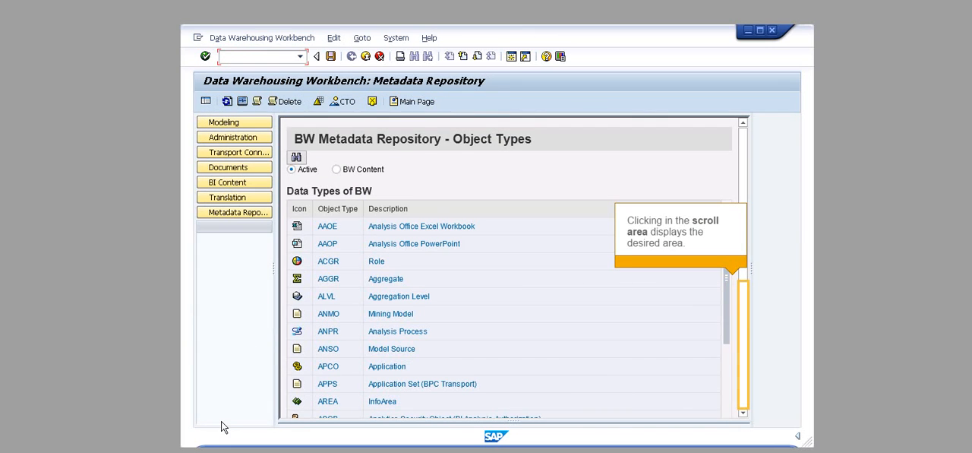
pyautogui.click(744, 389)
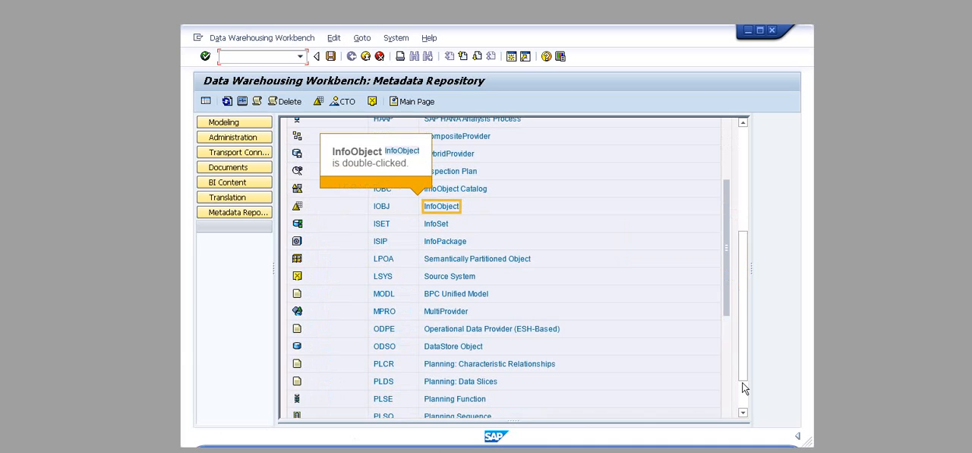
pyautogui.doubleClick(441, 208)
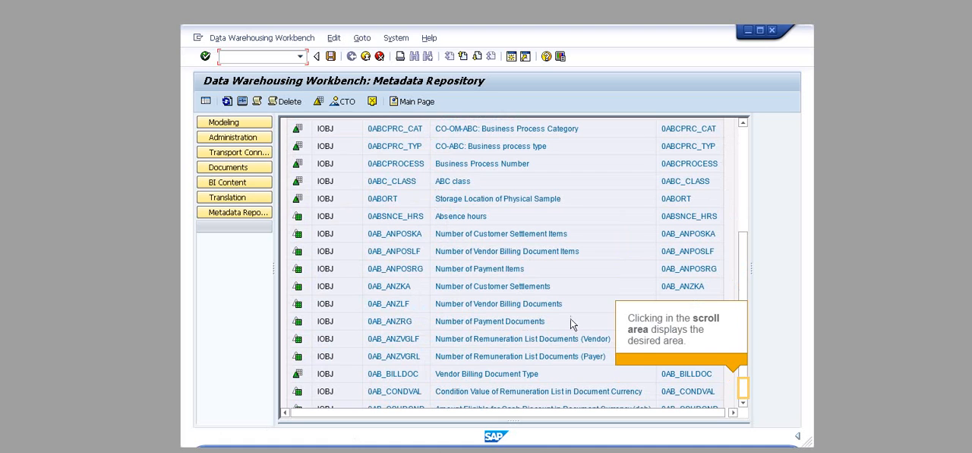
# Step: Open the Calendar year/month InfoObject, review the objects in its subsequent data flow, and exit the transaction
pyautogui.click(744, 398)
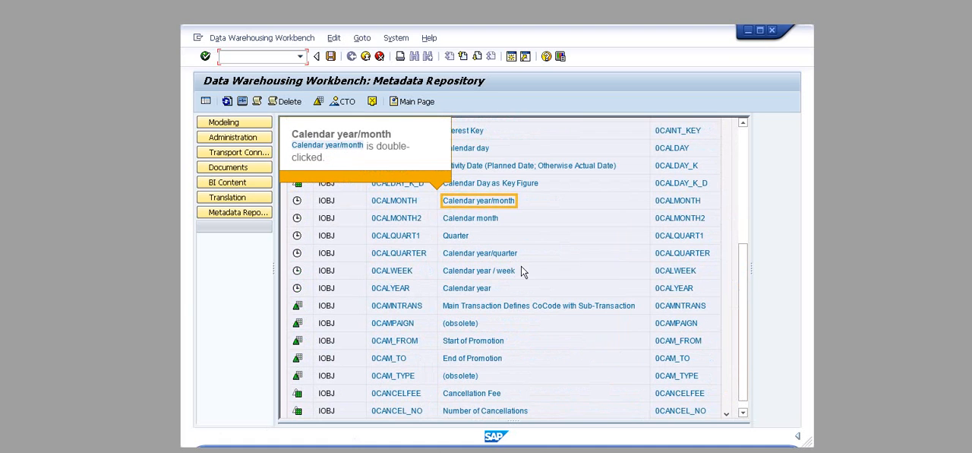
pyautogui.doubleClick(467, 205)
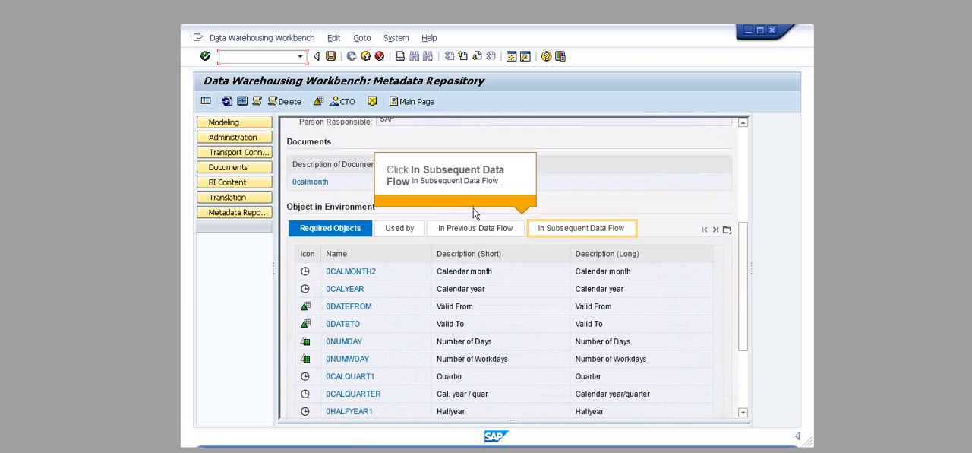
pyautogui.click(544, 235)
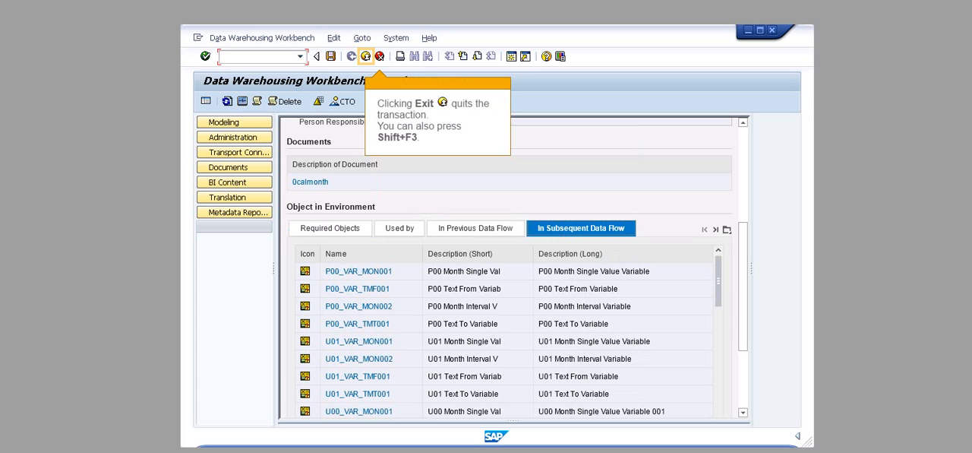
pyautogui.click(366, 57)
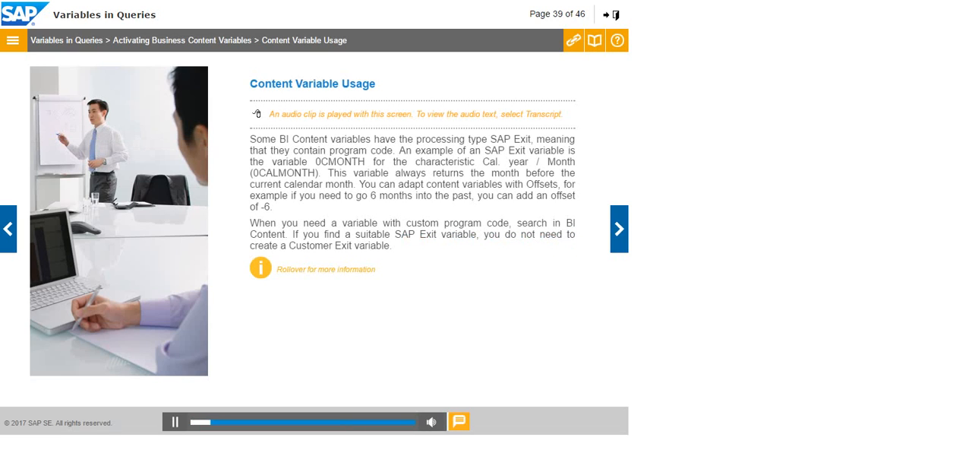
# Step: Read the additional note and the audio transcript on the Content Variable Usage page, and close the transcript
pyautogui.moveTo(261, 267)
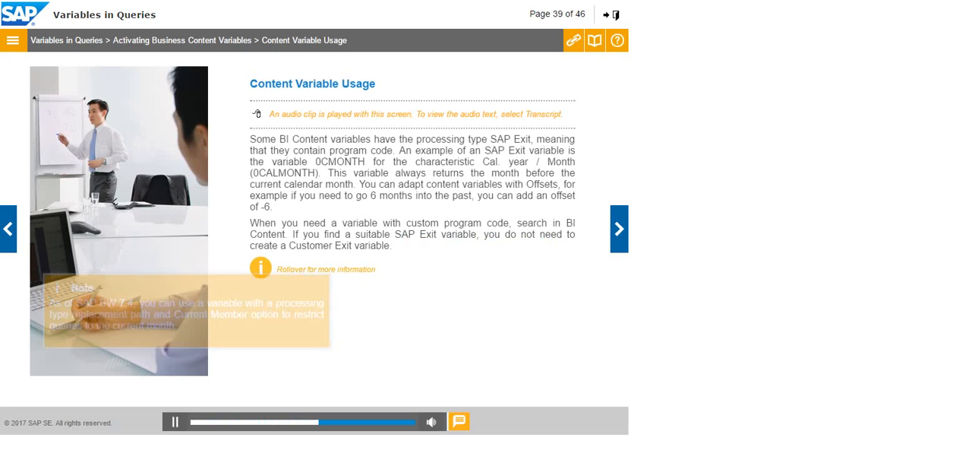
pyautogui.click(459, 422)
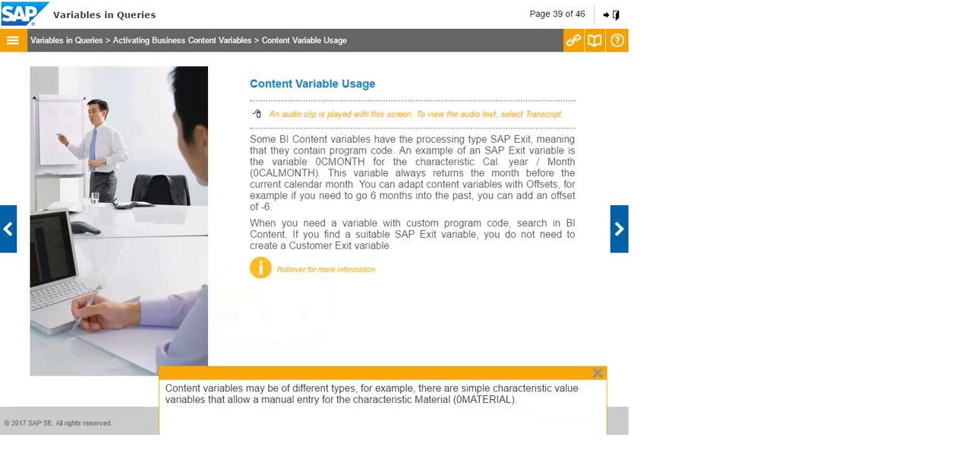
pyautogui.click(598, 373)
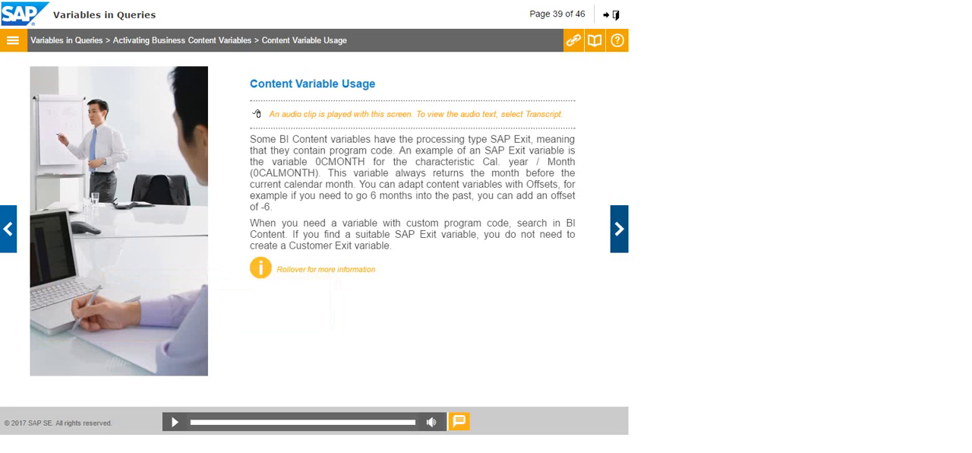
# Step: Advance the course through the knowledge tests and Variable Offset Usage to the exercise on variables delivered with Business Content
pyautogui.click(619, 228)
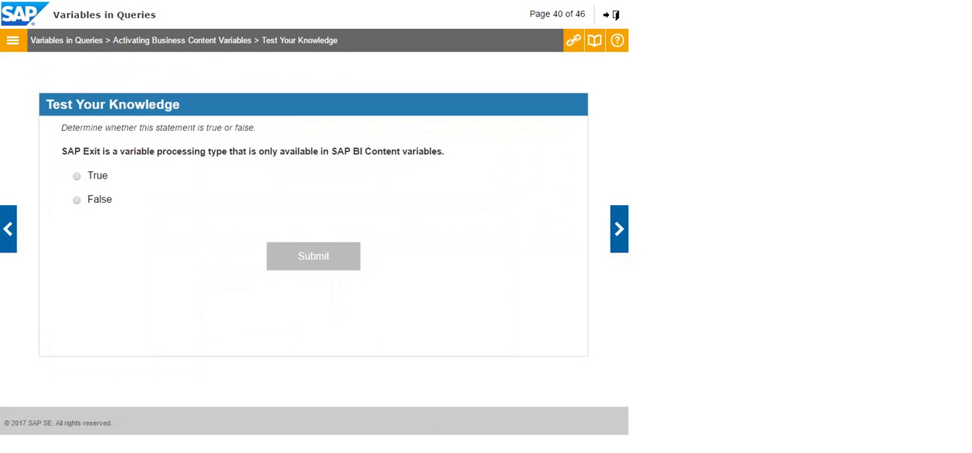
pyautogui.click(619, 228)
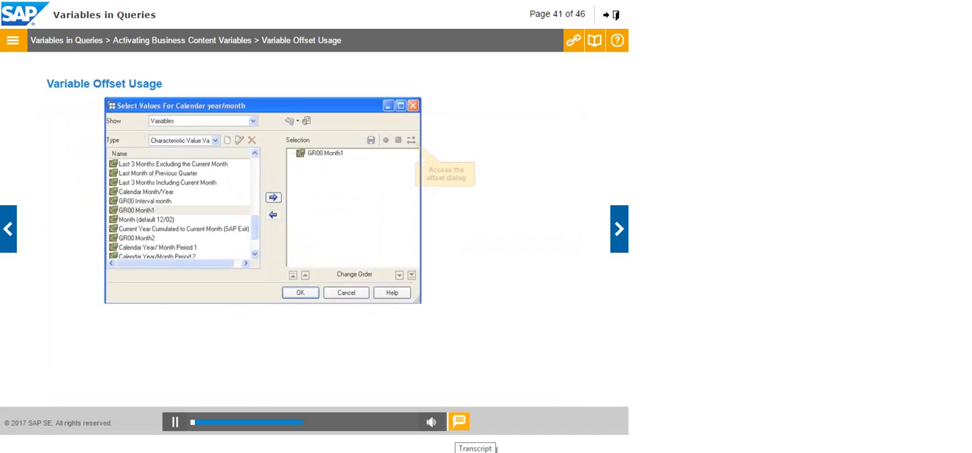
pyautogui.click(458, 422)
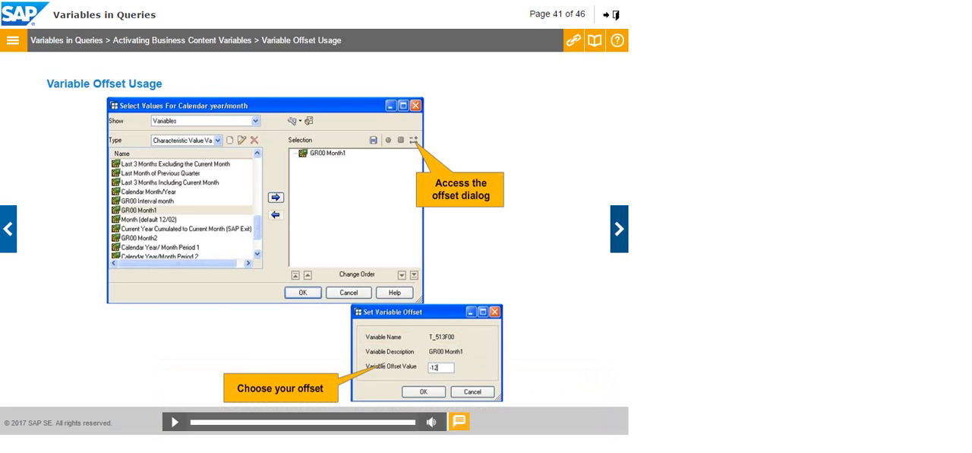
pyautogui.click(619, 228)
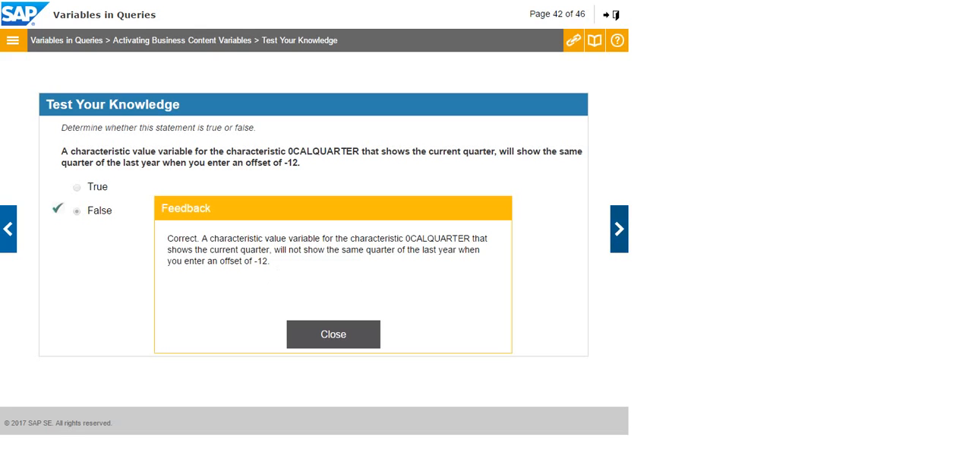
pyautogui.click(619, 229)
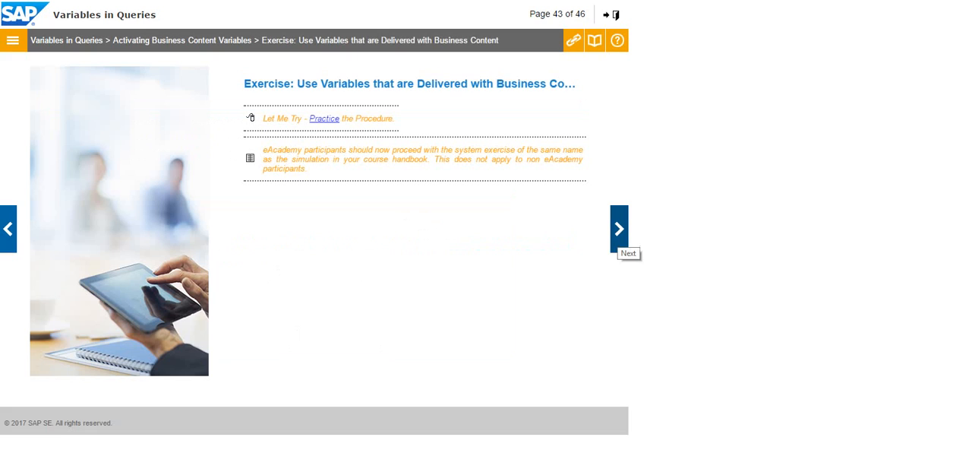
# Step: Start the exercise's practice simulation and log on to RWB[SPACE] with the account password
pyautogui.click(324, 119)
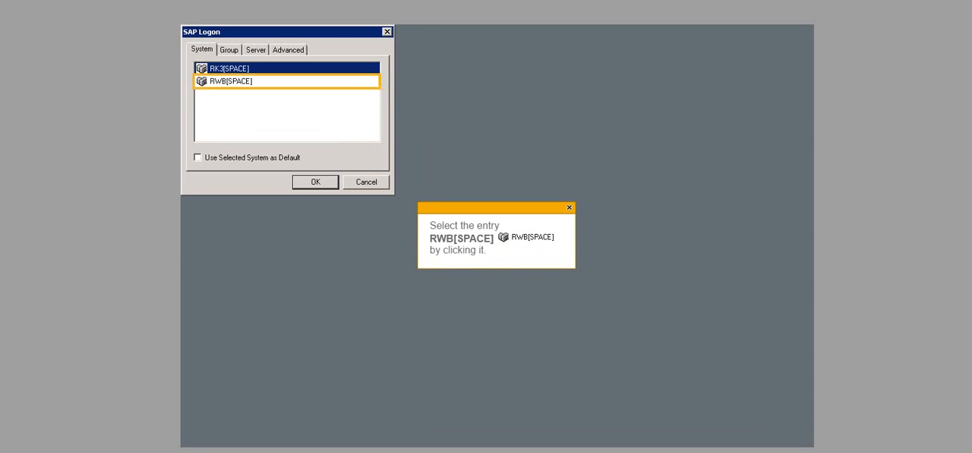
pyautogui.click(231, 81)
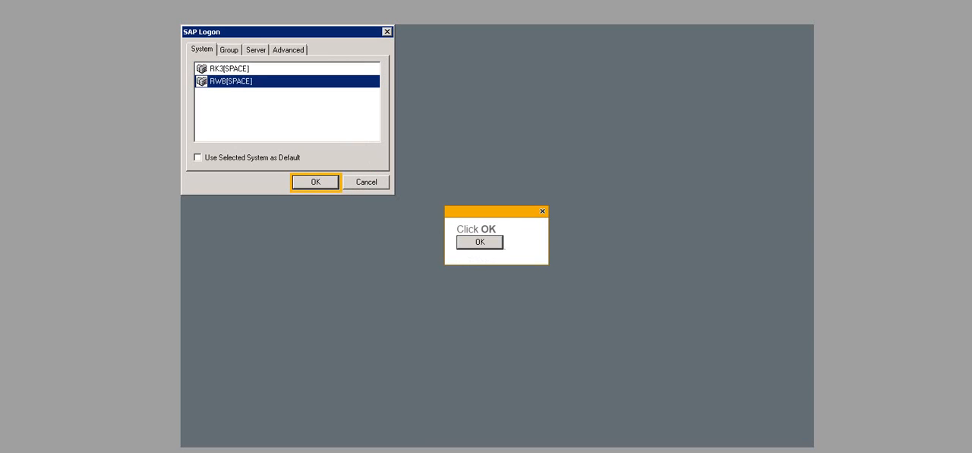
pyautogui.click(316, 183)
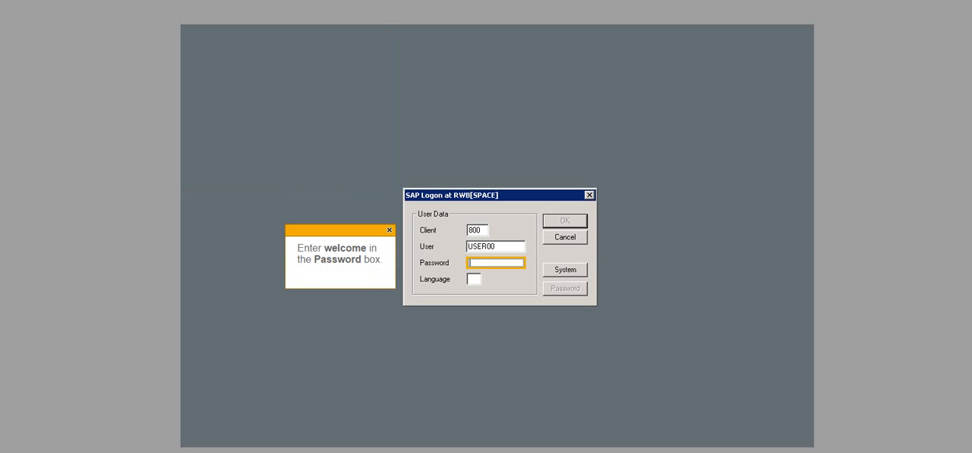
pyautogui.write('welcome')
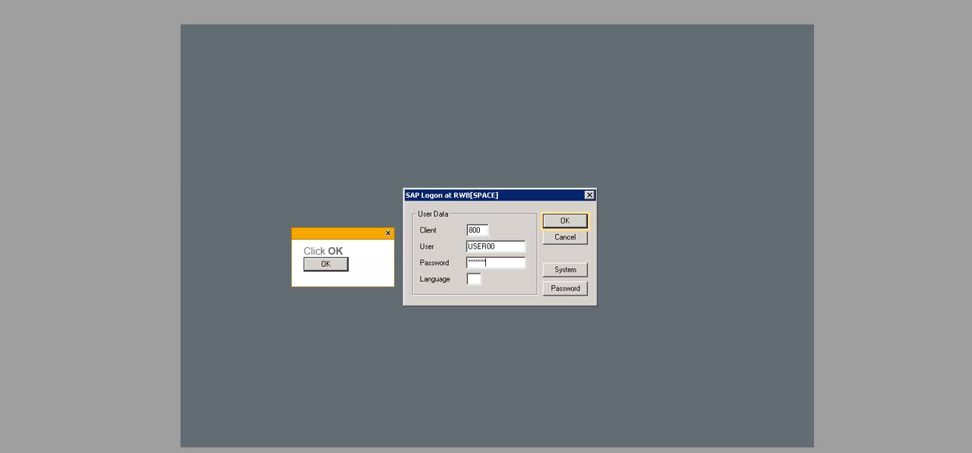
pyautogui.press('Return')
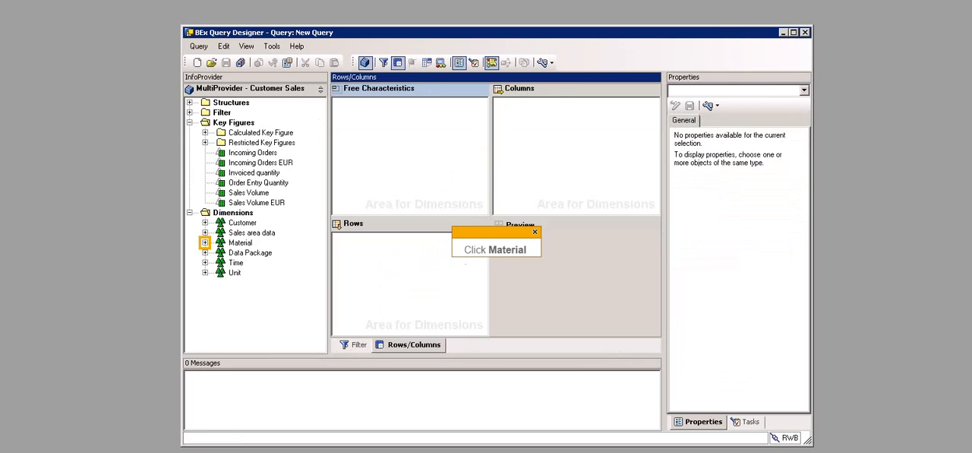
# Step: Add the Material characteristic from the Material dimension to the query's rows
pyautogui.click(205, 243)
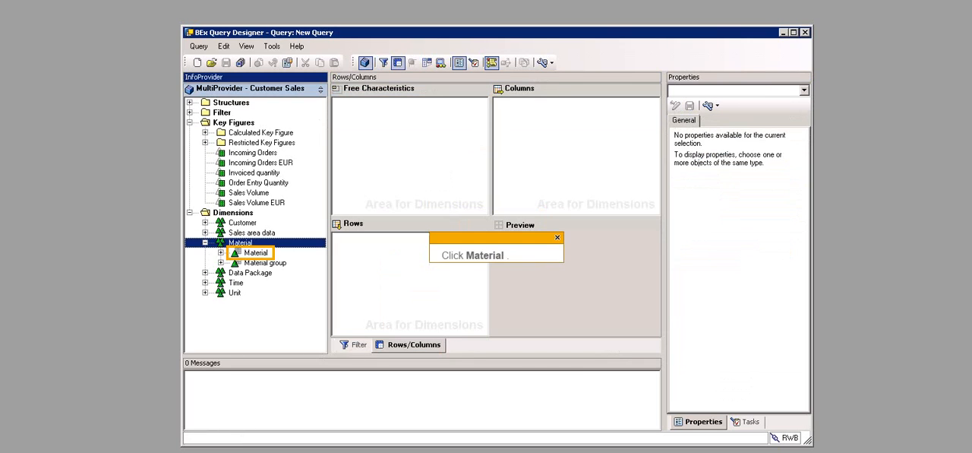
pyautogui.click(256, 252)
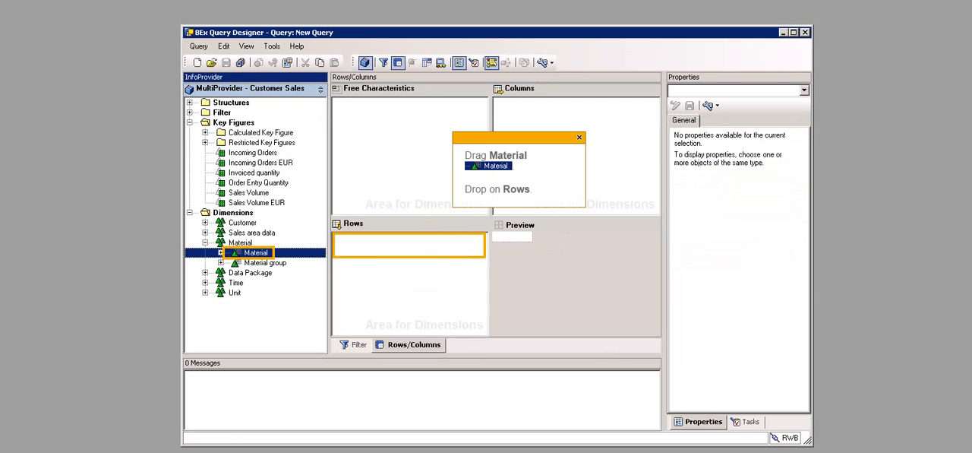
pyautogui.moveTo(256, 252); pyautogui.dragTo(408, 281)
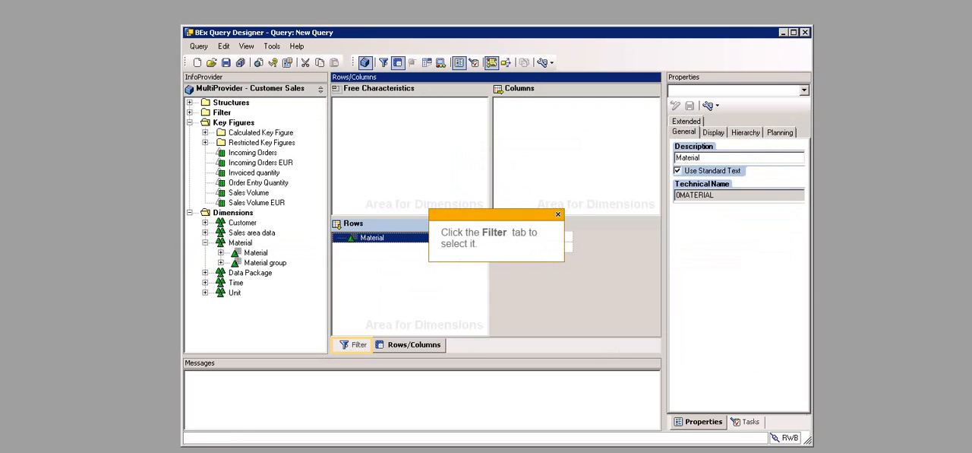
# Step: Add the Material characteristic to the Characteristic Restrictions of the query filter
pyautogui.click(353, 345)
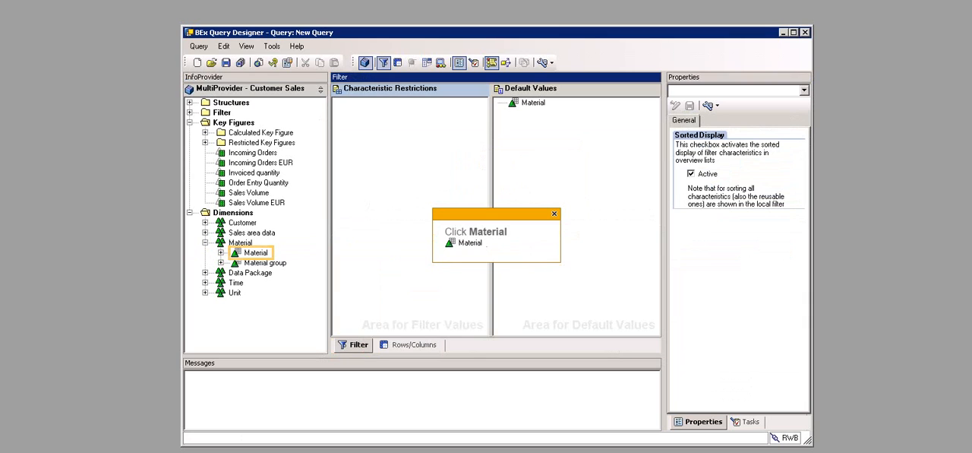
pyautogui.click(256, 252)
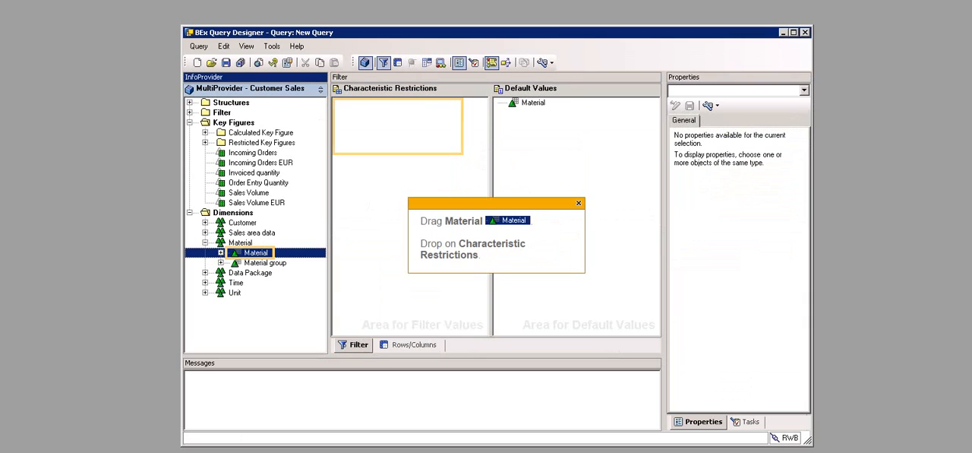
pyautogui.moveTo(256, 252); pyautogui.dragTo(398, 126)
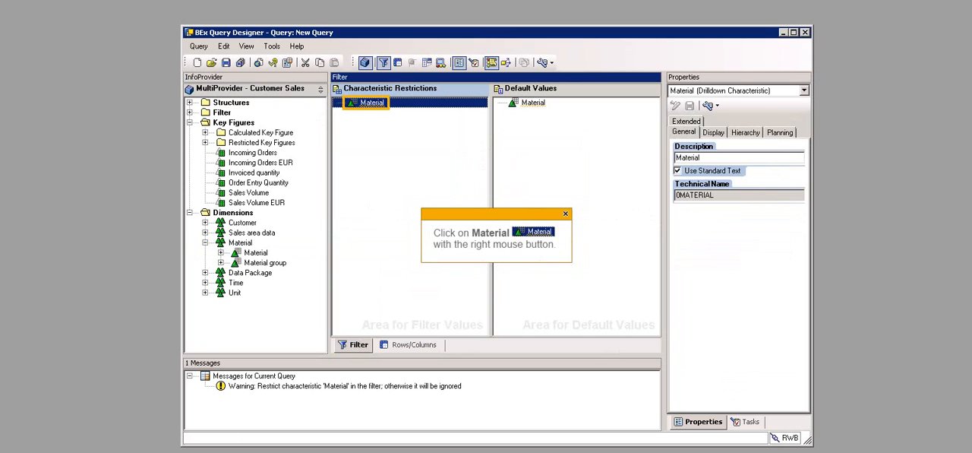
# Step: Restrict the Material characteristic in the filter with the variable Material (Selection Options, Optional)
pyautogui.rightClick(370, 102)
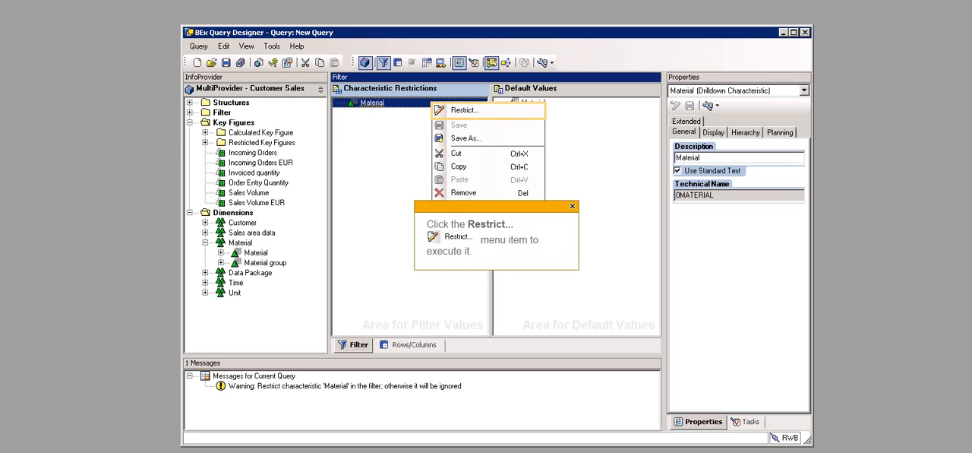
pyautogui.click(465, 110)
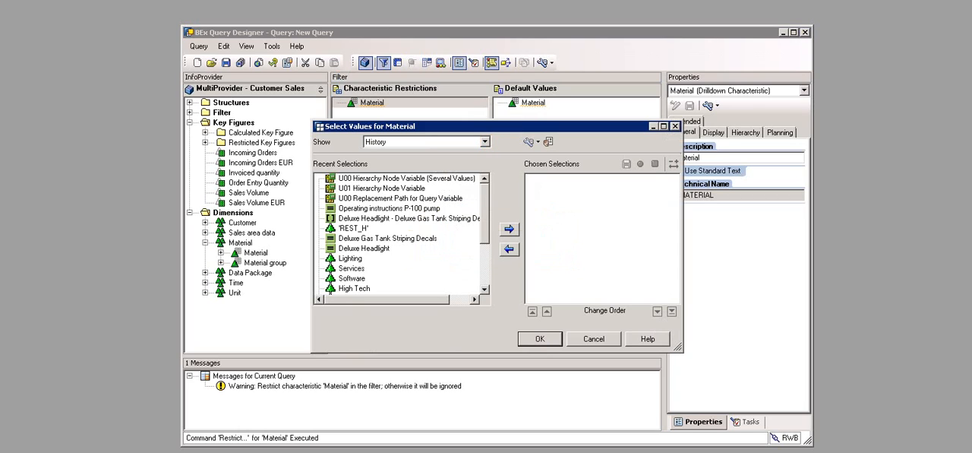
pyautogui.click(485, 143)
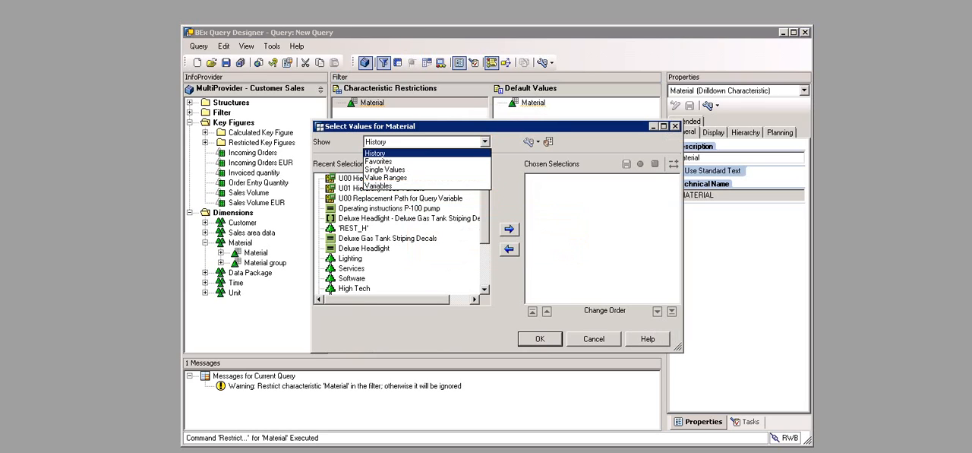
pyautogui.click(378, 186)
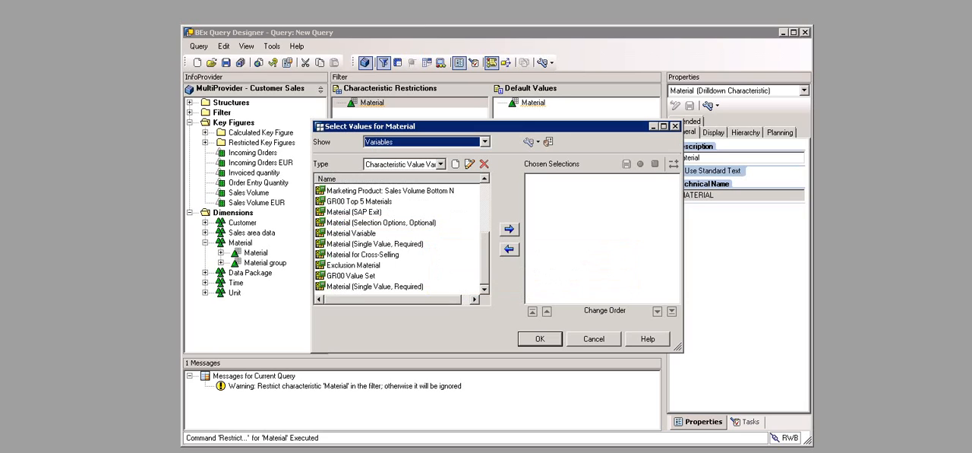
pyautogui.click(382, 223)
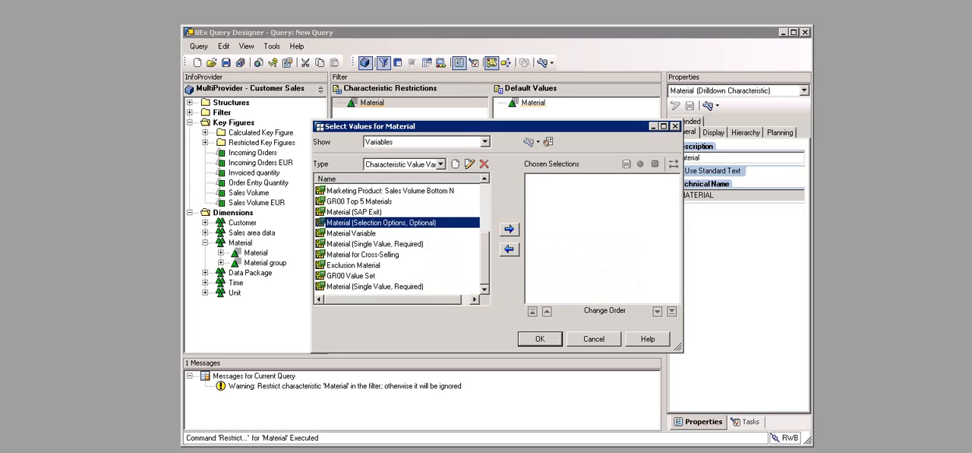
pyautogui.click(510, 229)
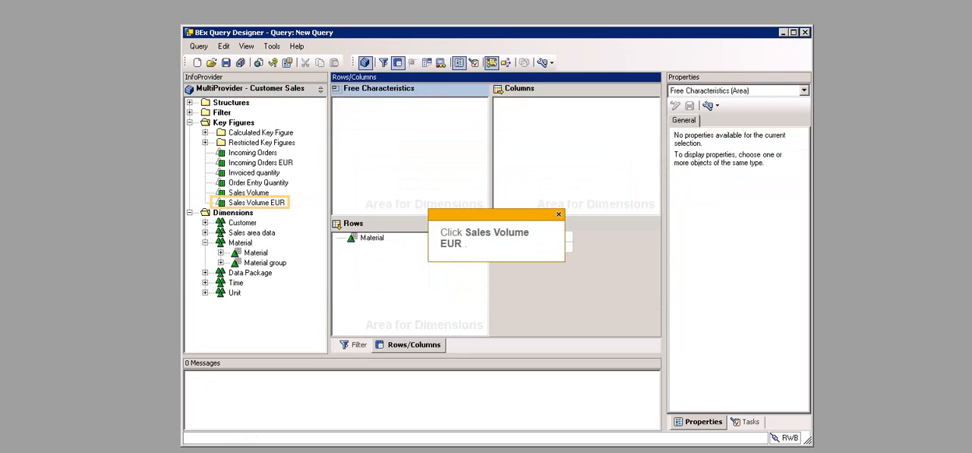
# Step: Add the Sales Volume EUR key figure to the columns and include Calendar year in its selection details
pyautogui.click(256, 203)
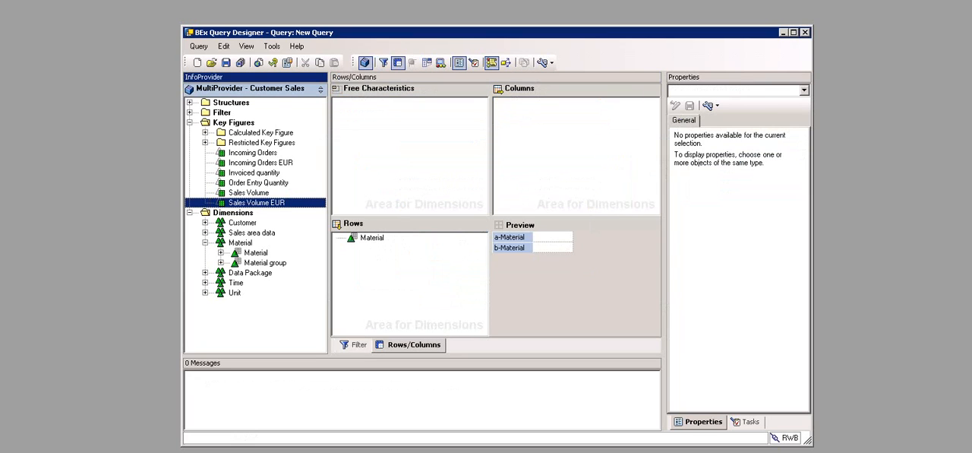
pyautogui.moveTo(256, 202); pyautogui.dragTo(576, 156)
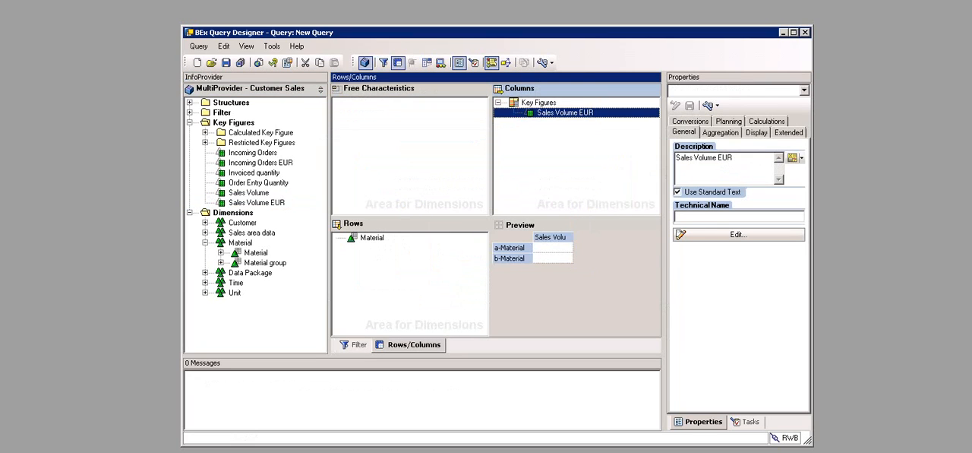
pyautogui.rightClick(560, 113)
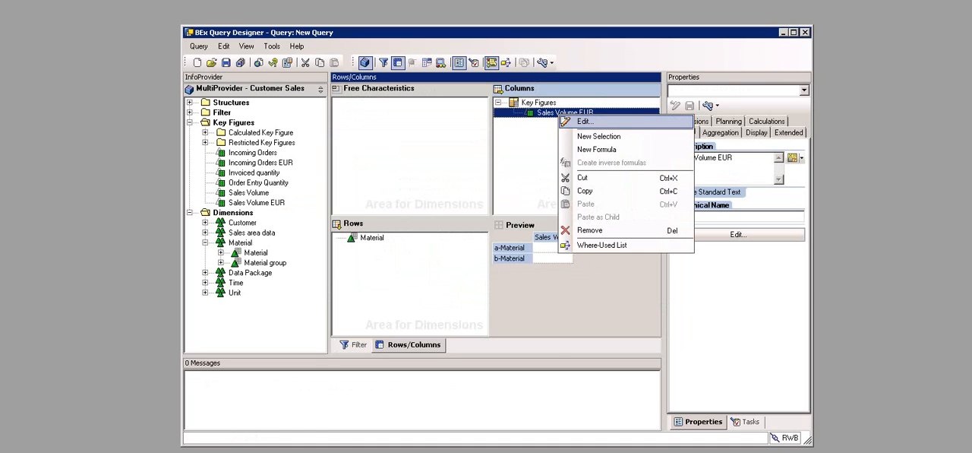
pyautogui.click(585, 122)
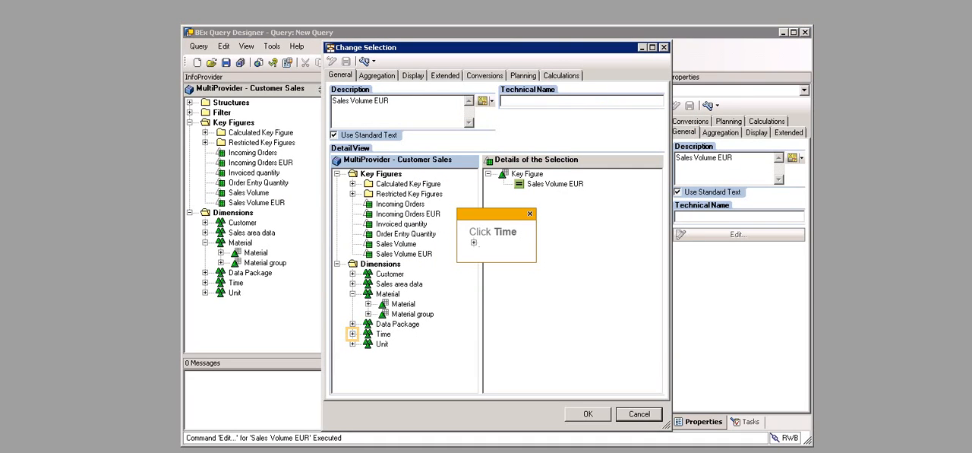
pyautogui.click(353, 335)
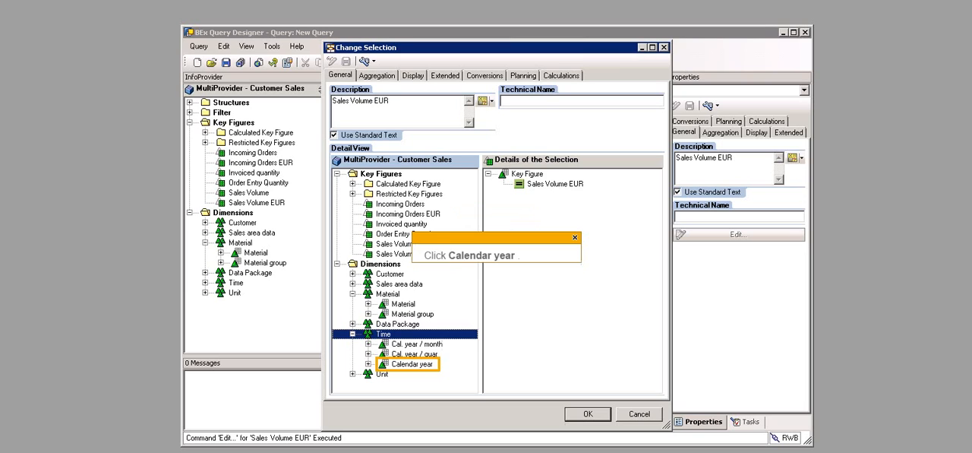
pyautogui.click(412, 364)
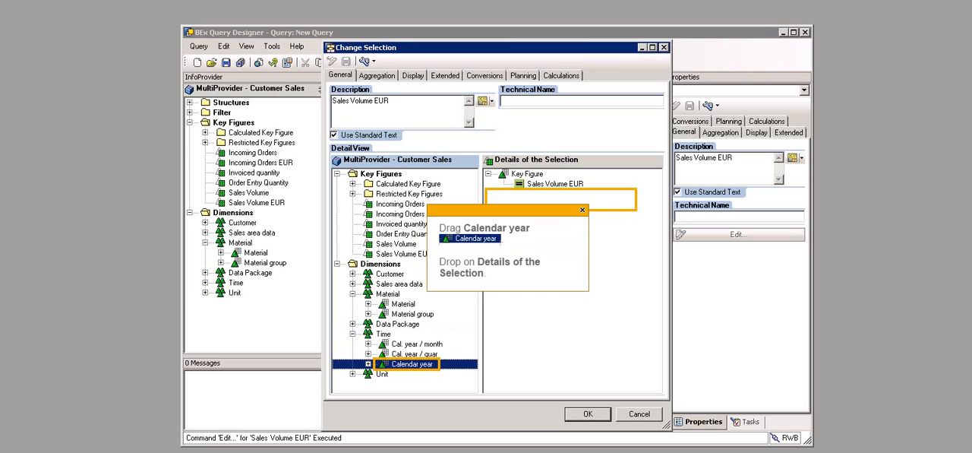
pyautogui.moveTo(412, 364); pyautogui.dragTo(531, 194)
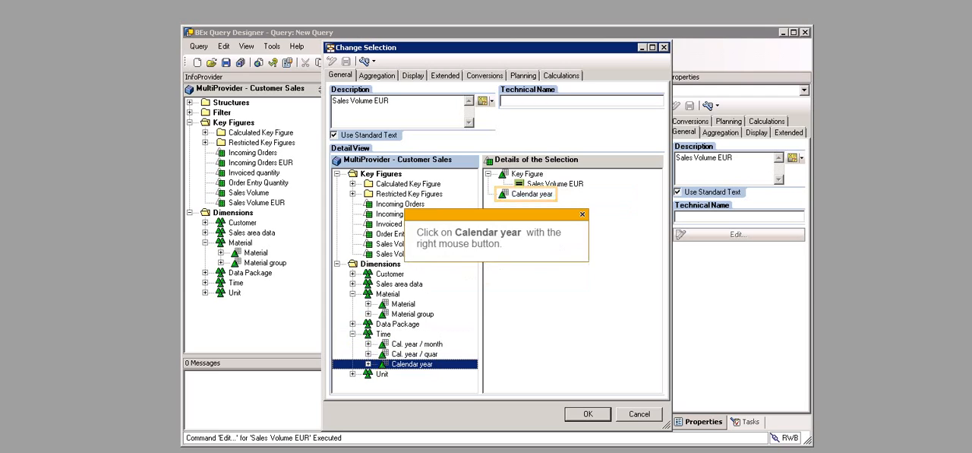
# Step: Restrict Calendar year in the Sales Volume EUR selection with the Current calendar year variable
pyautogui.rightClick(531, 194)
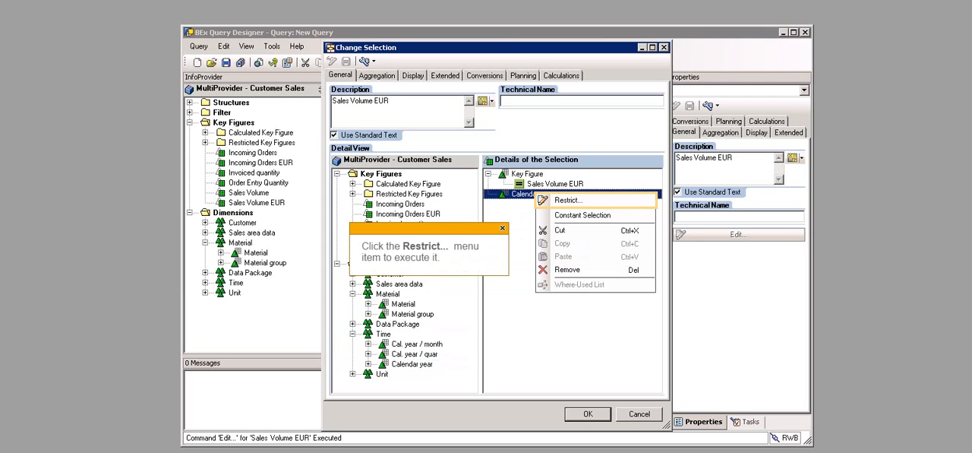
pyautogui.click(566, 201)
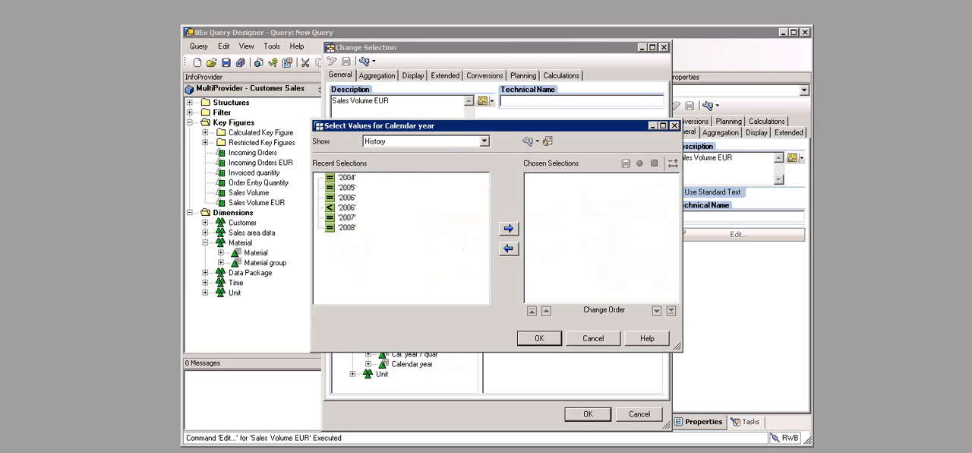
pyautogui.click(484, 141)
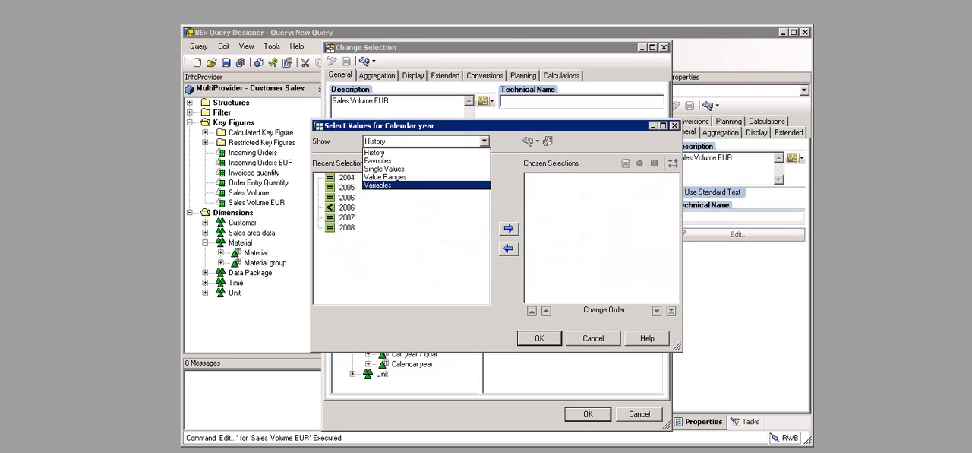
pyautogui.click(378, 186)
pyautogui.click(358, 264)
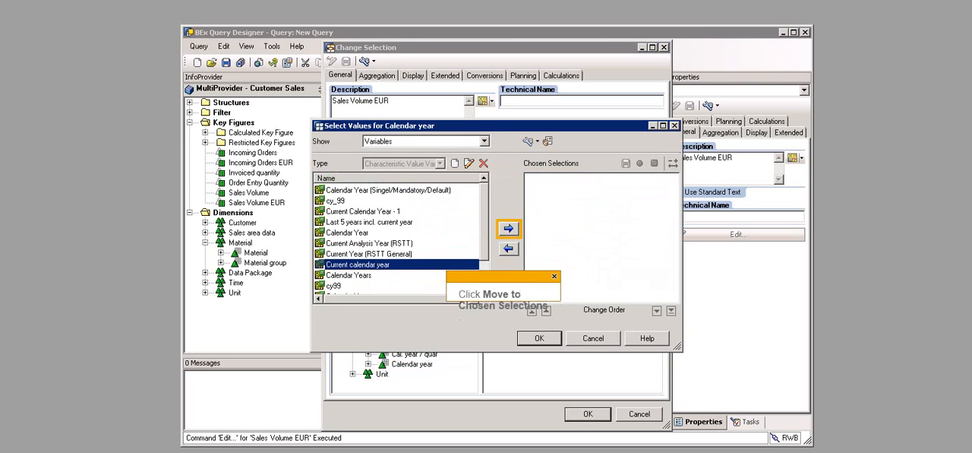
pyautogui.click(509, 229)
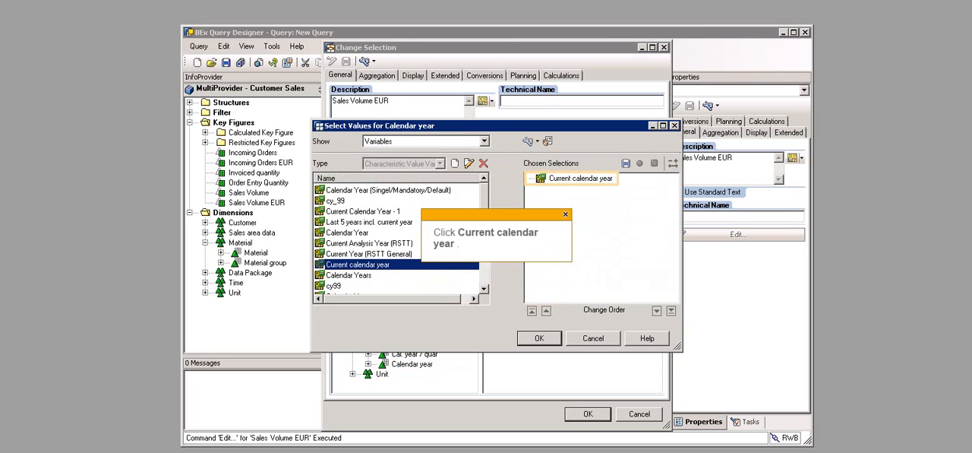
# Step: Set the offset of the chosen Current calendar year variable to -6 and accept the Calendar year restriction
pyautogui.click(580, 178)
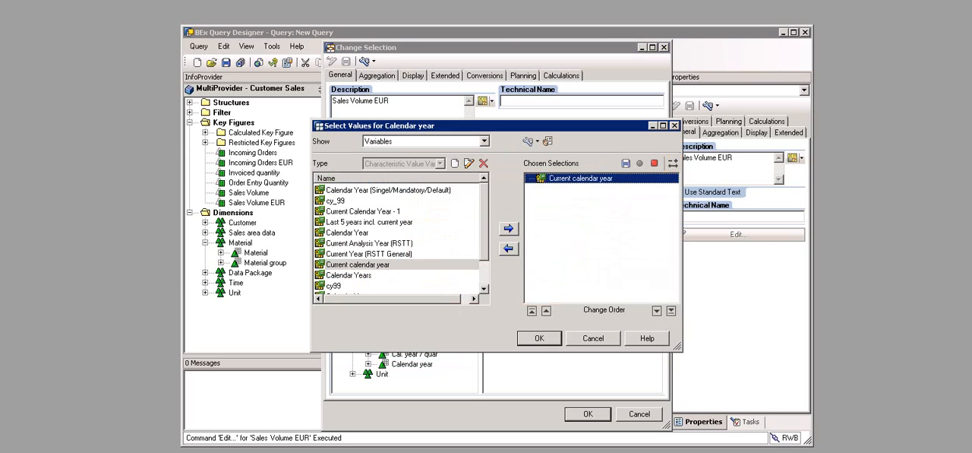
pyautogui.click(673, 163)
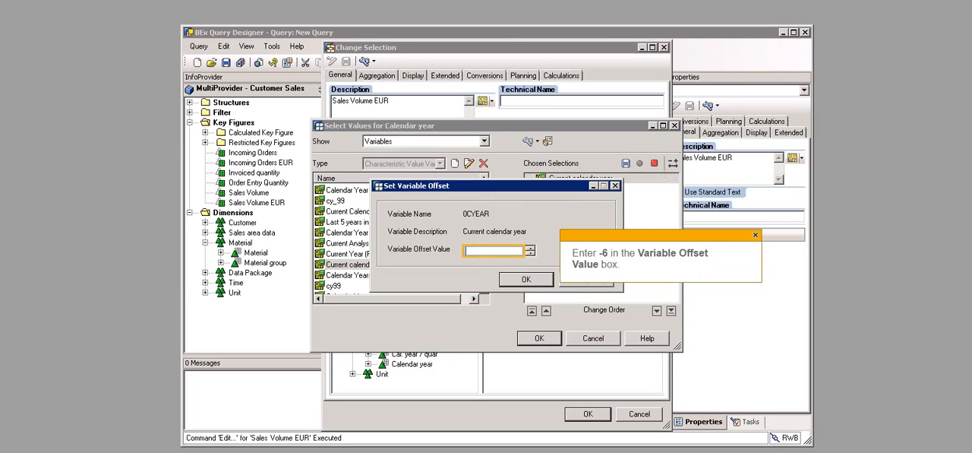
pyautogui.write('-6')
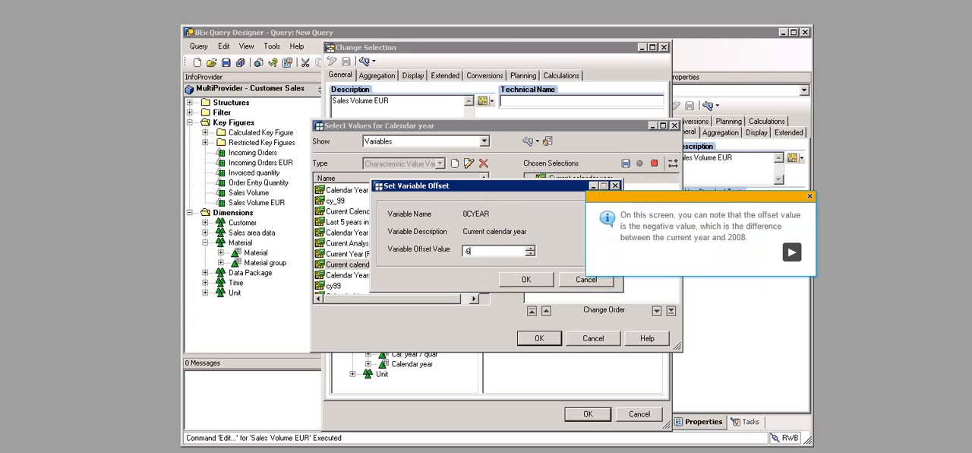
pyautogui.click(527, 280)
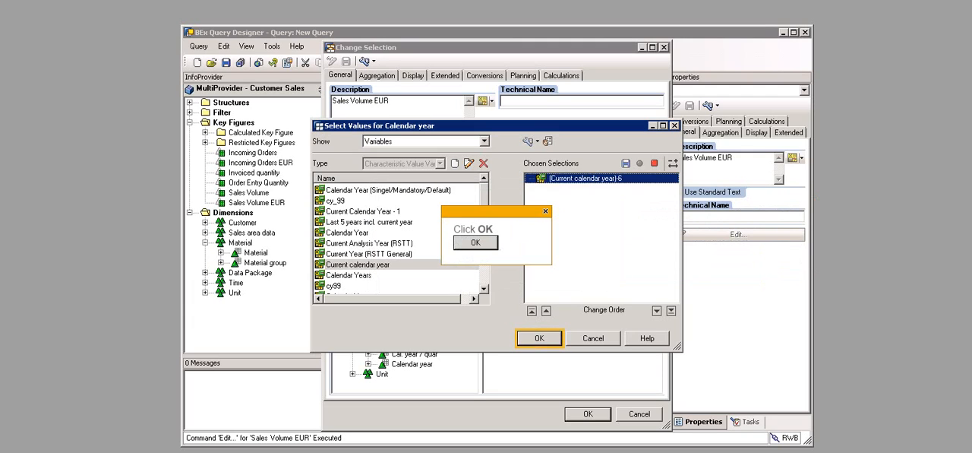
pyautogui.click(539, 338)
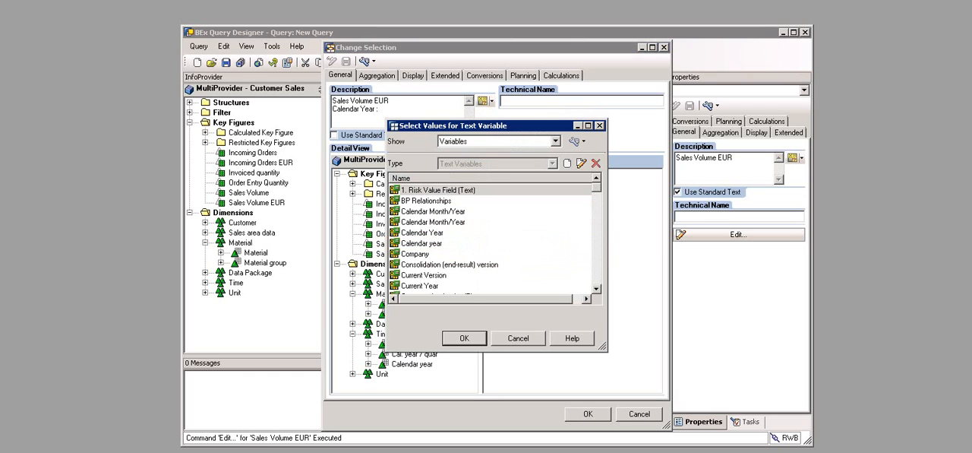
# Step: Insert the Calendar year text variable after "Calendar Year :" in the Sales Volume EUR description and accept the changed selection
pyautogui.click(421, 243)
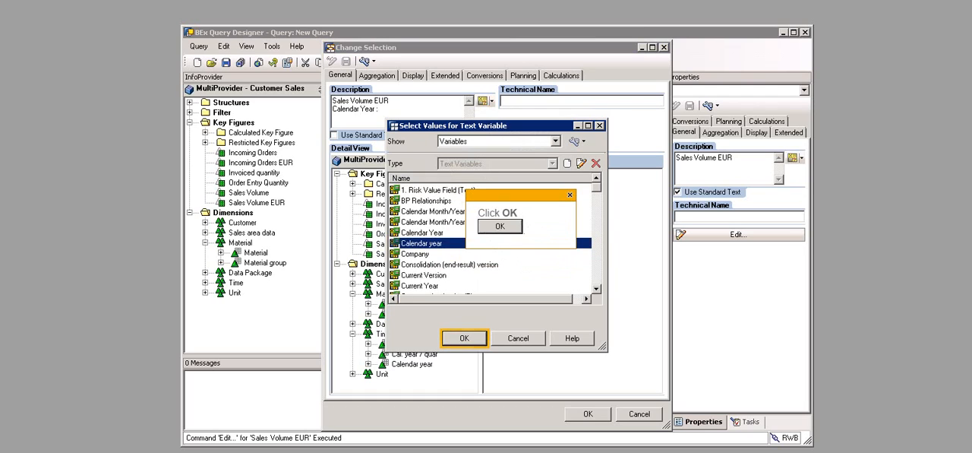
pyautogui.press('Return')
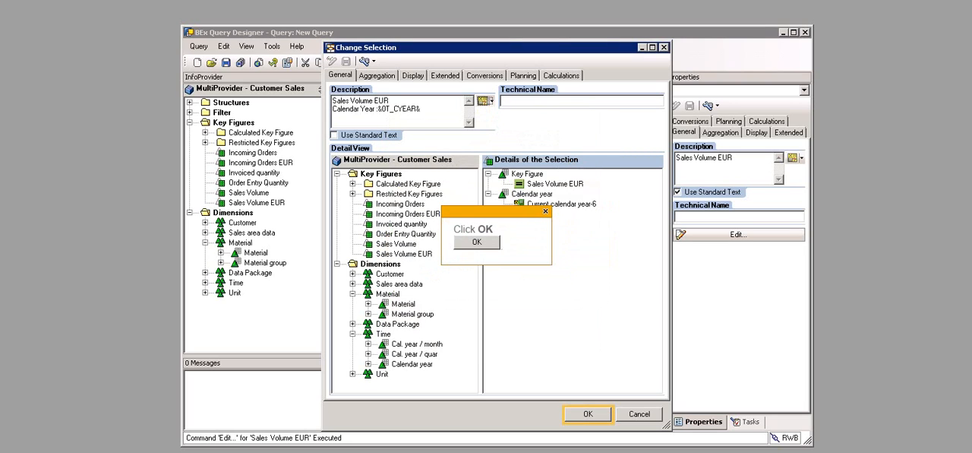
pyautogui.press('Return')
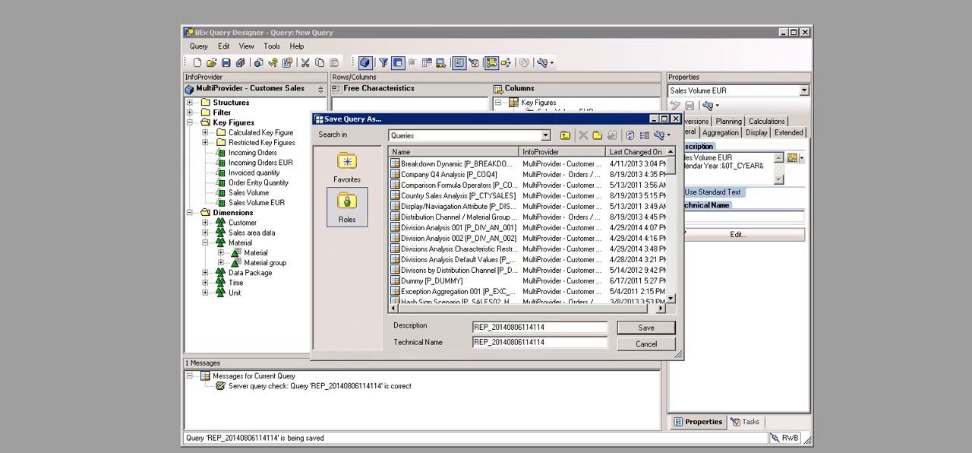
# Step: Save the query in the role's Queries folder as "U01 Query Content Variables" with technical name U01_QD_VAR004
pyautogui.write('U01 Query Content Variables')
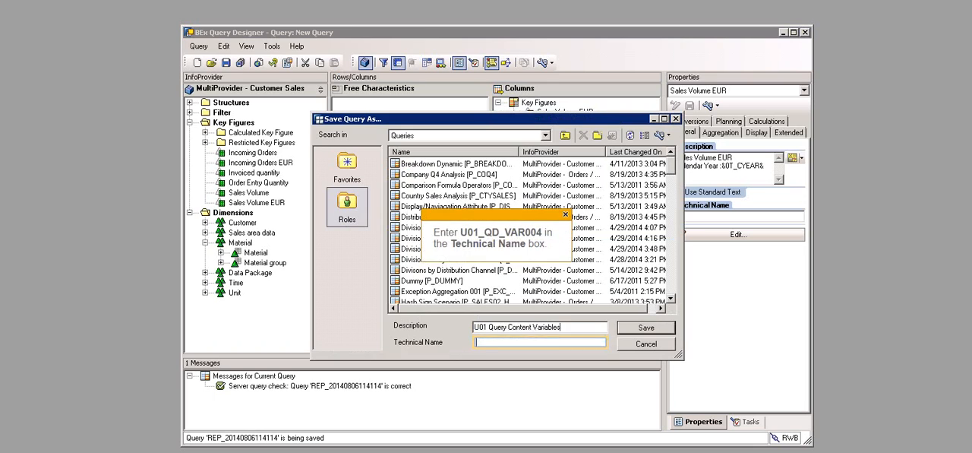
pyautogui.click(539, 343)
pyautogui.write('U01_QD_VAR004')
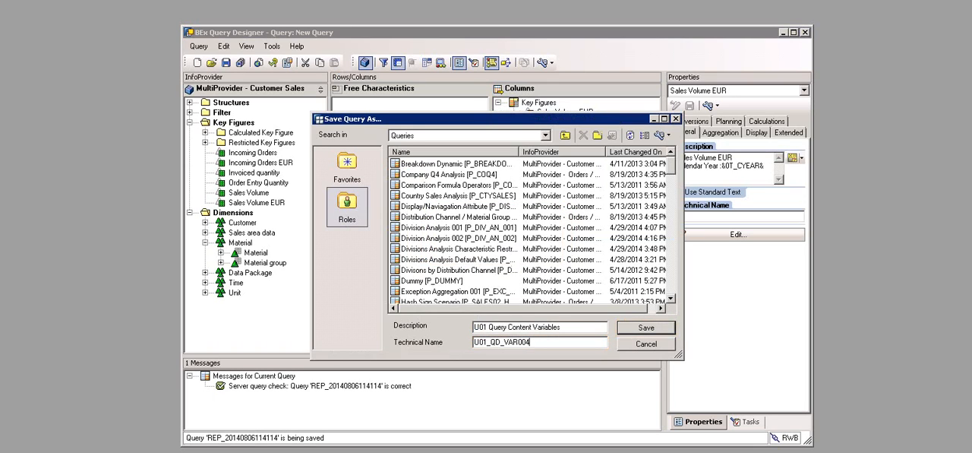
pyautogui.click(646, 327)
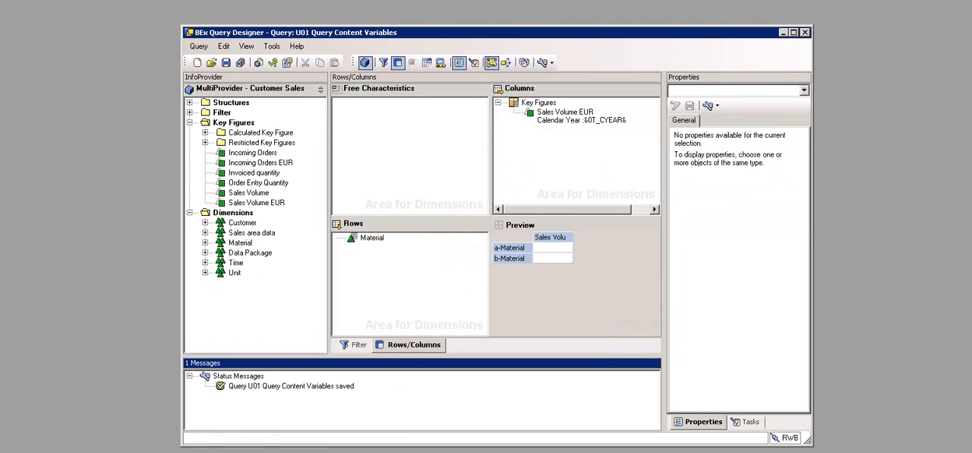
# Step: Minimize the query window and start SAP BusinessObjects Analysis for Microsoft Excel
pyautogui.click(783, 32)
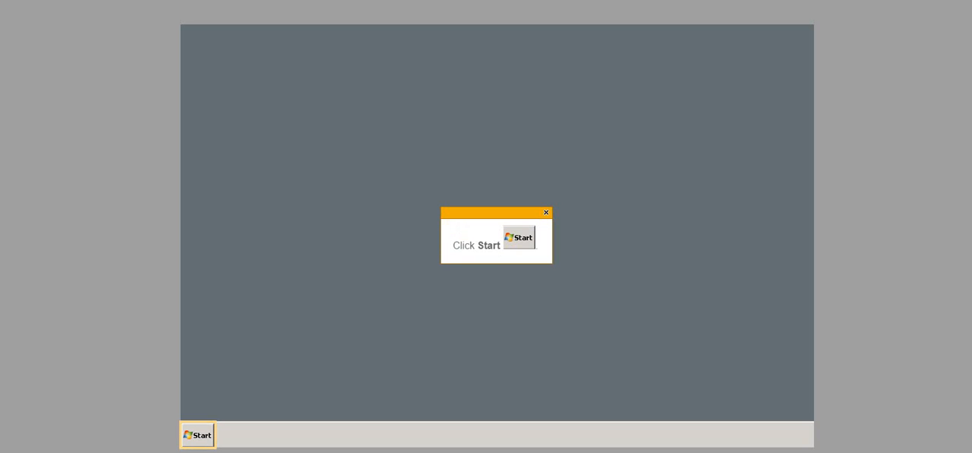
pyautogui.click(199, 435)
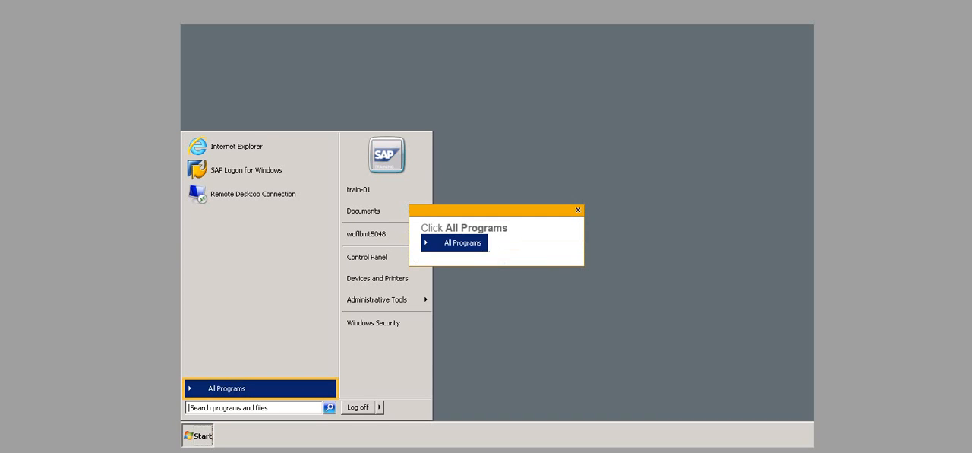
pyautogui.click(226, 389)
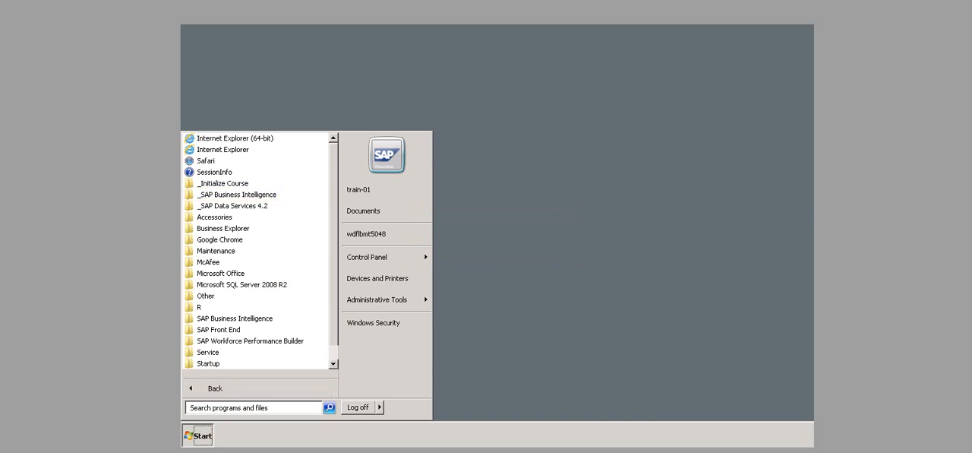
pyautogui.click(236, 194)
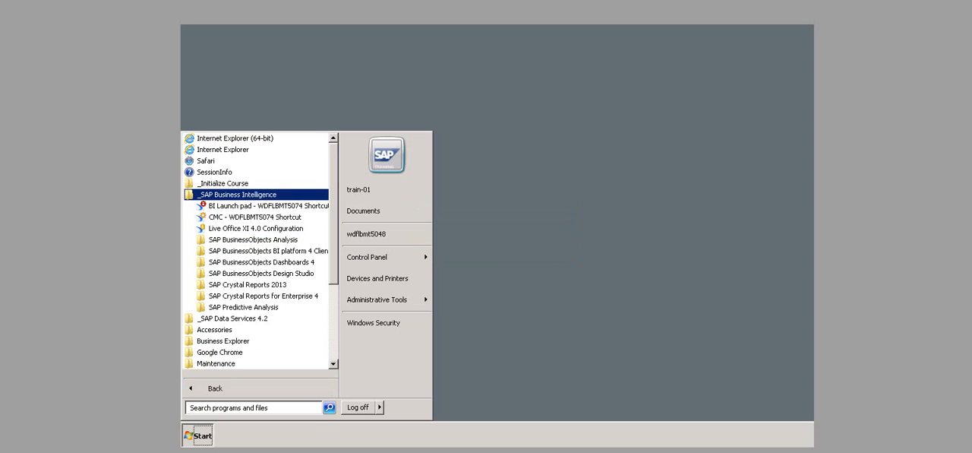
pyautogui.click(253, 239)
pyautogui.click(262, 251)
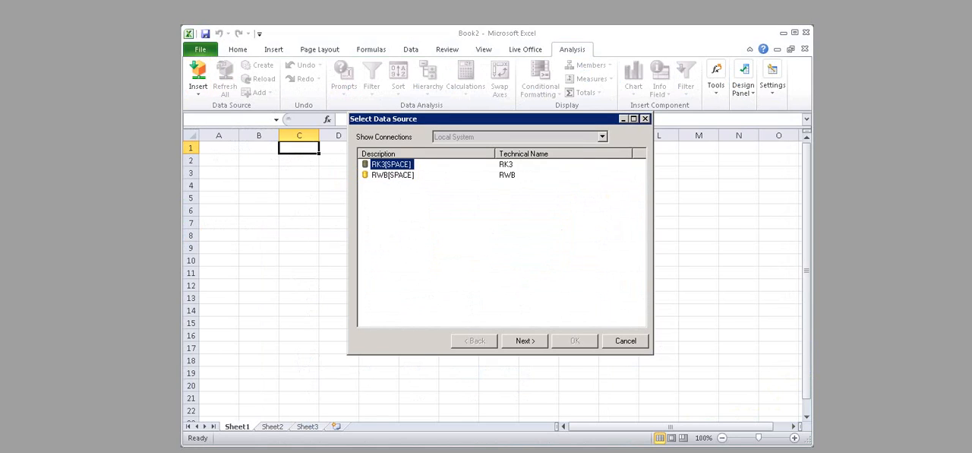
# Step: Choose the RWB[SPACE] system as the data source and log on to it with the account password
pyautogui.click(392, 174)
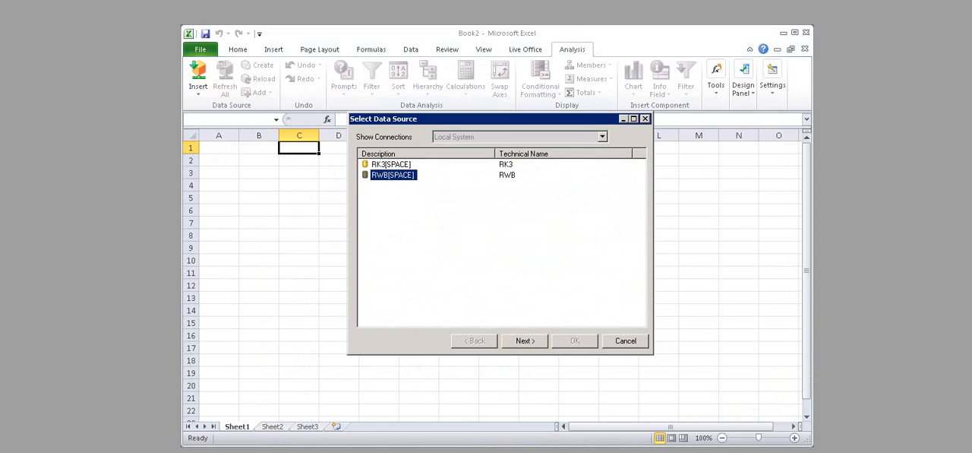
pyautogui.click(525, 341)
pyautogui.write('welcome')
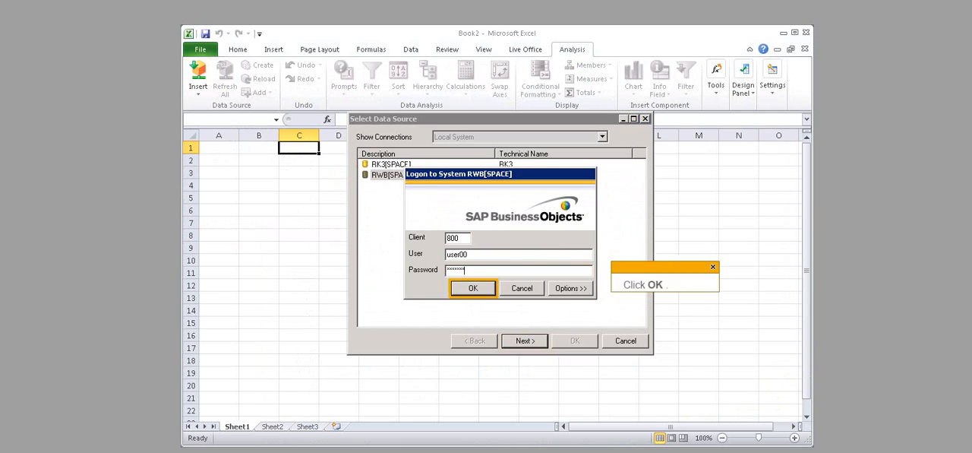
pyautogui.click(473, 288)
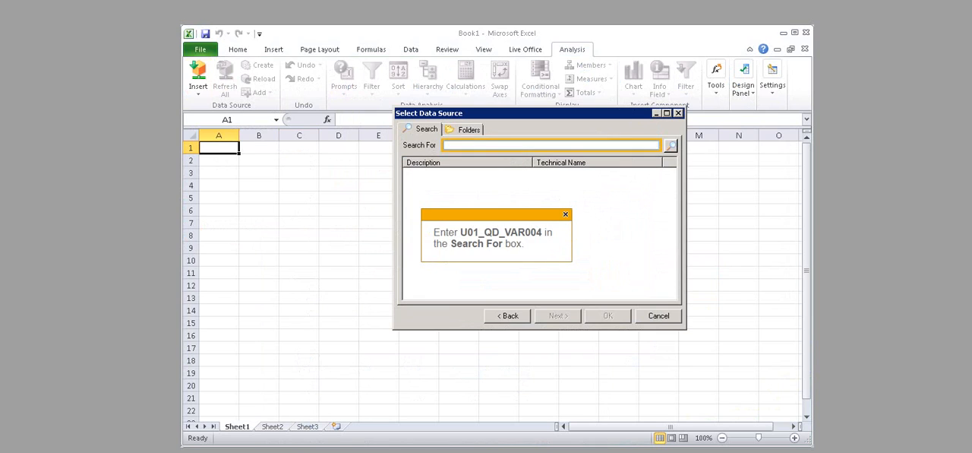
# Step: Search the data sources for U01_QD_VAR004 and open the matching query
pyautogui.write('U01_QD_VAR004')
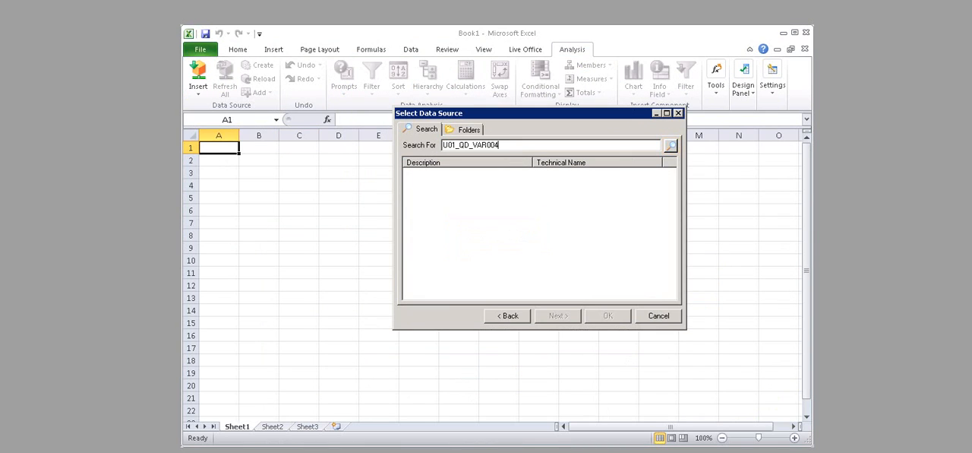
pyautogui.press('Return')
pyautogui.press('Return')
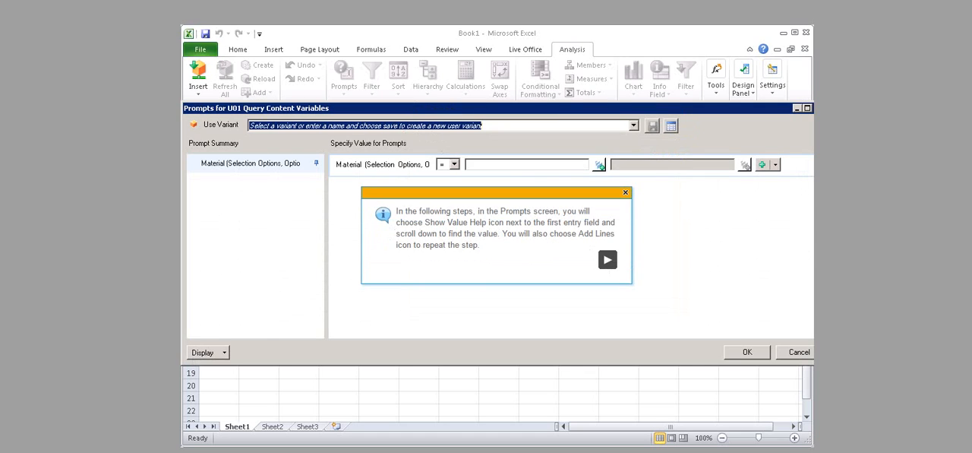
# Step: Set the first Material prompt value to P-101 using the value help
pyautogui.click(599, 165)
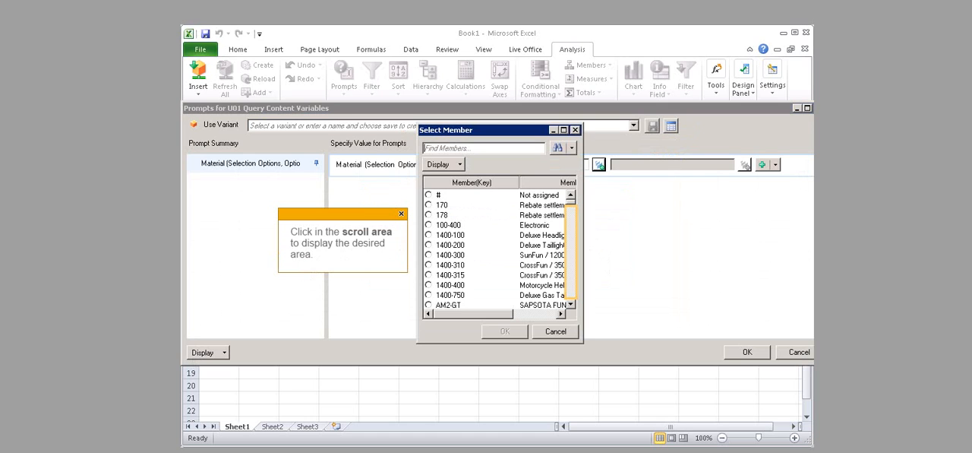
pyautogui.moveTo(571, 204); pyautogui.dragTo(571, 237)
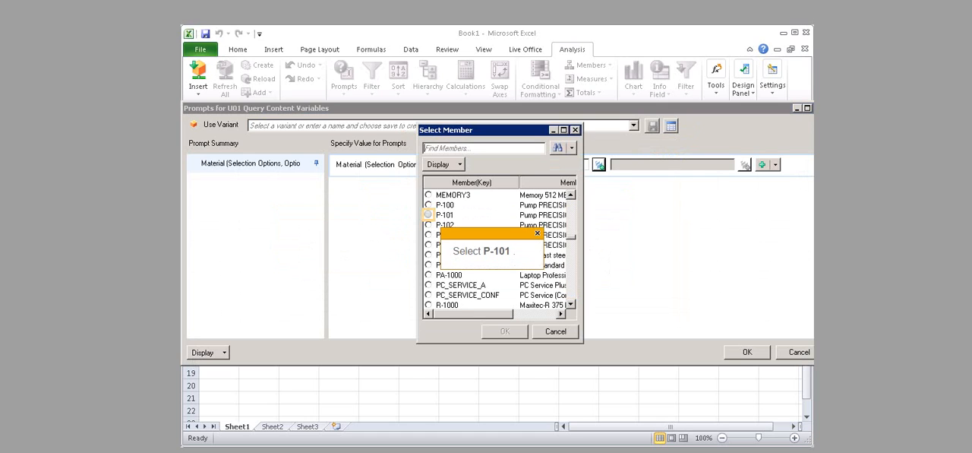
pyautogui.click(428, 215)
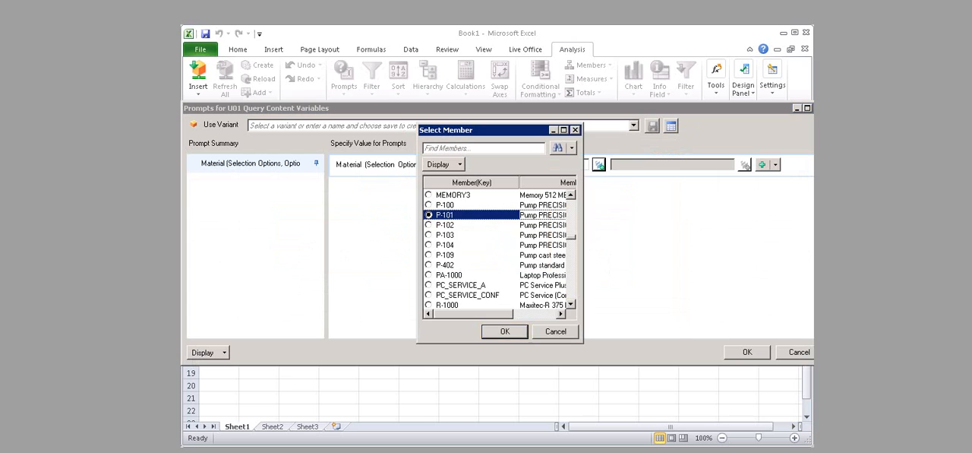
pyautogui.click(505, 331)
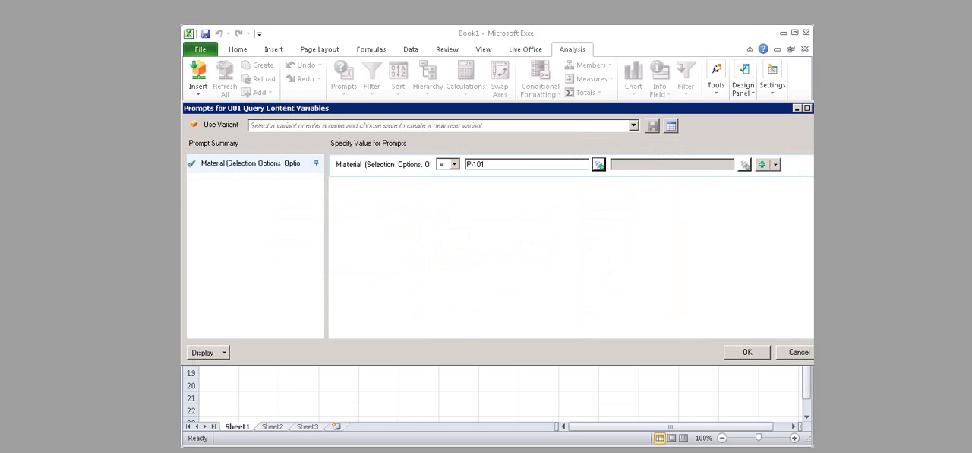
# Step: Add a second line to the Material prompt and choose P-102 from its value help
pyautogui.click(774, 165)
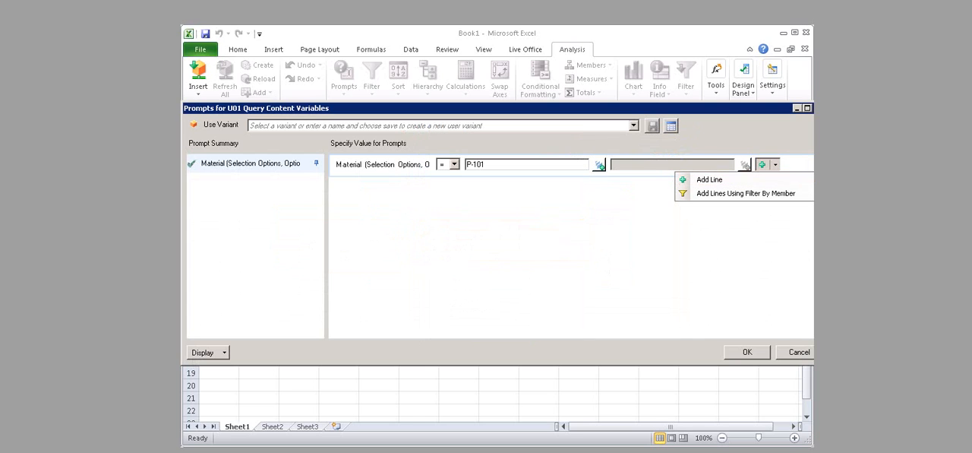
pyautogui.click(710, 180)
pyautogui.click(600, 183)
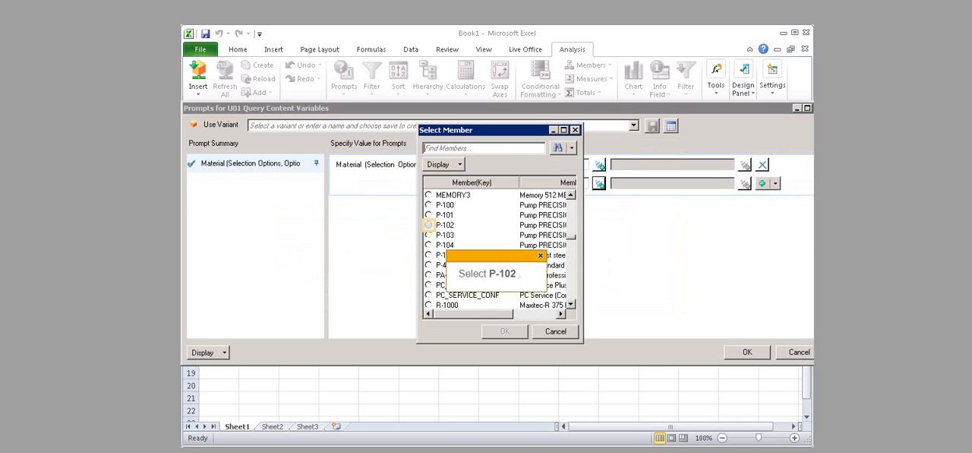
pyautogui.click(429, 225)
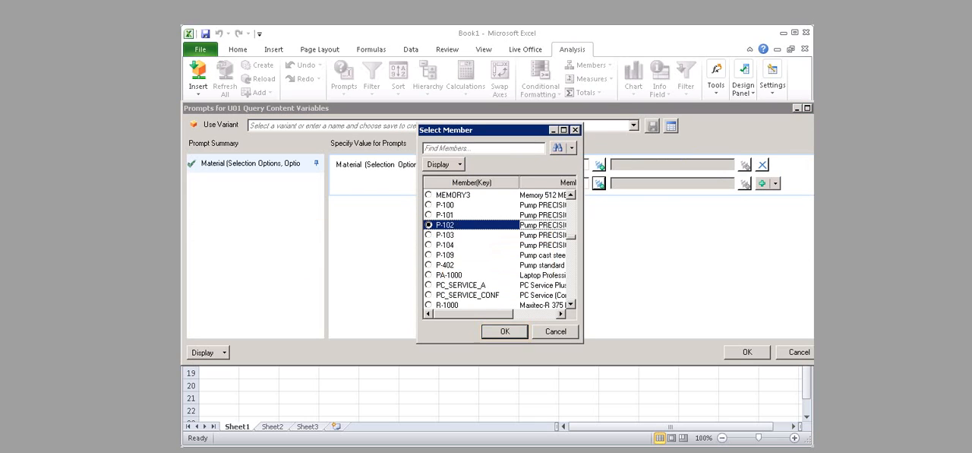
pyautogui.click(504, 331)
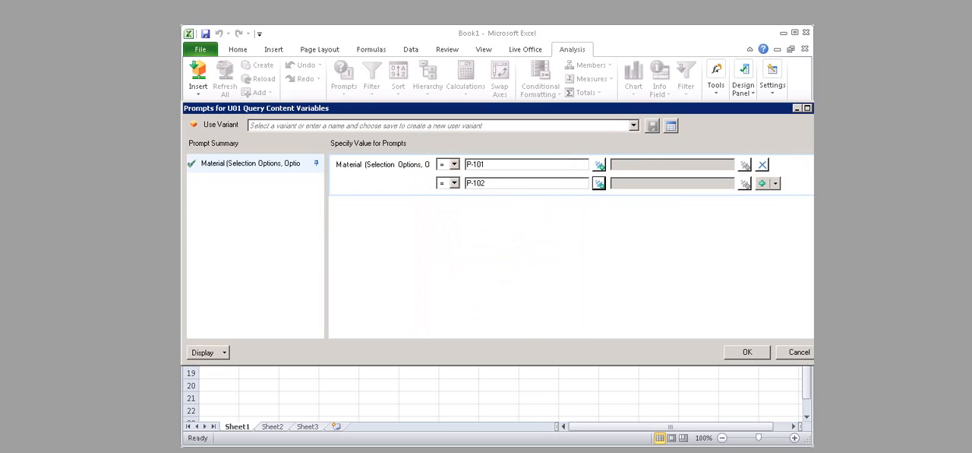
# Step: Add a third line to the Material prompt and choose P-103 from its value help
pyautogui.click(775, 183)
pyautogui.click(710, 198)
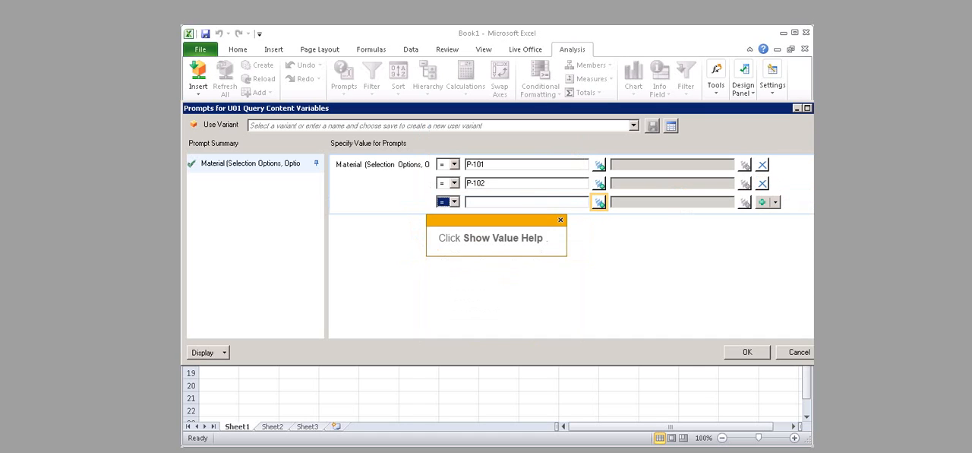
pyautogui.click(599, 202)
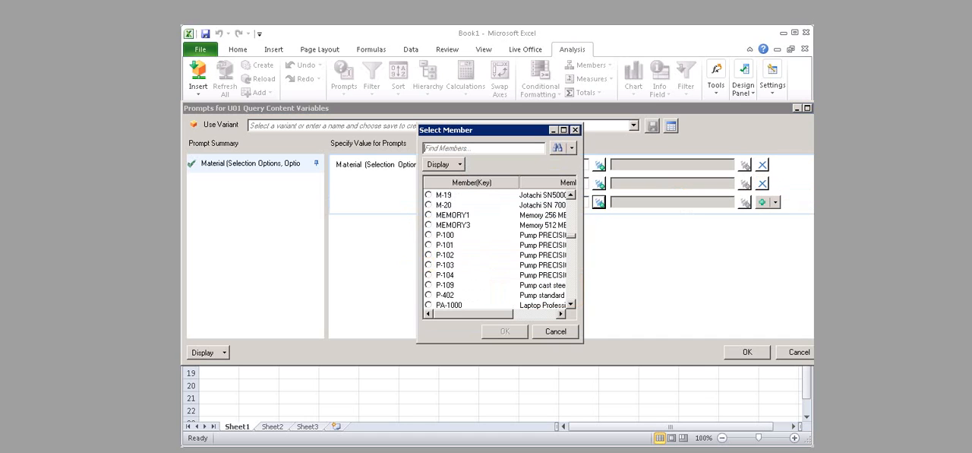
pyautogui.click(430, 265)
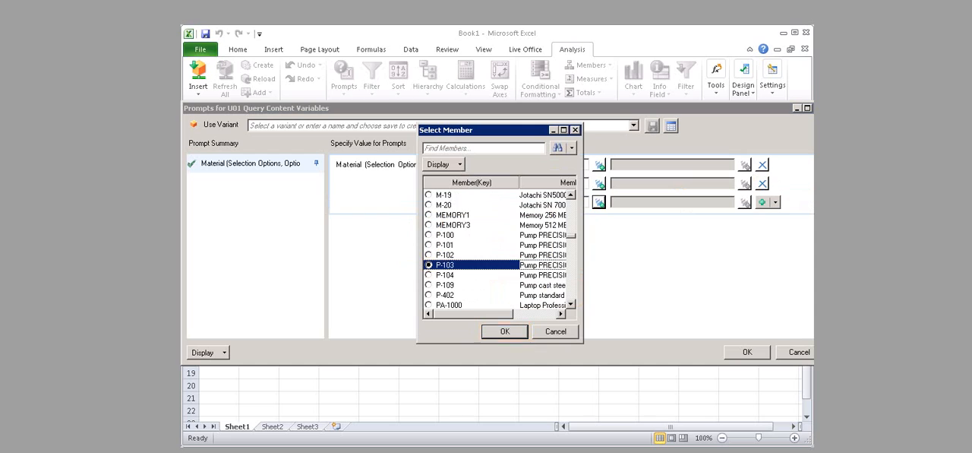
pyautogui.click(505, 331)
# Step: Add a fourth Material prompt line with P-104 and run the query with the specified prompt values
pyautogui.click(774, 202)
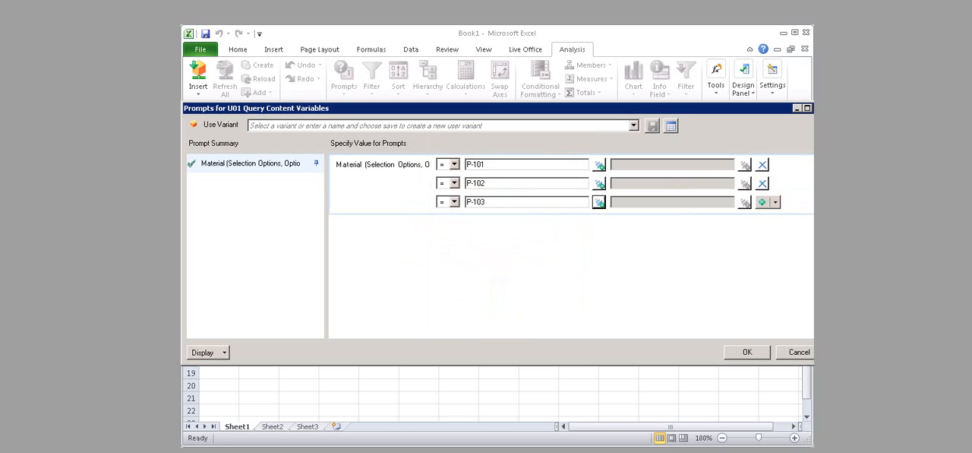
pyautogui.click(710, 216)
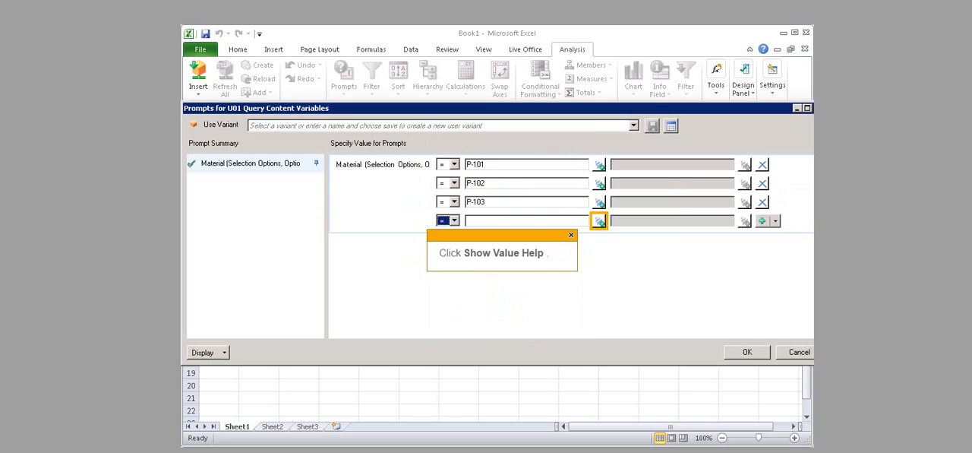
pyautogui.click(600, 220)
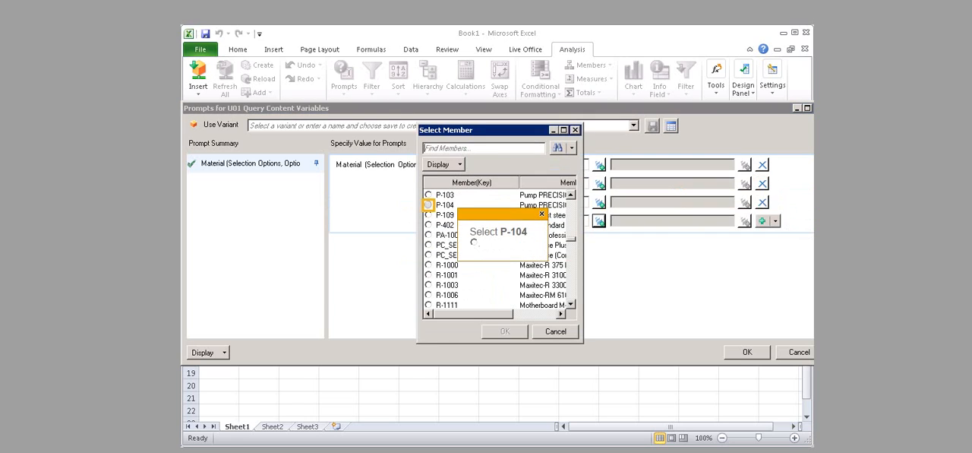
pyautogui.click(429, 205)
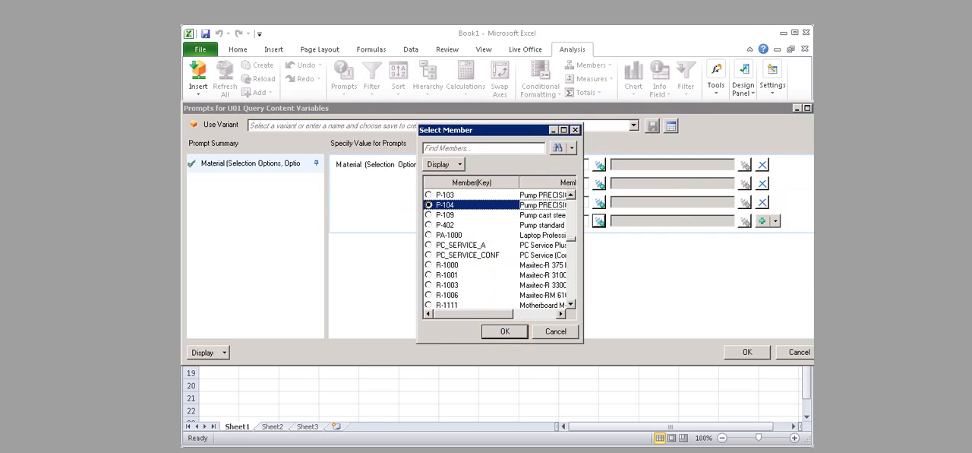
pyautogui.click(505, 331)
pyautogui.click(748, 351)
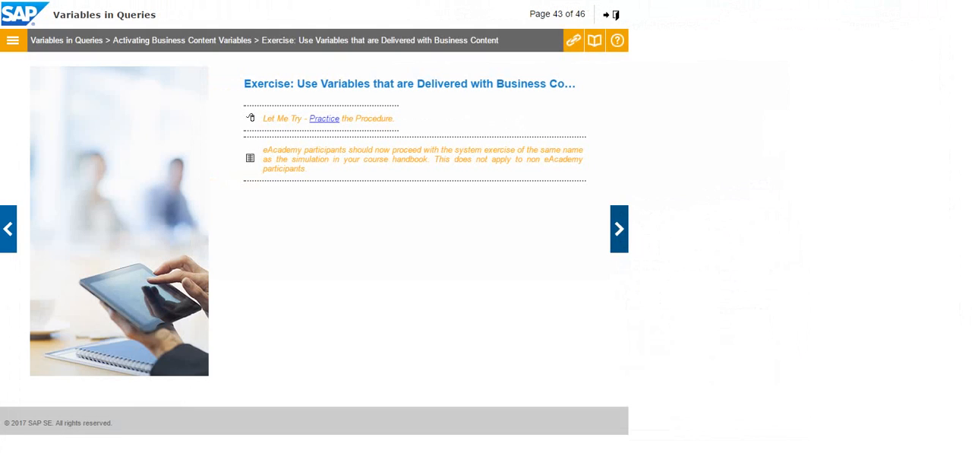
# Step: Advance to the Value Transfer between Queries page, read its audio transcript to the end and close the transcript
pyautogui.click(619, 229)
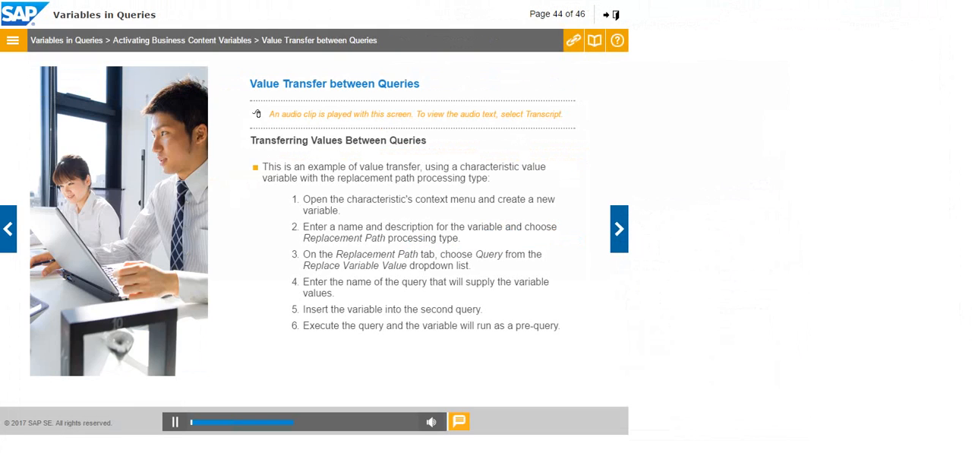
pyautogui.click(460, 421)
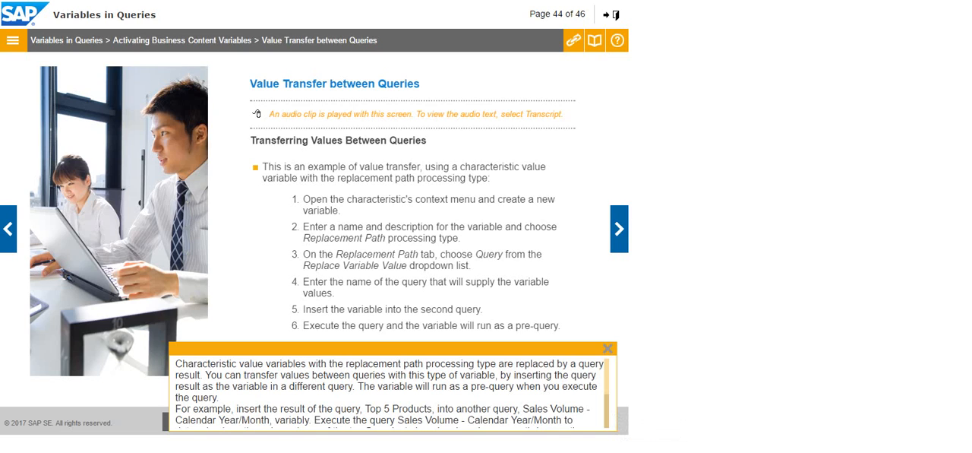
pyautogui.scroll(-3, 388, 391)
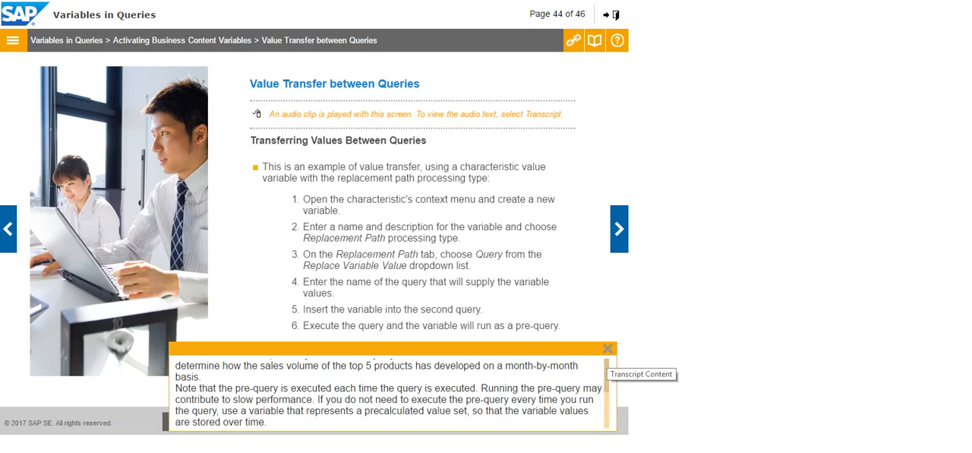
pyautogui.click(607, 349)
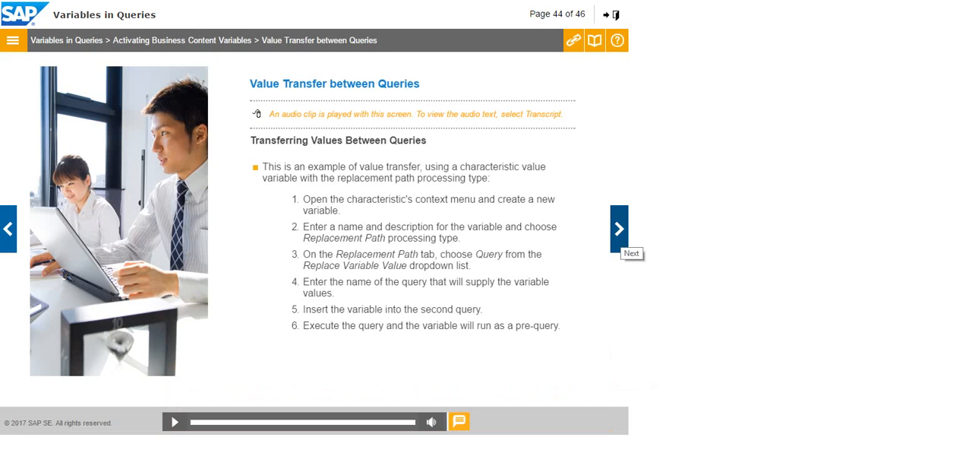
# Step: Advance to the exercise on transferring values between queries using variables and start its practice simulation
pyautogui.click(619, 239)
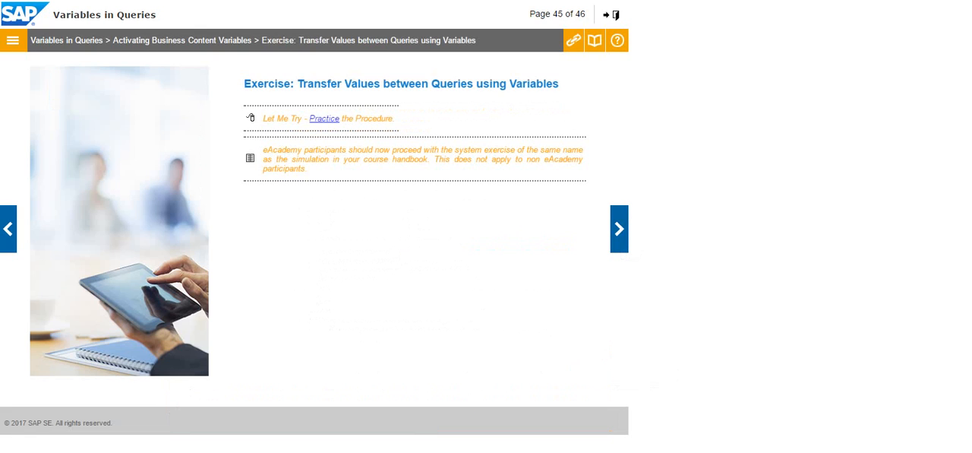
pyautogui.click(325, 118)
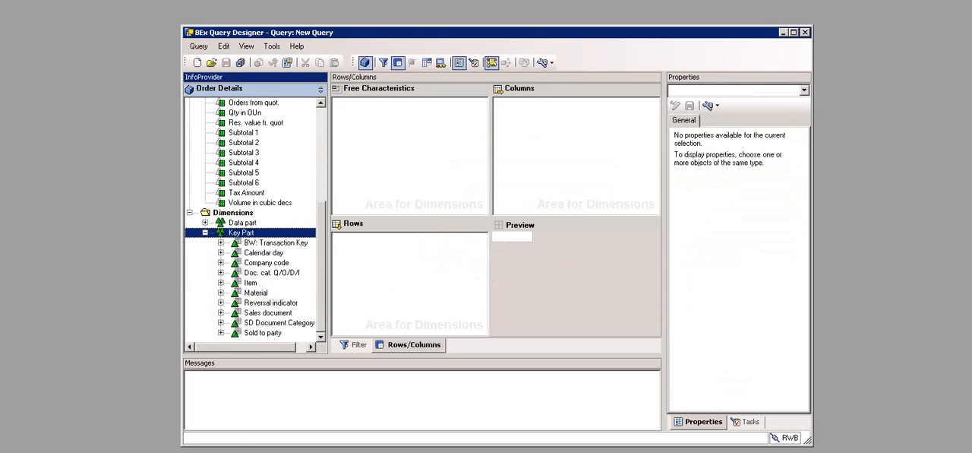
# Step: Place the Material characteristic in the rows and the Qty in OUn key figure in the columns of the new query
pyautogui.click(256, 292)
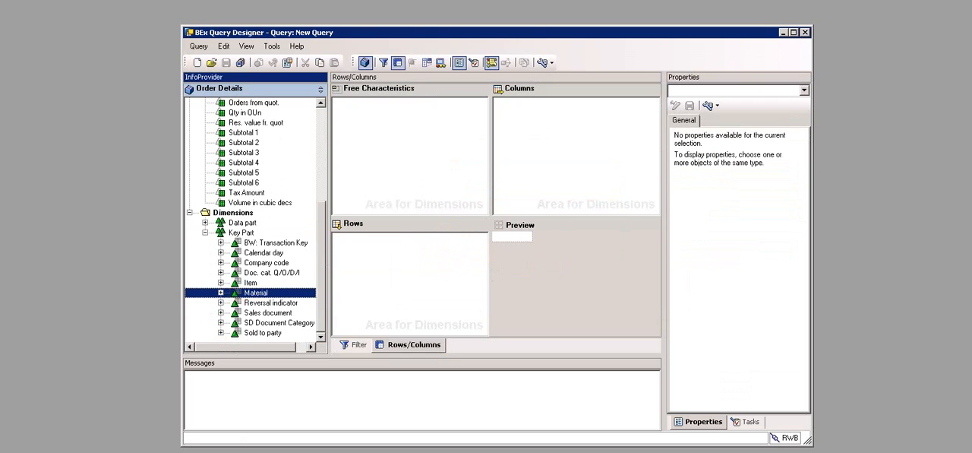
pyautogui.moveTo(256, 293); pyautogui.dragTo(410, 266)
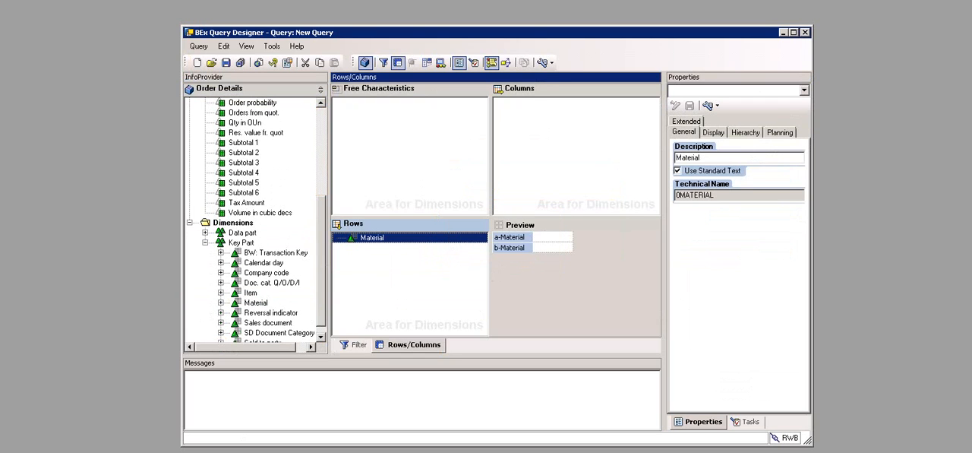
pyautogui.click(322, 152)
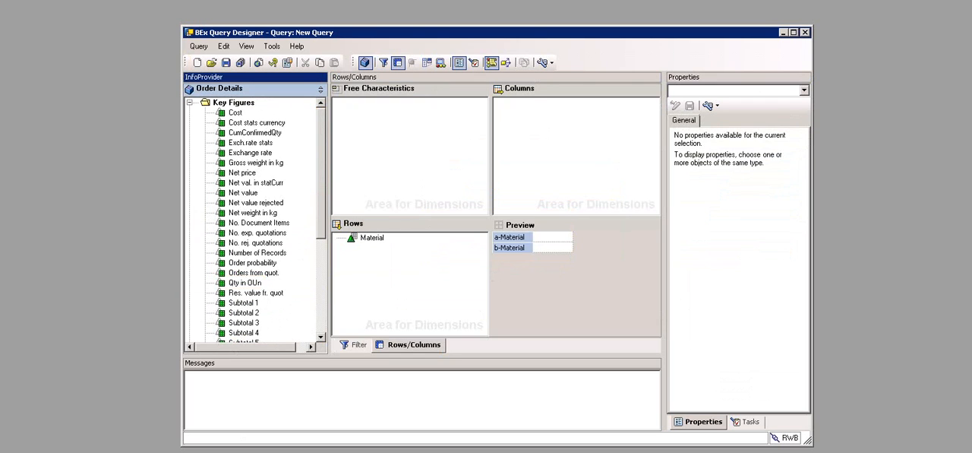
pyautogui.click(245, 283)
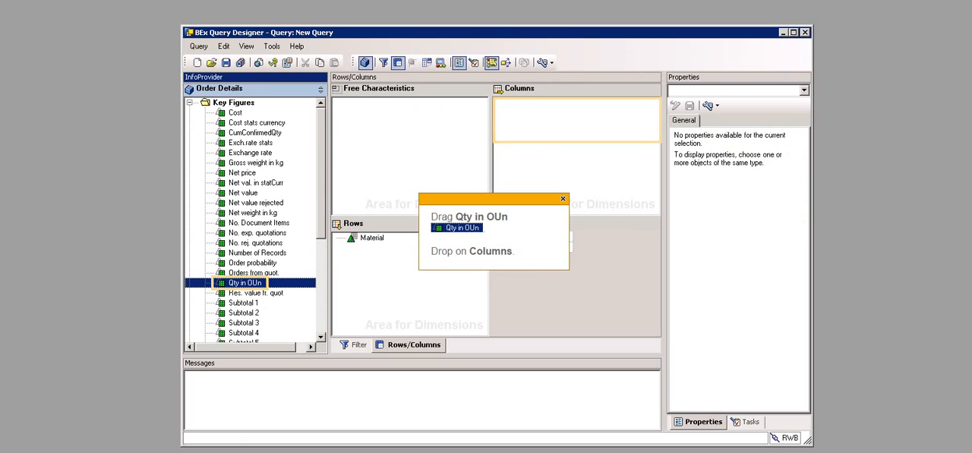
pyautogui.moveTo(245, 282); pyautogui.dragTo(576, 152)
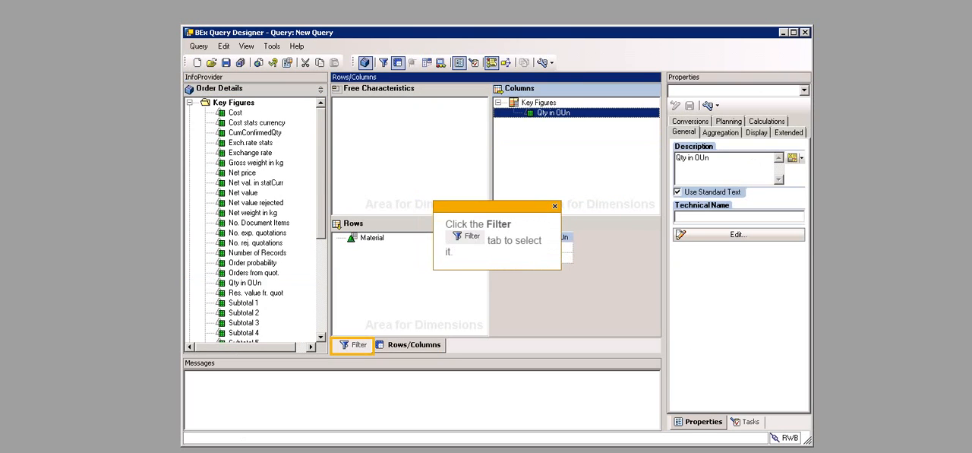
# Step: Add the Company code characteristic from the Key Part dimension to the default values of the query filter
pyautogui.click(354, 345)
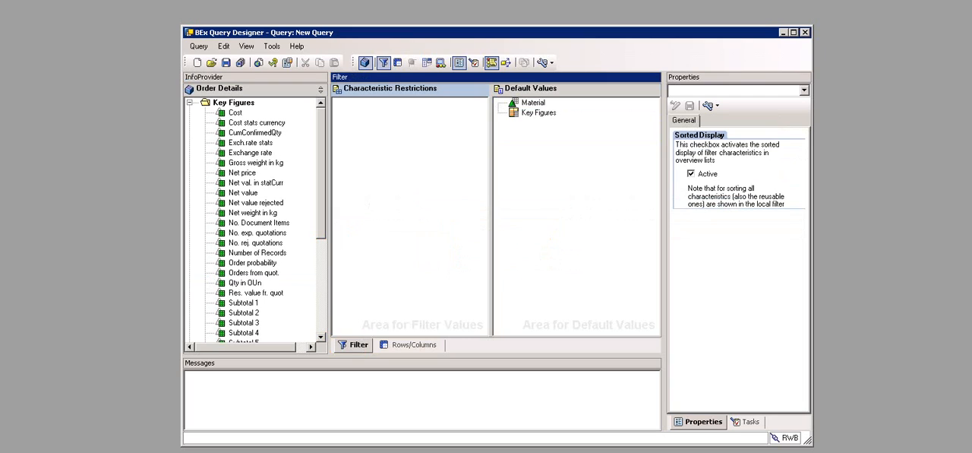
pyautogui.click(322, 287)
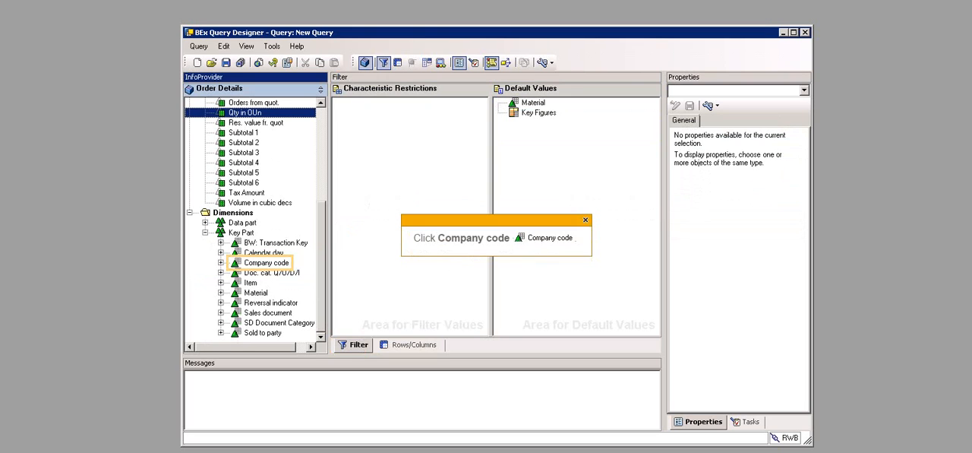
pyautogui.click(266, 263)
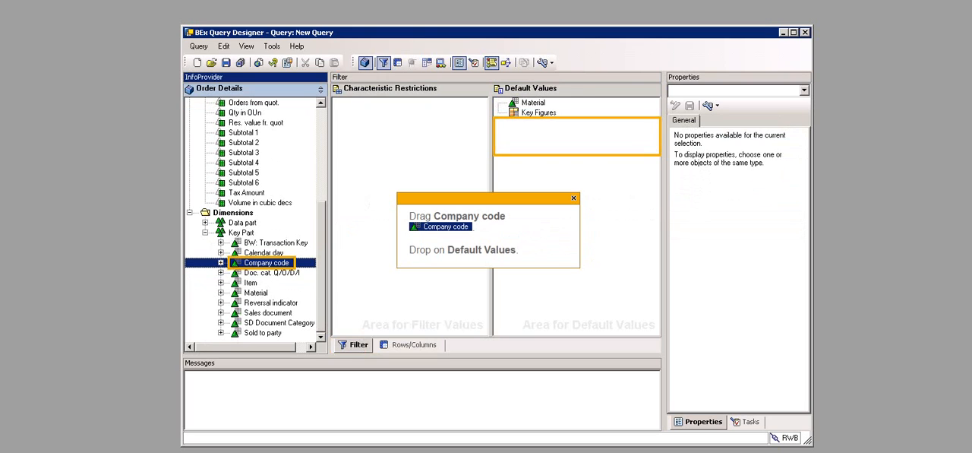
pyautogui.moveTo(266, 263); pyautogui.dragTo(578, 137)
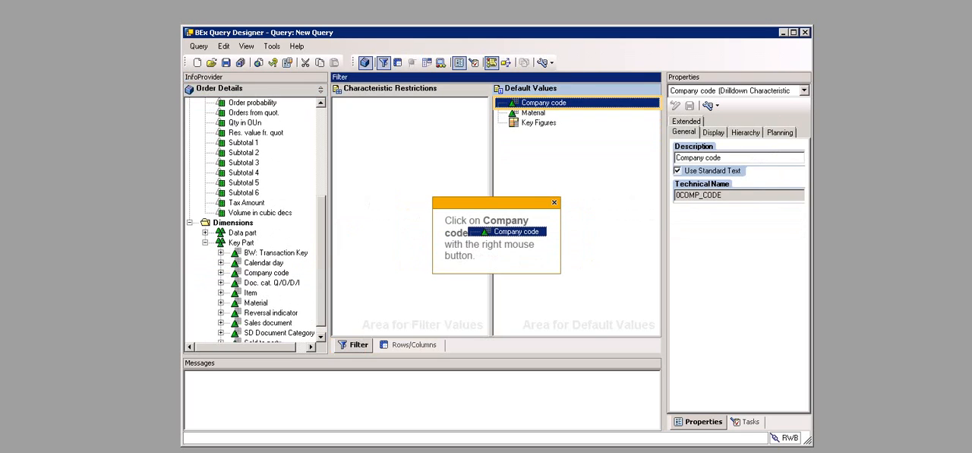
# Step: Restrict Company code to the single values IDES UK, IDES Portugal, IDES France, IDES Italia and IDES Netherlands
pyautogui.rightClick(530, 105)
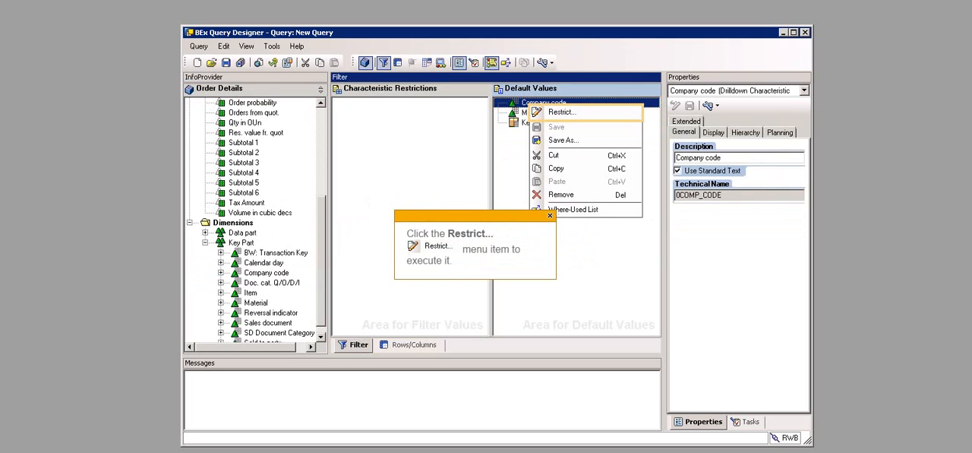
pyautogui.click(563, 112)
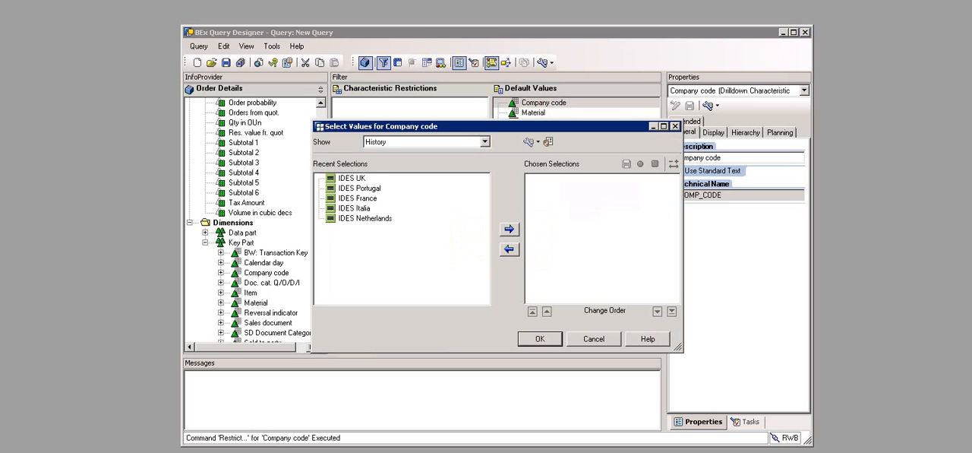
pyautogui.click(484, 142)
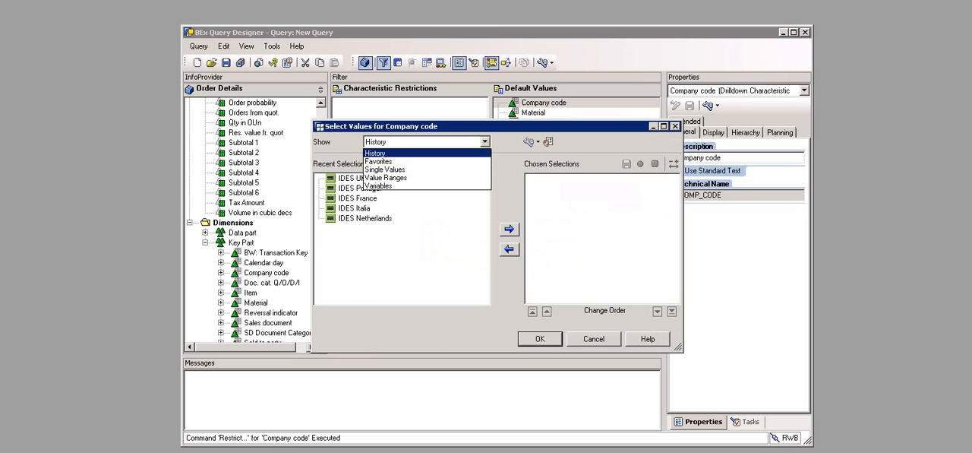
pyautogui.click(385, 170)
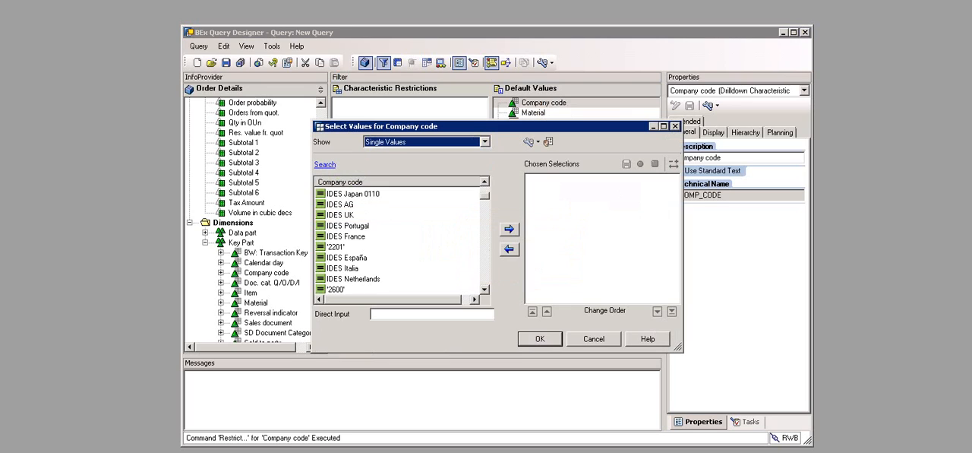
pyautogui.click(340, 215)
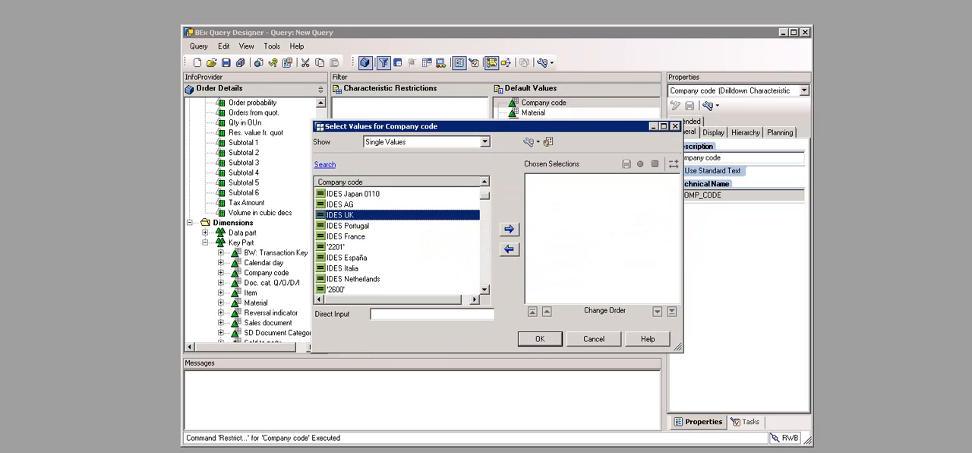
pyautogui.keyDown('ctrl'); pyautogui.click(348, 226); pyautogui.keyUp('ctrl')
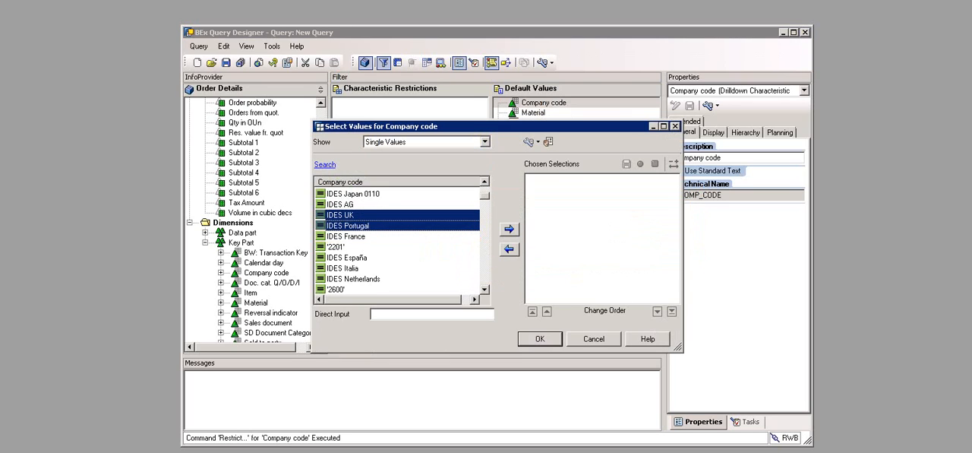
pyautogui.keyDown('ctrl'); pyautogui.click(346, 236); pyautogui.keyUp('ctrl')
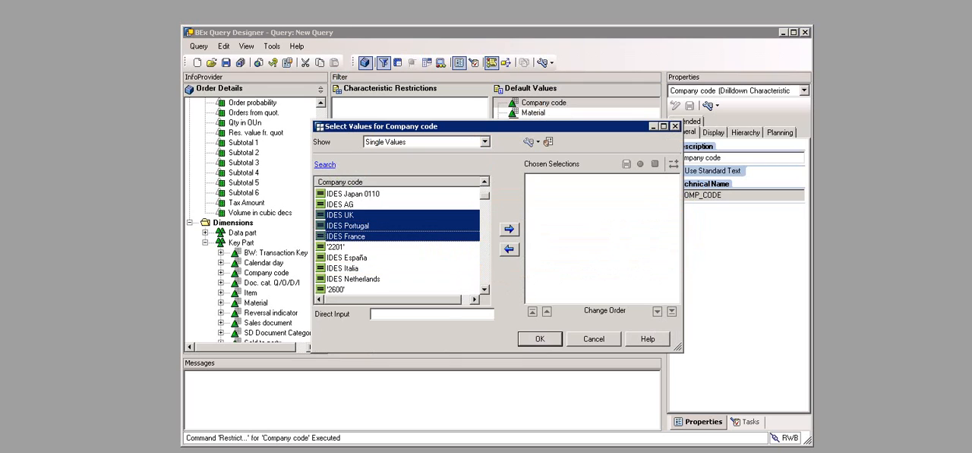
pyautogui.keyDown('ctrl'); pyautogui.click(343, 268); pyautogui.keyUp('ctrl')
pyautogui.keyDown('ctrl'); pyautogui.click(353, 279); pyautogui.keyUp('ctrl')
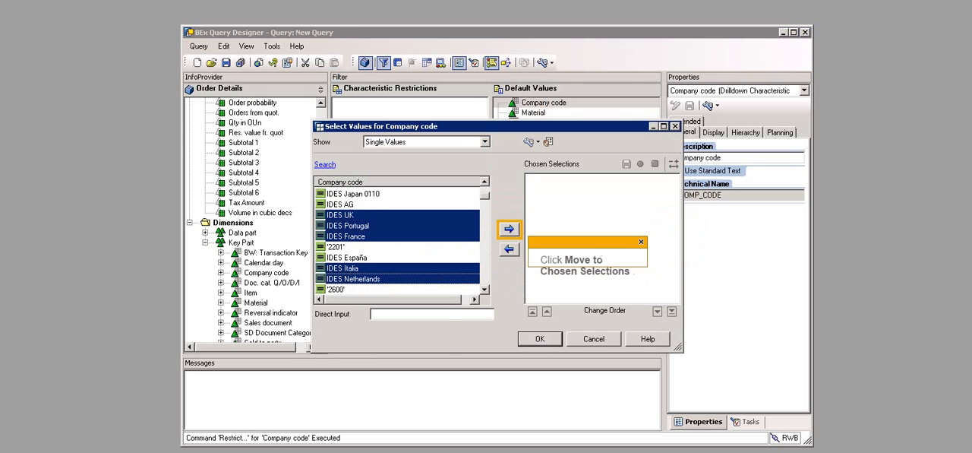
pyautogui.click(509, 230)
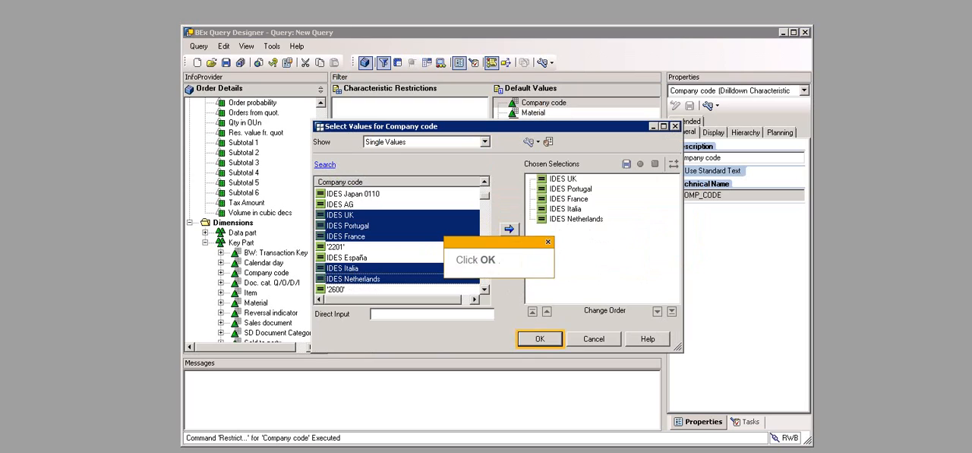
pyautogui.click(540, 339)
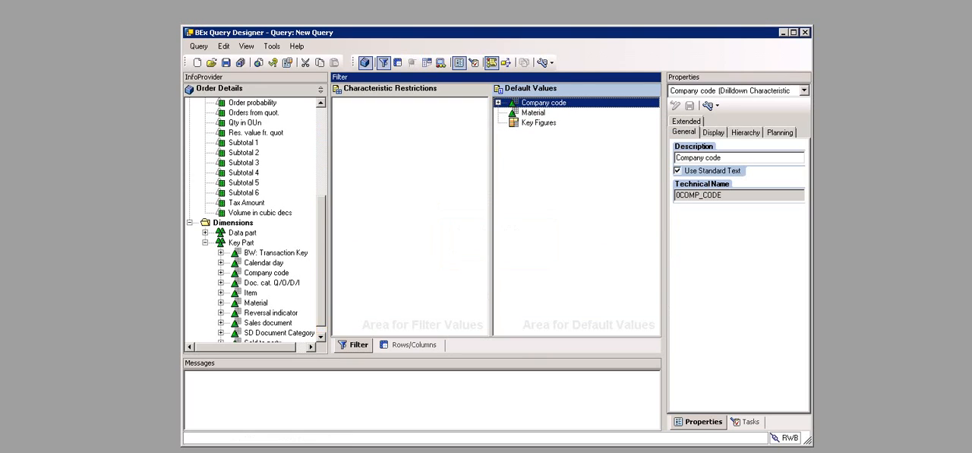
# Step: Add the Calendar day characteristic from the Key Part dimension to the filter's default values
pyautogui.click(321, 330)
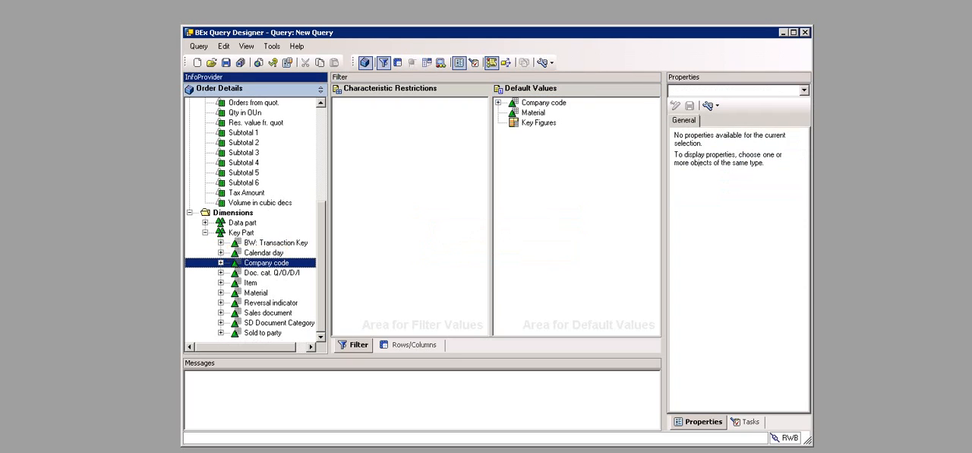
pyautogui.click(264, 252)
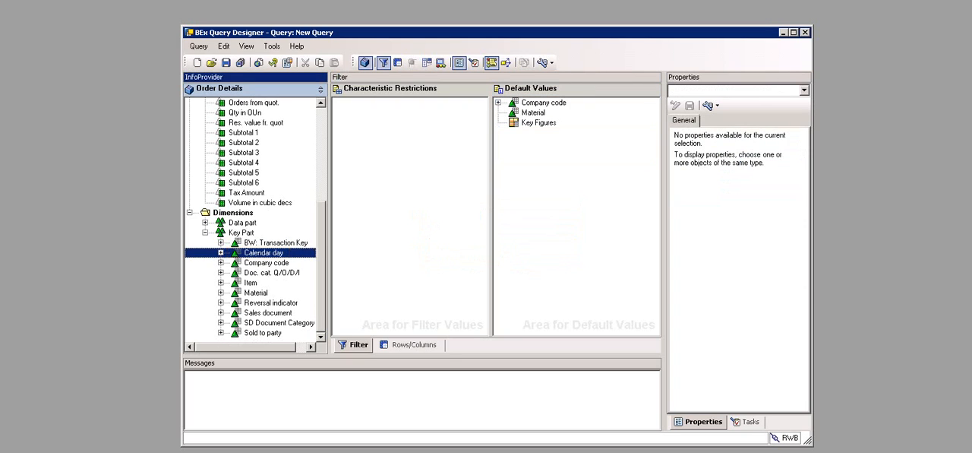
pyautogui.moveTo(264, 252); pyautogui.dragTo(541, 102)
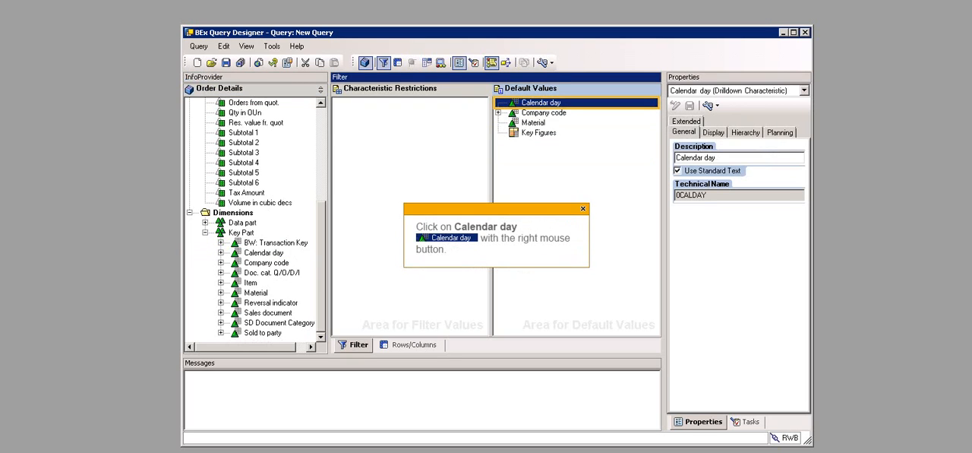
# Step: Restrict Calendar day to the value range between 01.01.2009 and 31.12.2009
pyautogui.rightClick(541, 101)
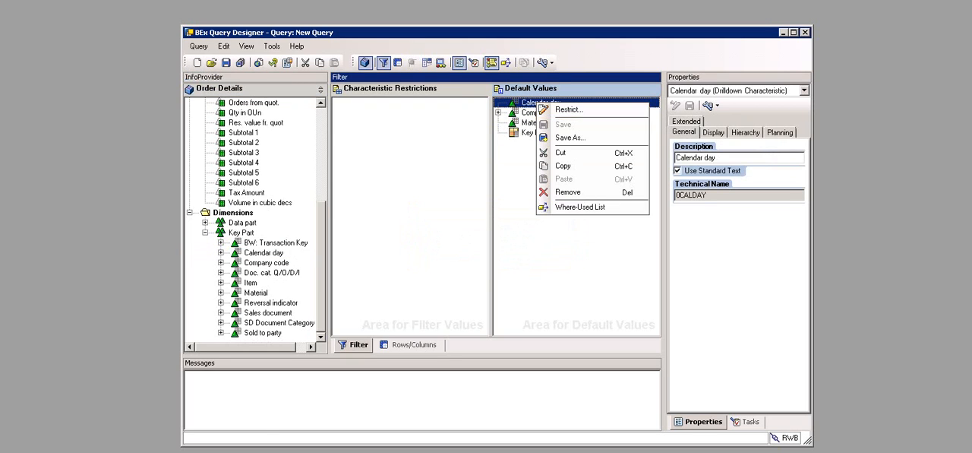
pyautogui.click(574, 109)
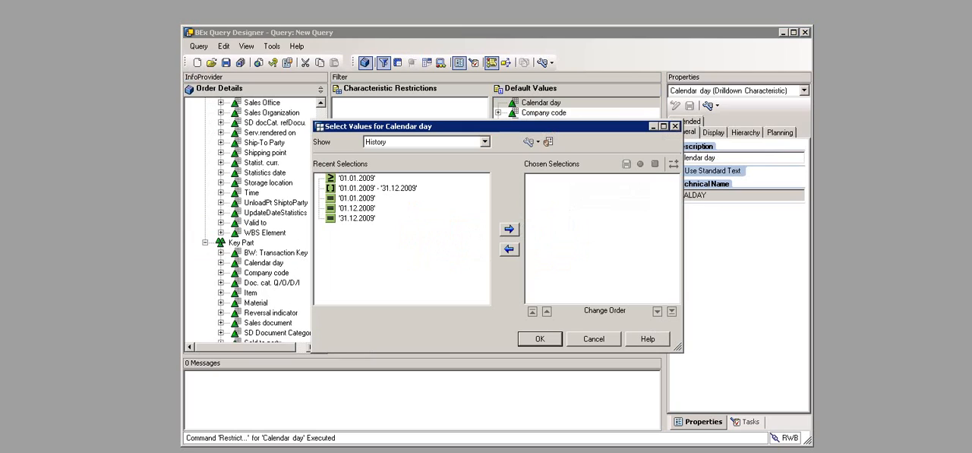
pyautogui.click(485, 142)
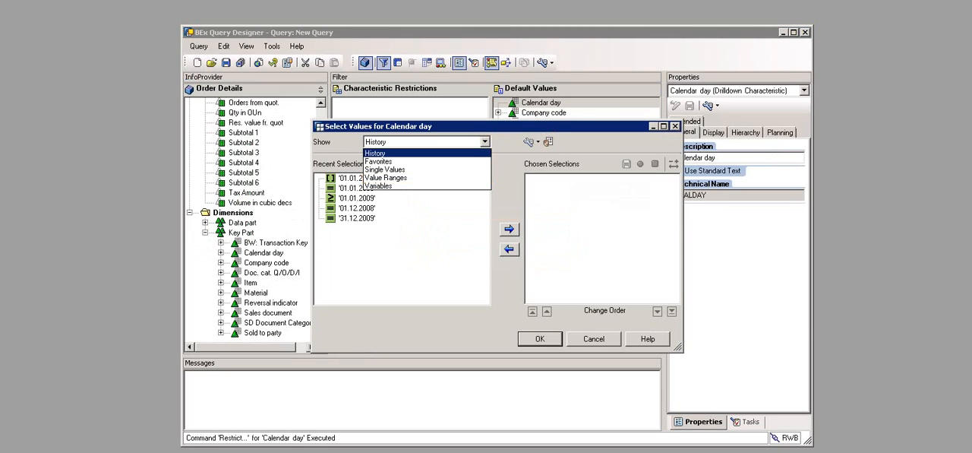
pyautogui.click(386, 177)
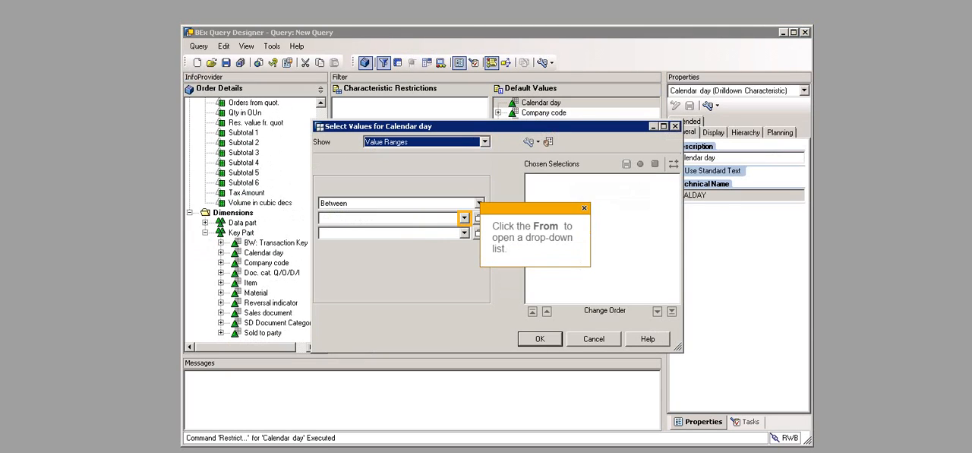
pyautogui.click(464, 218)
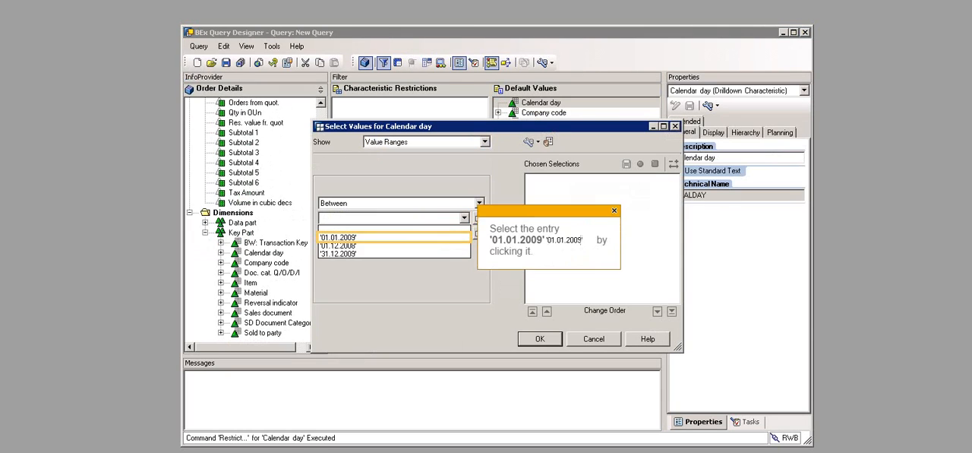
pyautogui.click(338, 237)
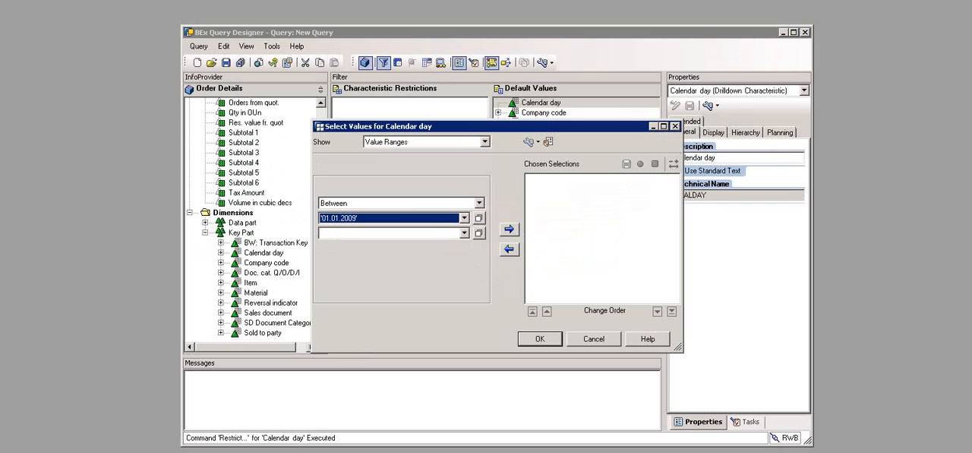
pyautogui.click(464, 233)
pyautogui.click(338, 269)
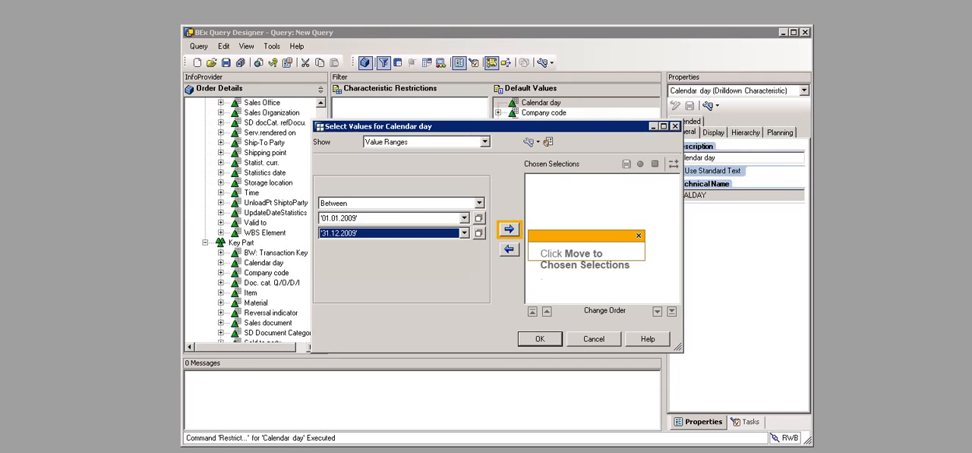
pyautogui.click(509, 228)
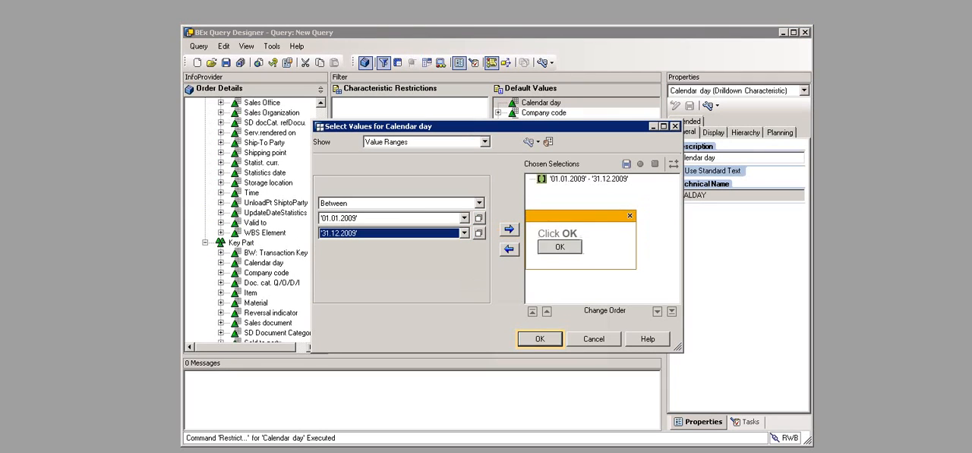
pyautogui.click(539, 338)
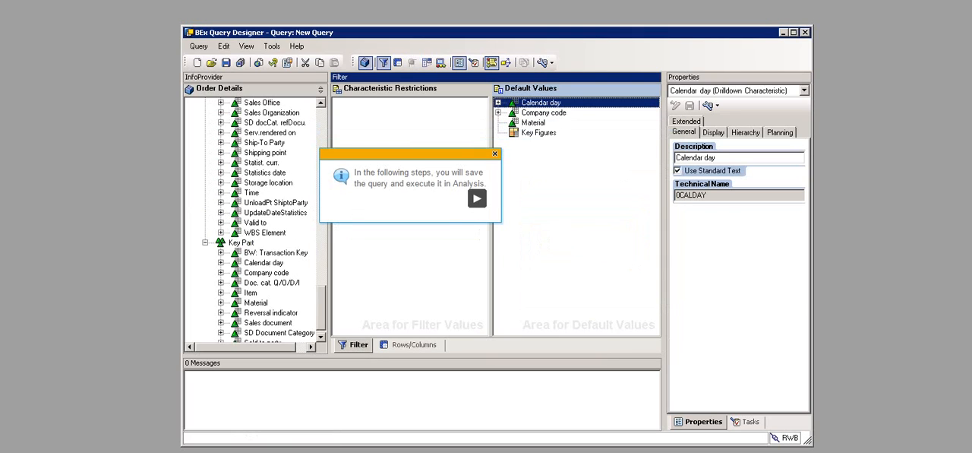
# Step: Save the query in the Queries folder of Role00 with description "U01 Query Order Details(Pre)" and technical name U01_QD_VAR005
pyautogui.click(226, 63)
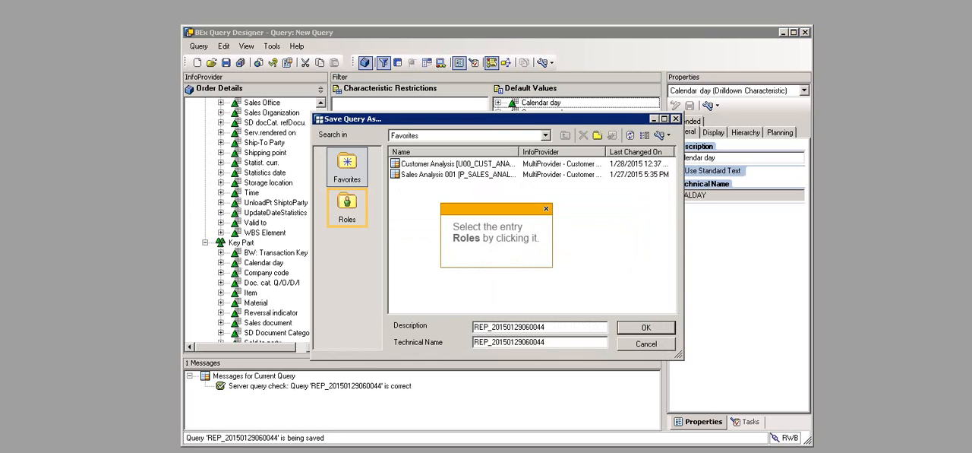
pyautogui.click(347, 207)
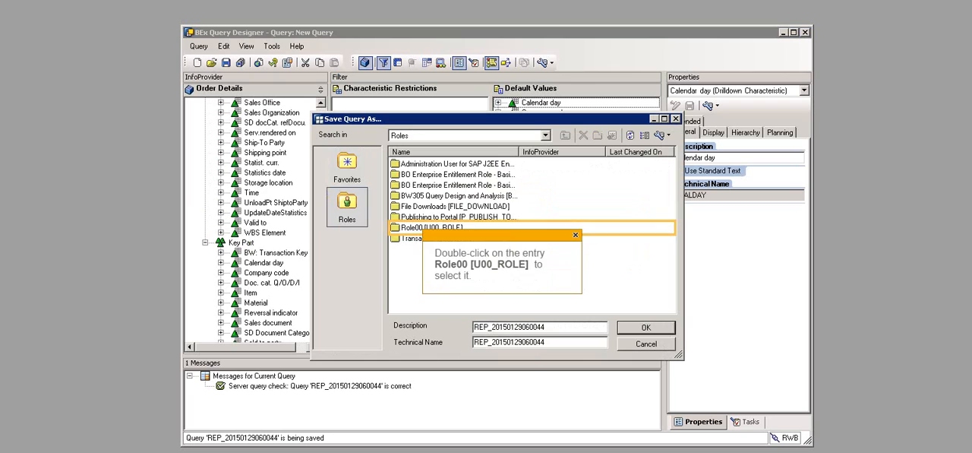
pyautogui.doubleClick(428, 228)
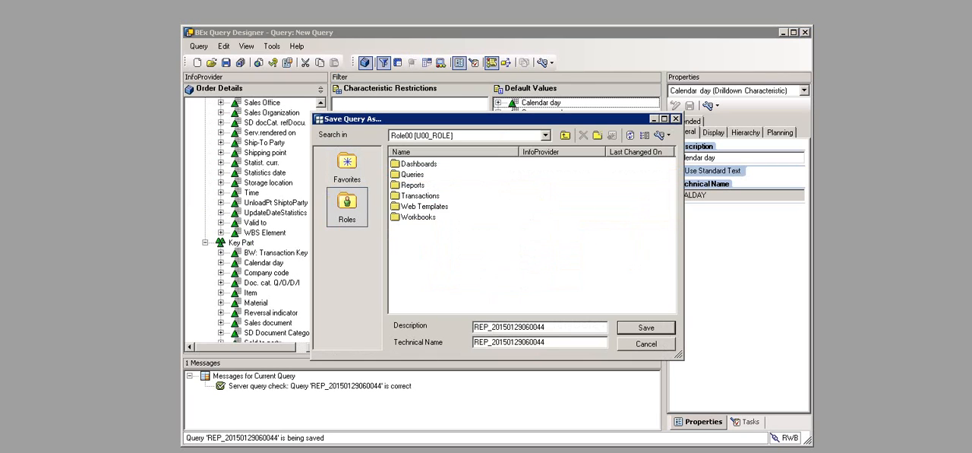
pyautogui.doubleClick(412, 174)
pyautogui.click(539, 326)
pyautogui.write('U01 Query Order Details(Pre)')
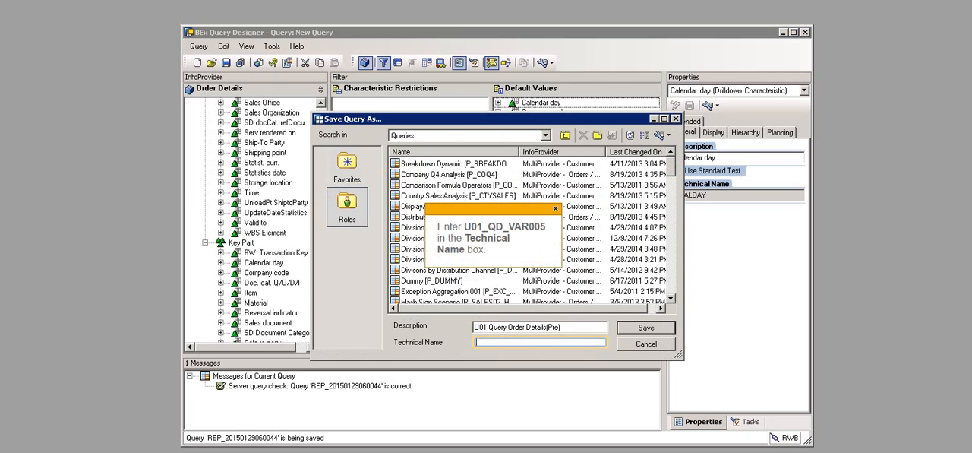
pyautogui.click(540, 341)
pyautogui.write('U01_QD_VAR005')
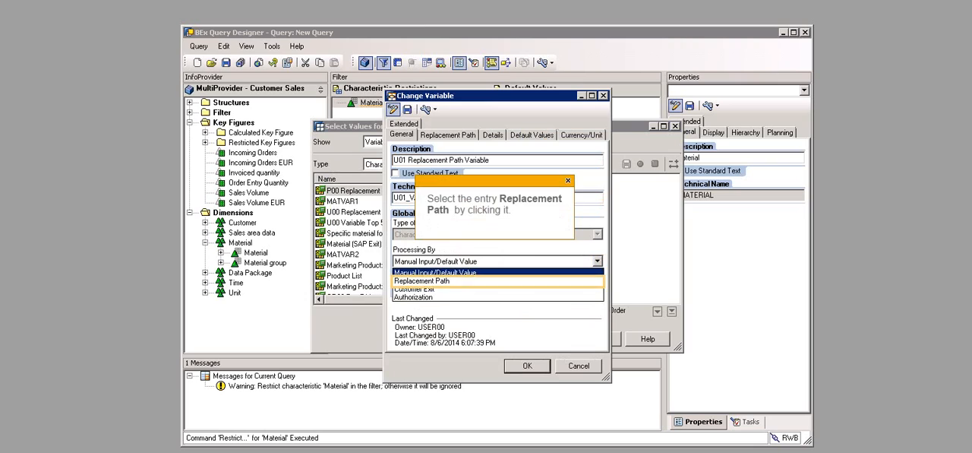
# Step: Set the Material variable's processing to Replacement Path and choose the Order Details(Pre) query U01_QD_VAR005 as its replacement source
pyautogui.click(422, 281)
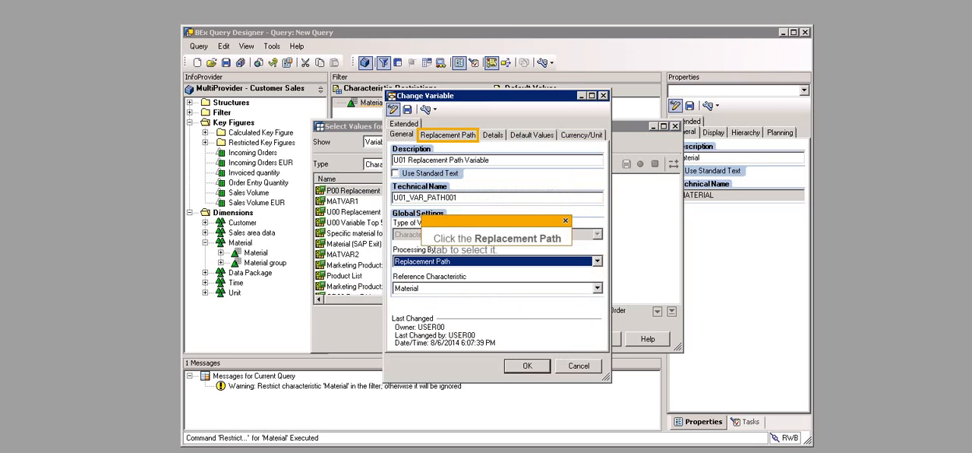
pyautogui.click(448, 134)
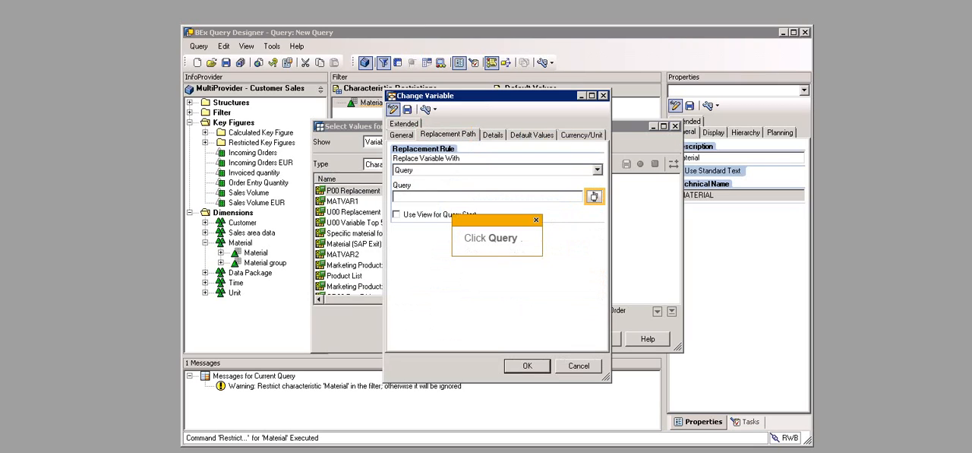
pyautogui.click(594, 196)
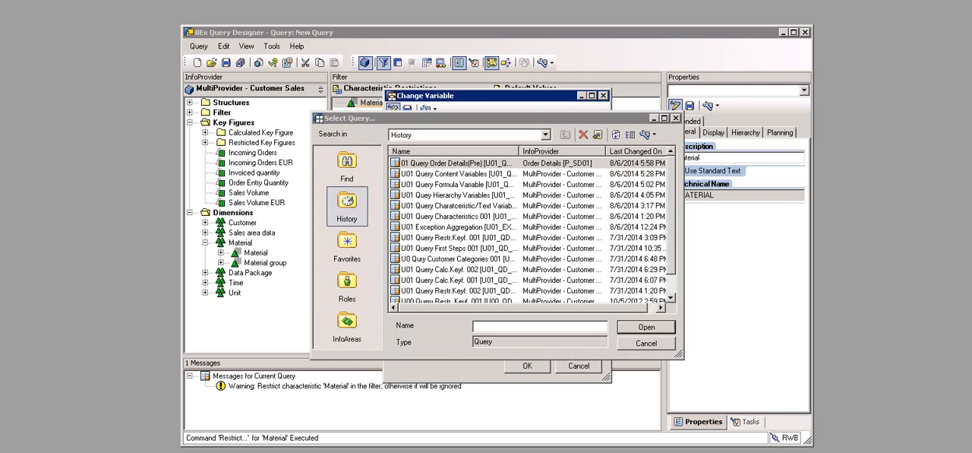
pyautogui.click(458, 164)
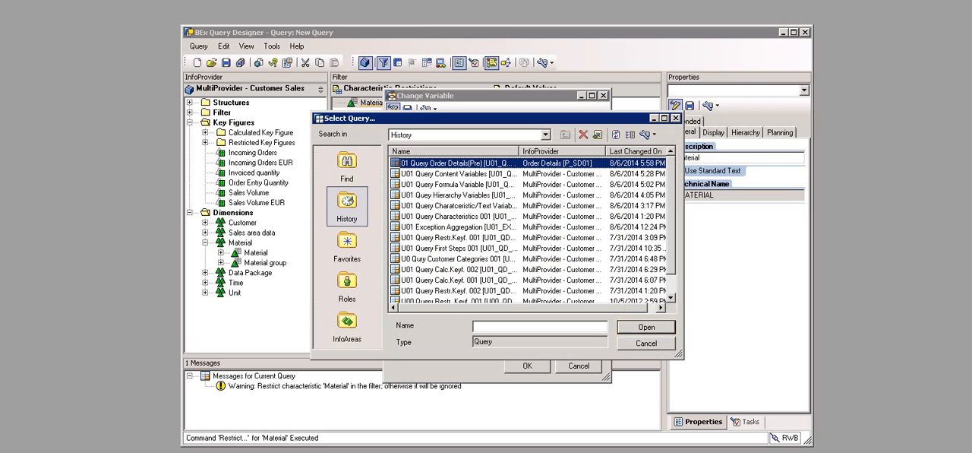
pyautogui.click(646, 327)
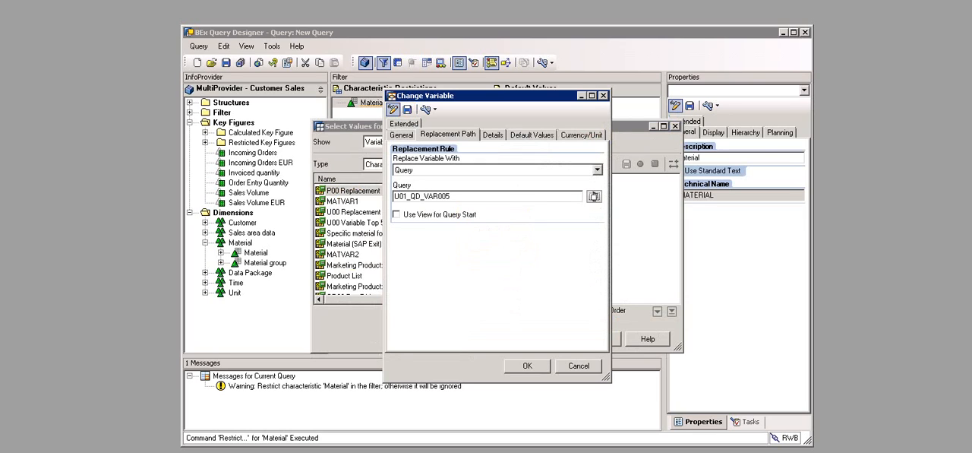
# Step: Save the Material variable as "U01 Replacement Path Variable" with technical name U01_VAR_PATH001 and finish editing it
pyautogui.click(408, 109)
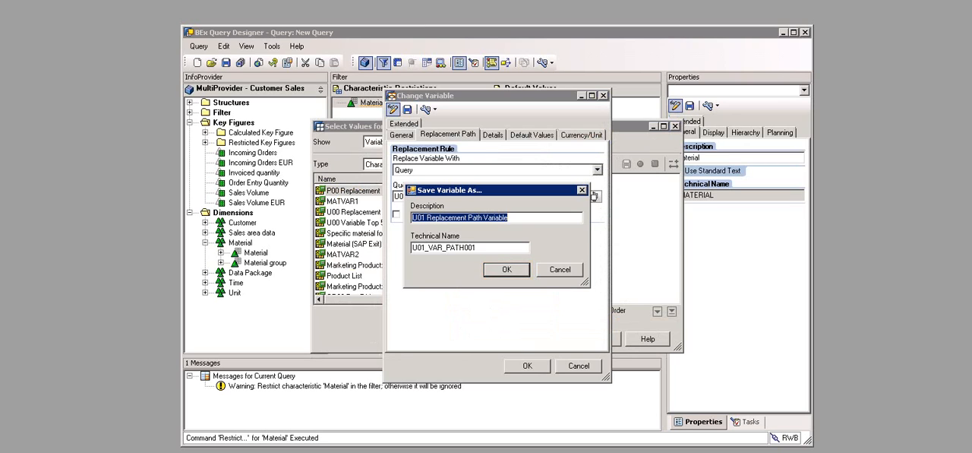
pyautogui.click(507, 269)
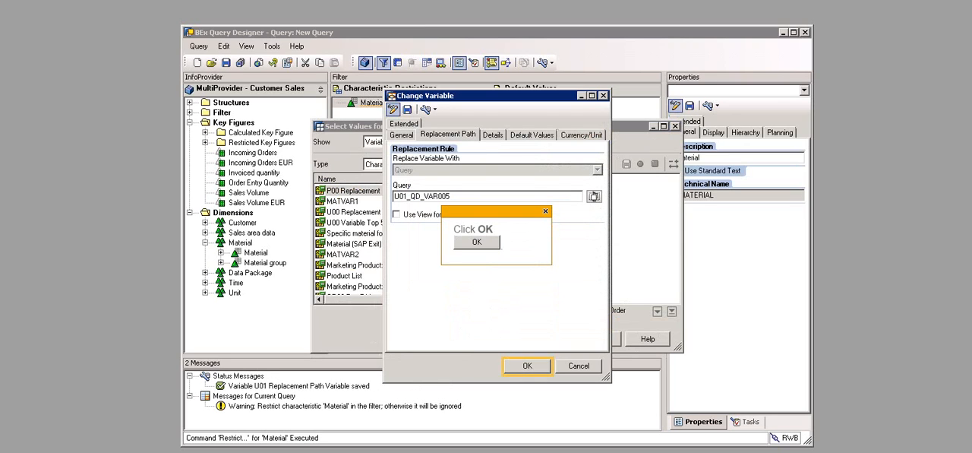
pyautogui.click(527, 366)
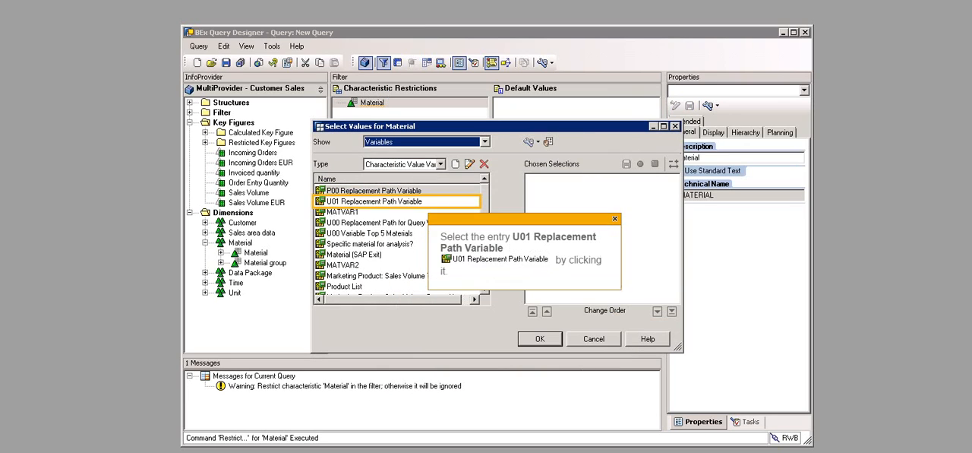
# Step: Restrict the Material characteristic in the filter with the variable U01 Replacement Path Variable
pyautogui.click(374, 201)
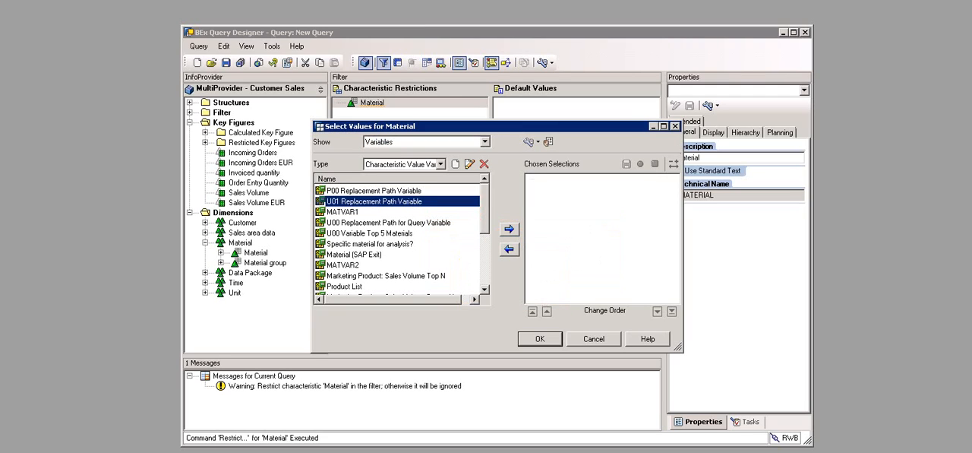
pyautogui.click(509, 229)
pyautogui.click(540, 339)
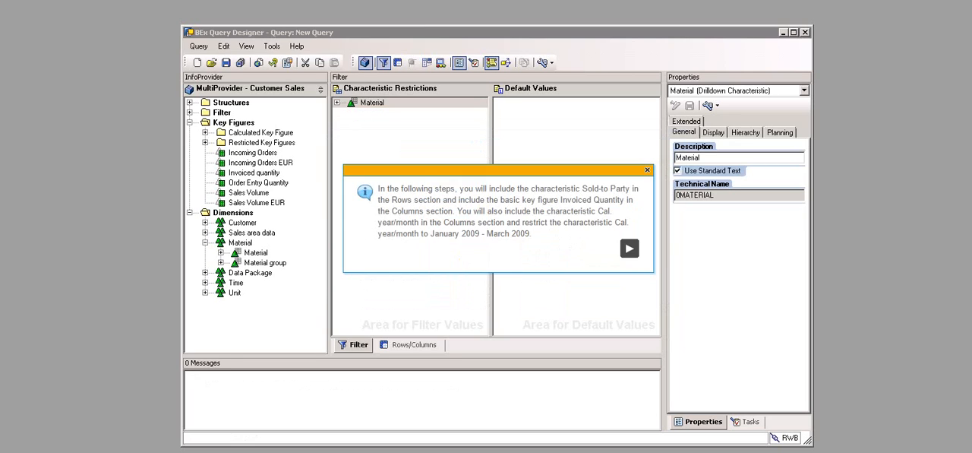
# Step: Place the Sold to party characteristic from the Customer dimension in the query's rows
pyautogui.click(414, 345)
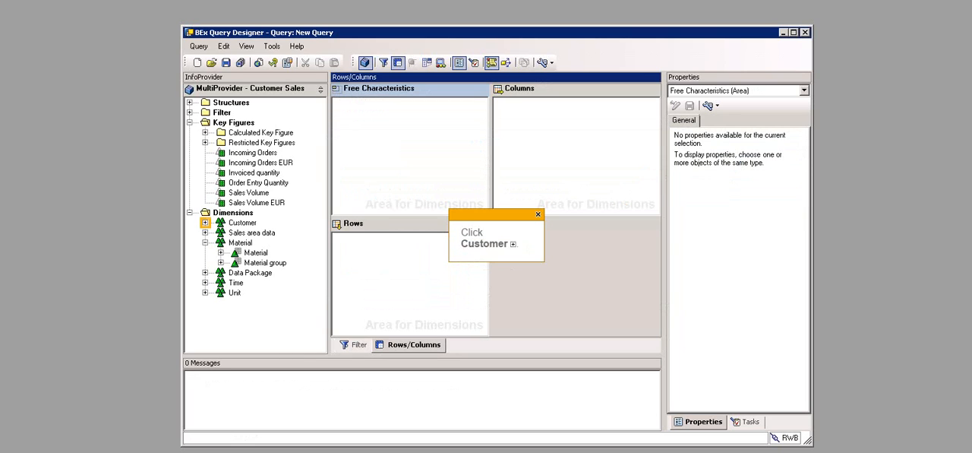
pyautogui.click(205, 222)
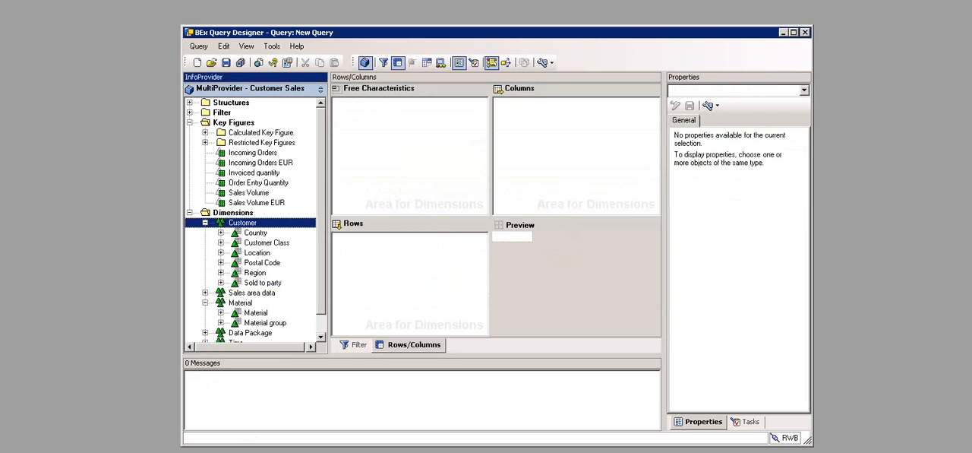
pyautogui.click(263, 283)
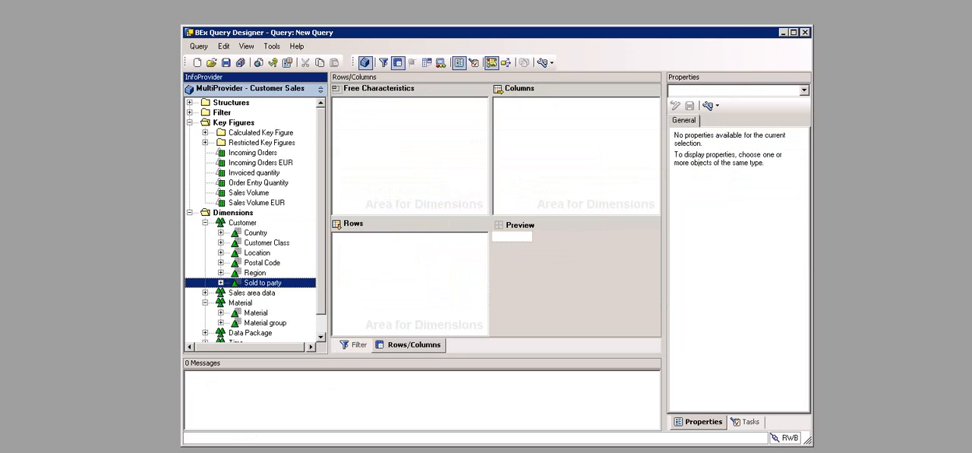
pyautogui.moveTo(262, 282); pyautogui.dragTo(409, 280)
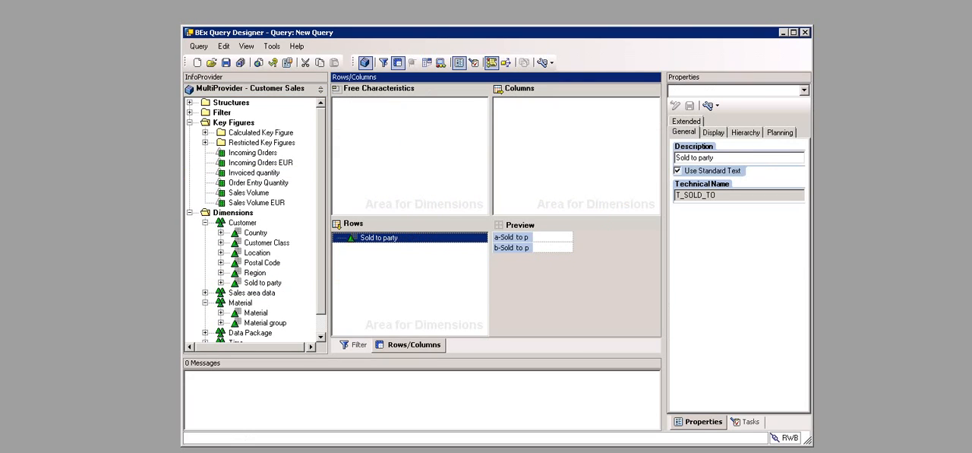
# Step: Add the Invoiced quantity key figure to the columns and the Material characteristic to the free characteristics
pyautogui.click(255, 172)
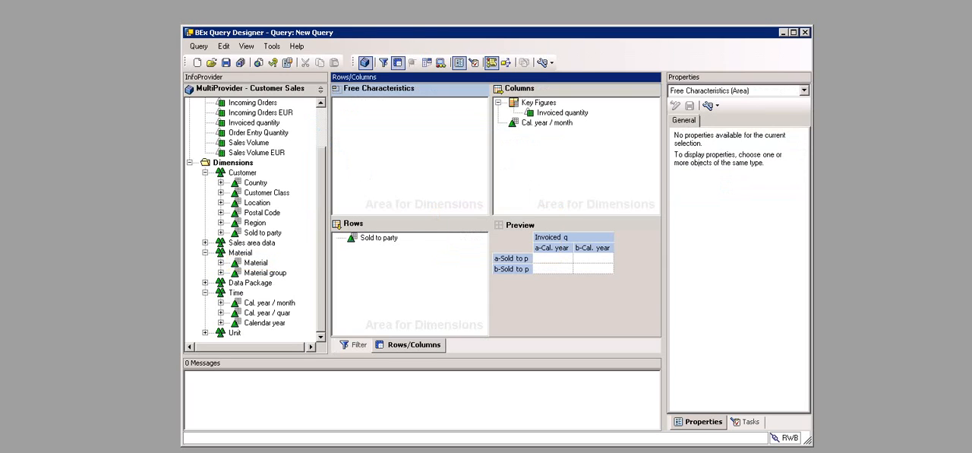
pyautogui.click(256, 263)
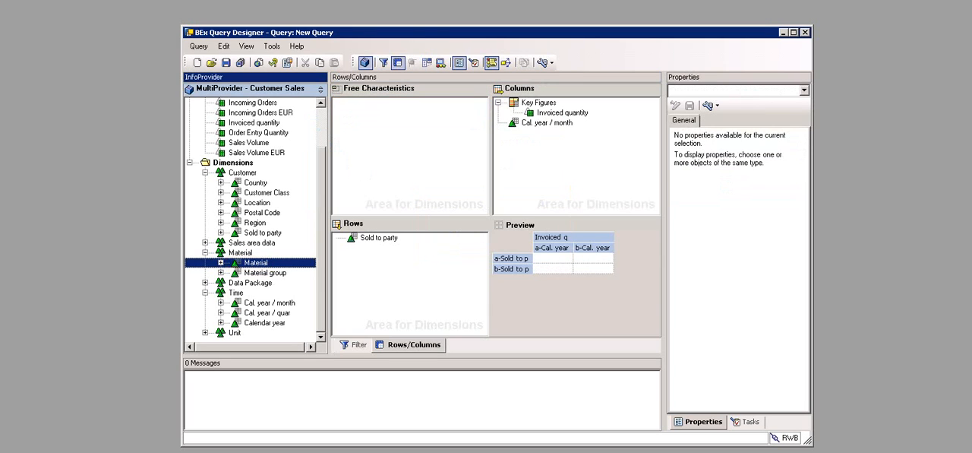
pyautogui.moveTo(256, 263); pyautogui.dragTo(409, 152)
# Step: Save the query in the Queries folder of Role00 with description "U01 Result Query" and technical name U01_QD_VAR006
pyautogui.click(226, 62)
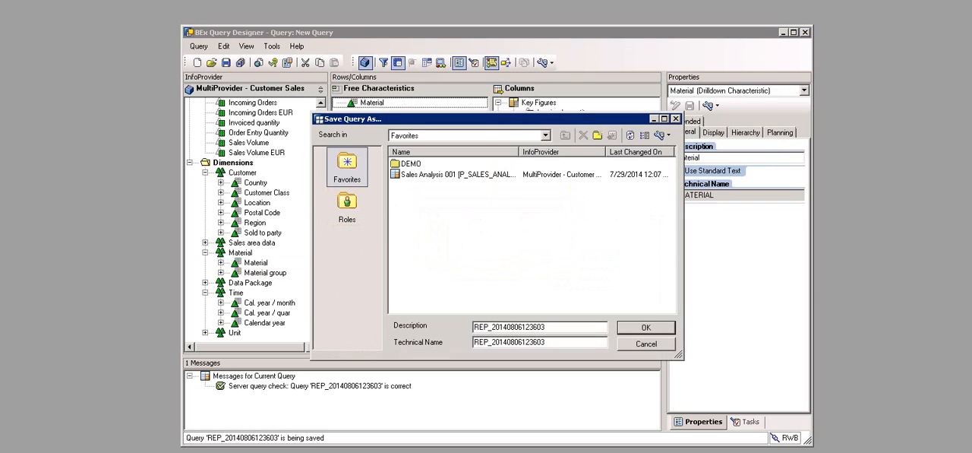
pyautogui.click(347, 206)
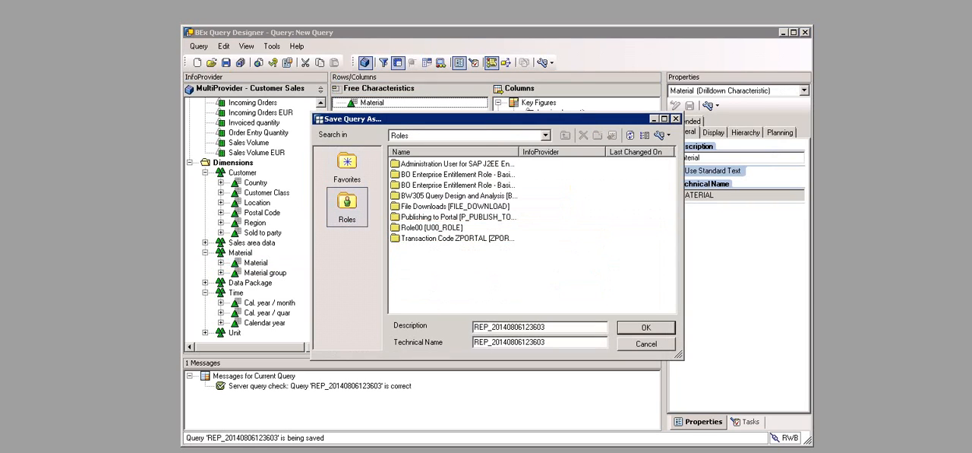
pyautogui.doubleClick(430, 227)
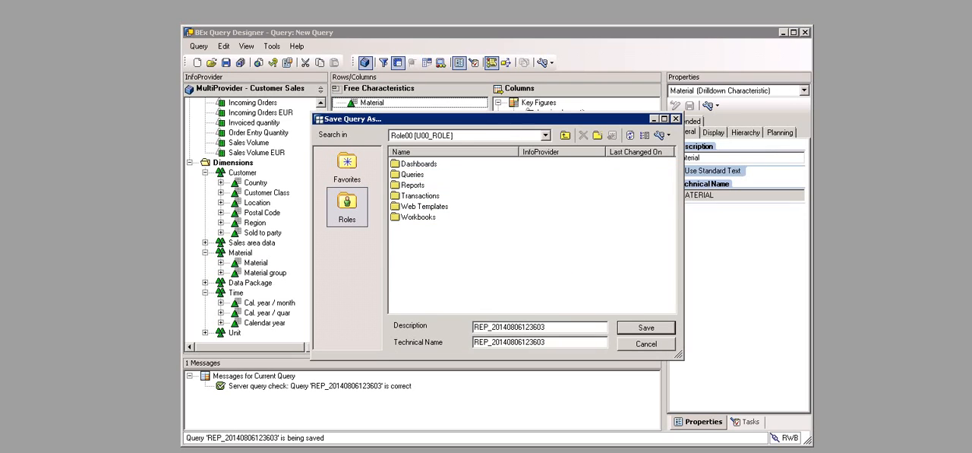
pyautogui.doubleClick(412, 174)
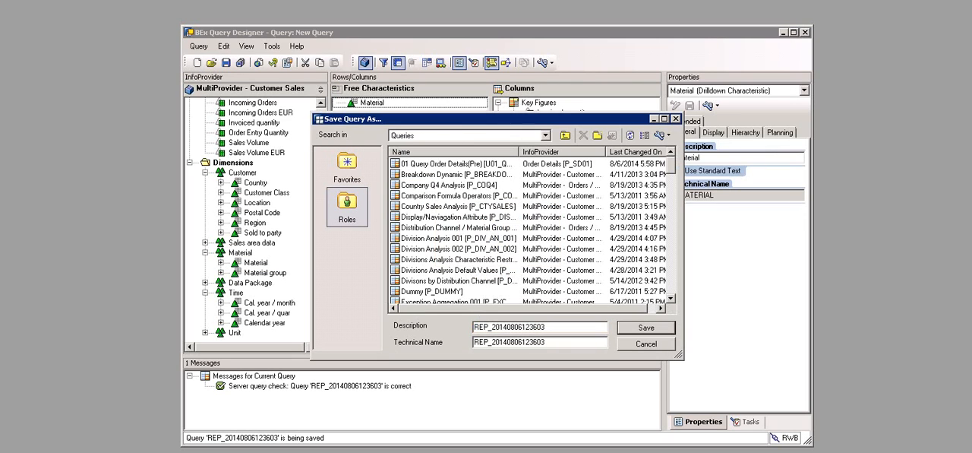
pyautogui.write('U01 Result Query')
pyautogui.write('U01_QD_VAR006')
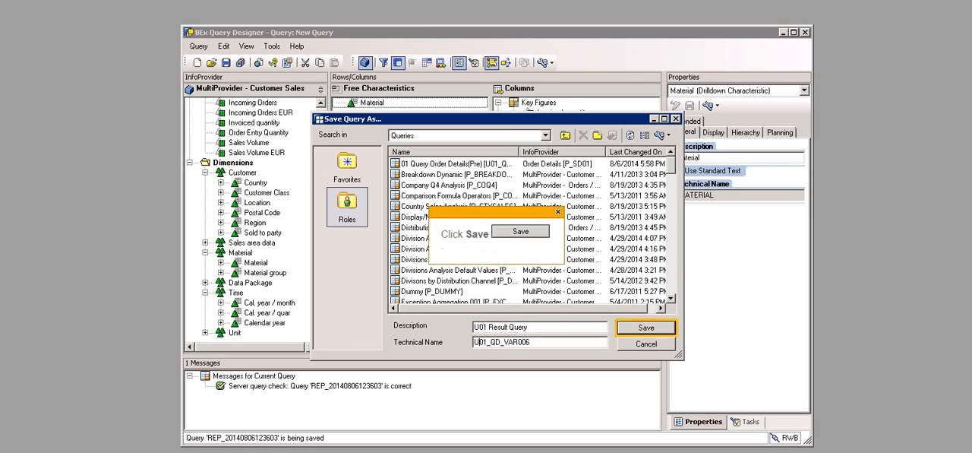
pyautogui.click(646, 328)
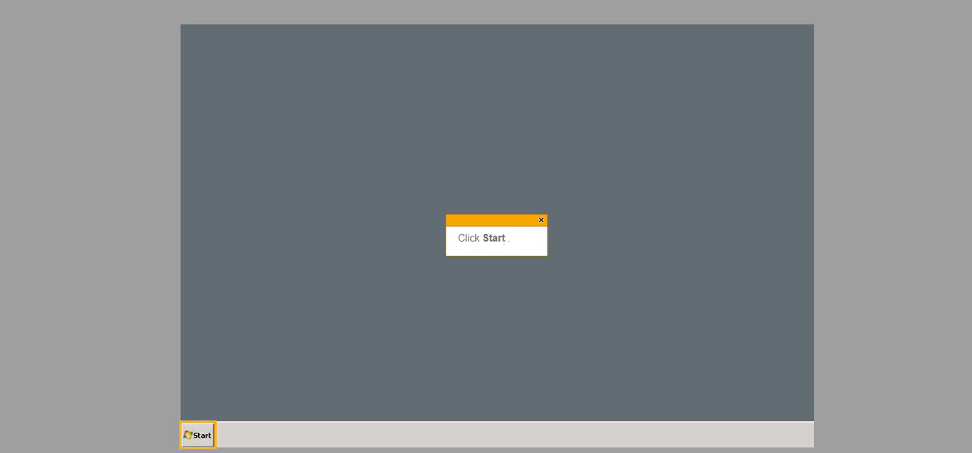
# Step: Start Microsoft Excel with SAP BusinessObjects Analysis from the _SAP Business Intelligence program group
pyautogui.click(197, 435)
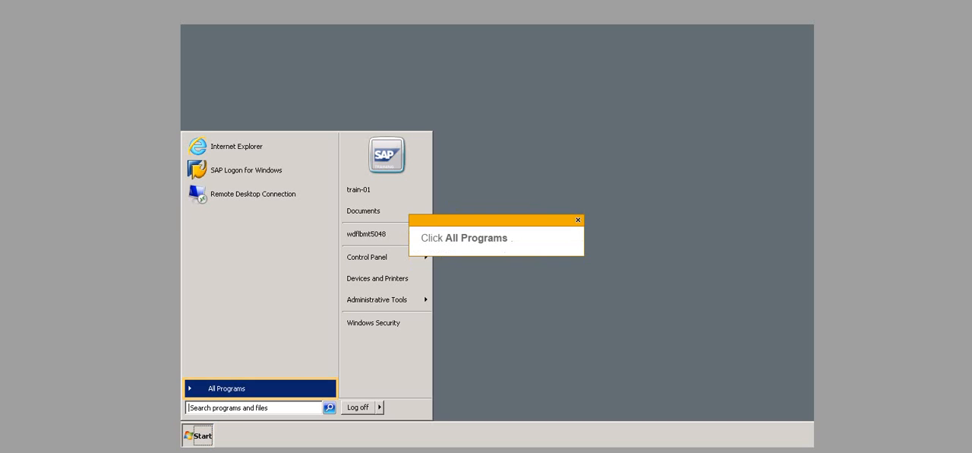
pyautogui.click(226, 388)
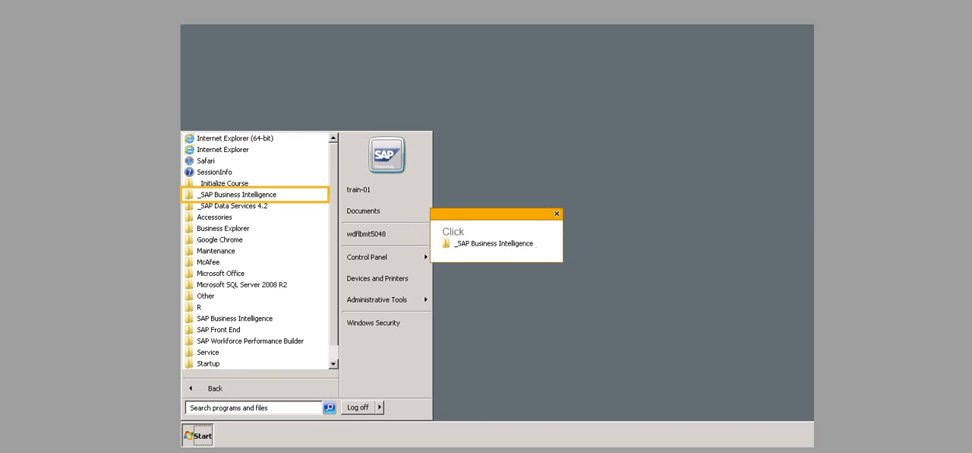
pyautogui.click(237, 194)
pyautogui.click(253, 240)
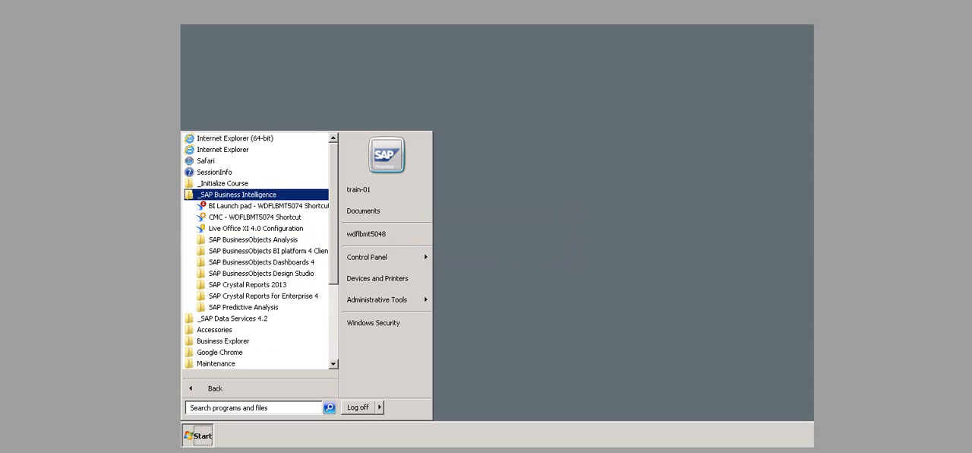
pyautogui.click(261, 250)
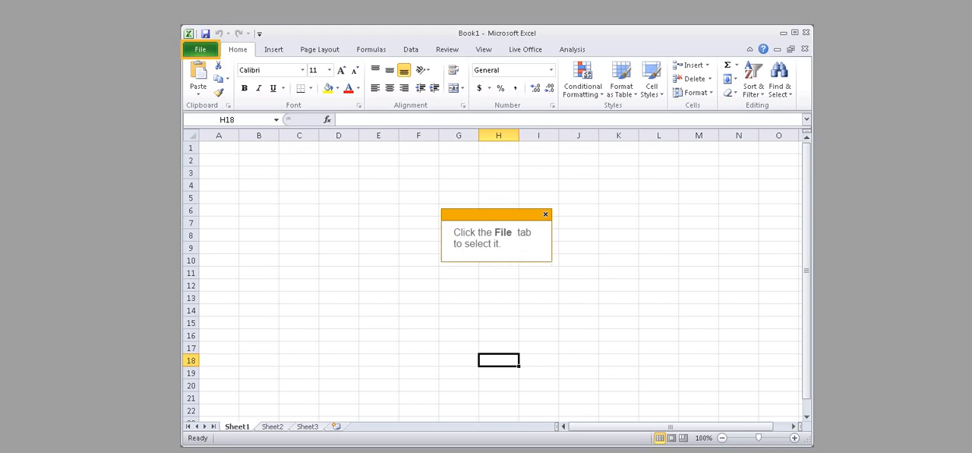
# Step: Create a new blank workbook
pyautogui.click(200, 49)
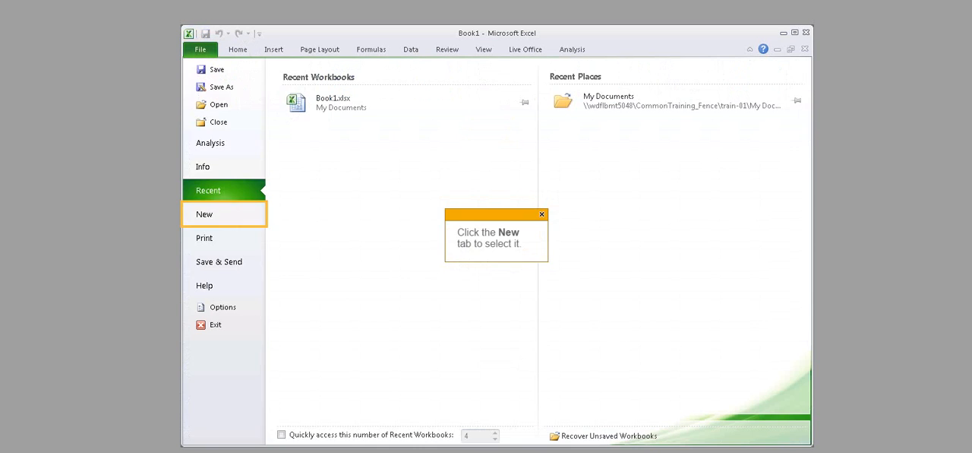
pyautogui.click(204, 214)
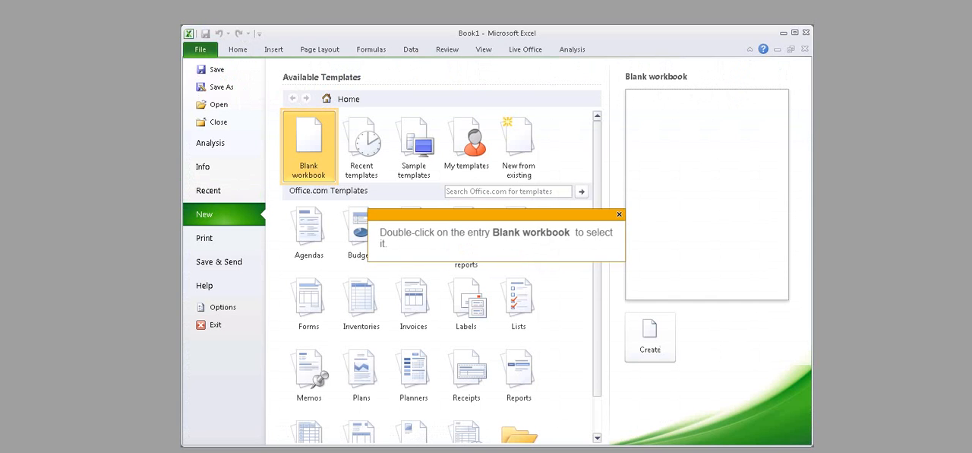
pyautogui.doubleClick(309, 146)
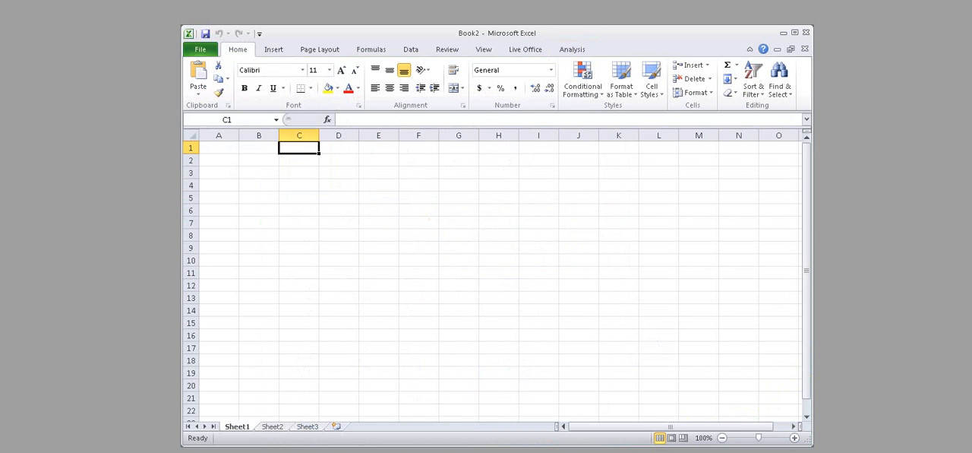
# Step: Begin inserting an Analysis data source from the RWB system and log on with the account password
pyautogui.click(572, 50)
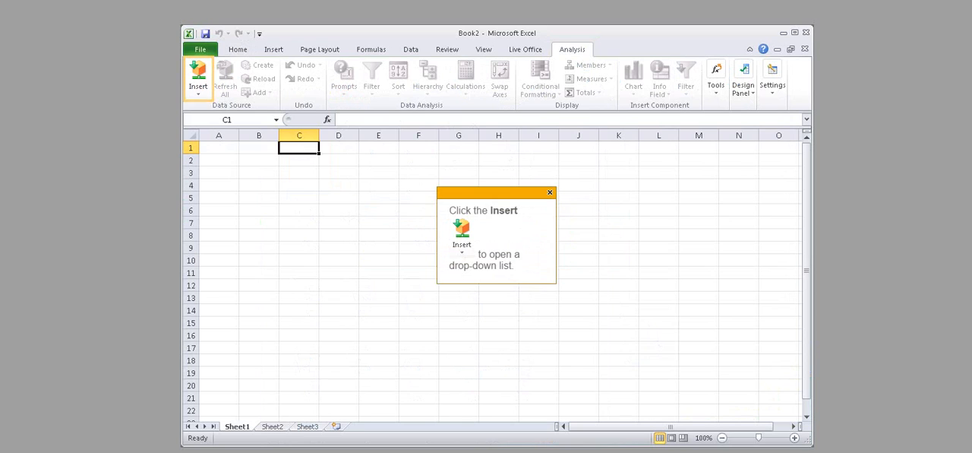
pyautogui.click(199, 79)
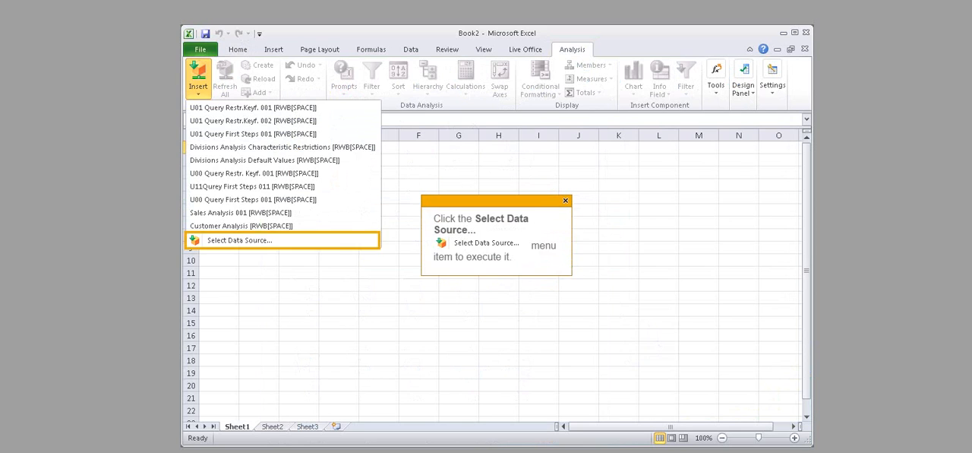
pyautogui.click(238, 240)
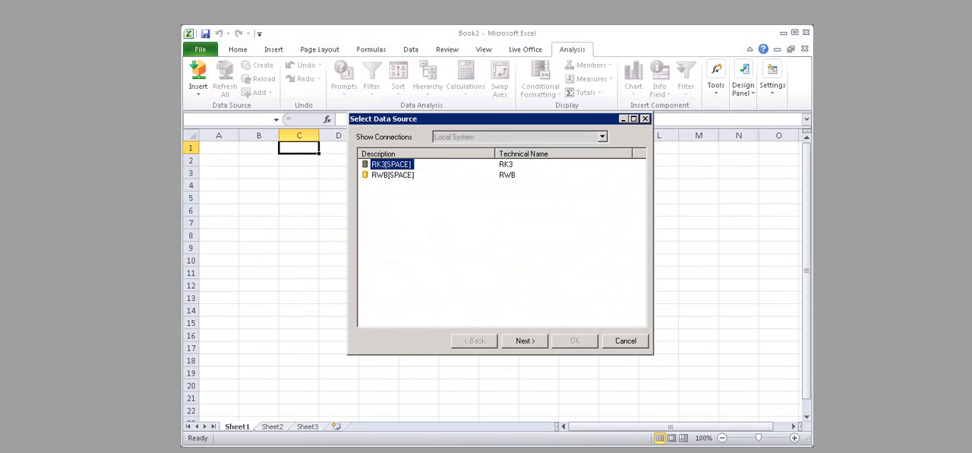
pyautogui.click(393, 175)
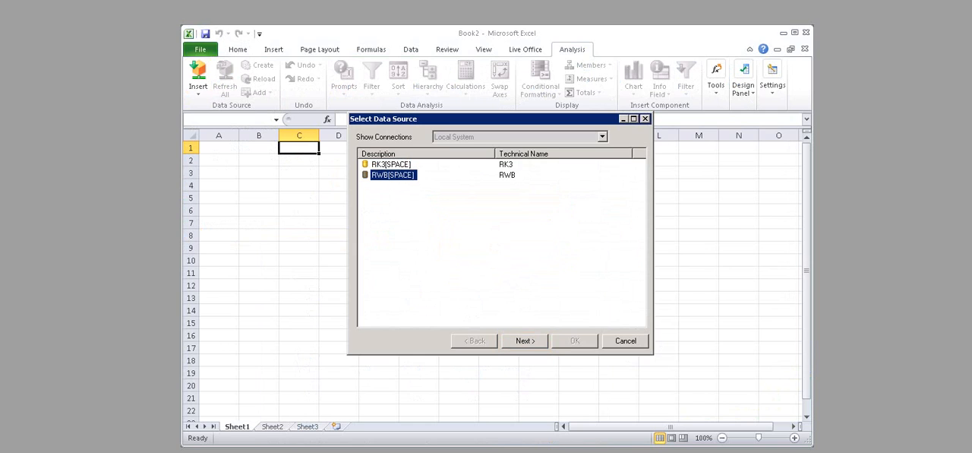
pyautogui.click(525, 341)
pyautogui.write('welcome')
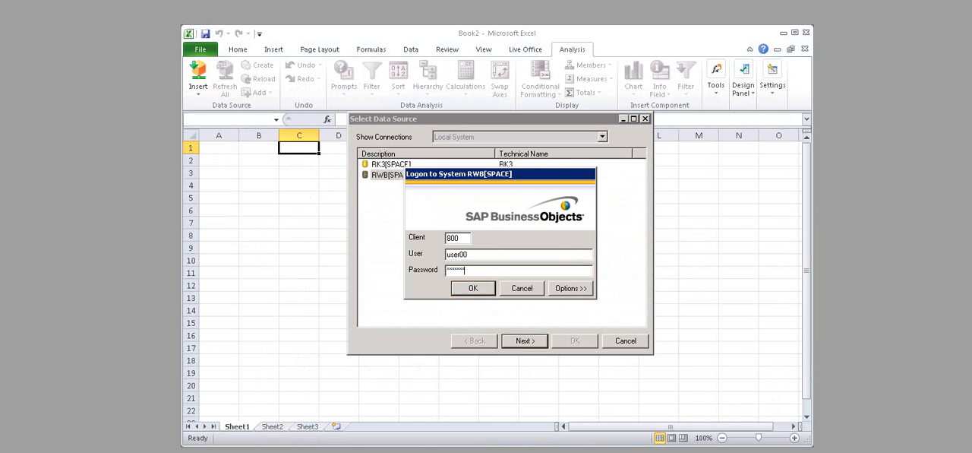
pyautogui.press('Return')
# Step: Search the data sources for "U01 Result Query" and insert the query U01_QD_VAR006 into the sheet
pyautogui.write('U01 Result Query')
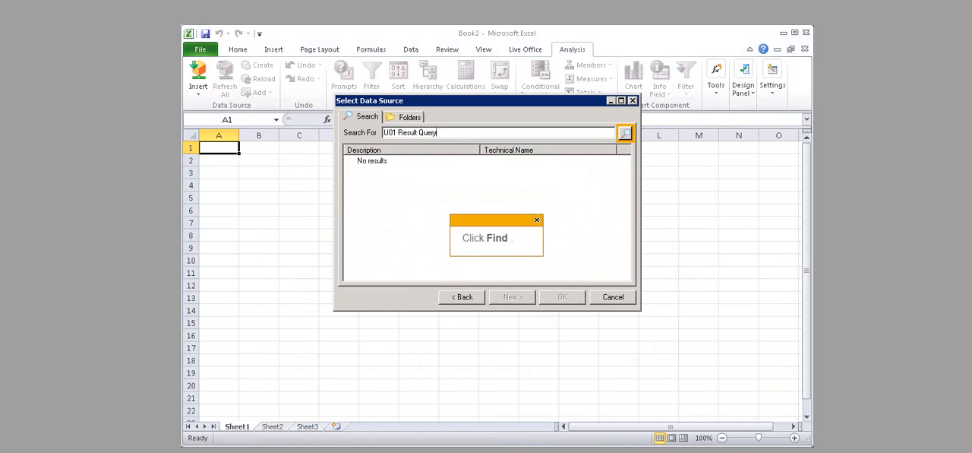
pyautogui.press('Return')
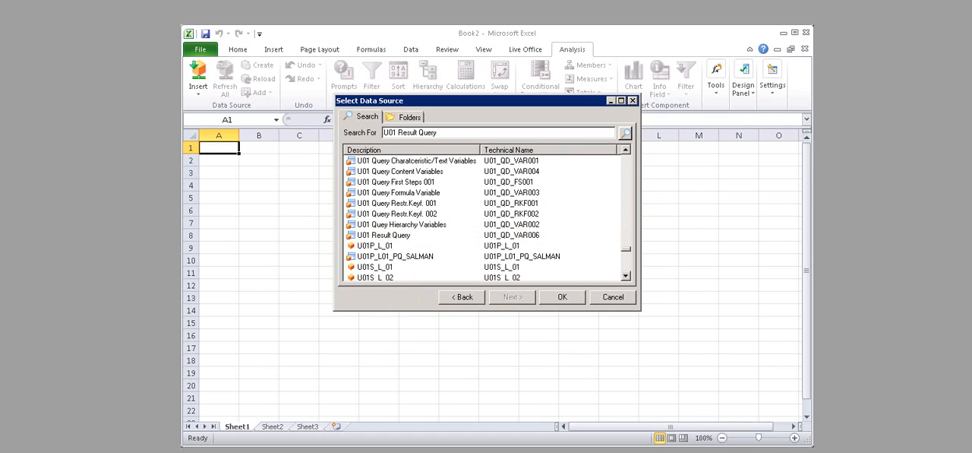
pyautogui.click(383, 235)
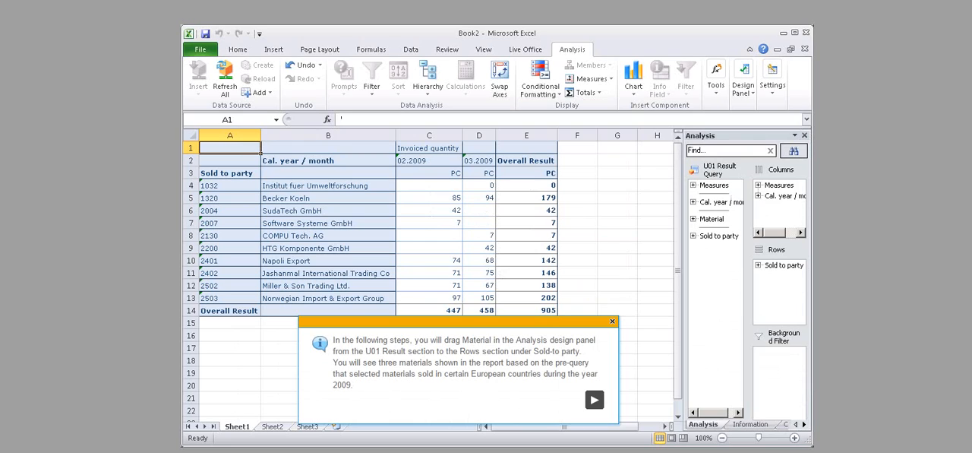
# Step: Add Material to the report's rows below Sold to party and review the resulting columns
pyautogui.click(712, 218)
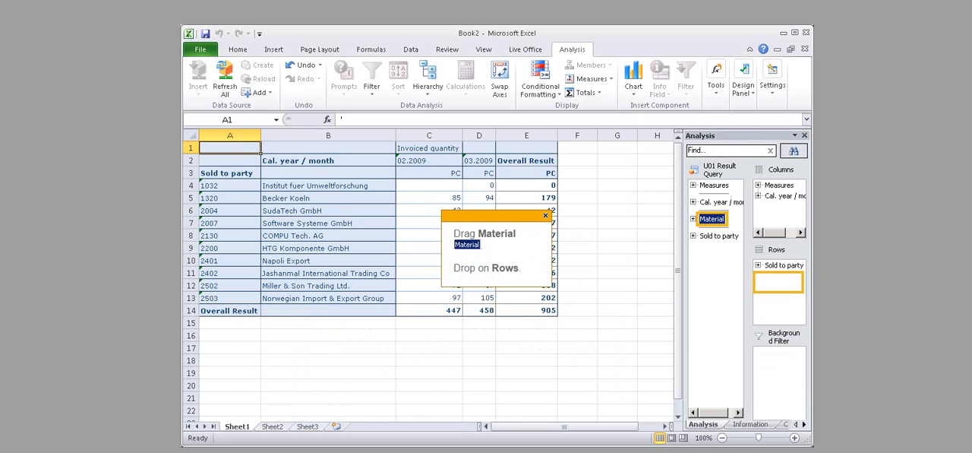
pyautogui.moveTo(713, 219); pyautogui.dragTo(780, 277)
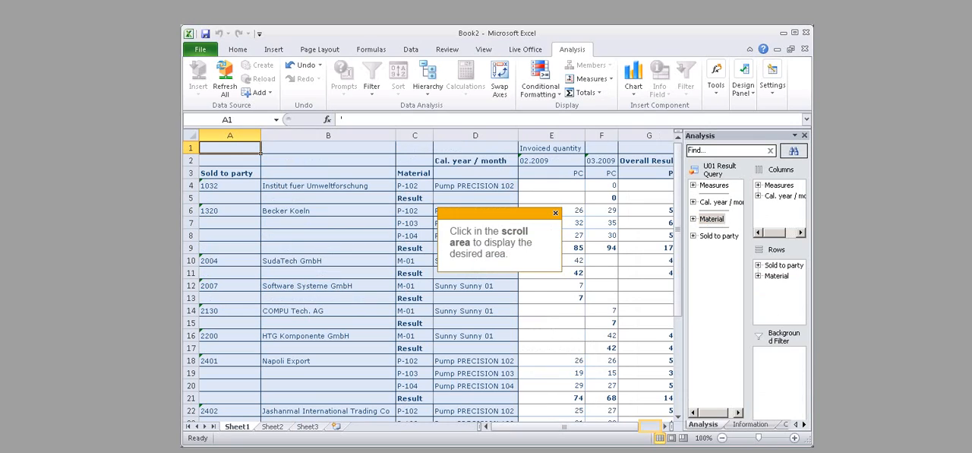
pyautogui.click(650, 426)
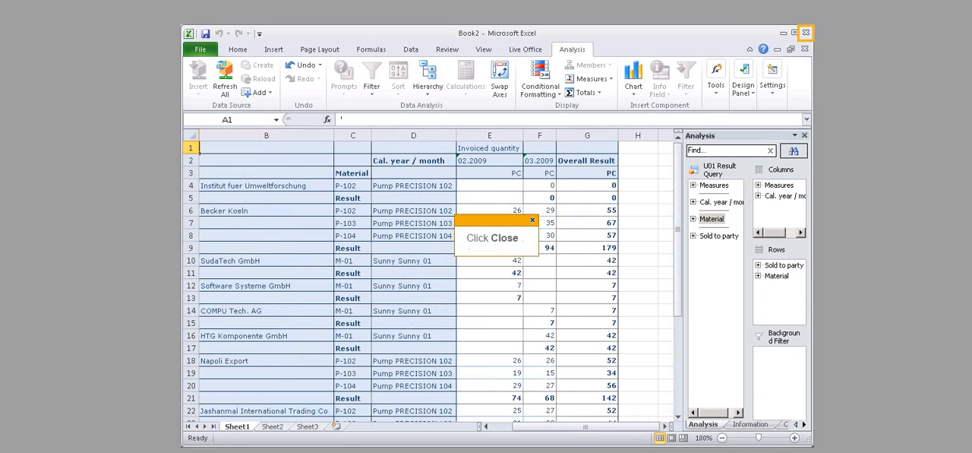